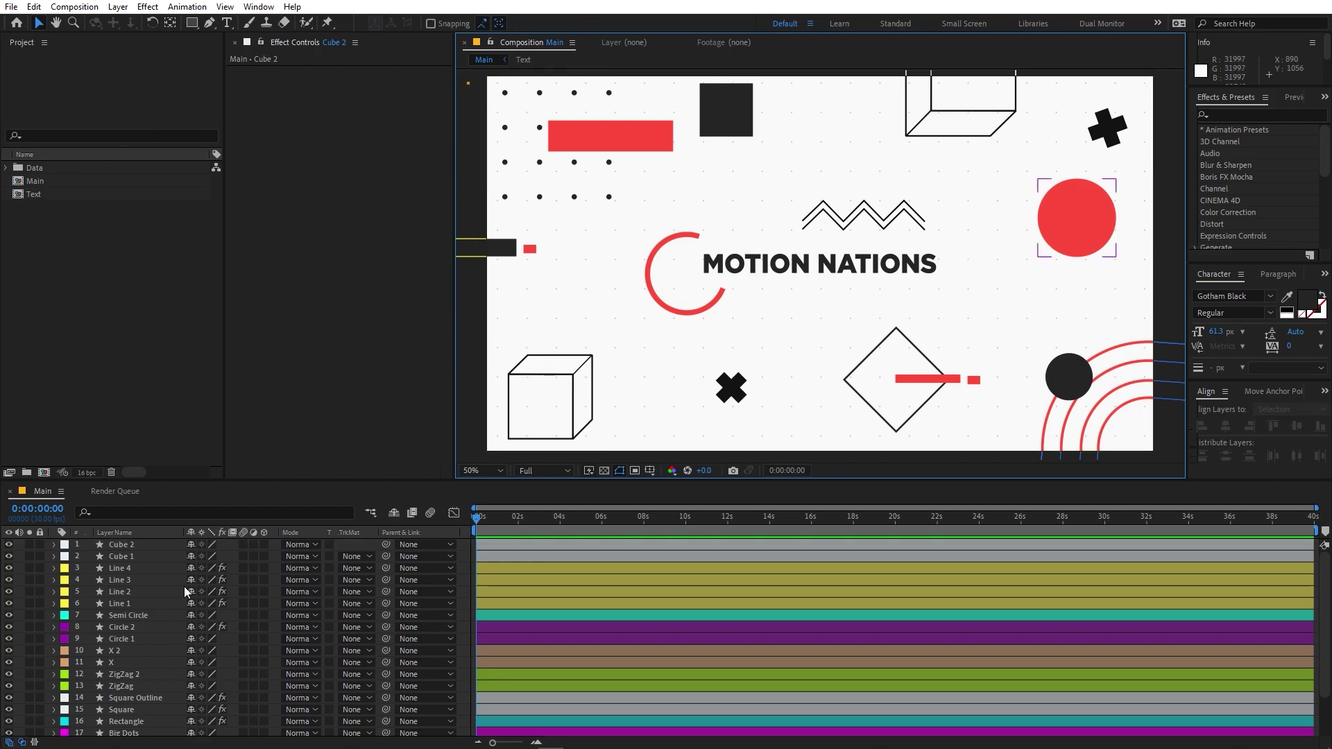
Hide every layer from Cube 2 through Text, keeping only the BG layer visible.
left_click(152, 550)
left_click(114, 546)
scroll(129, 590, "down", 2)
left_click(125, 727, "ctrl")
left_click(124, 720, "shift")
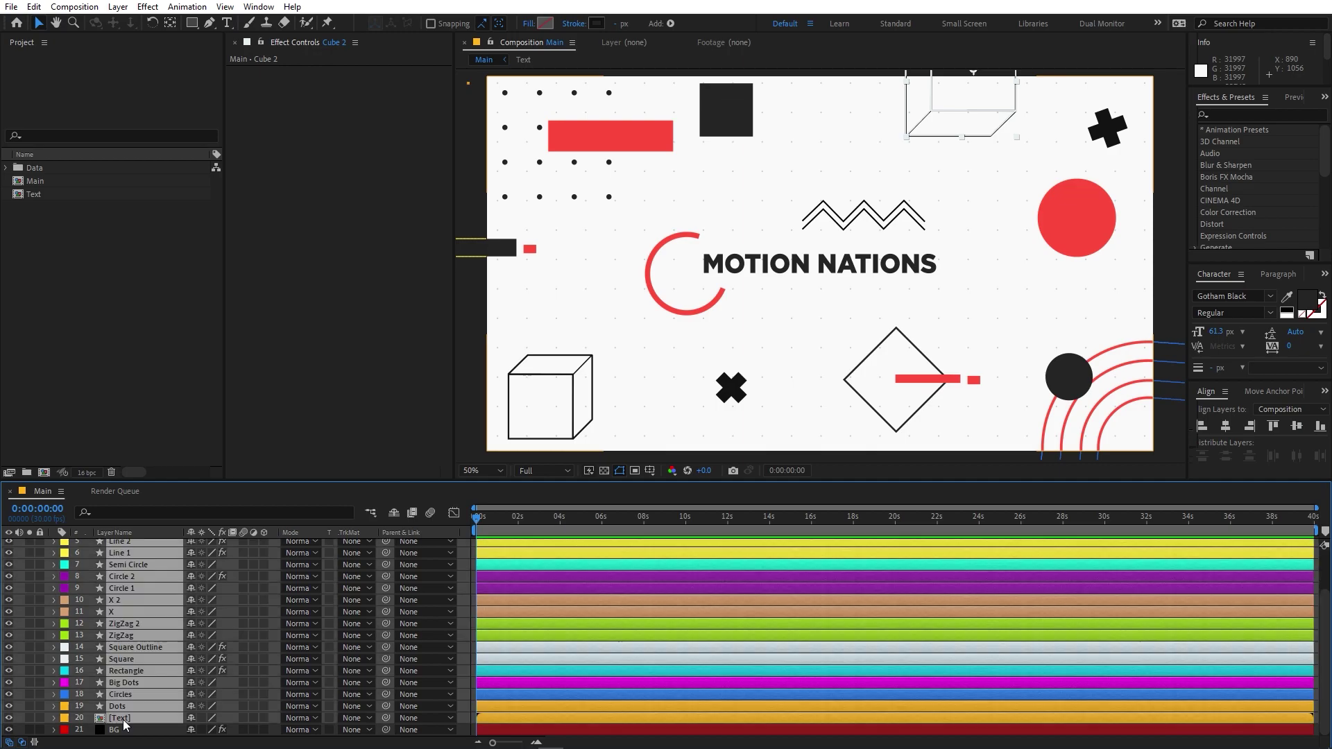
left_click(9, 718)
left_click(108, 730)
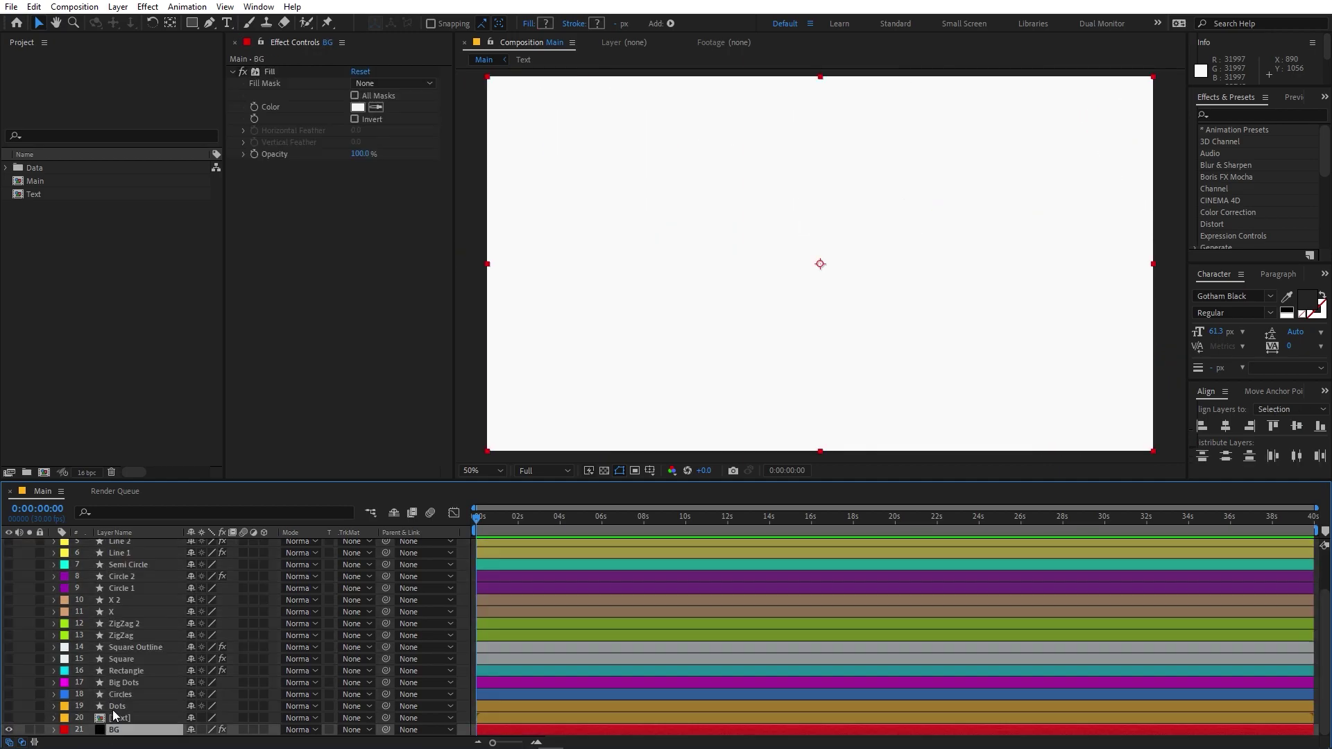
Make the Dots layer visible over the background.
left_click(115, 706)
left_click(9, 706)
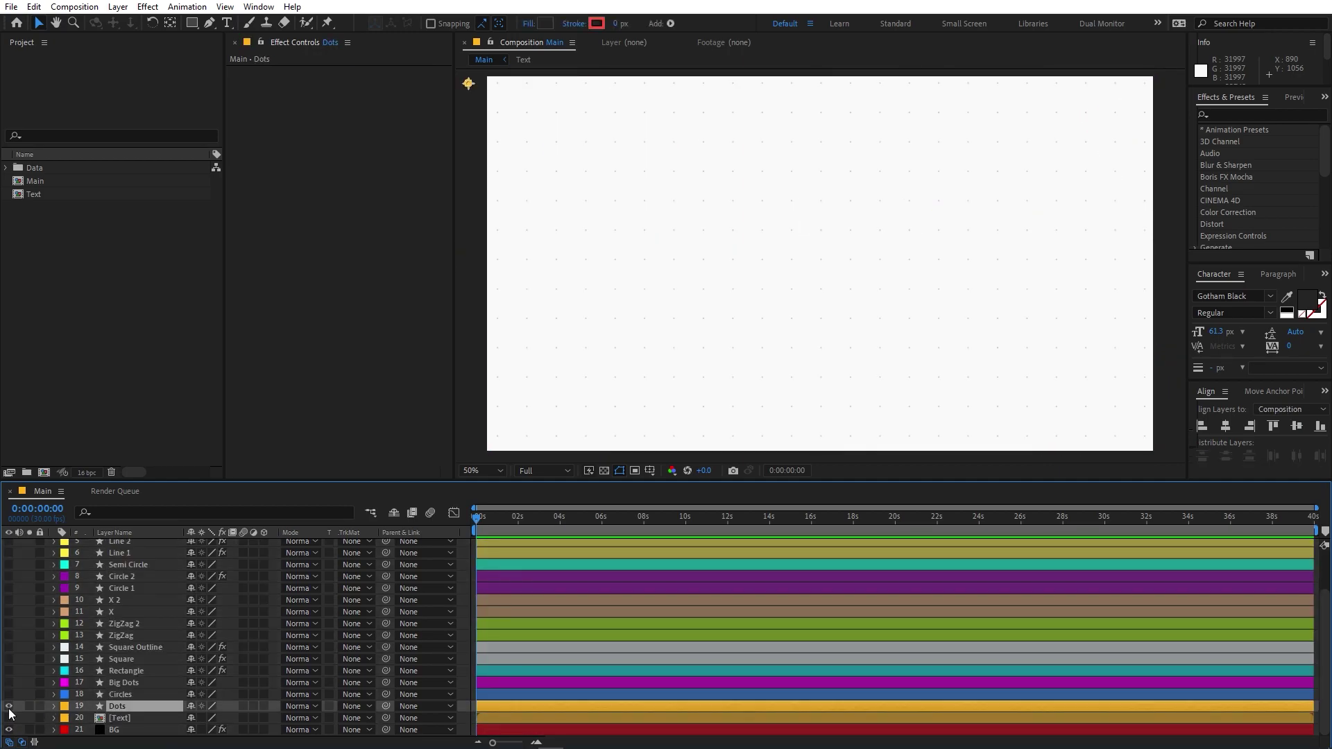
scroll(659, 319, "up", 2)
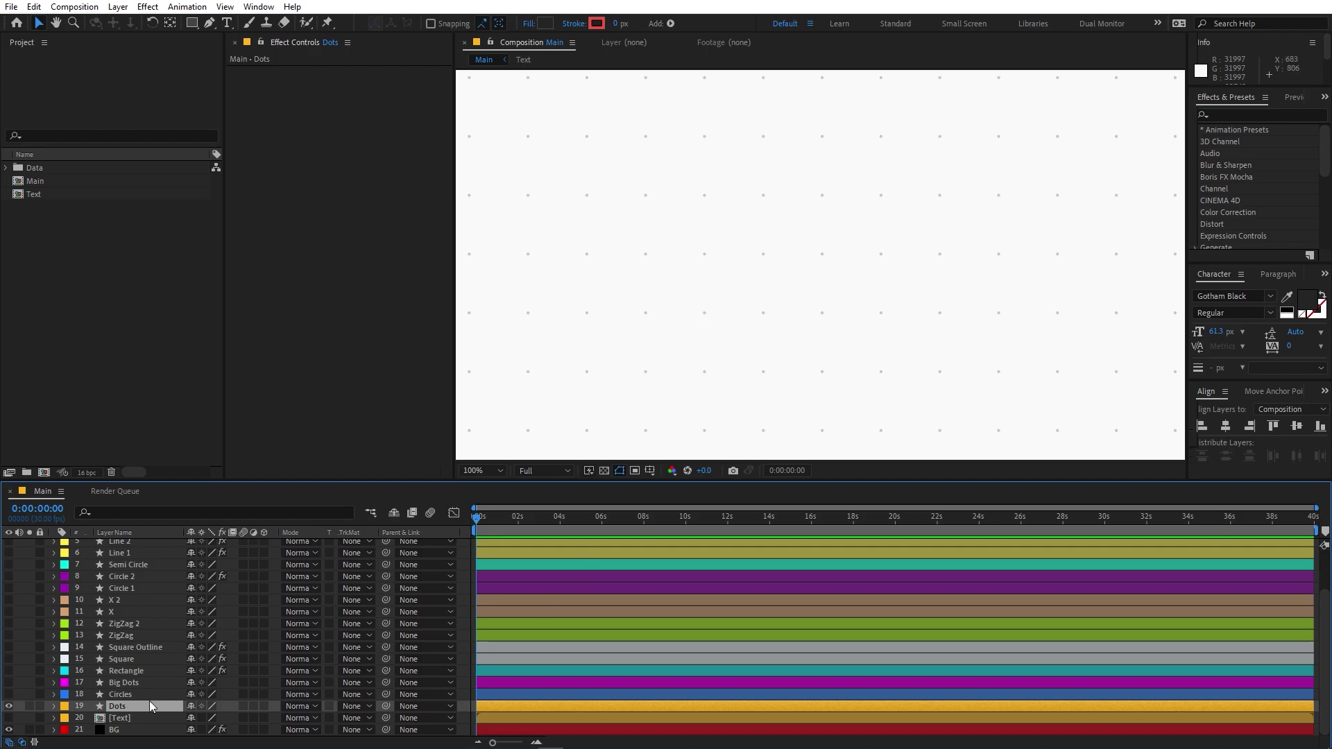
Keyframe the Dots layer's opacity from 0% at the start to 24% at about 1 second and preview it.
key("t")
left_click(89, 718)
left_click_drag(477, 719, 518, 719)
left_click_drag(194, 719, 182, 718)
left_click(521, 727)
left_click_drag(516, 719, 496, 719)
key("space")
Set the duration of the Main composition to 20 seconds.
left_click(74, 7)
left_click(111, 38)
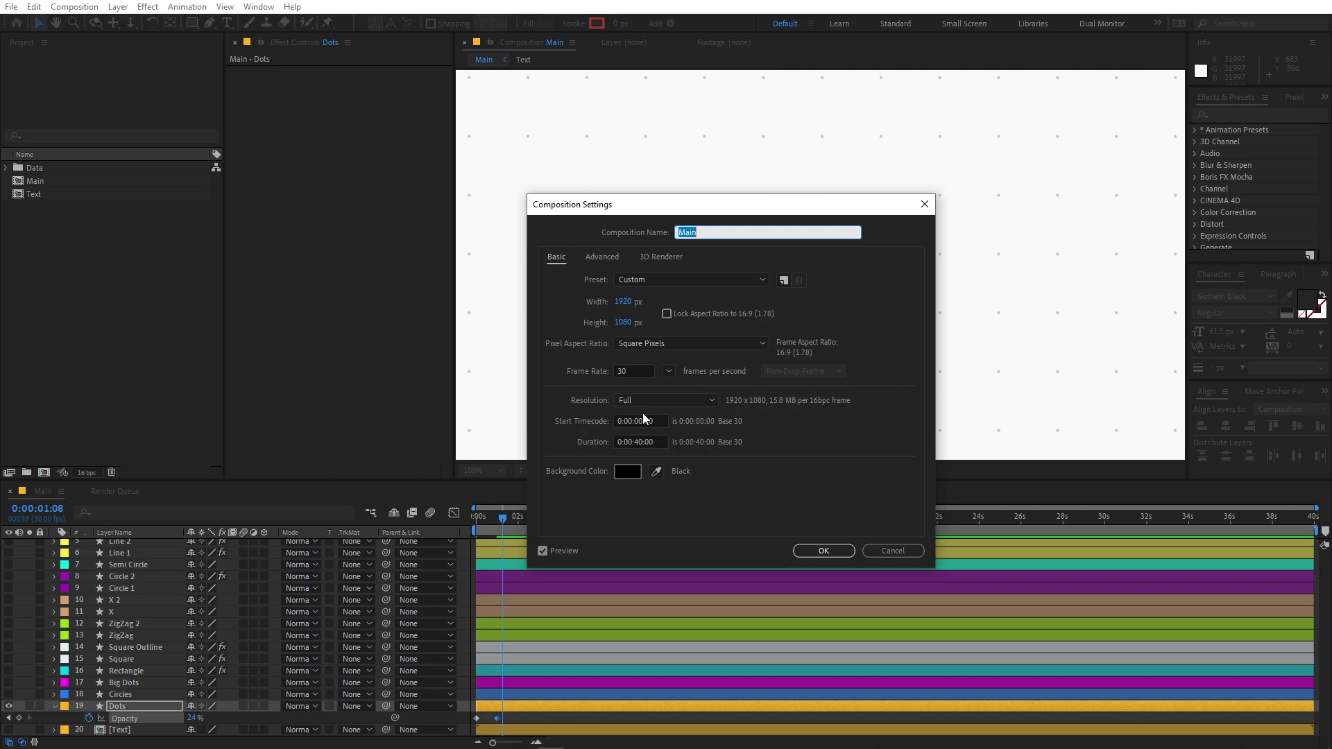
left_click(641, 440)
key("BackSpace")
type("2")
key("Return")
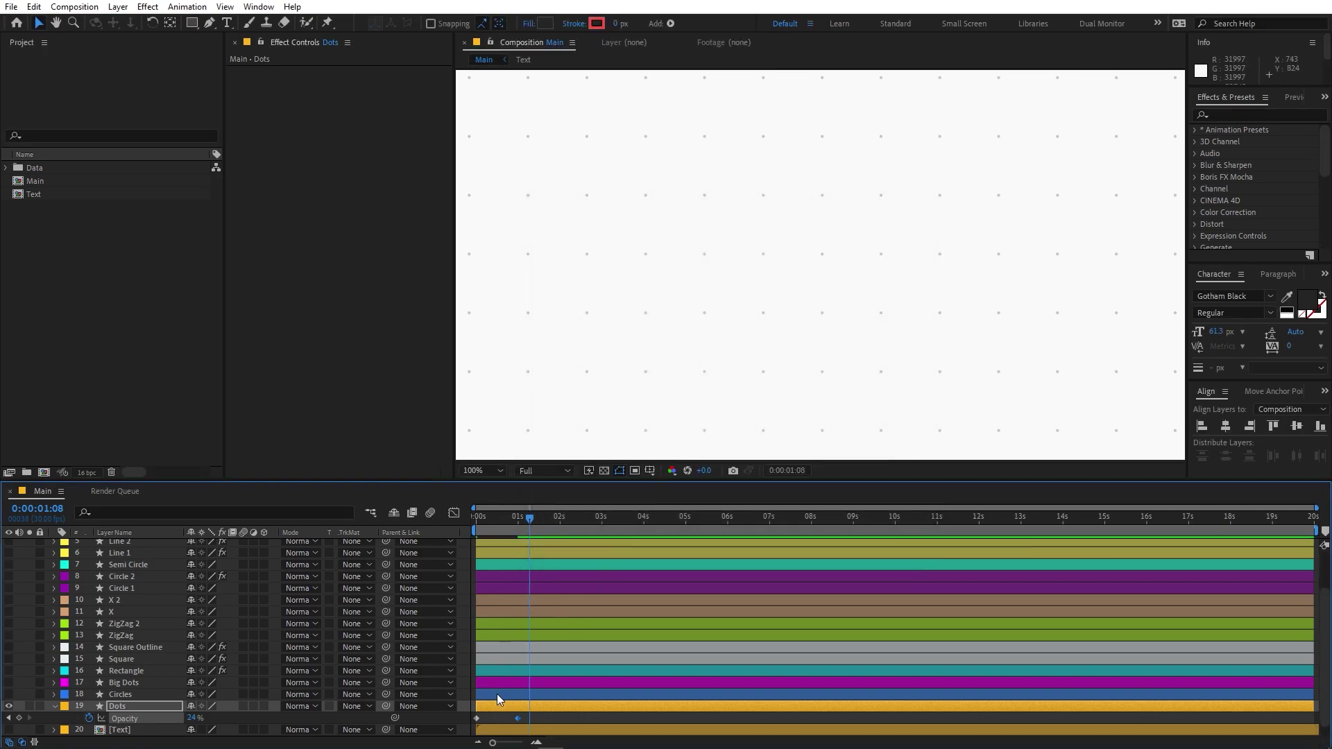
Shift the second Dots opacity keyframe earlier, to about frame 17.
left_click_drag(493, 742, 513, 743)
left_click_drag(594, 719, 544, 719)
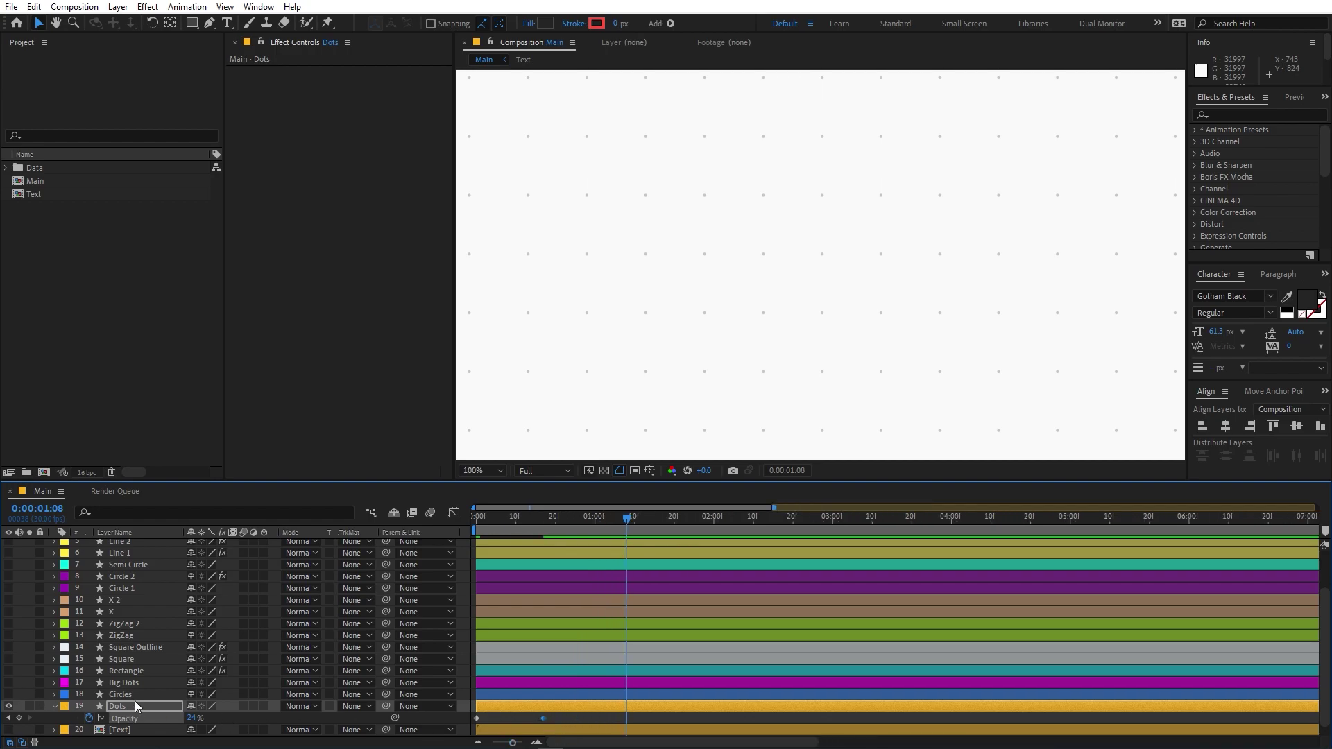
Make the Circles layer visible and expand its Trim Paths 1 properties at the start of the timeline.
left_click(8, 696)
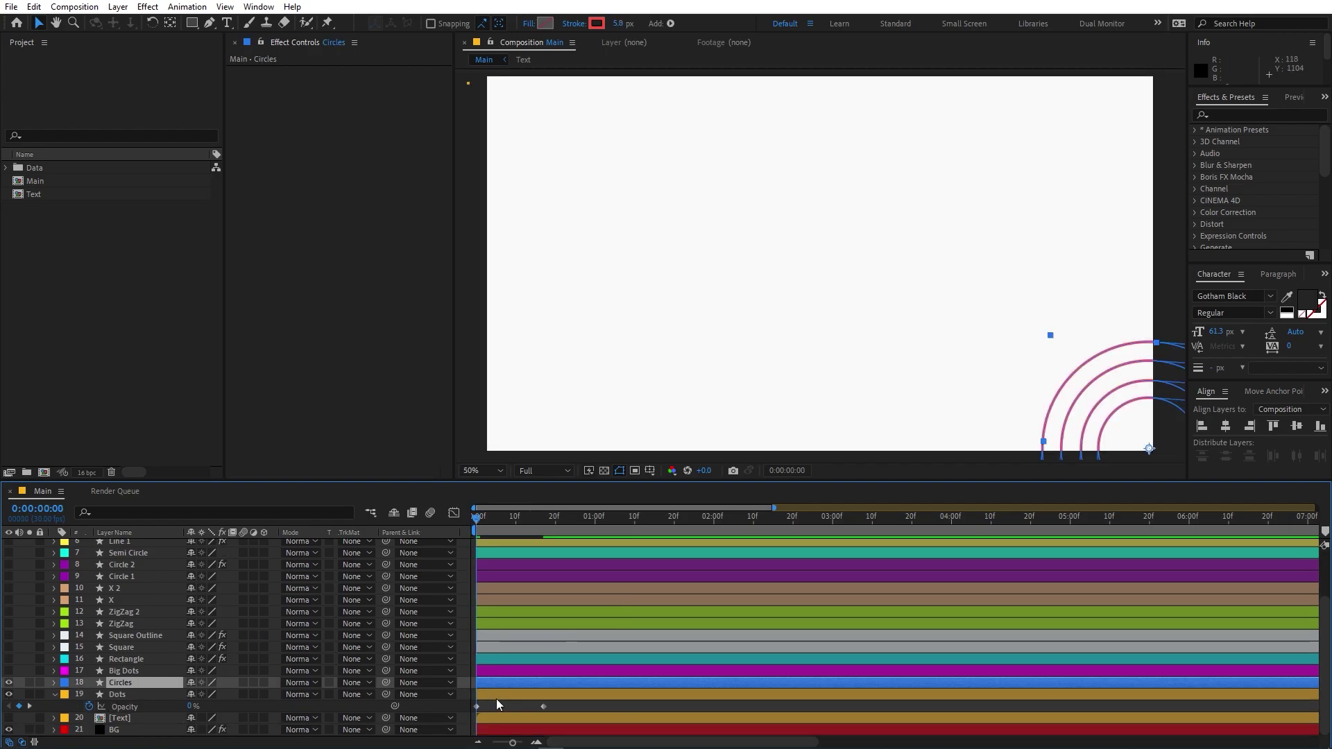
left_click(497, 698)
left_click(499, 684)
left_click(54, 682)
scroll(59, 688, "down", 4)
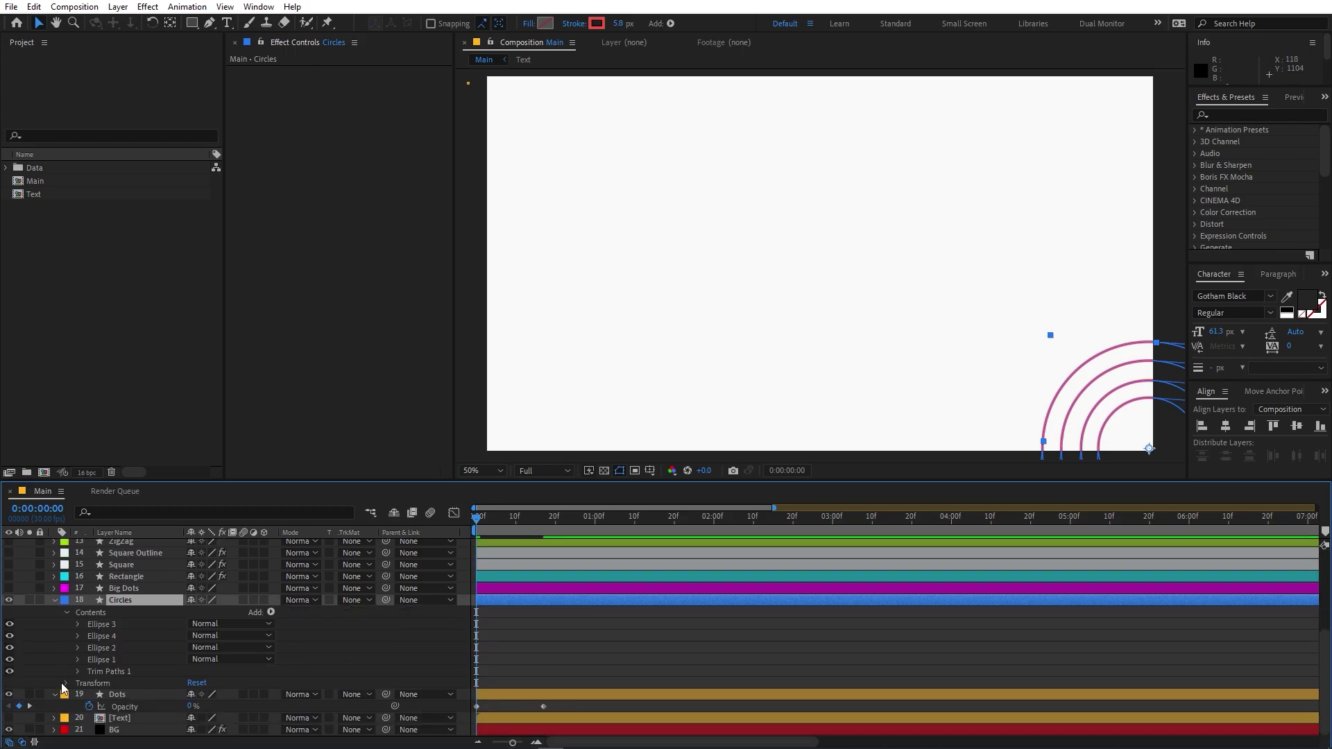
left_click(106, 673)
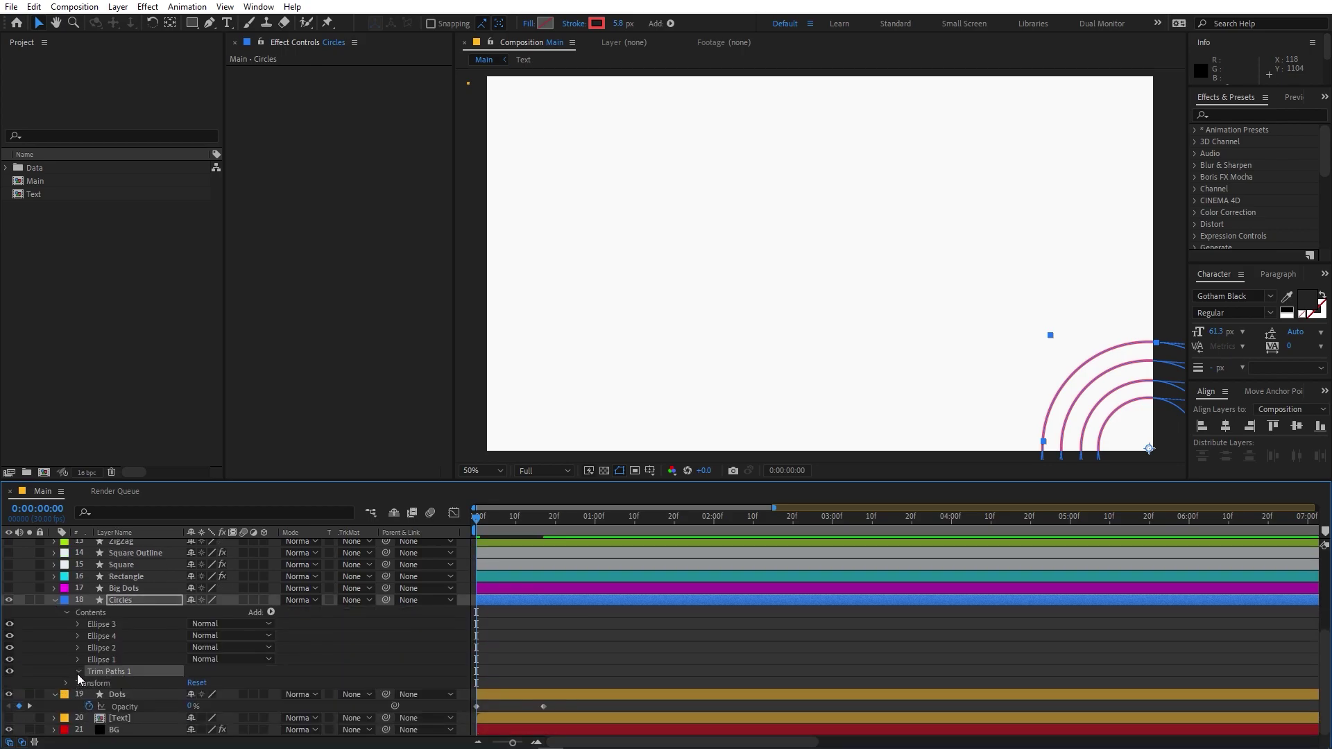
left_click(77, 672)
scroll(486, 694, "down", 2)
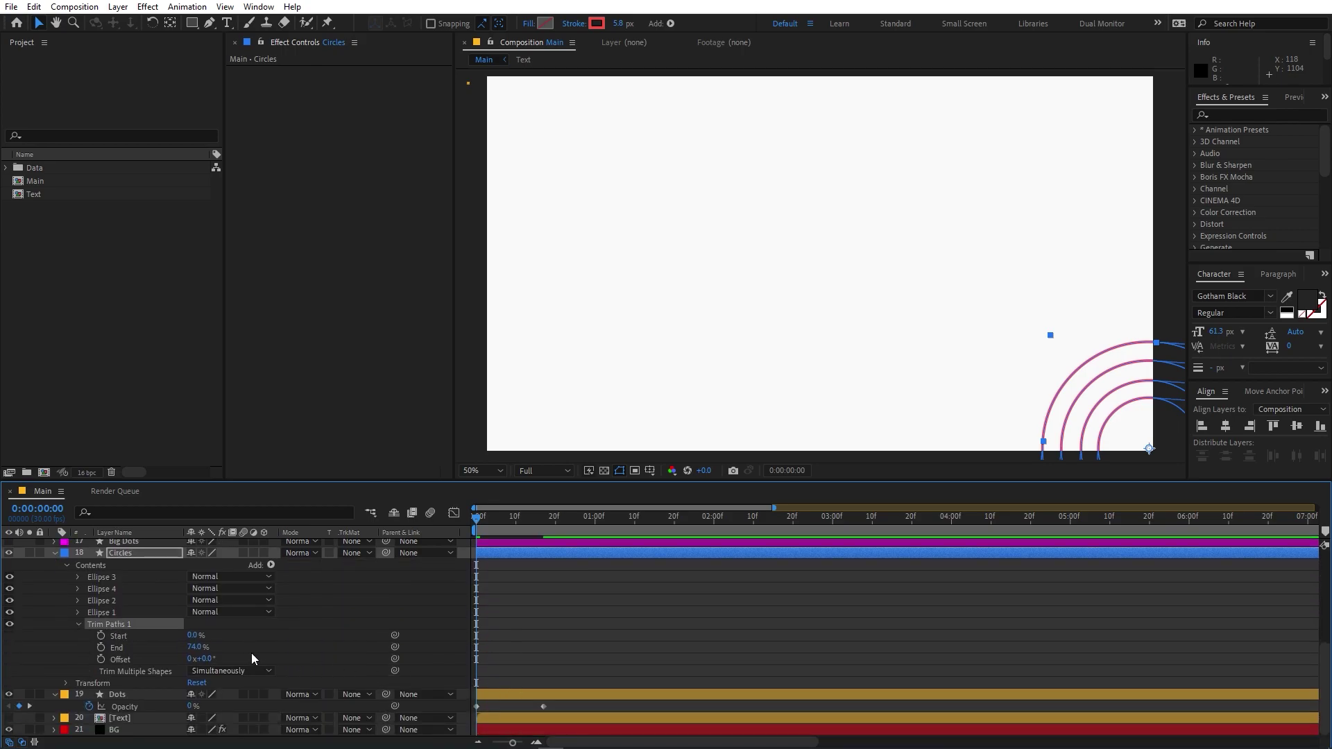
Keyframe the Circles layer's Trim Paths End from 22.6% at the start to 50.5% at 0:00:00:29.
left_click_drag(200, 647, 203, 669)
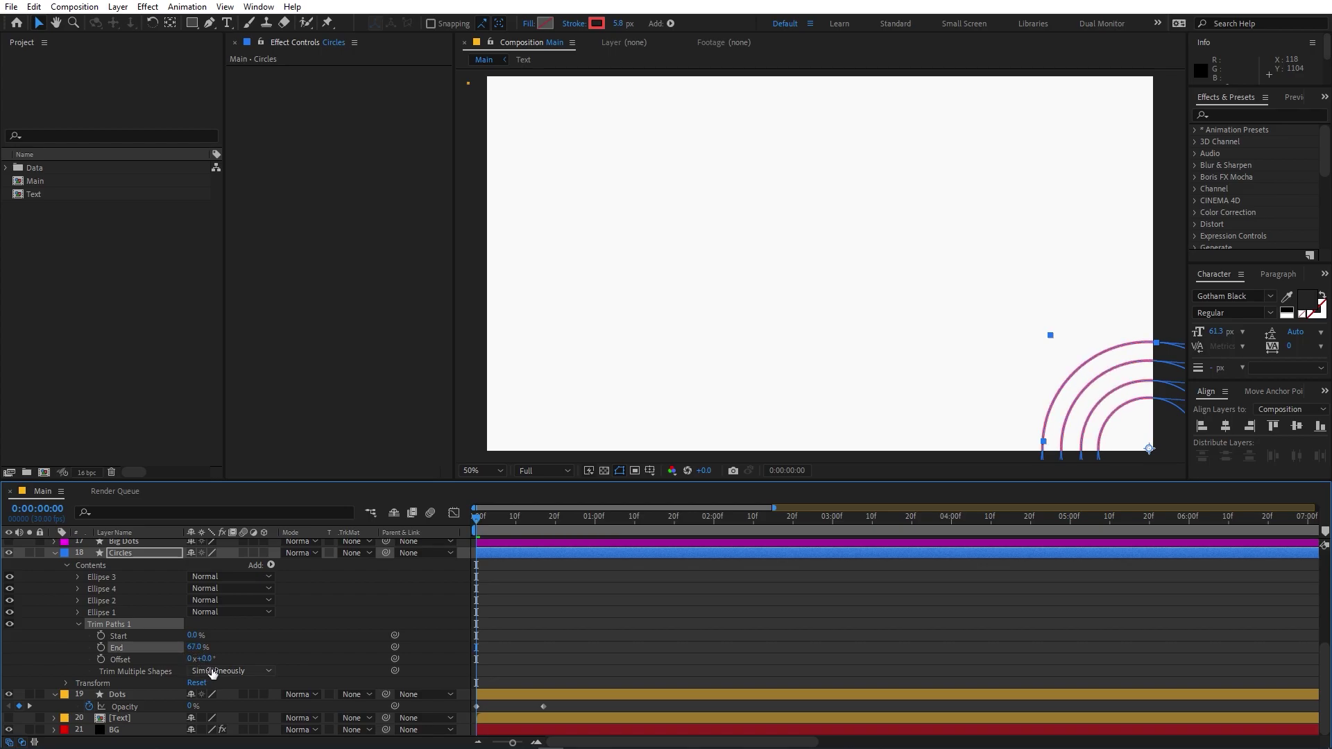
left_click(102, 648)
left_click_drag(199, 648, 167, 652)
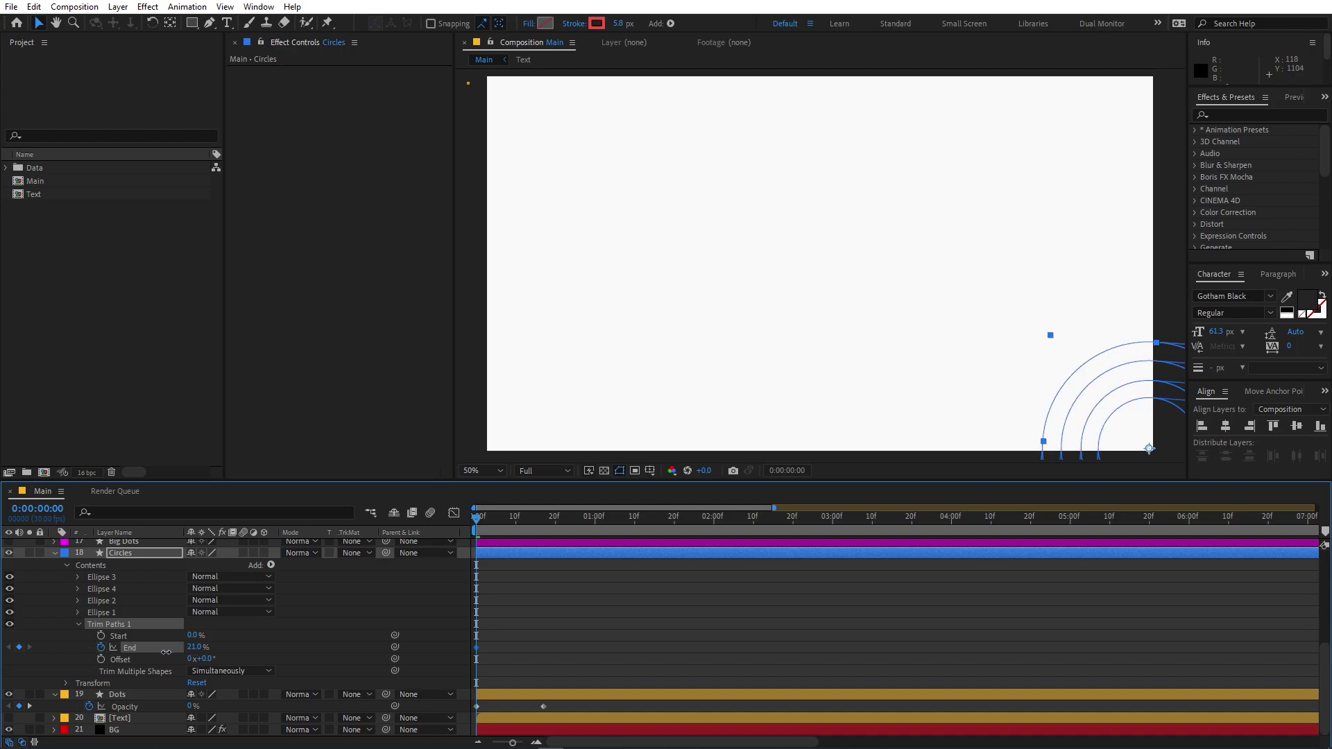
left_click_drag(183, 649, 178, 653)
left_click_drag(478, 525, 591, 524)
left_click_drag(229, 648, 392, 642)
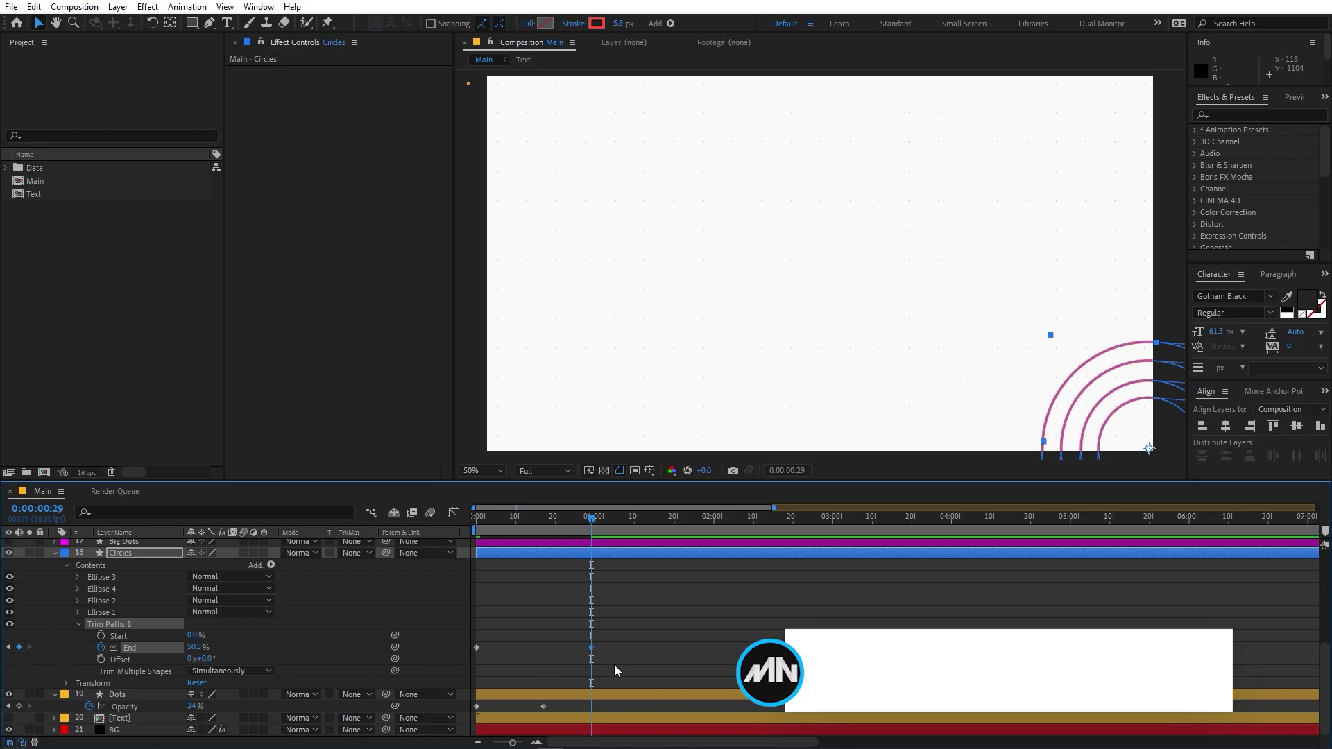
Apply Easy Ease to both Trim Paths End keyframes of the Circles layer.
left_click_drag(639, 640, 468, 651)
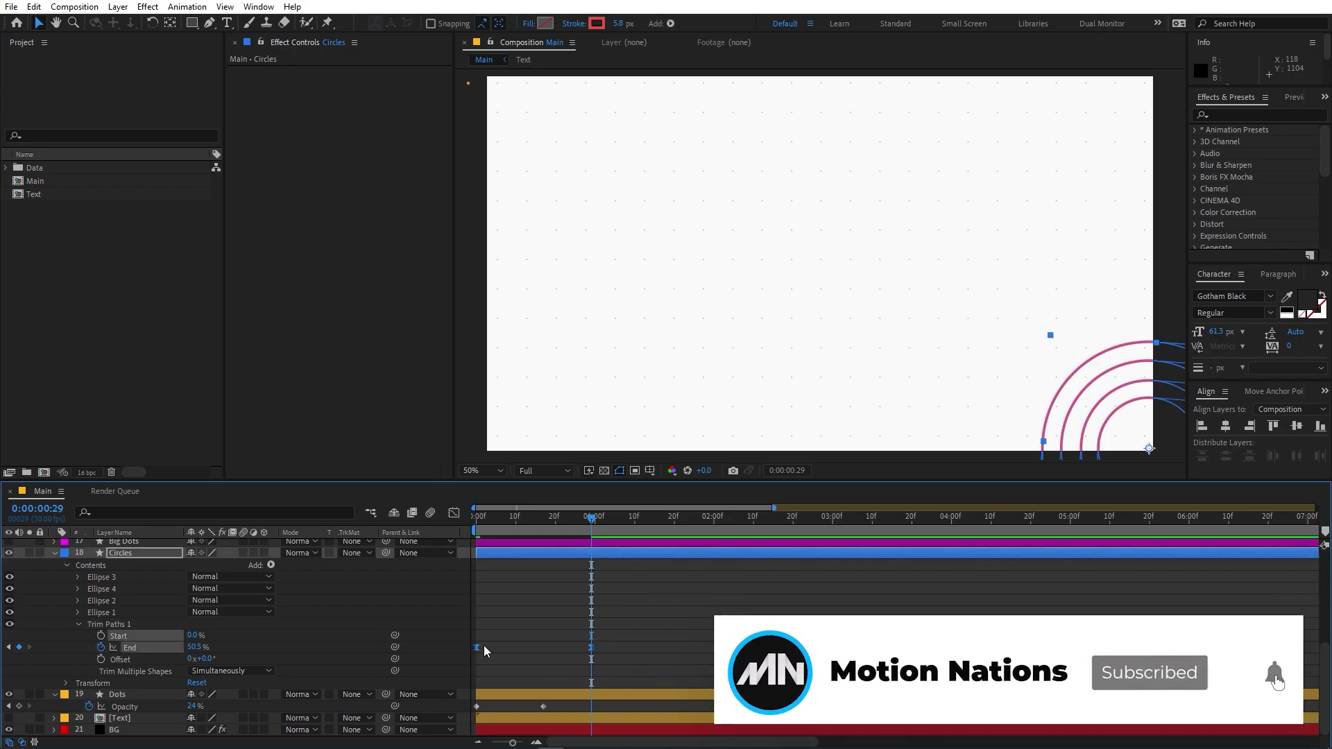
right_click(594, 647)
mouse_move(694, 635)
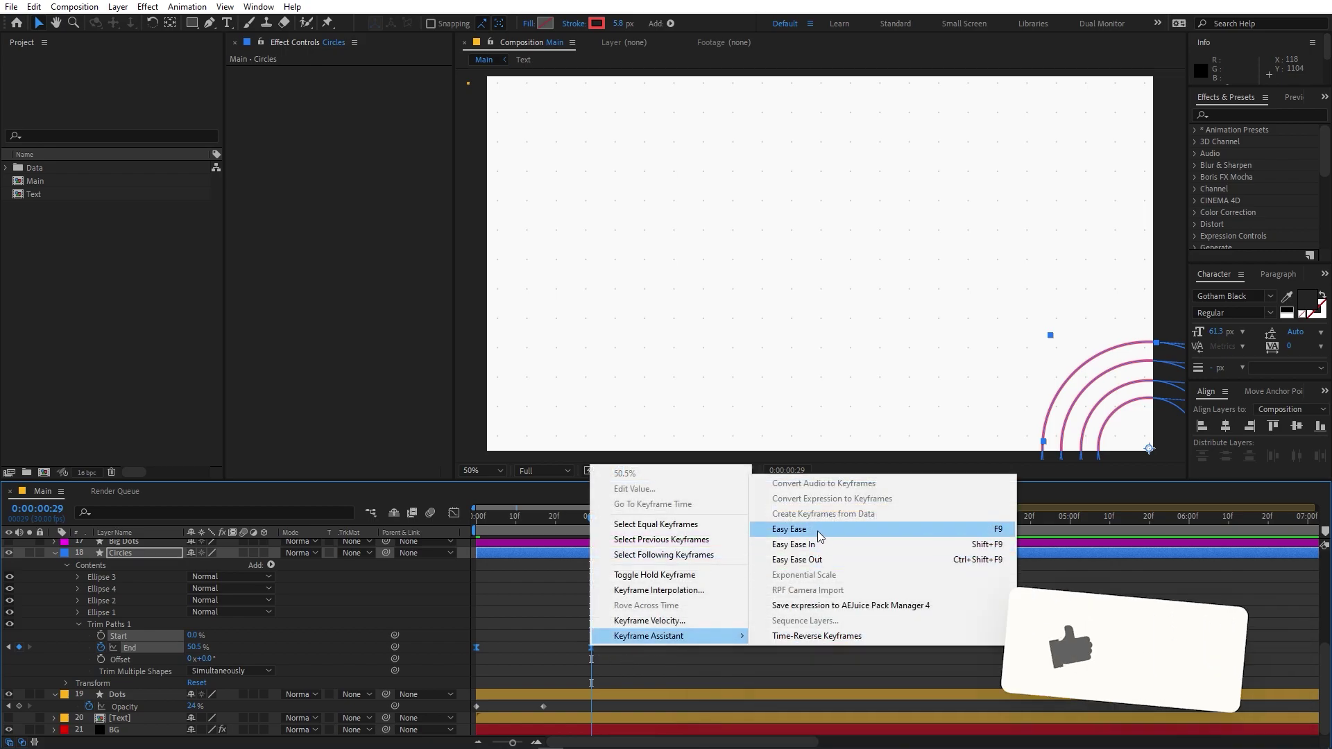
left_click(816, 531)
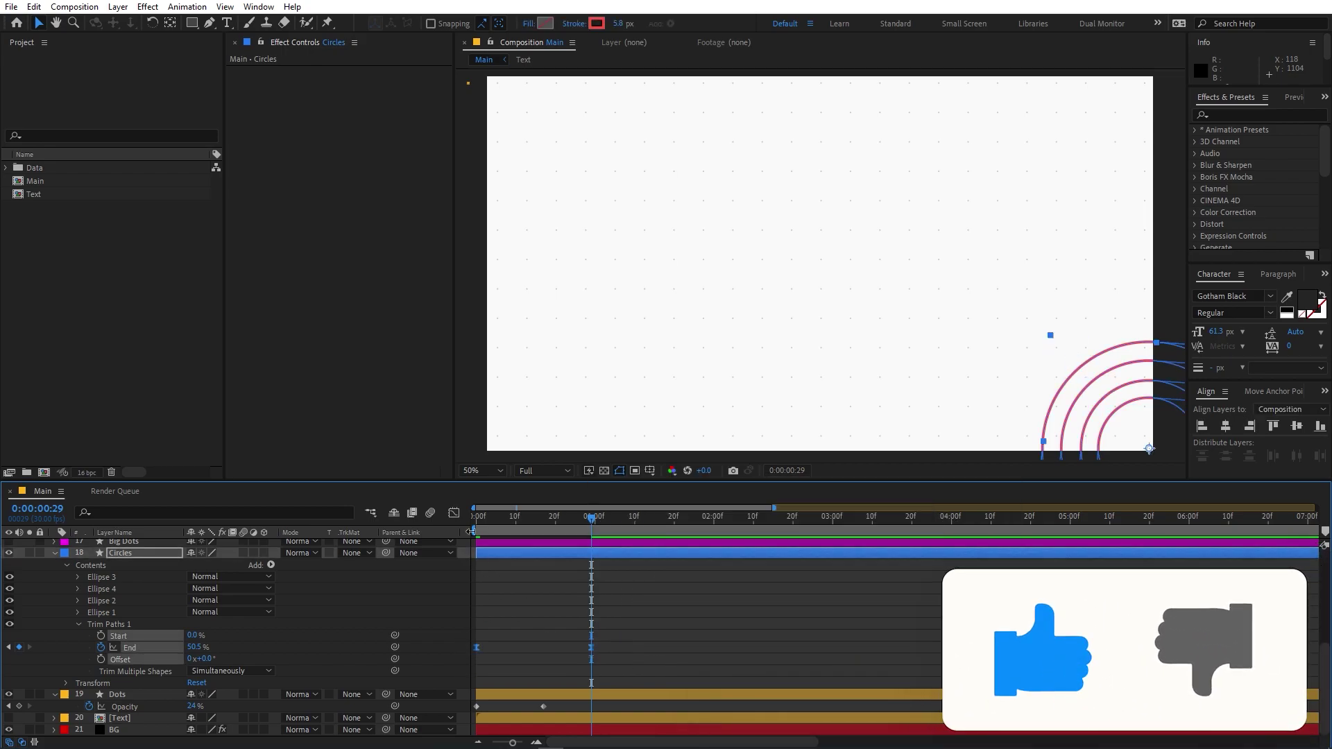
Reshape the speed graph of the Circles trim animation so it peaks early and slows down gradually, and preview it.
left_click(453, 513)
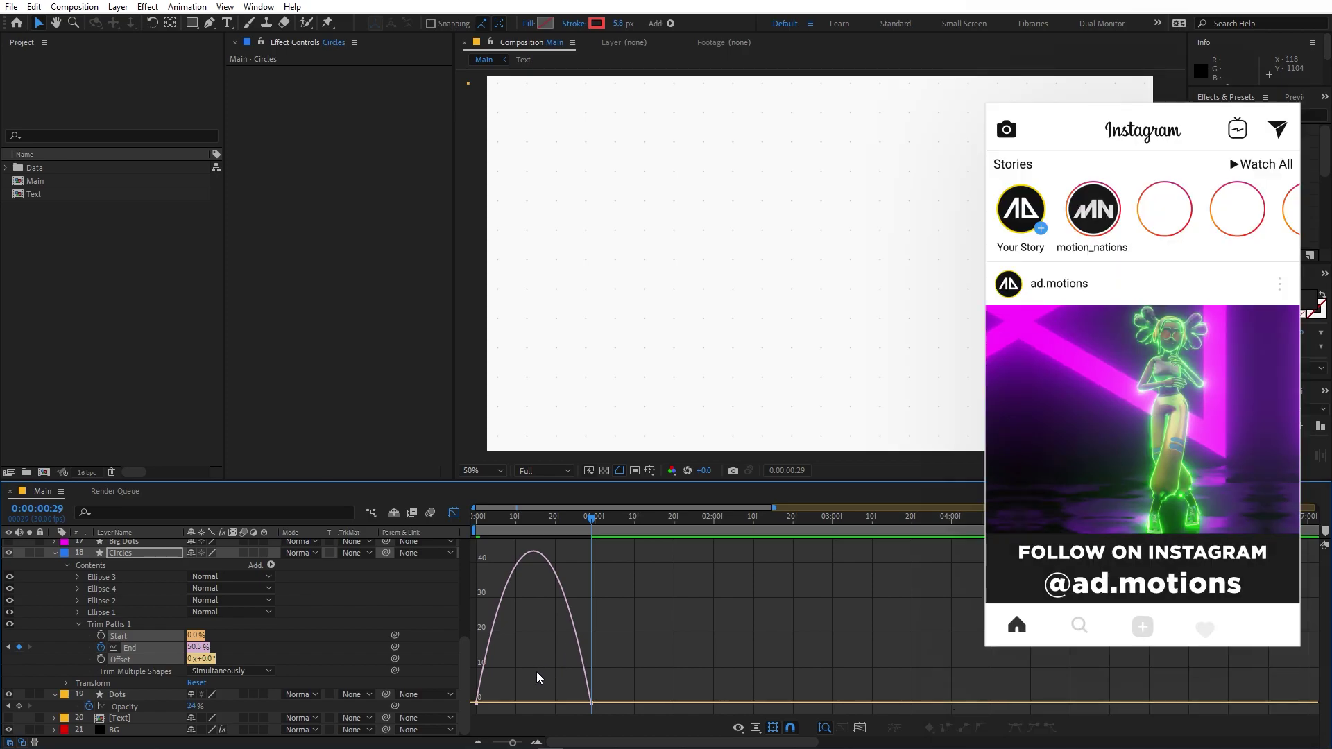
left_click(756, 727)
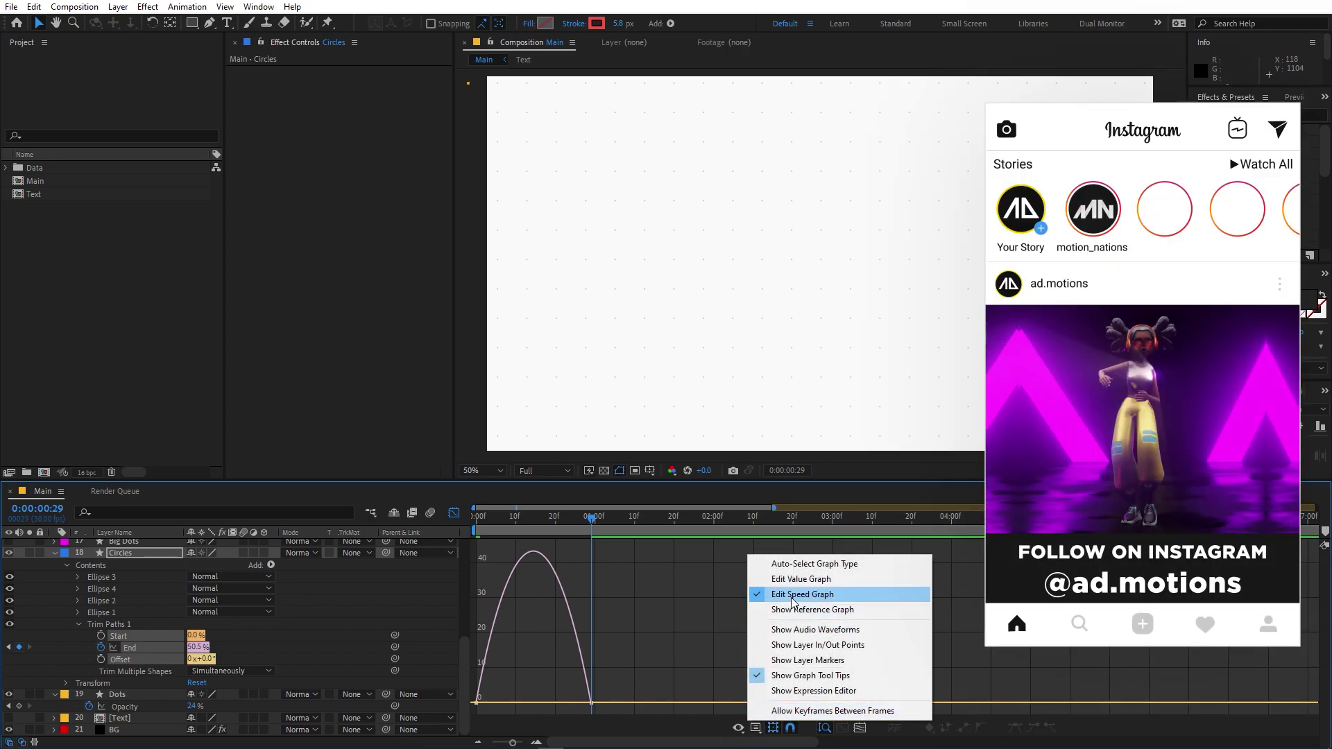
left_click(633, 669)
left_click_drag(646, 664, 502, 703)
key("space")
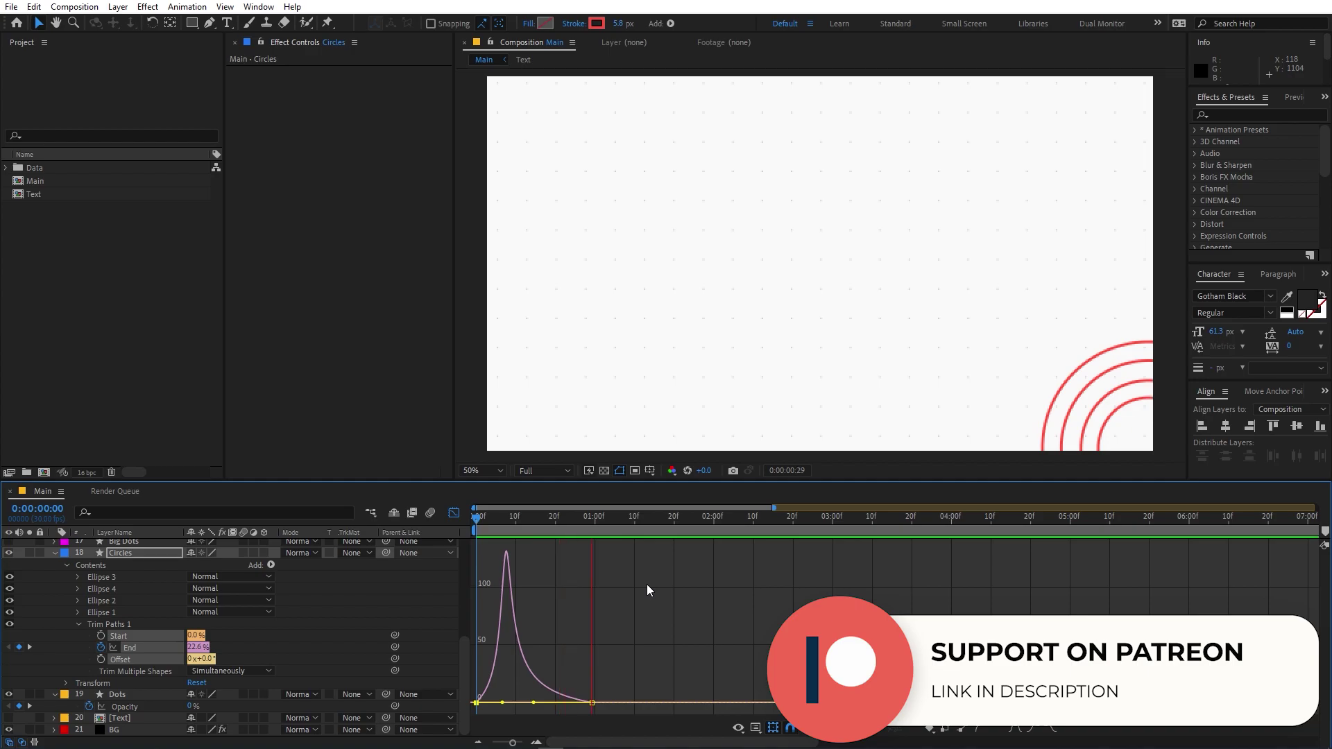
Leave the graph view, move the Circles layer's second End keyframe to about 0:00:01:07, and collapse the layer.
left_click(454, 513)
left_click_drag(590, 647, 622, 648)
left_click(56, 553)
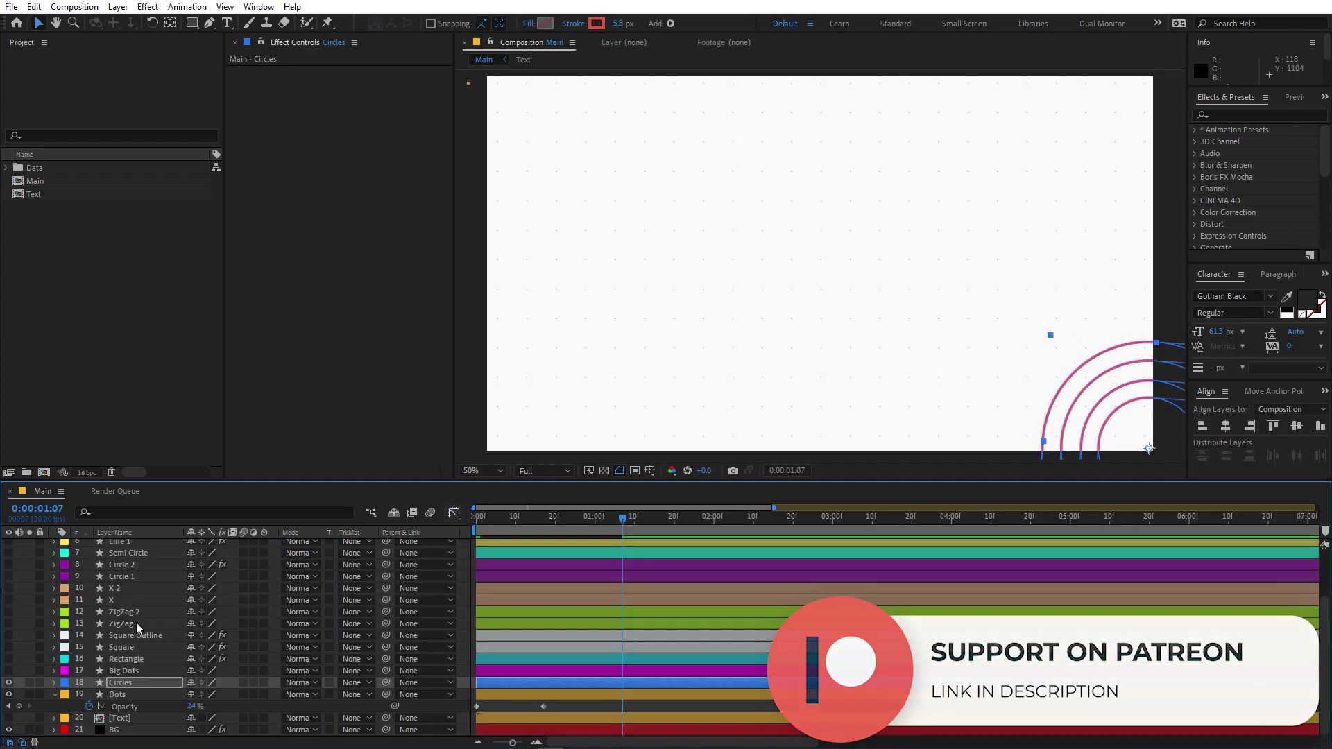
Make the Big Dots layer visible and filter its properties for "size" at the start of the timeline.
left_click(129, 671)
left_click(9, 671)
key("Home")
left_click(129, 512)
type("s")
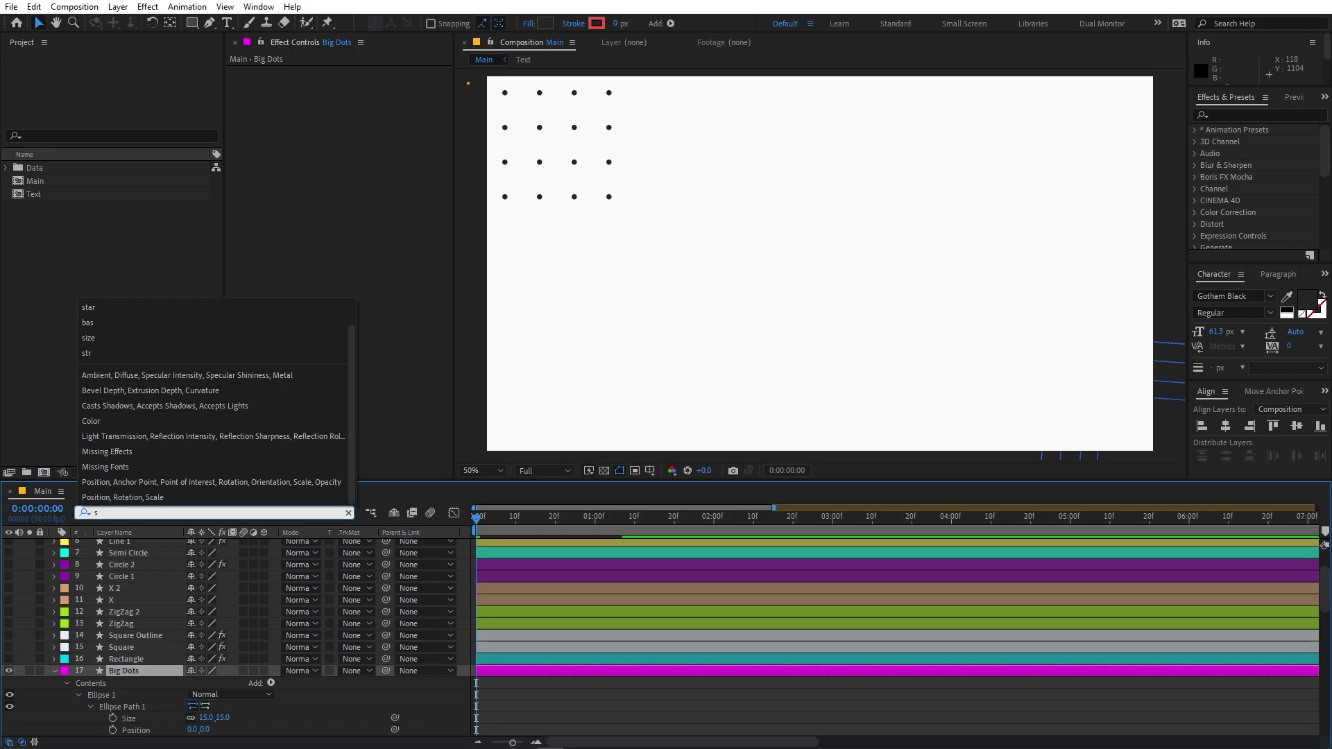
type("ize")
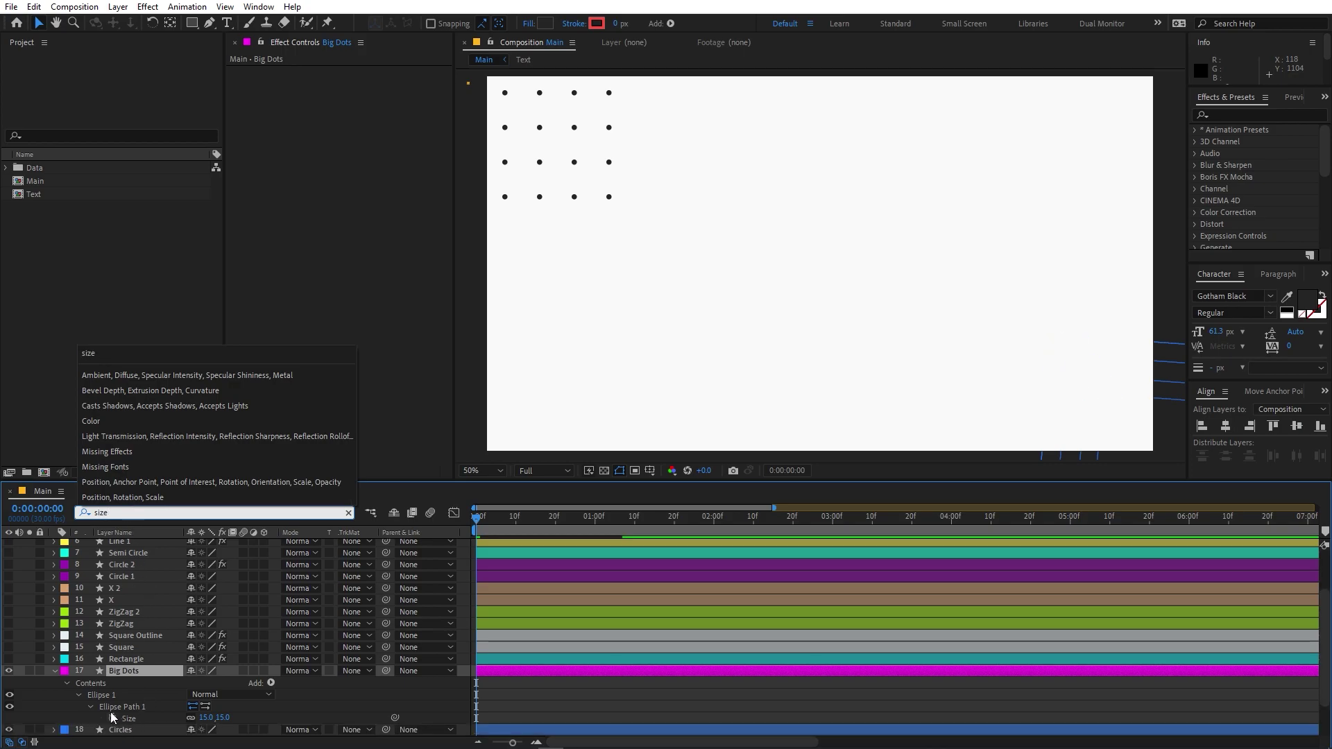
Keyframe the Big Dots ellipse size from 0 at the start to 15 at about frame 11.
left_click(111, 717)
left_click_drag(477, 719, 519, 719)
left_click(207, 718)
type("0")
key("Return")
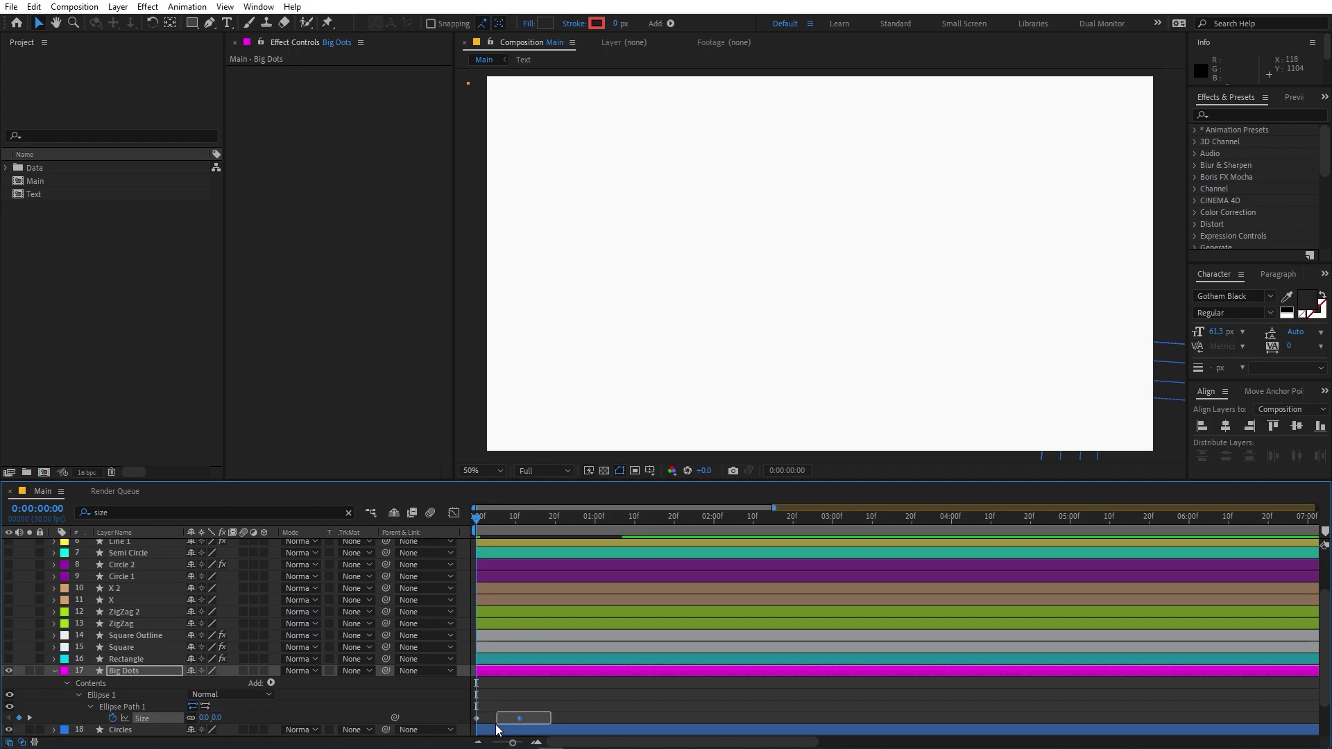
Apply Easy Ease to both Big Dots size keyframes and adjust their curve in the speed graph.
key("F9")
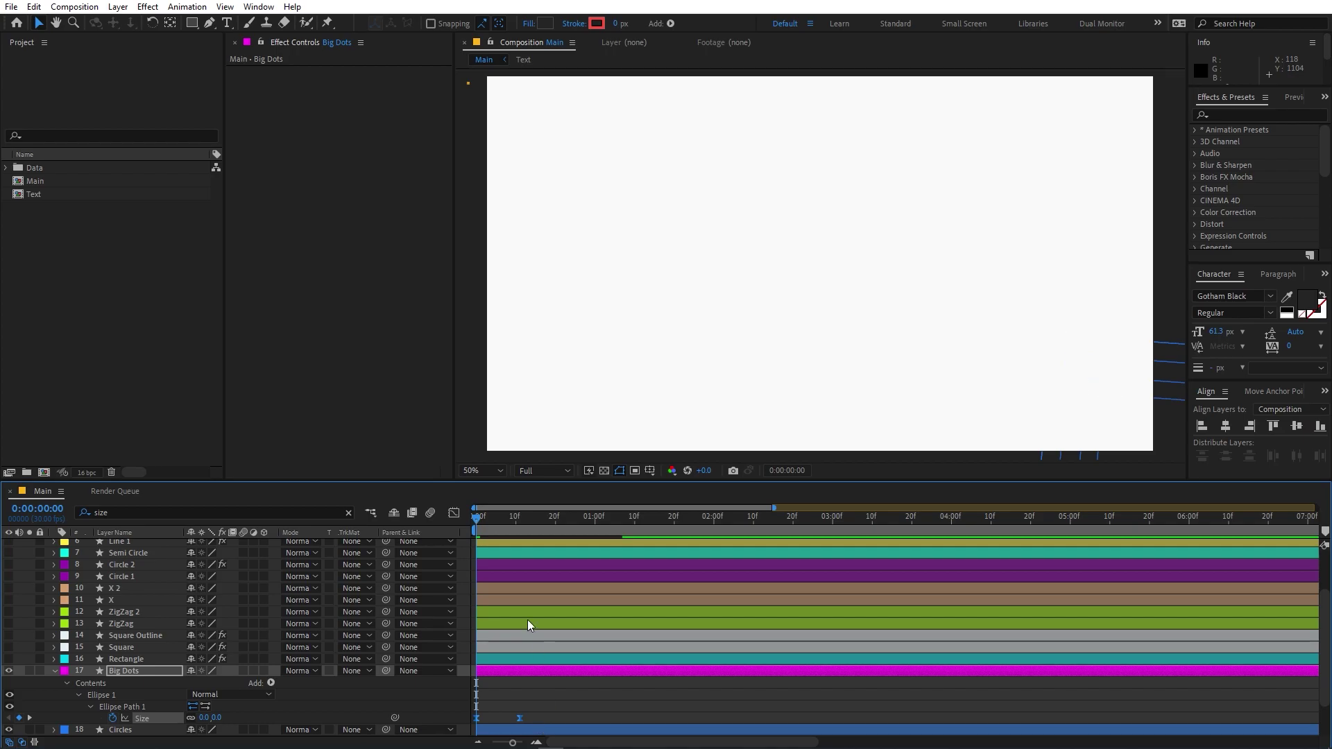
left_click(453, 513)
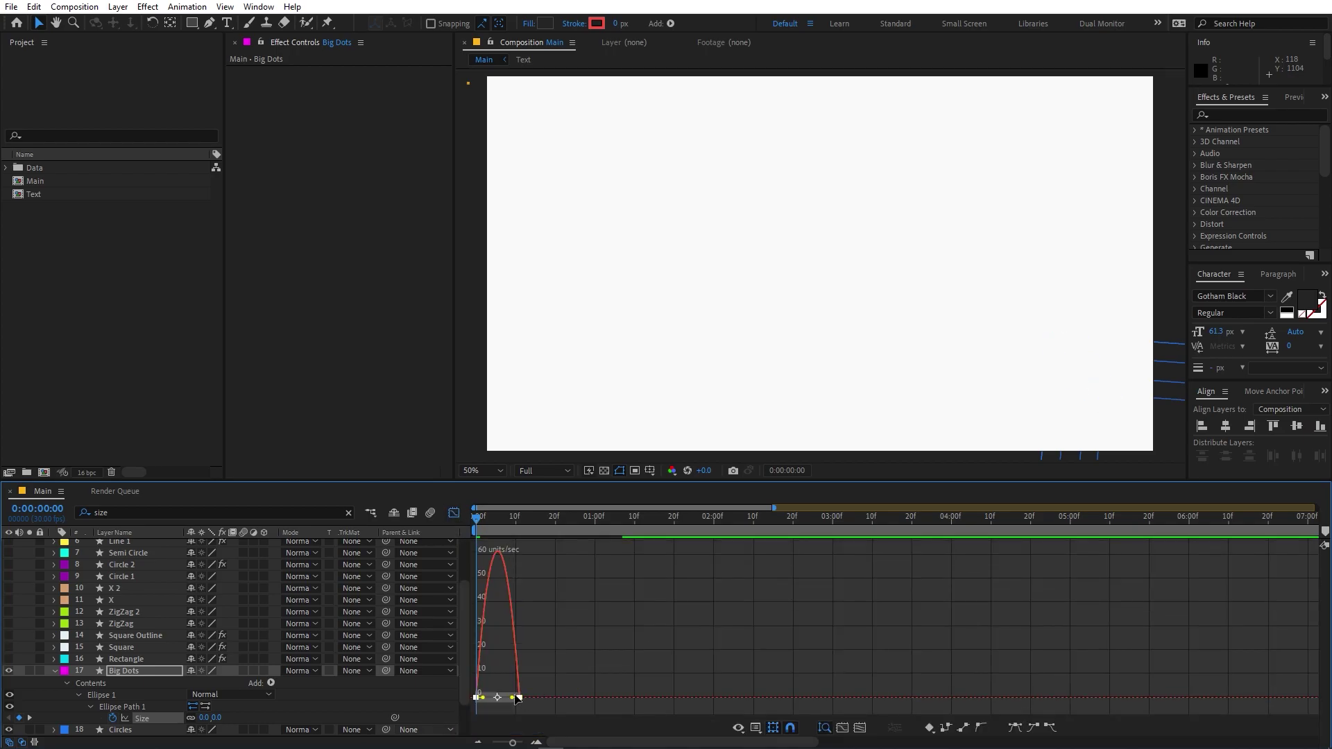
left_click_drag(511, 698, 555, 720)
left_click(654, 627)
Leave the graph view, move the second Big Dots size keyframe to about frame 20, preview, and collapse the layer.
left_click(454, 512)
left_click(554, 701)
key("space")
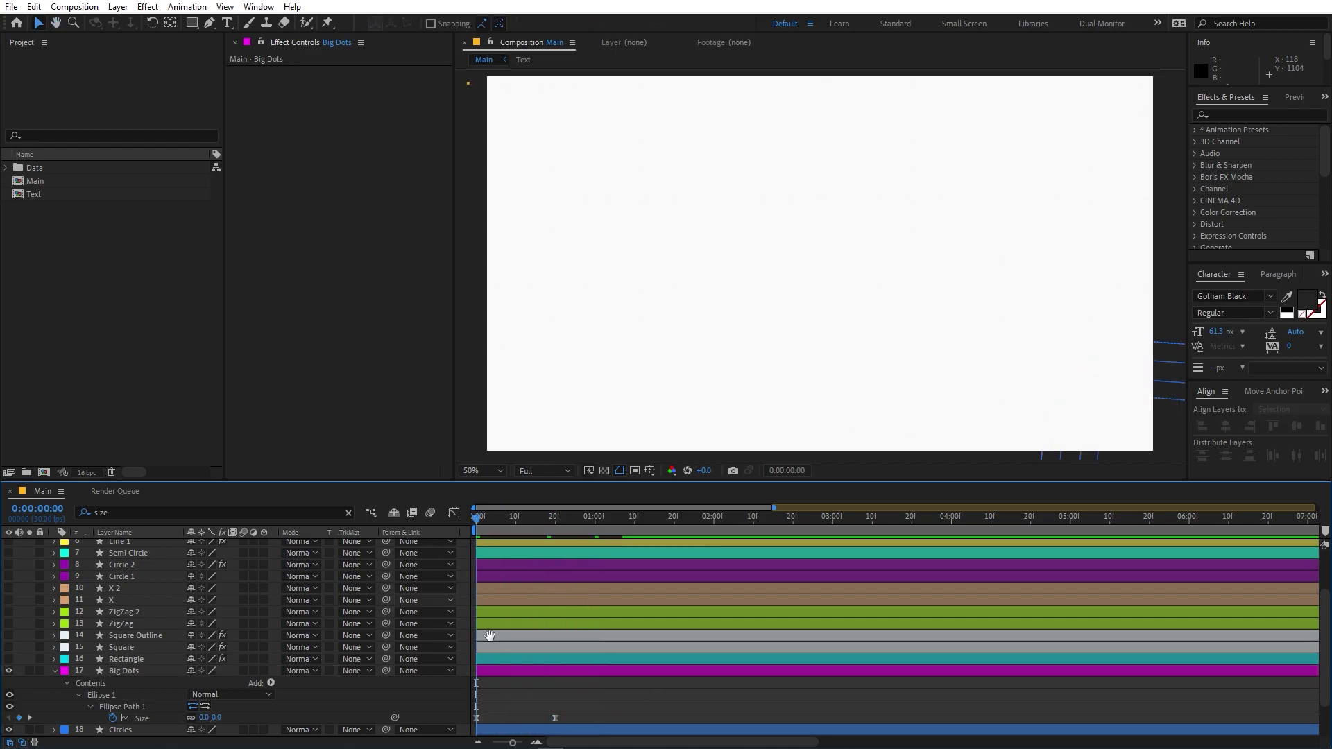
left_click(54, 671)
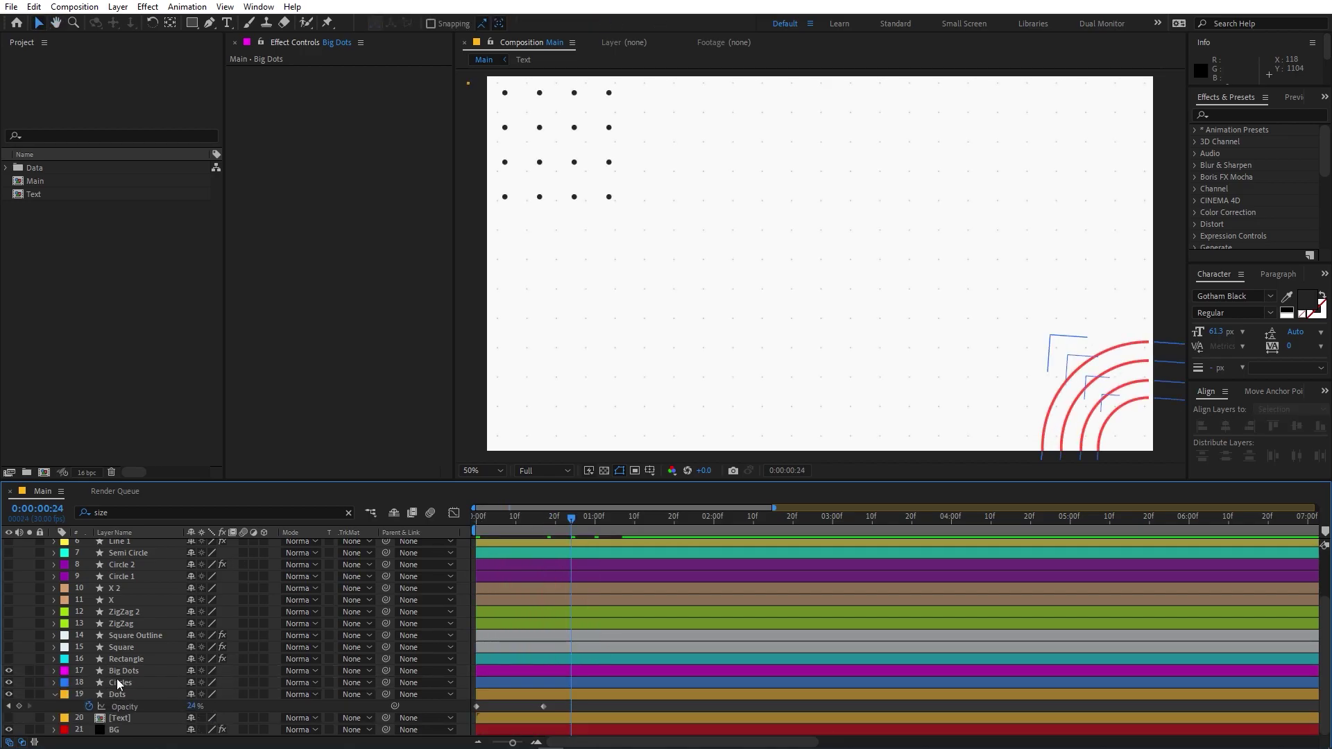
Make the Rectangle layer visible and move its anchor point to the middle of the rectangle's left edge.
left_click(126, 659)
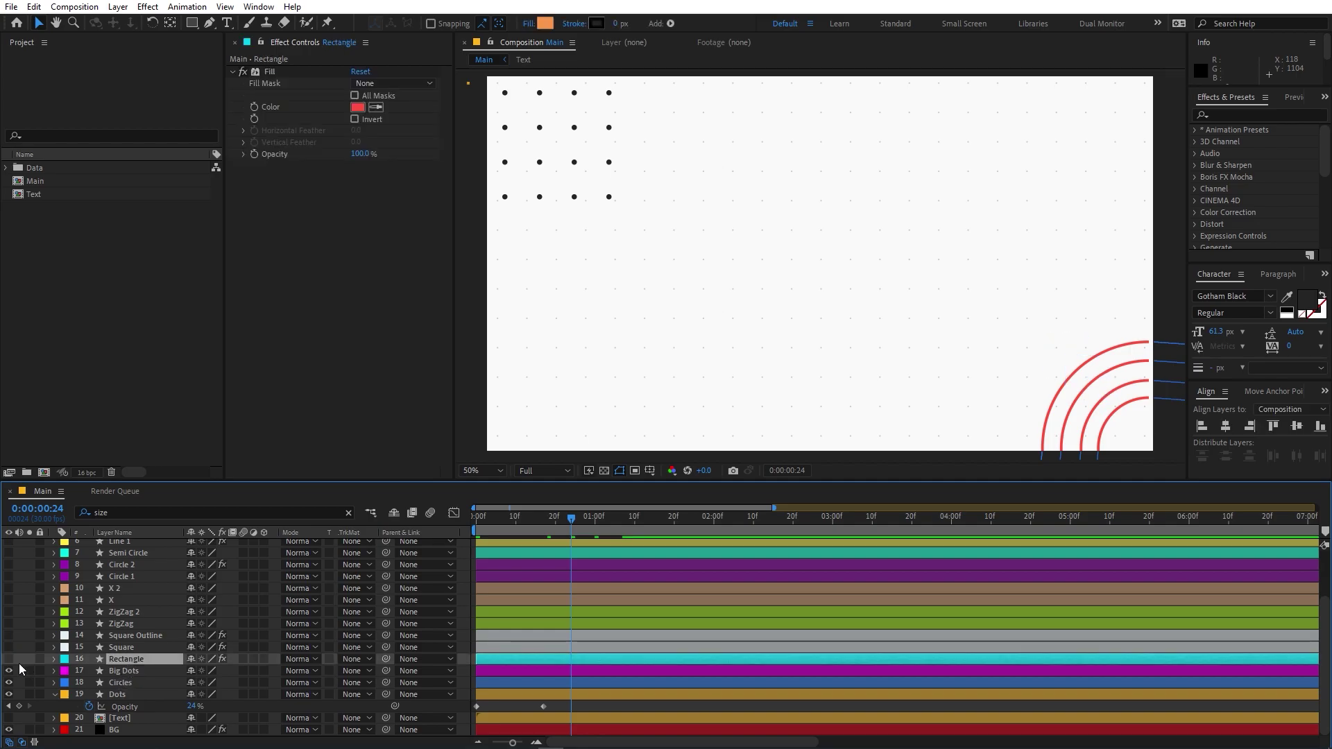
left_click(8, 659)
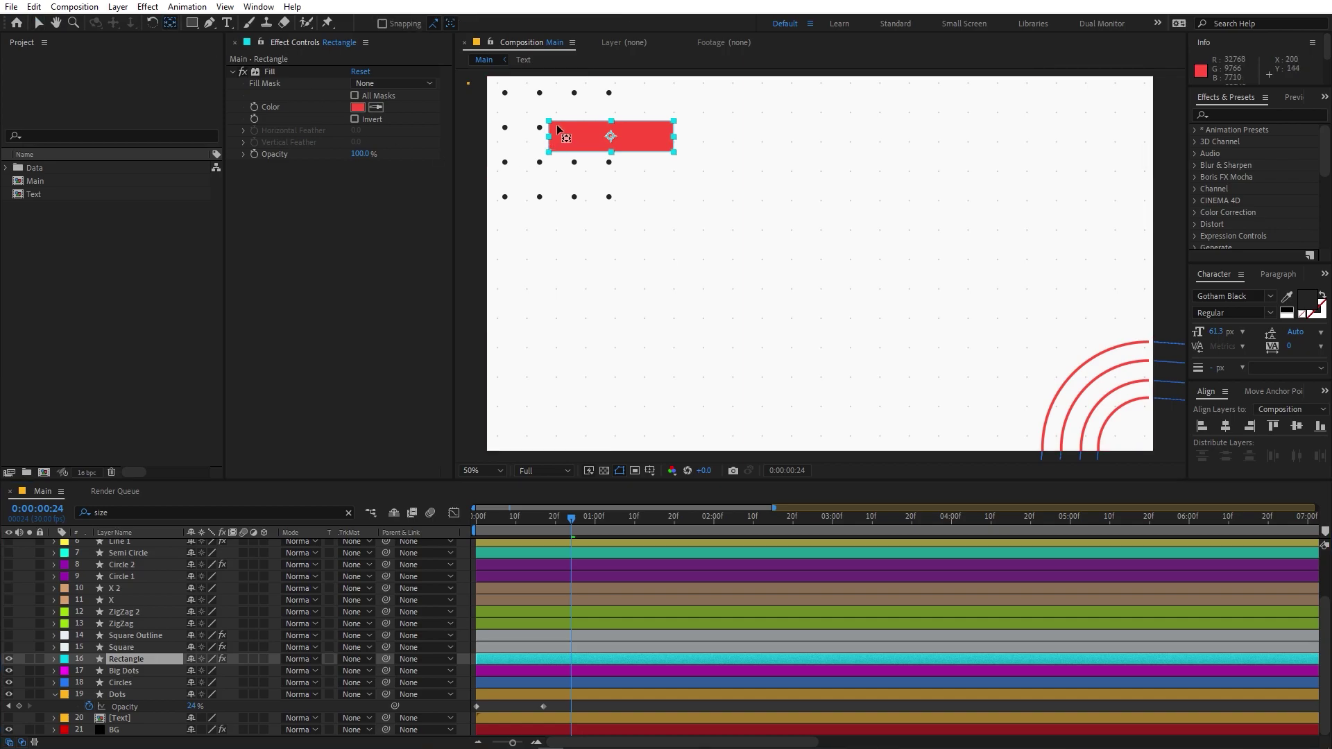
scroll(556, 131, "up", 1)
key("space")
left_click_drag(577, 145, 818, 315)
key("v")
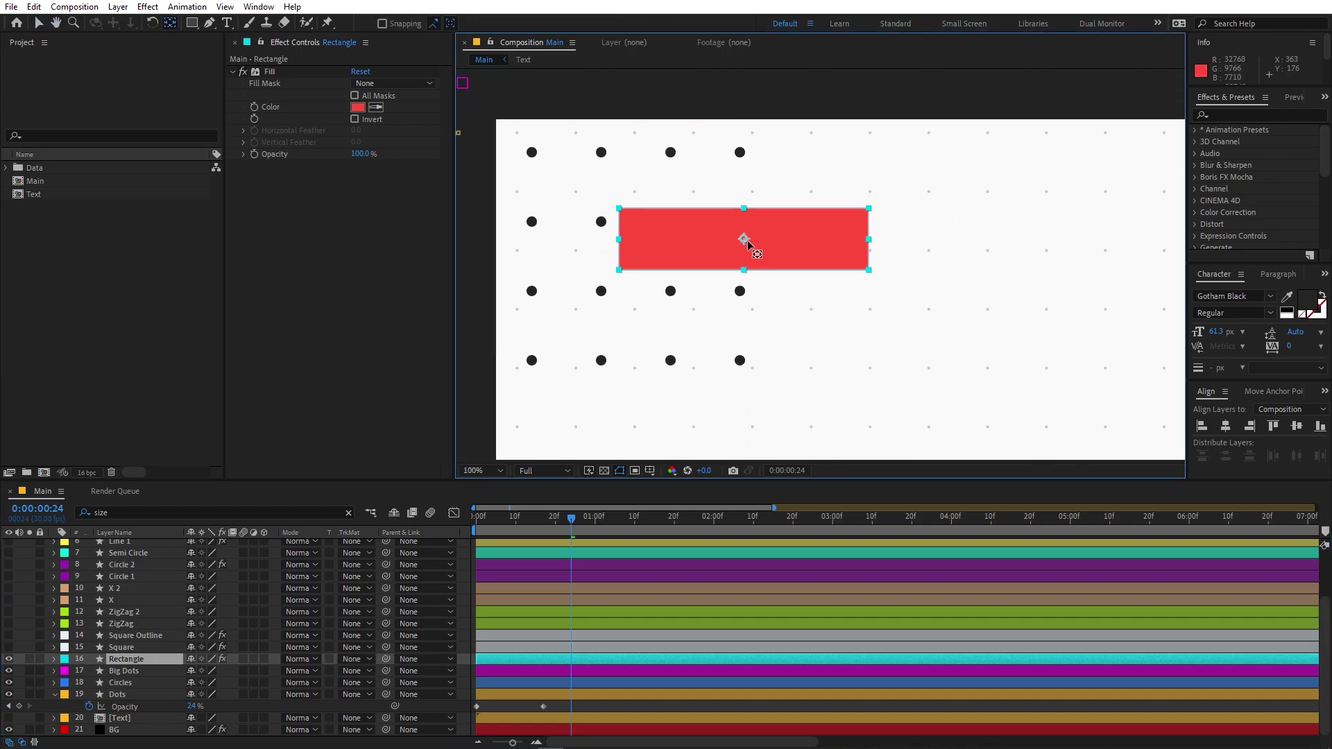
left_click_drag(745, 240, 628, 242)
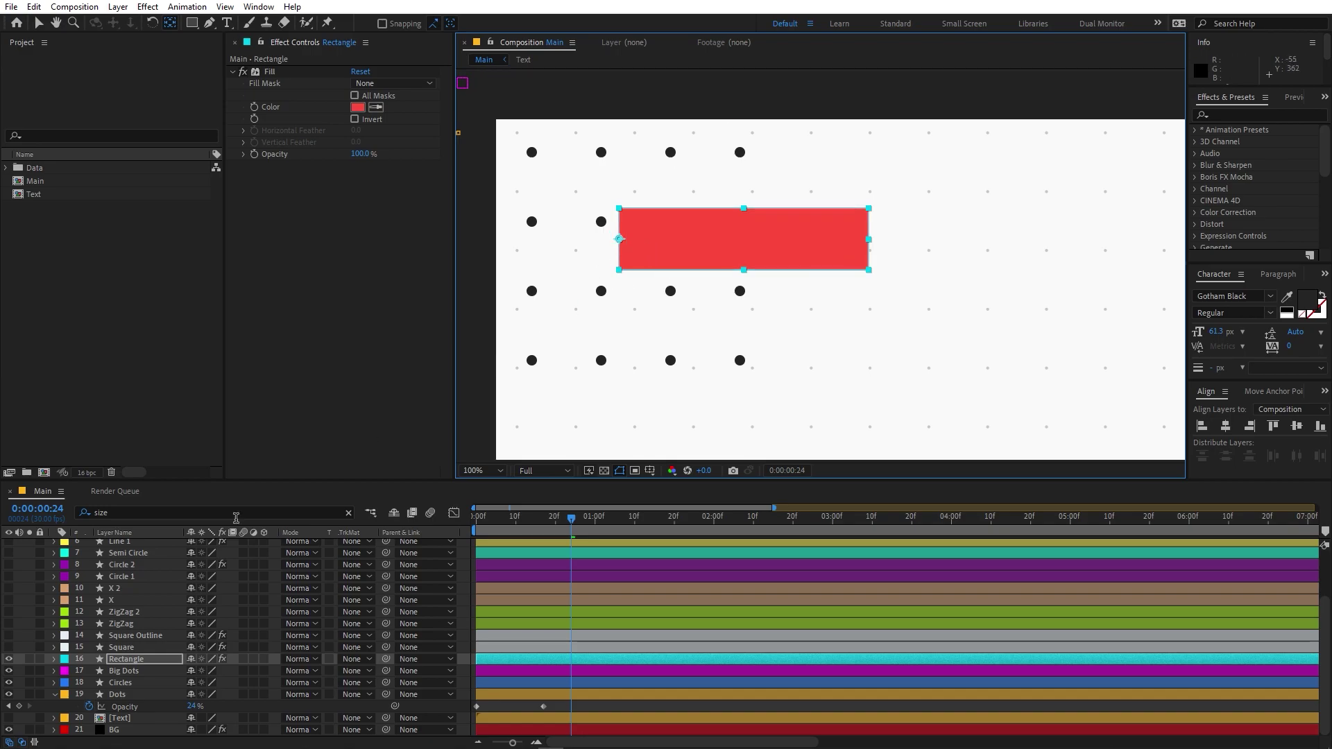
Keyframe the Rectangle layer's scale at 100% at frame 24 and set its horizontal scale to 0% at the start, unlinked from the vertical.
left_click(124, 662)
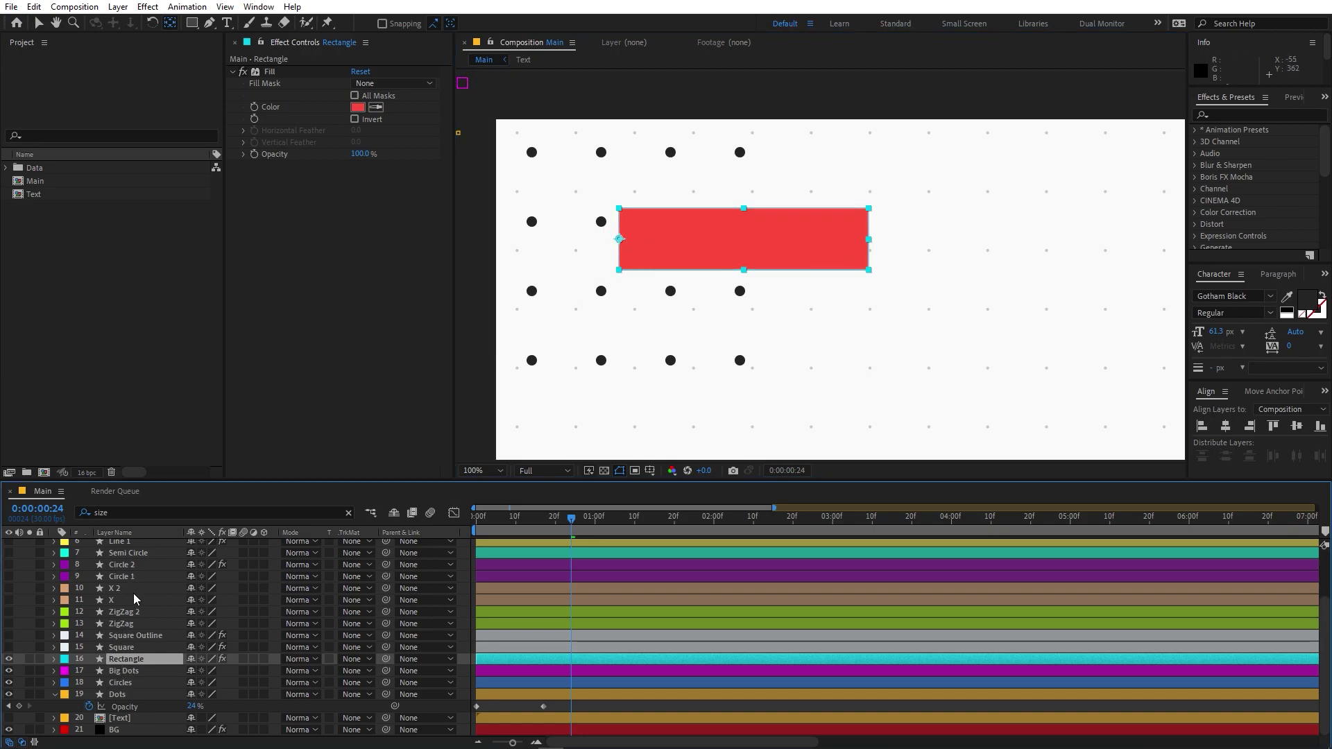
key("s")
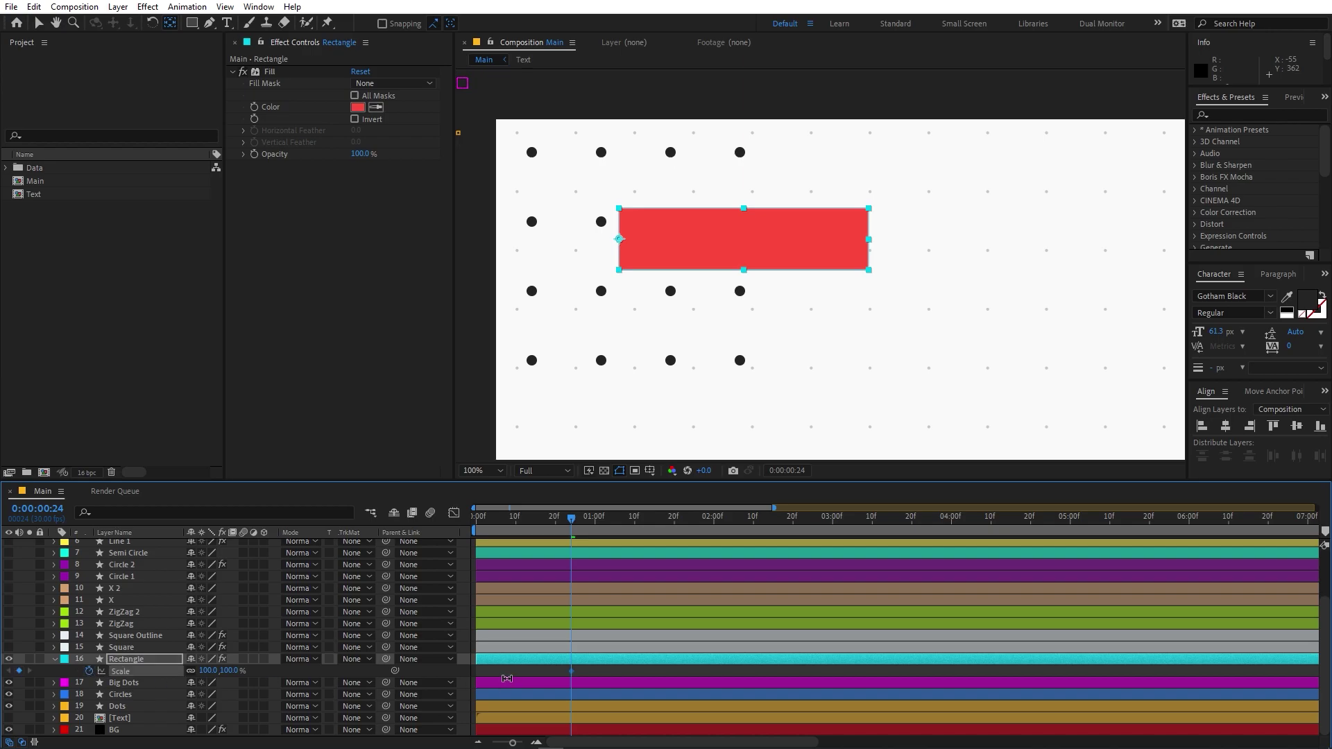
key("Home")
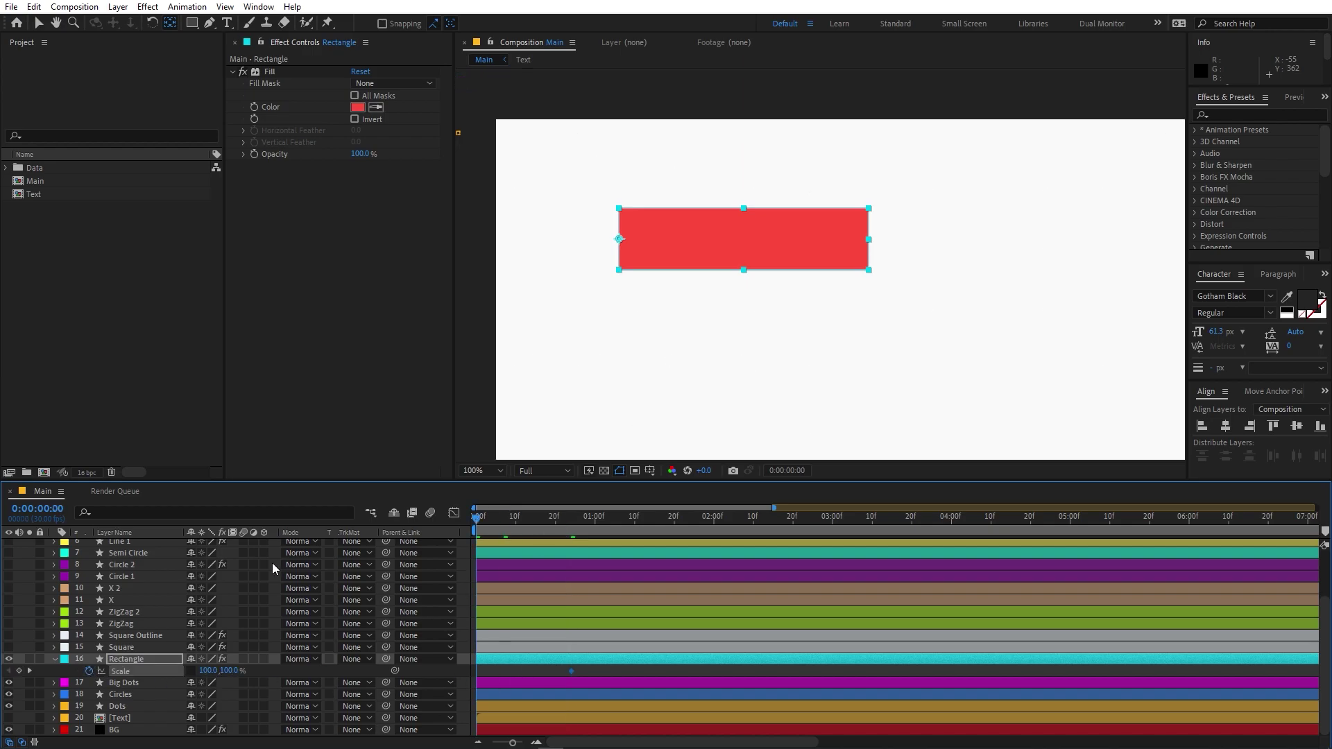
left_click(207, 671)
type("0")
key("Return")
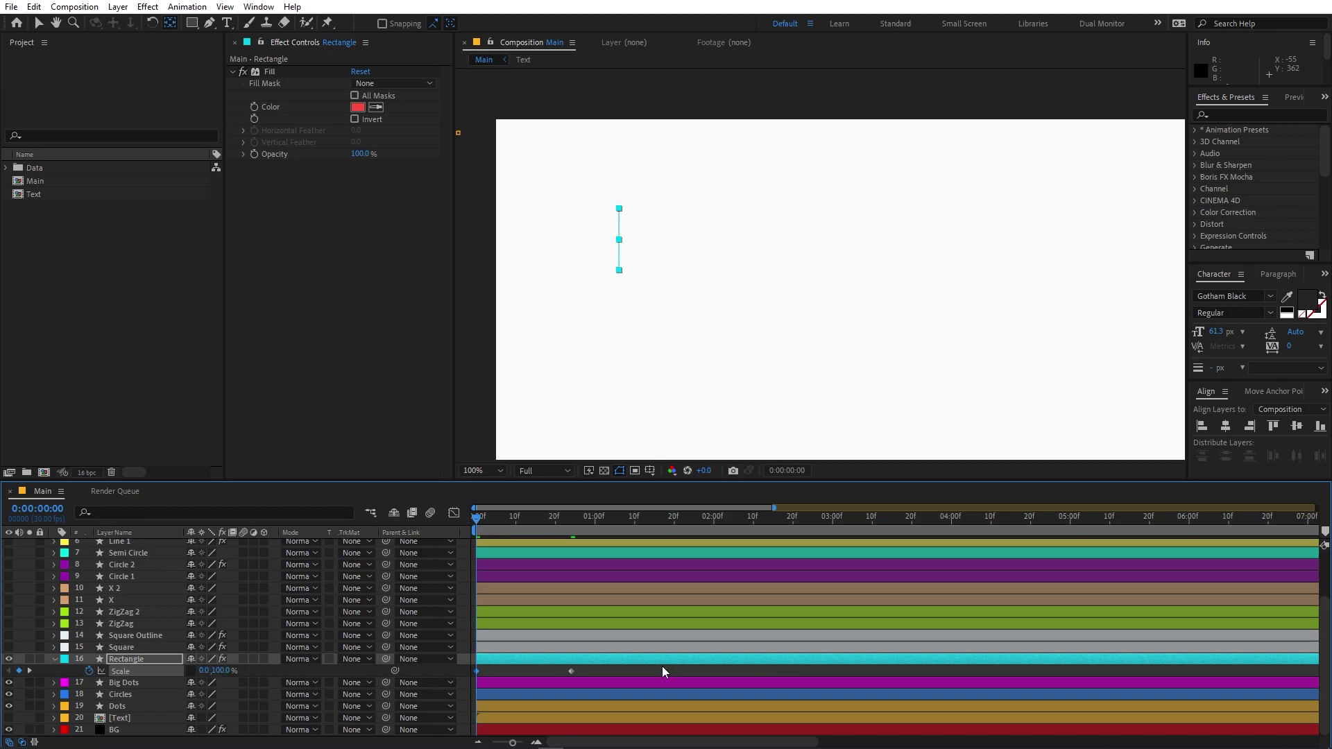
Apply Easy Ease to both Rectangle scale keyframes and adjust their speed curve in the graph view.
left_click_drag(567, 673, 429, 672)
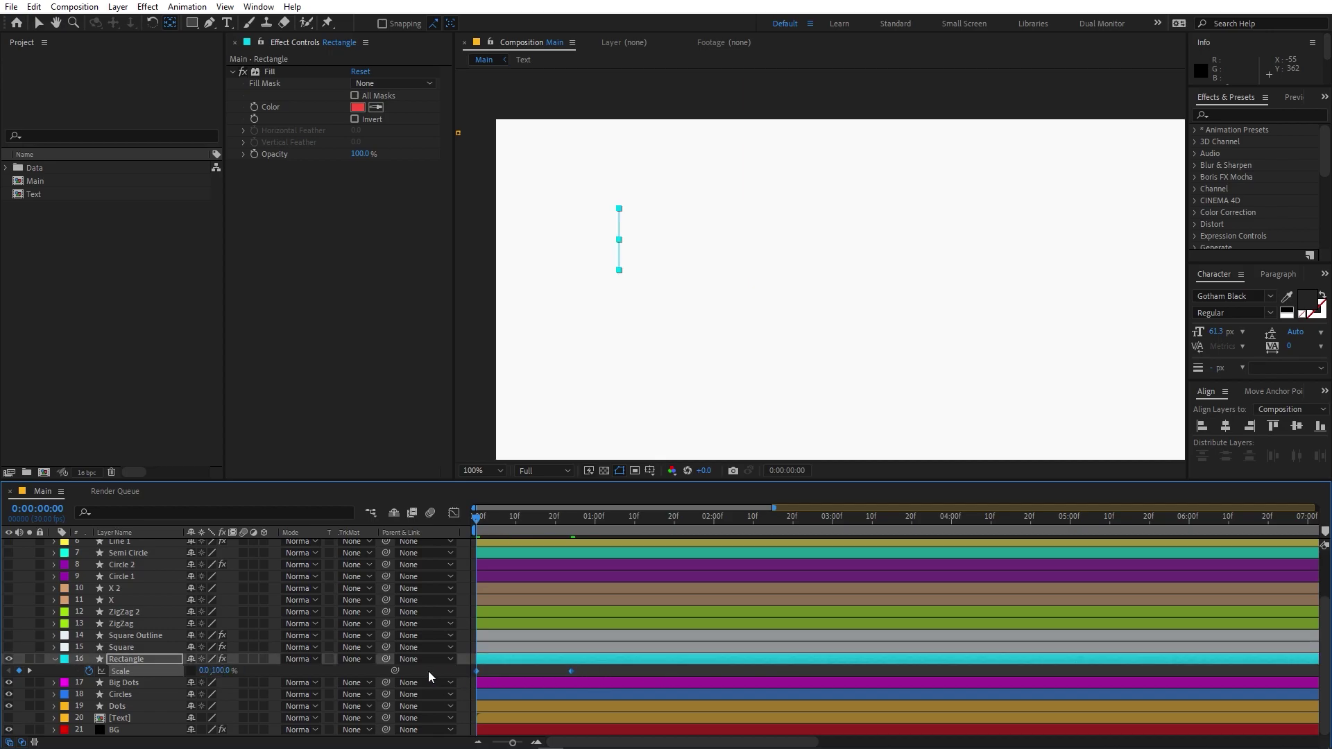
left_click(454, 515)
left_click_drag(688, 625, 562, 690)
key("F9")
left_click(454, 514)
Move the second Rectangle scale keyframe to about 1:17, preview the animation, and fit the composition in the viewer.
left_click_drag(571, 672, 662, 672)
key("space")
left_click(490, 476)
left_click(500, 499)
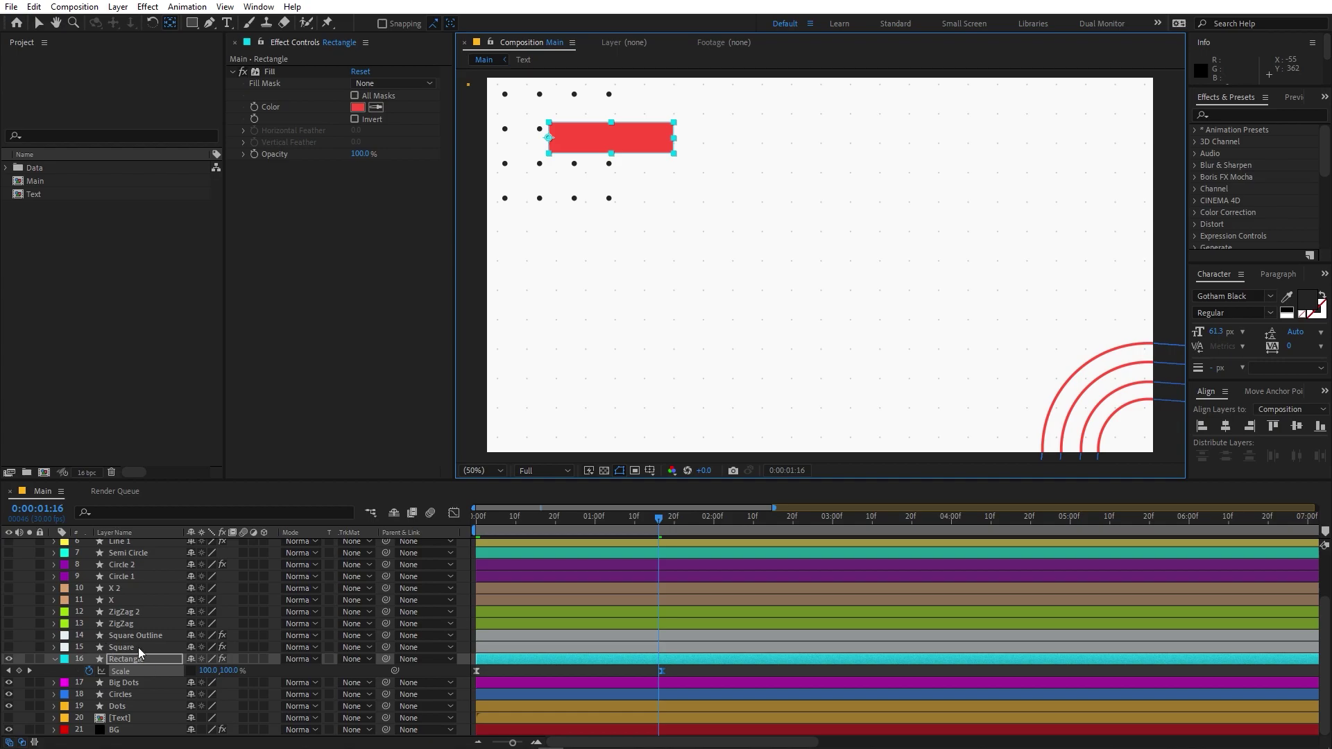
Make the Square layer visible, add position and scale keyframes at 1:16, and reveal both keyframed properties.
left_click(139, 648)
left_click(9, 648)
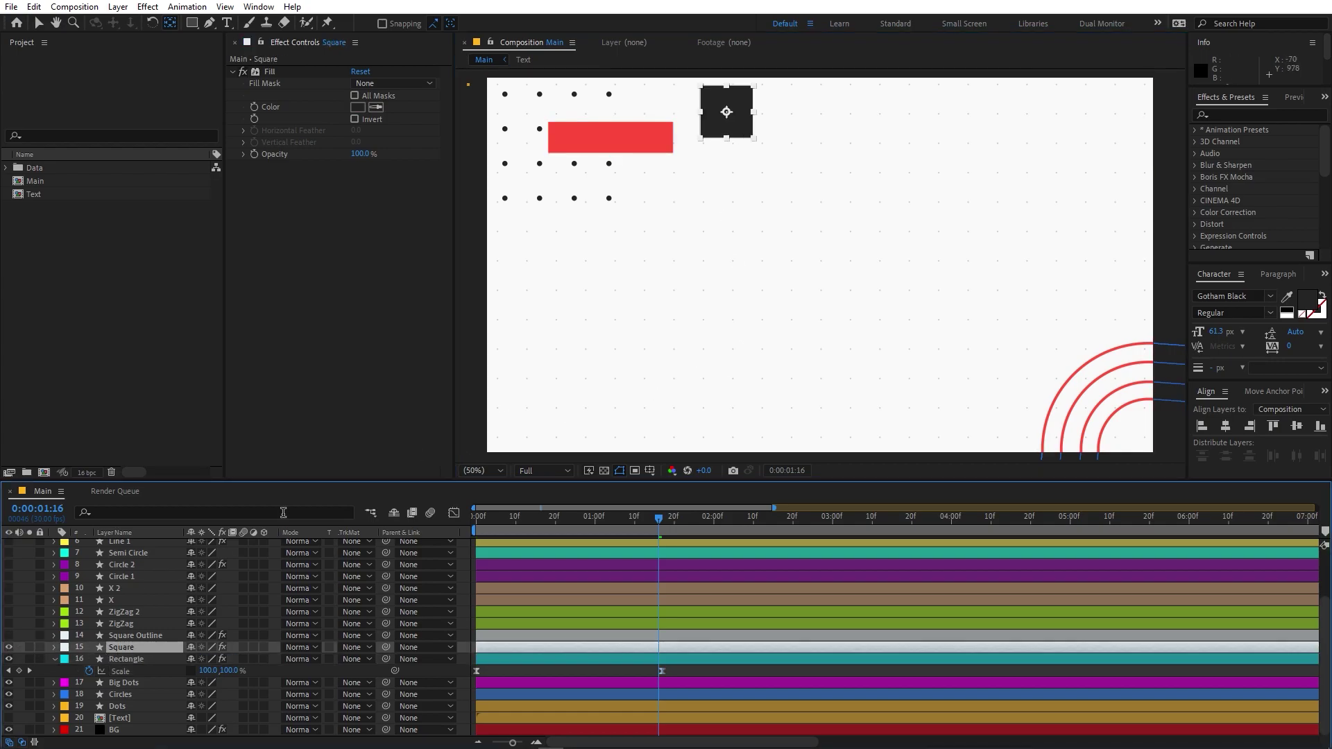
key("p")
key("s")
left_click(90, 659)
key("s")
left_click(90, 660)
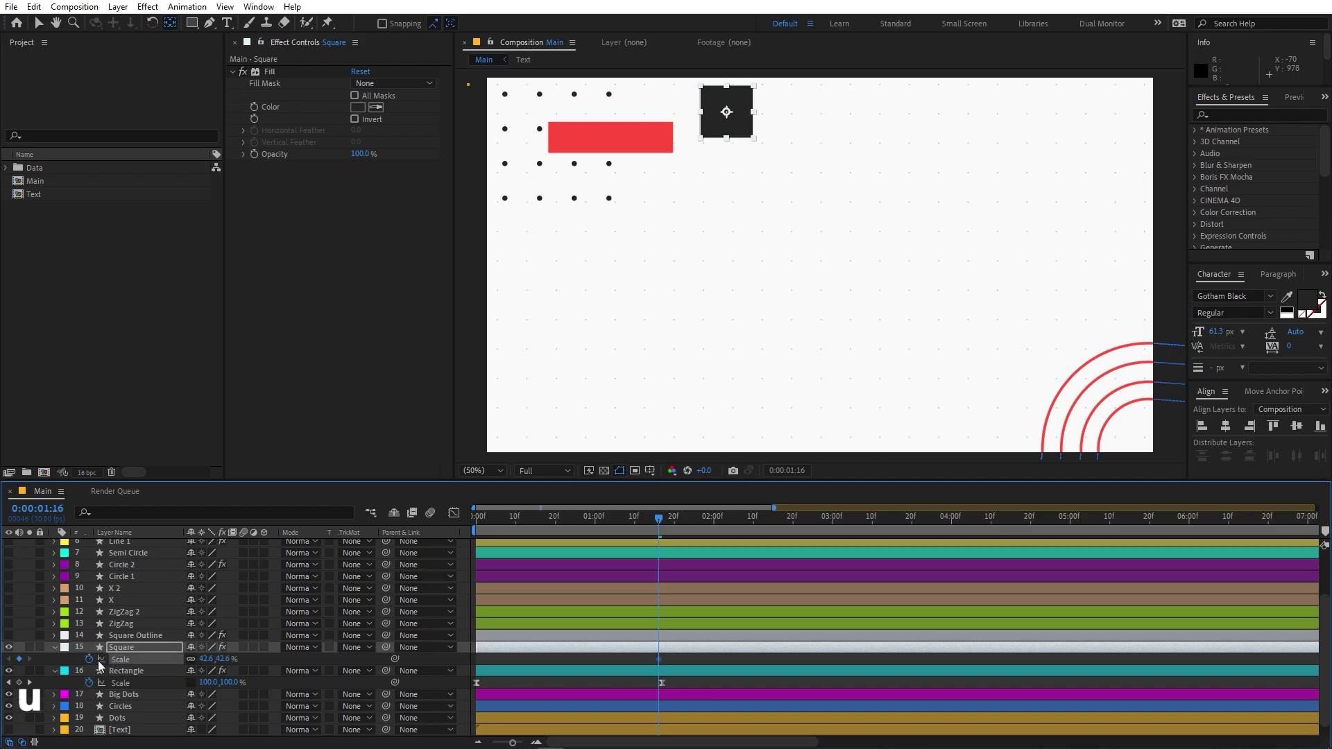
key("u")
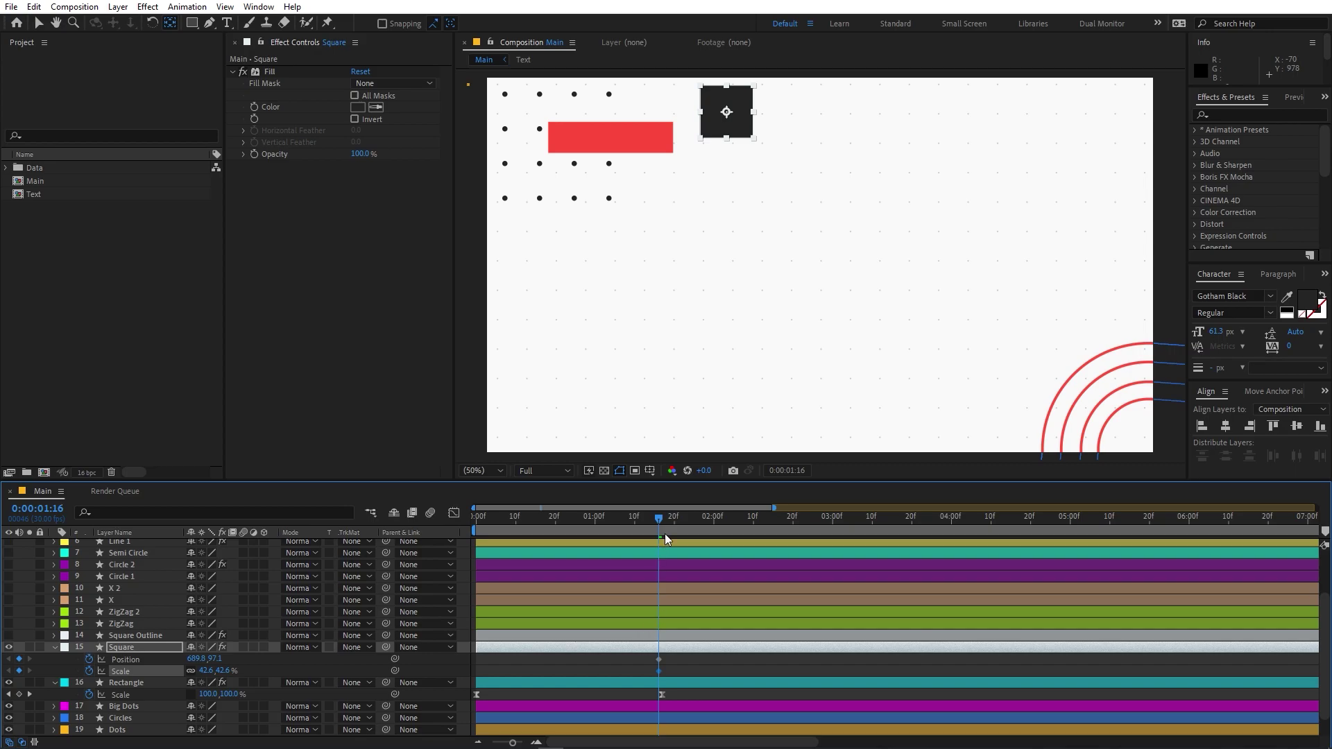
At frame 7, move the square near the composition's centre to about 982, 545 and add a scale keyframe.
left_click_drag(660, 514, 623, 529)
key("v")
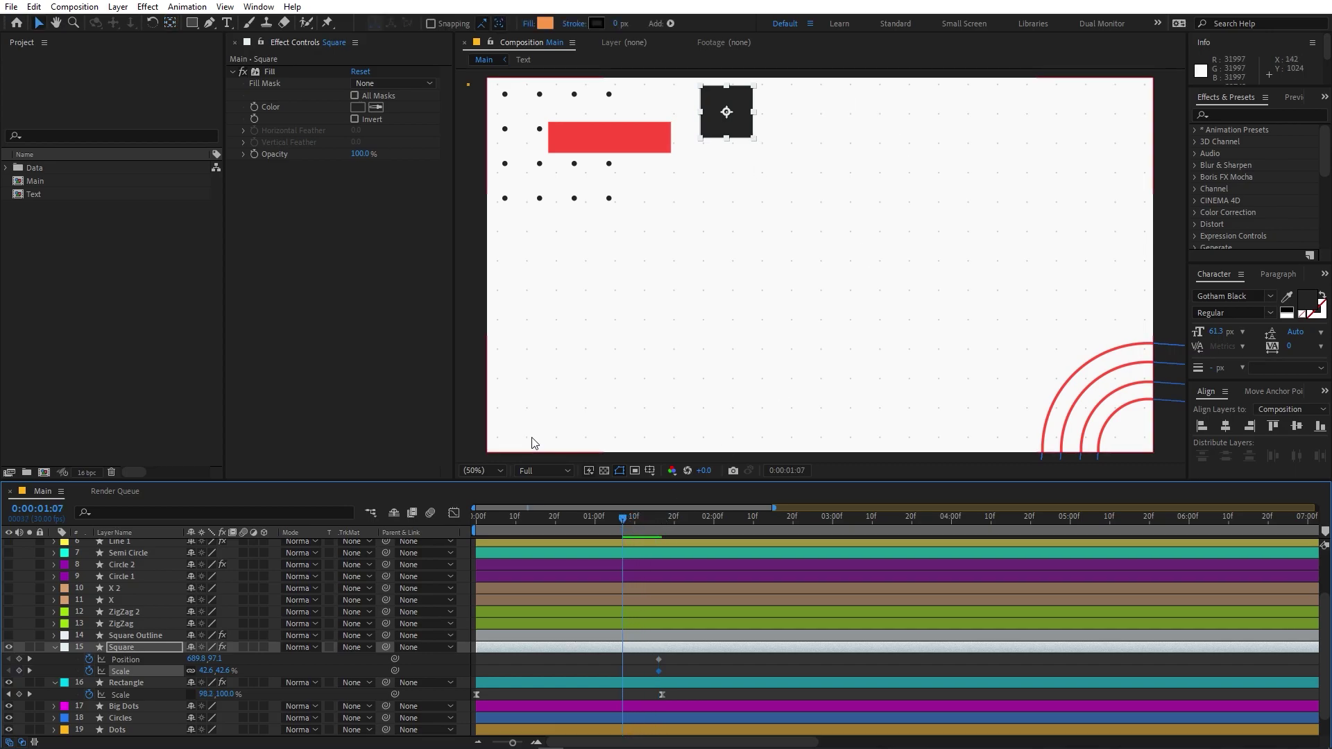
left_click(493, 470)
left_click(498, 503)
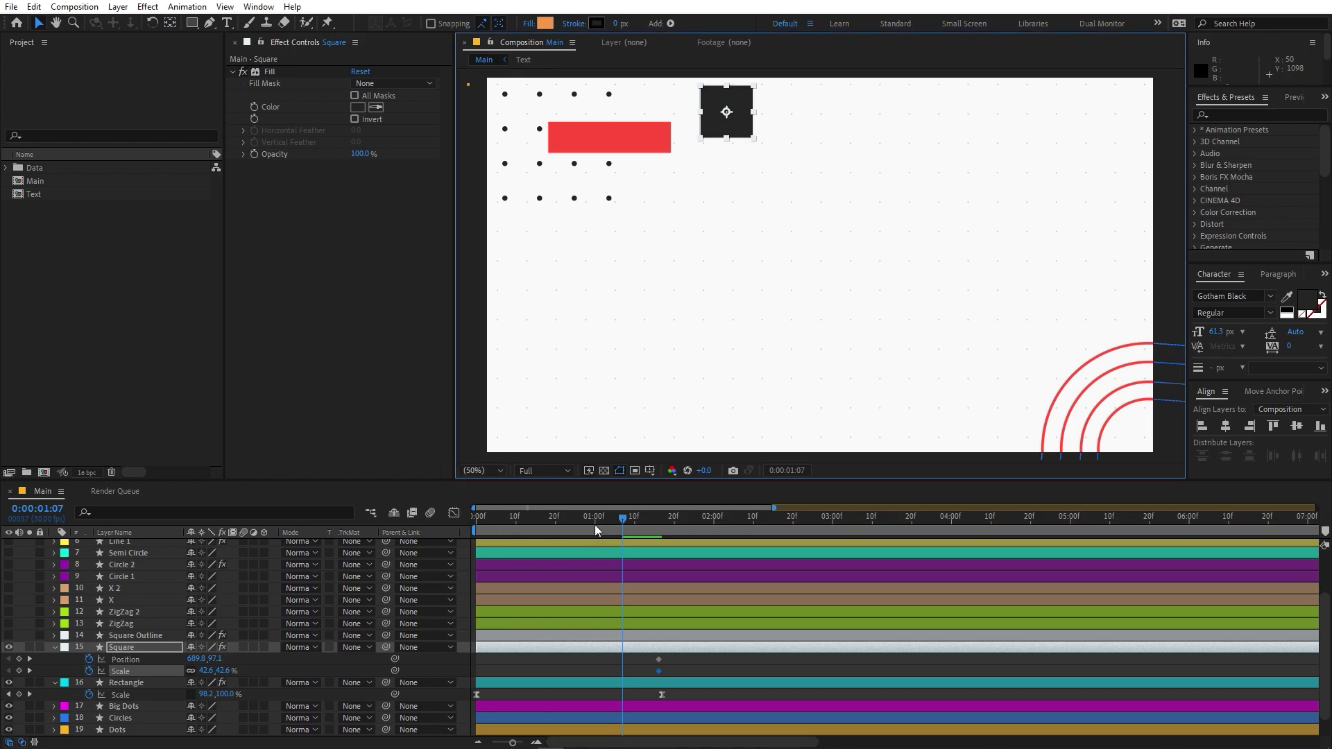
left_click_drag(596, 530, 503, 541)
left_click_drag(731, 122, 834, 276)
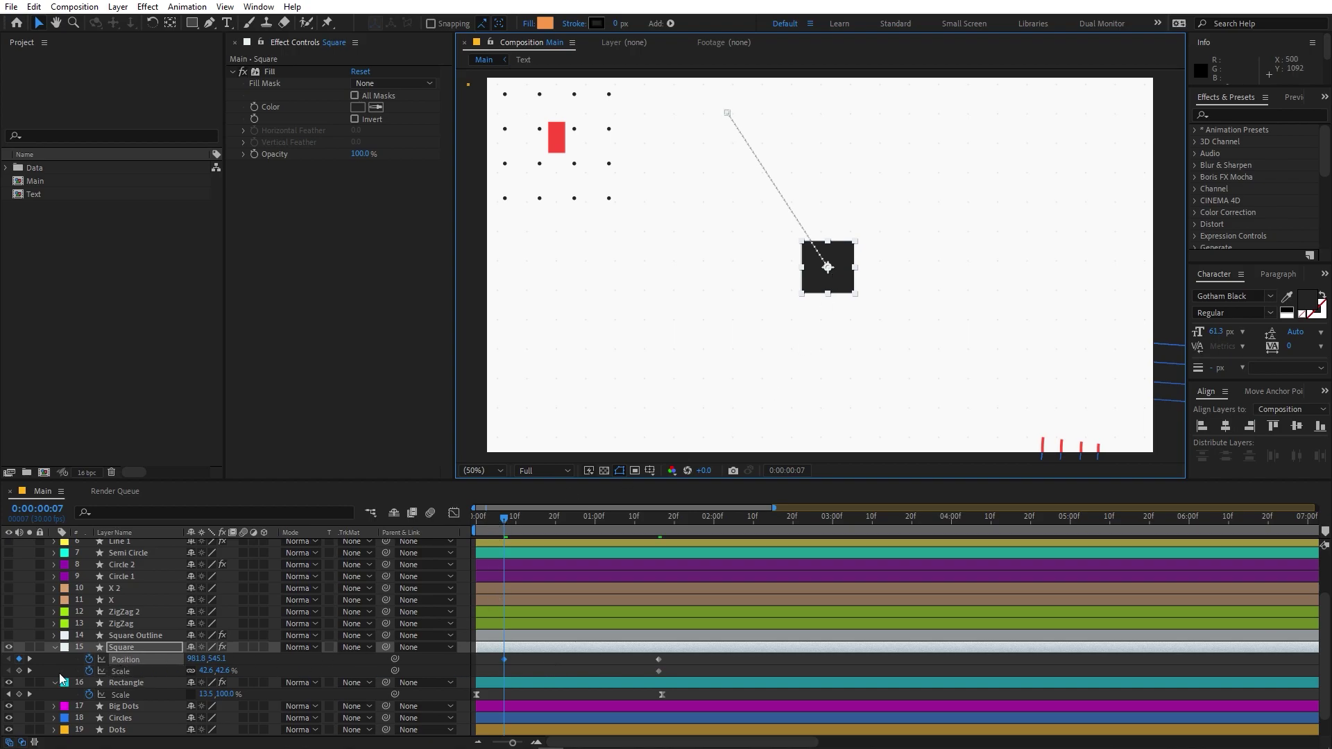
left_click(19, 671)
At about frame 18, move the square to the lower-left area of the composition and enlarge it.
left_click_drag(519, 520, 551, 527)
left_click_drag(812, 241, 546, 392)
left_click_drag(205, 671, 290, 681)
mouse_move(575, 422)
left_mouse_down()
mouse_move(605, 422)
mouse_move(594, 415)
left_mouse_up()
At 1:04, move the square to the composition's right side at about 1615, 444 and scale it to 63.4%.
left_click_drag(548, 518, 610, 534)
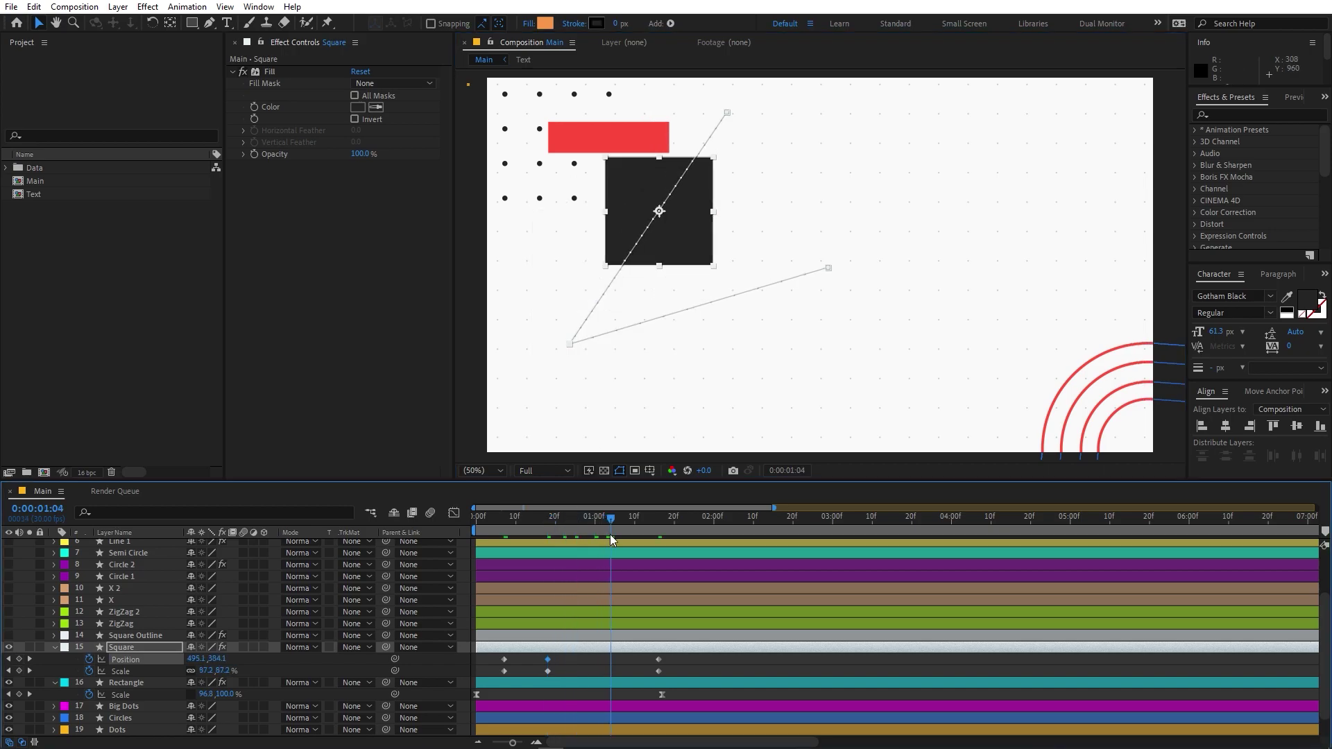
left_click_drag(670, 242, 1059, 262)
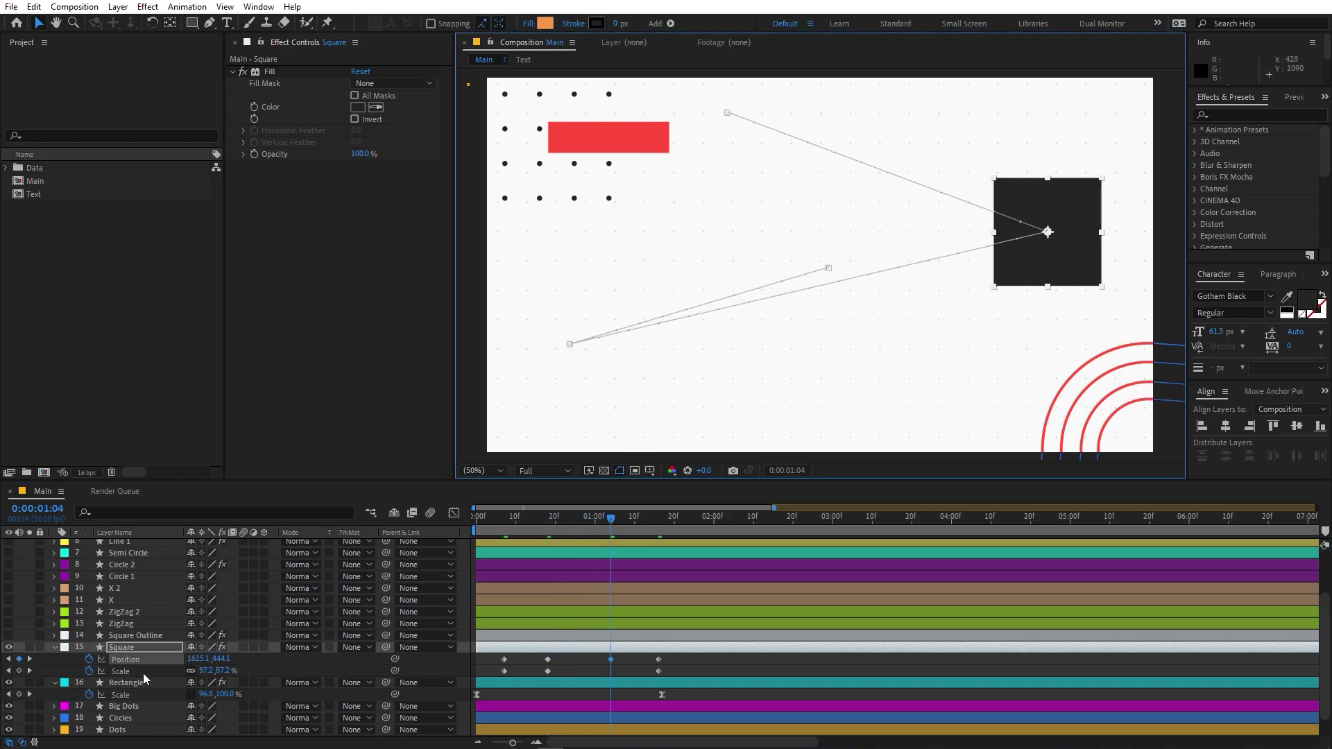
left_click_drag(206, 677, 190, 678)
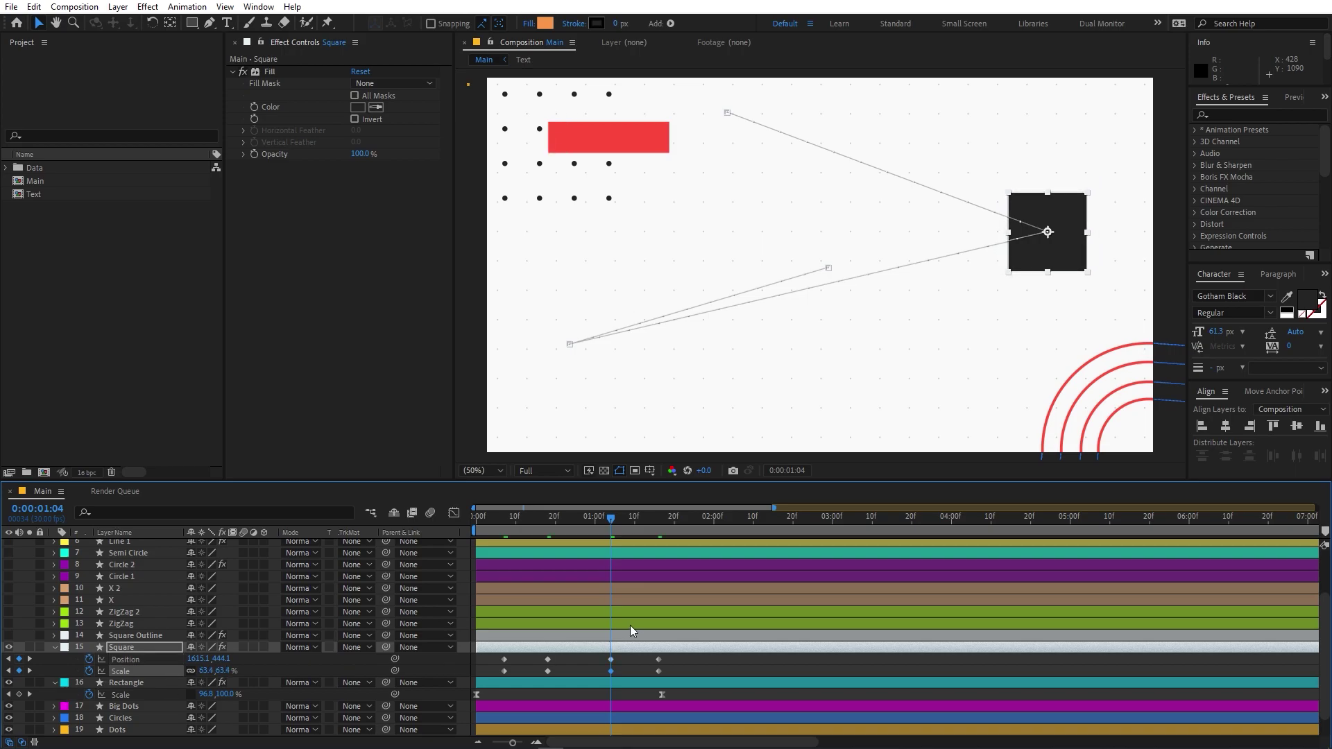
Convert all of the Square's position and scale keyframes to hold keyframes and preview the result.
left_click_drag(680, 659, 476, 673)
right_click(501, 661)
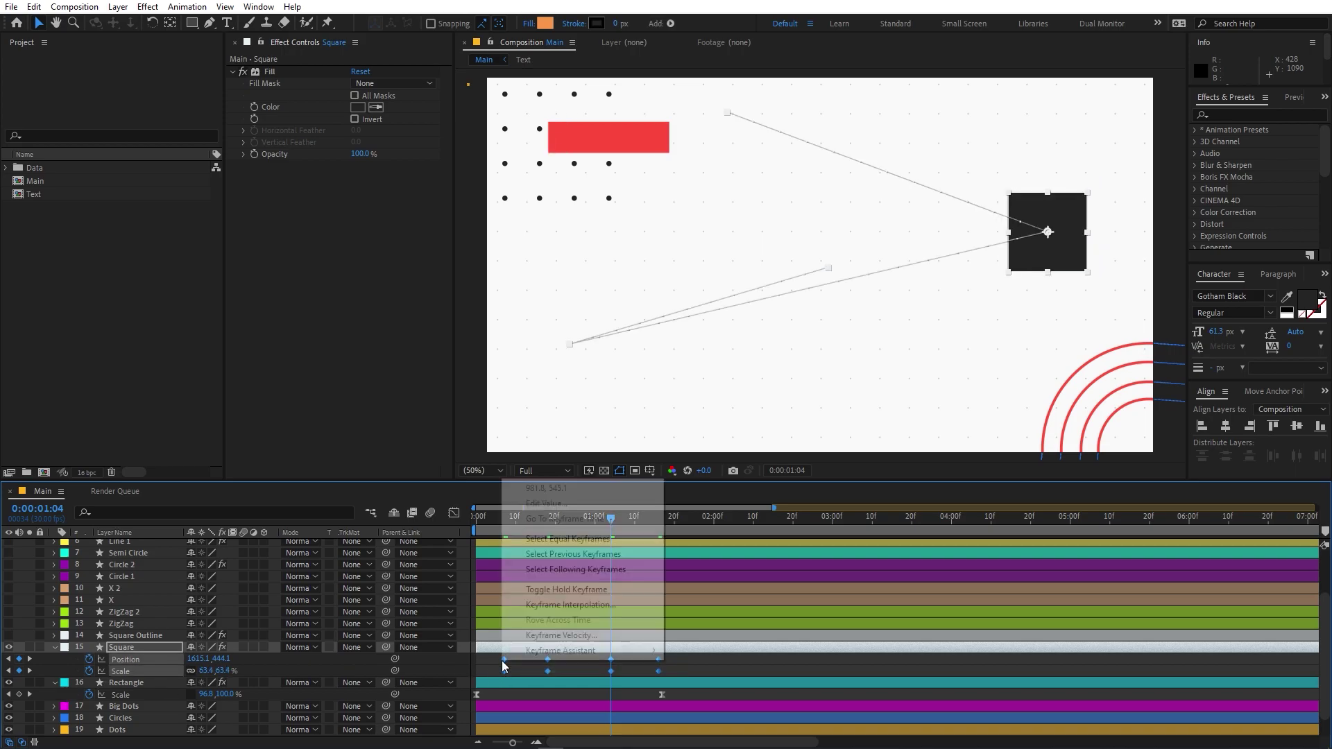
left_click(557, 595)
key("space")
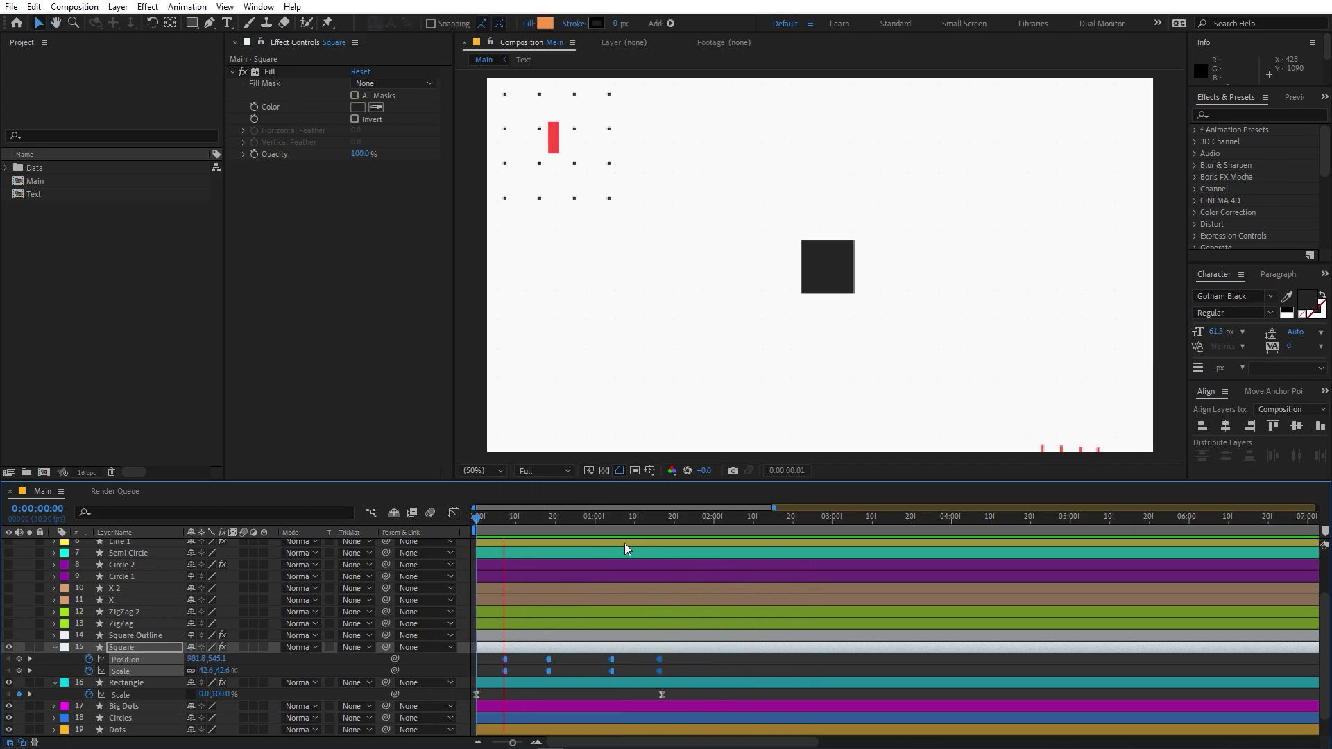
Compress the Square's position and scale keyframes proportionally so they end at about frame 29, previewing the timing.
left_click_drag(682, 664, 473, 679)
left_click_drag(682, 657, 490, 672)
left_click_drag(660, 659, 573, 664)
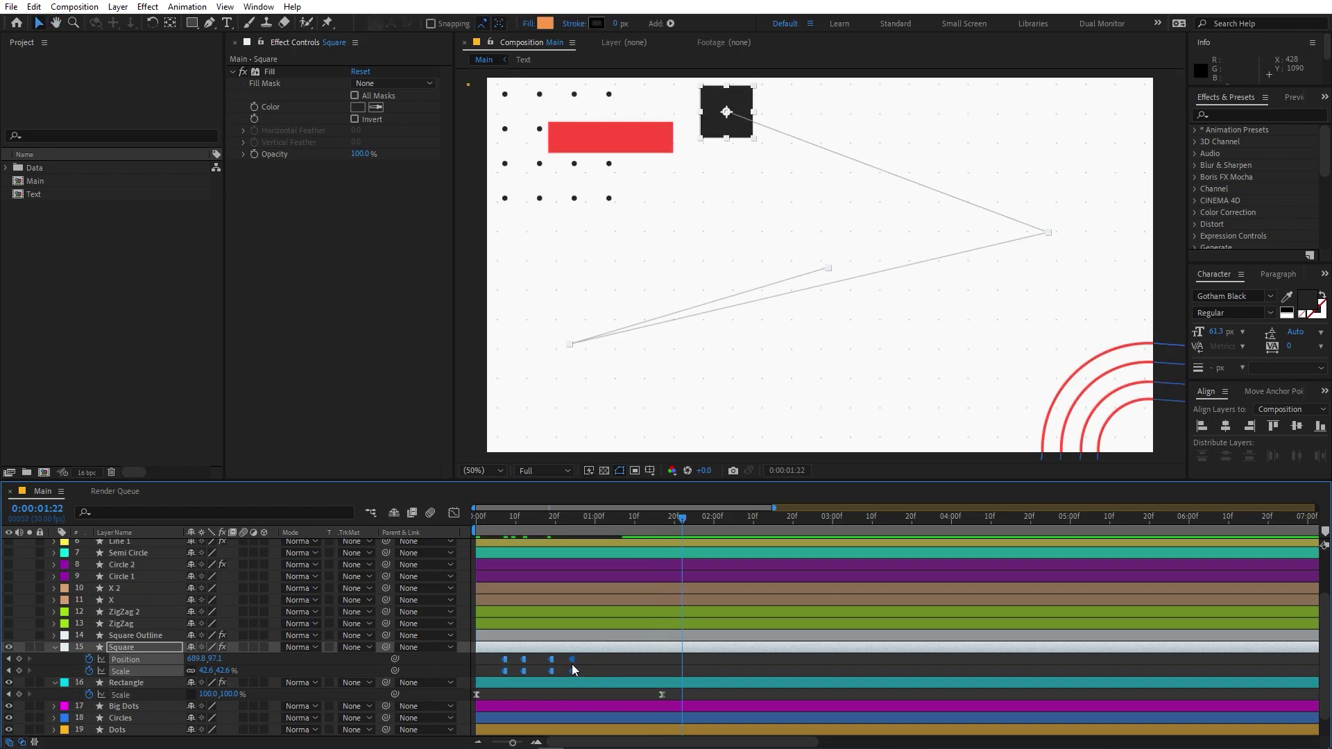
key("space")
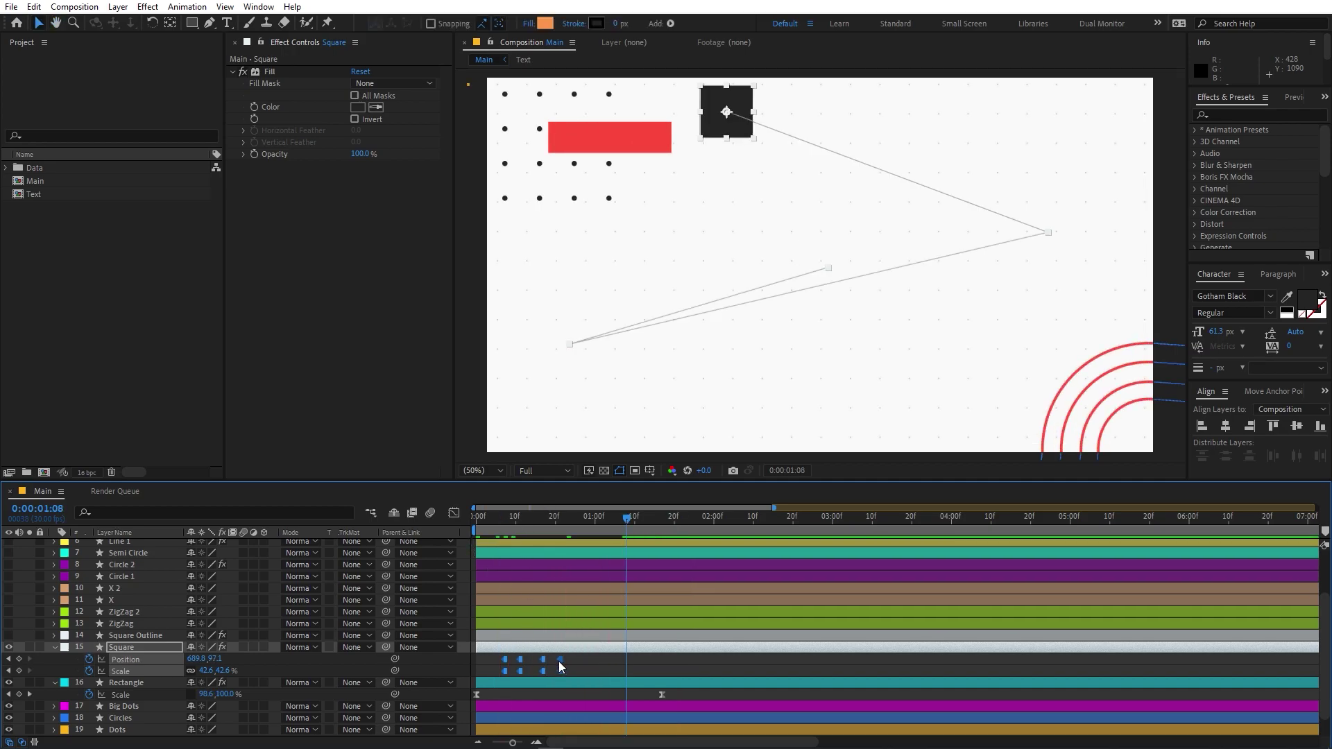
At frame 7, add an opacity keyframe to the Square layer with a value of 0%.
left_click_drag(535, 536, 511, 538)
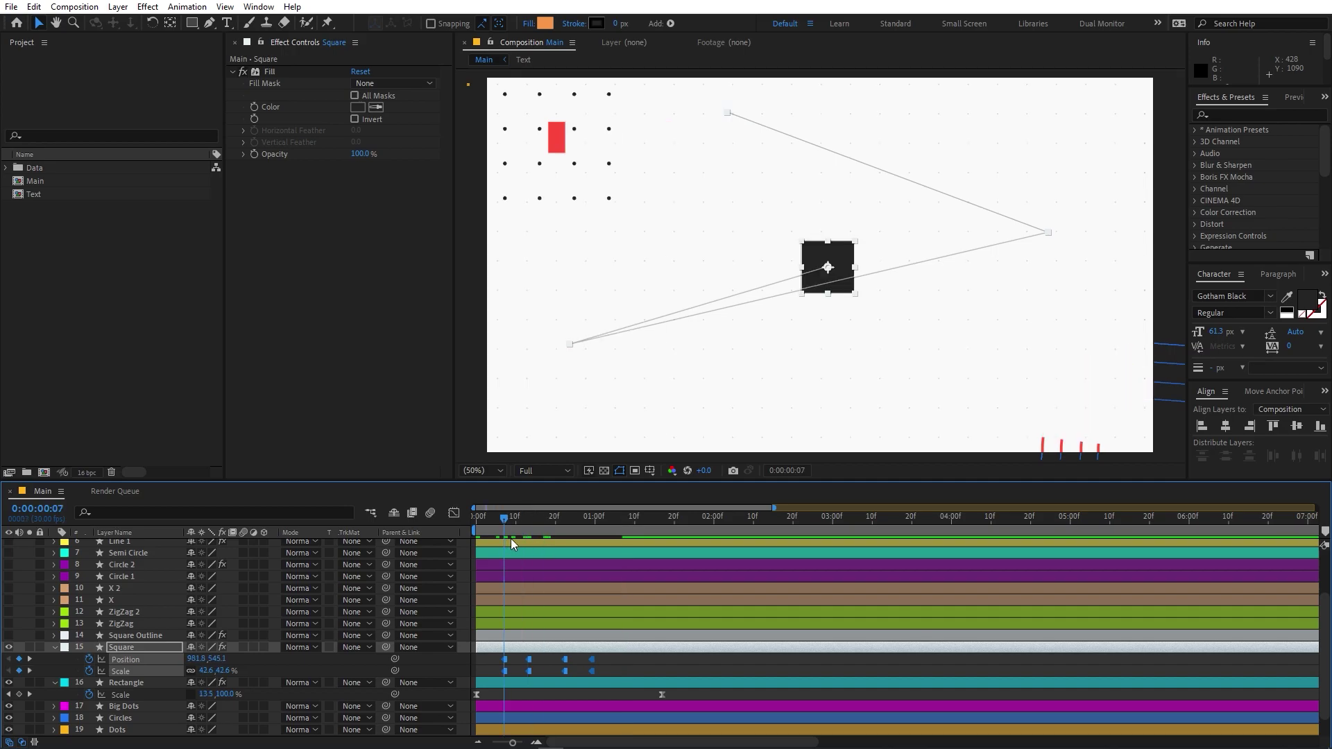
key("t")
left_click(90, 659)
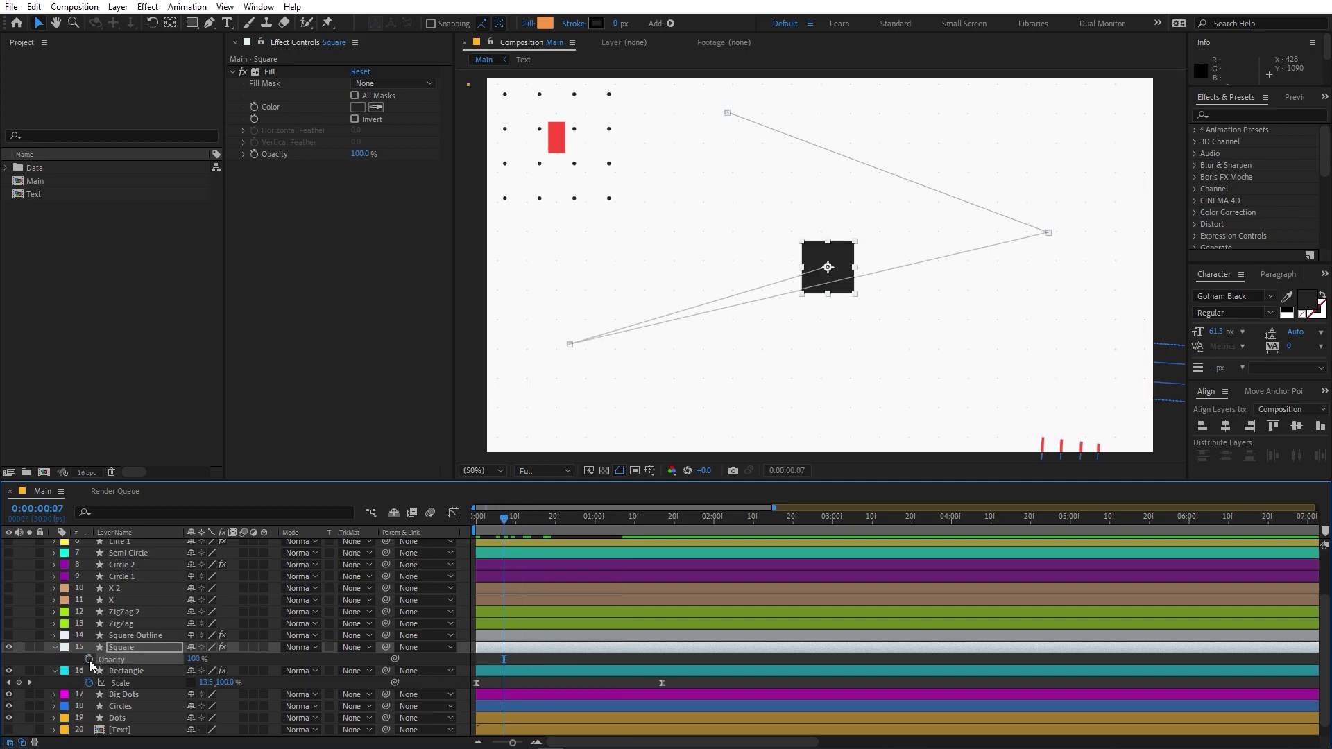
left_click(193, 659)
type("0")
key("Return")
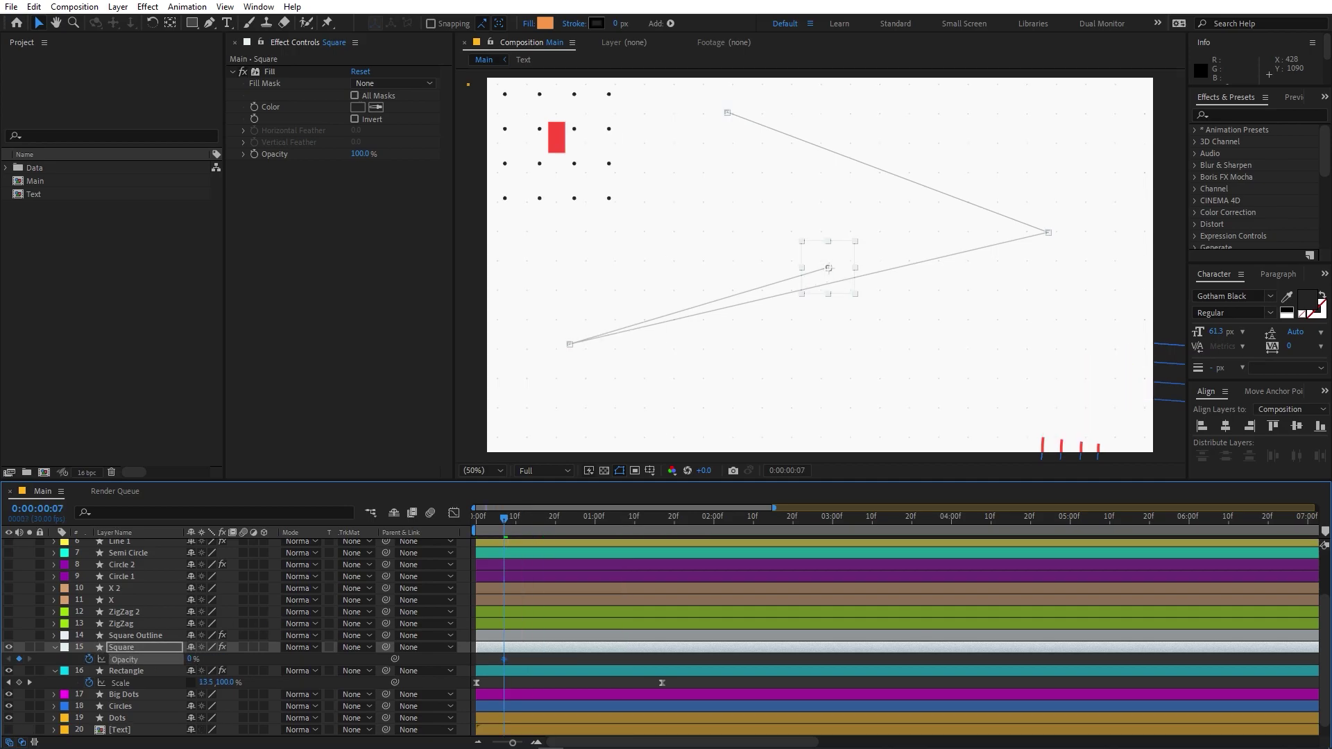
Keyframe the Square's opacity at 100% on frame 8 and 0% on frame 9, zooming the timeline to single frames.
key("Page_Down")
left_click_drag(515, 744, 523, 743)
left_click_drag(192, 664, 376, 665)
key("Page_Down")
left_click_drag(197, 659, 17, 663)
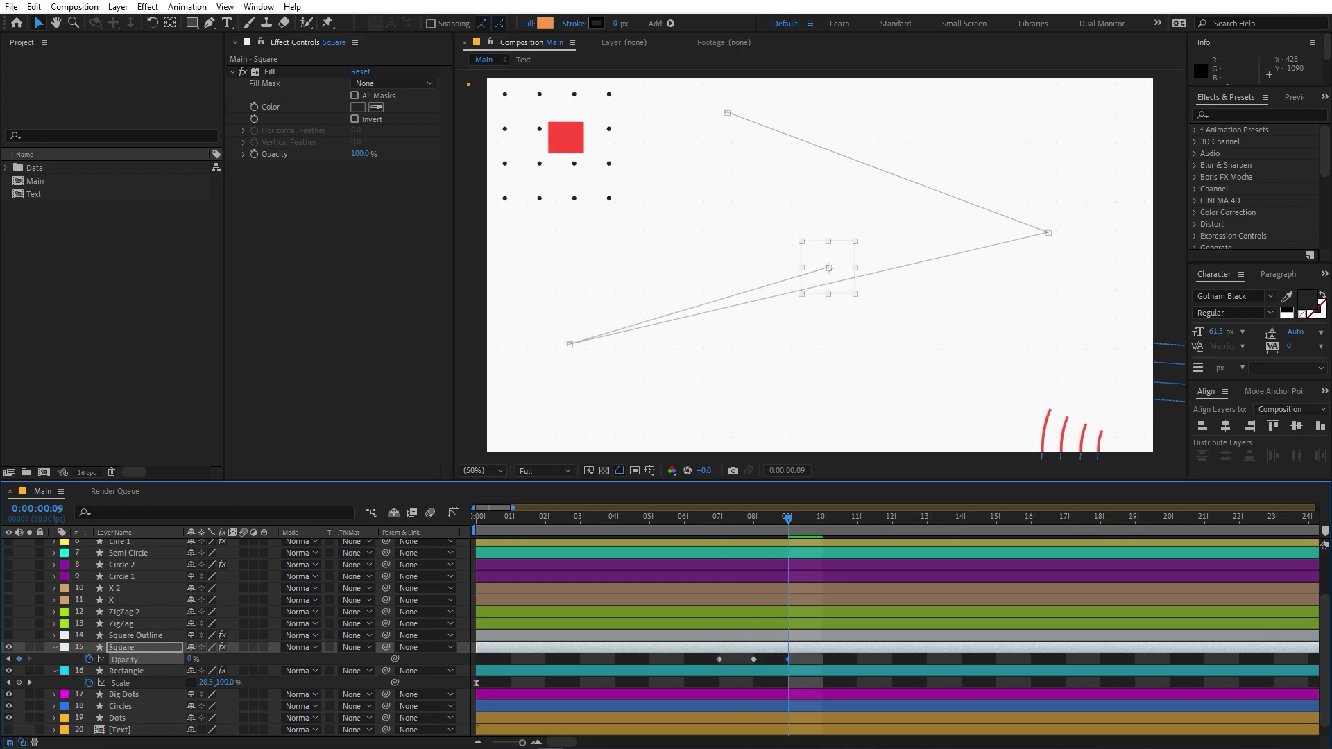
Copy the Square's 100% and 0% opacity keyframe pair and paste it every two frames from frame 10 through frame 22.
left_click(751, 662)
left_click_drag(793, 520, 824, 518)
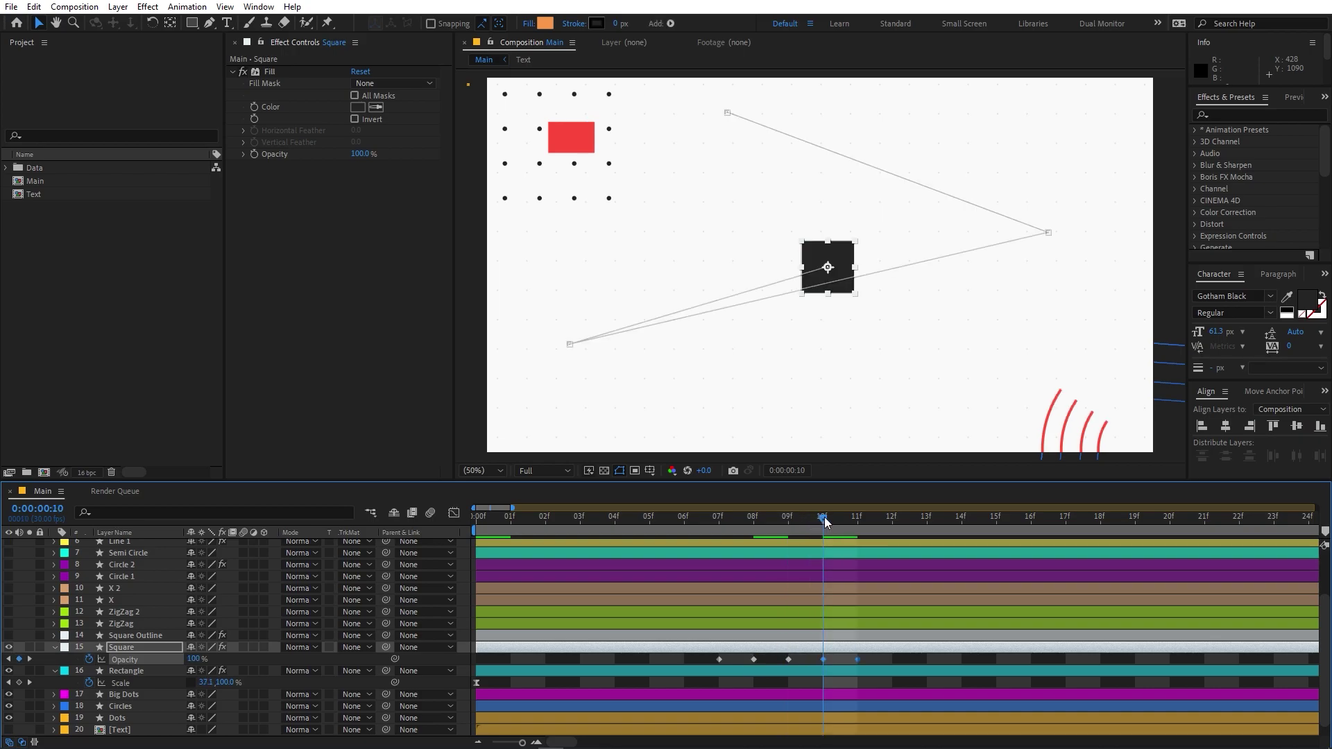
key("Page_Down")
key("Page_Down")
key("ctrl+v")
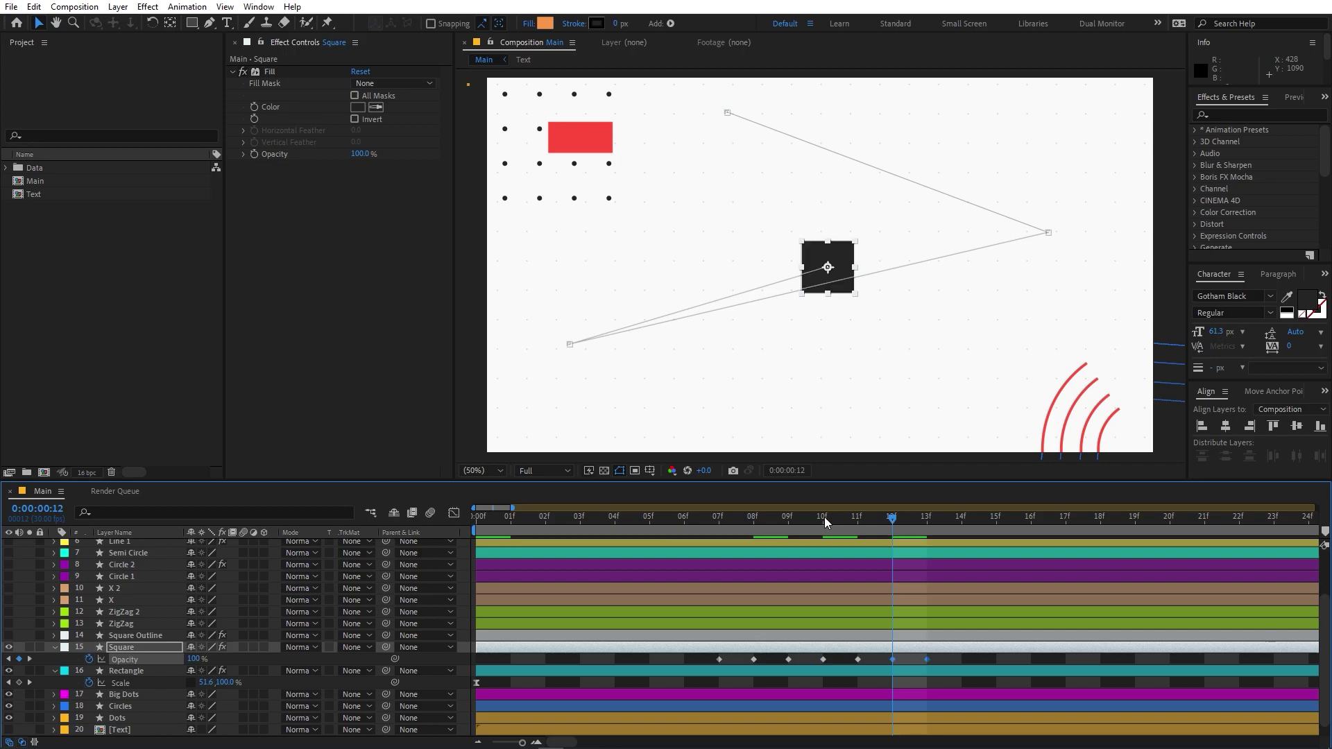
key("Page_Down")
key("Page_Down")
key("ctrl+v")
key("Page_Down")
key("Page_Down")
key("ctrl+v")
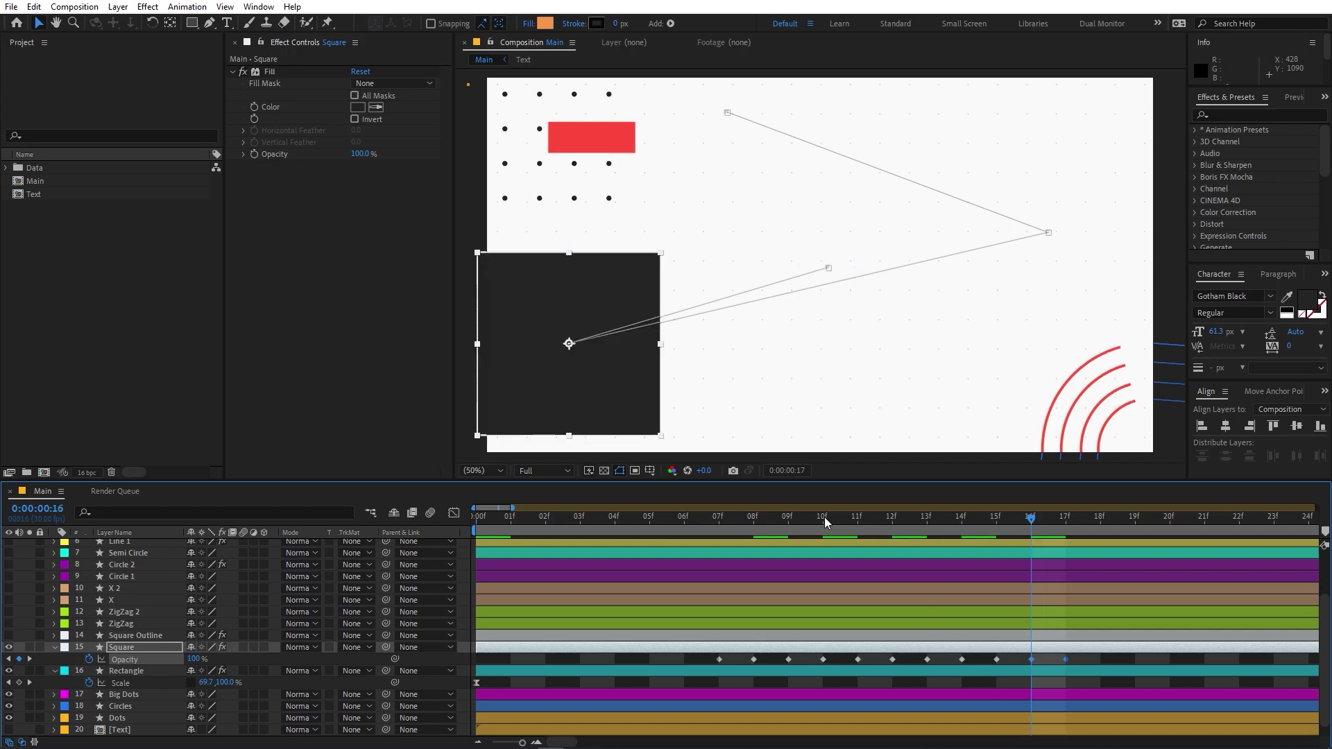
key("Page_Down")
key("Page_Down")
key("ctrl+v")
key("Page_Down")
key("Page_Down")
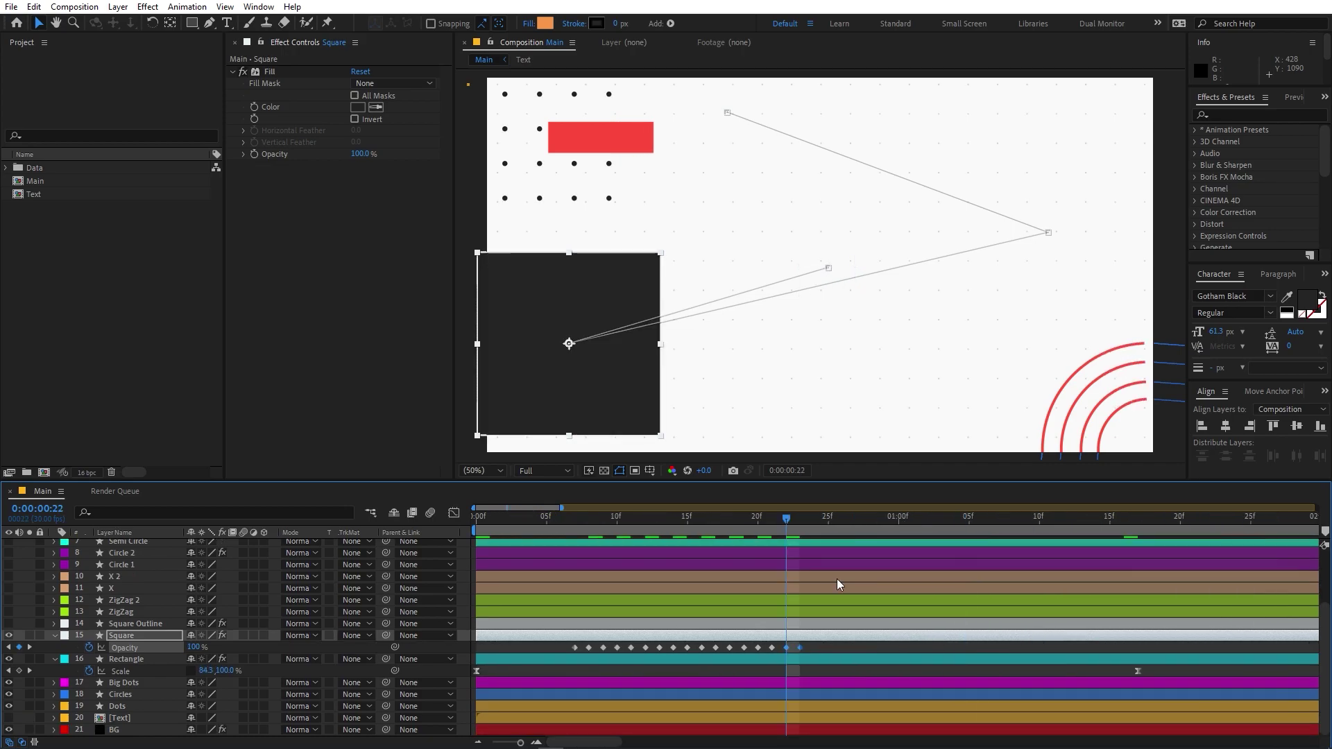
scroll(826, 580, "down", 2)
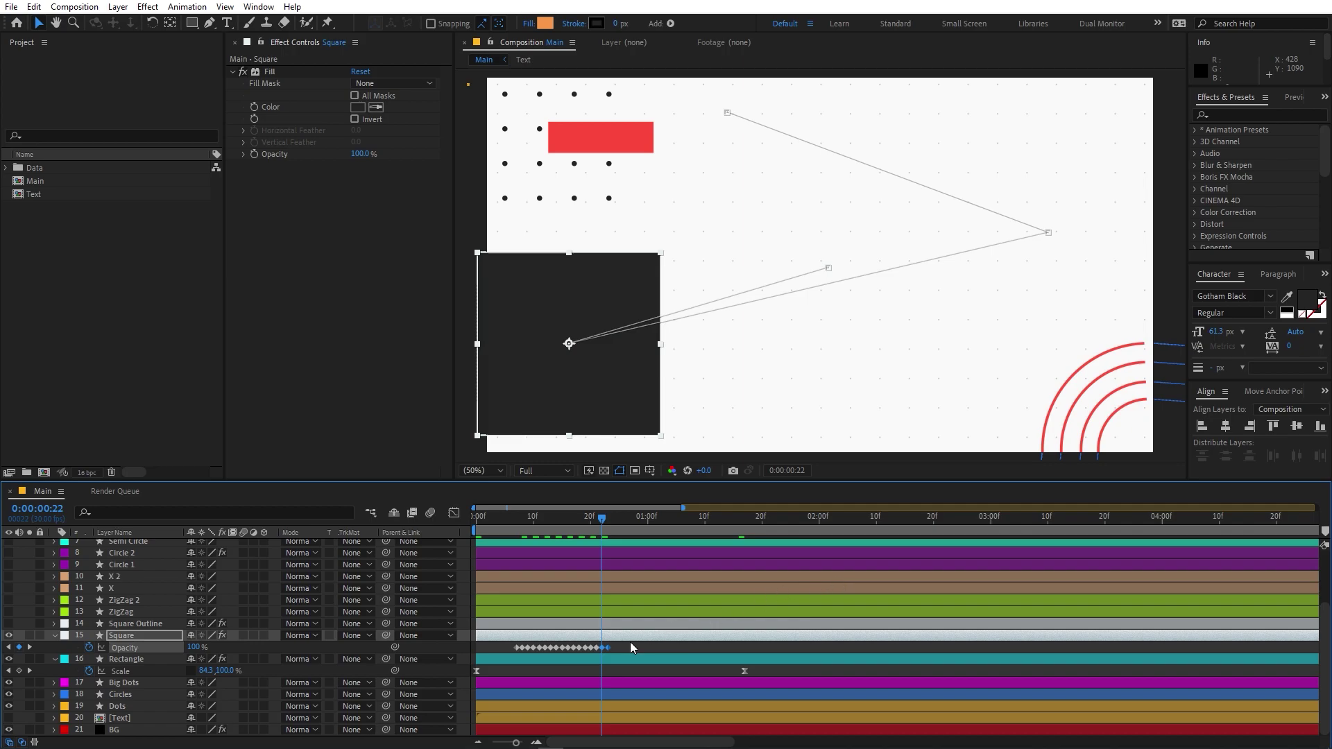
Copy the run of flickering Square opacity keyframes and paste it at frame 24 and again at 1:10.
left_click_drag(621, 644, 528, 656)
left_click(612, 523)
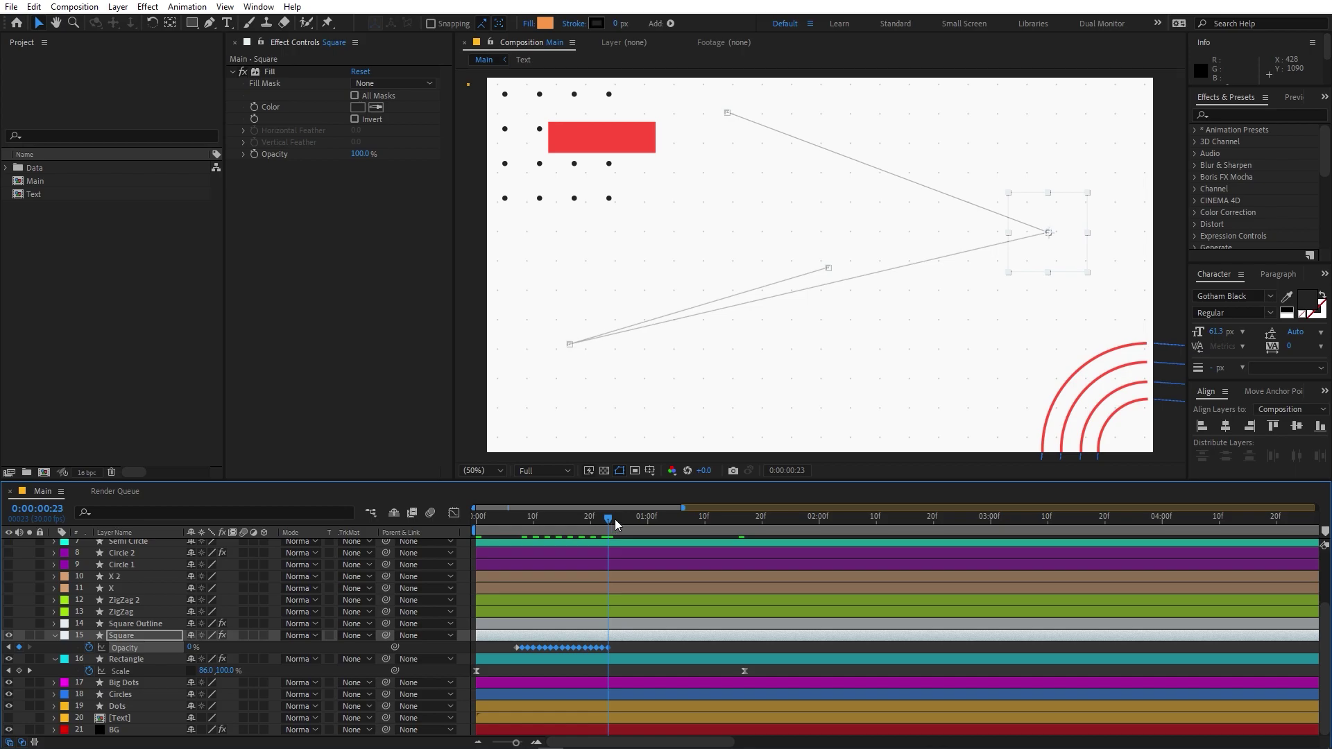
left_click(615, 519)
key("ctrl+v")
left_click_drag(615, 519, 699, 527)
key("Page_Down")
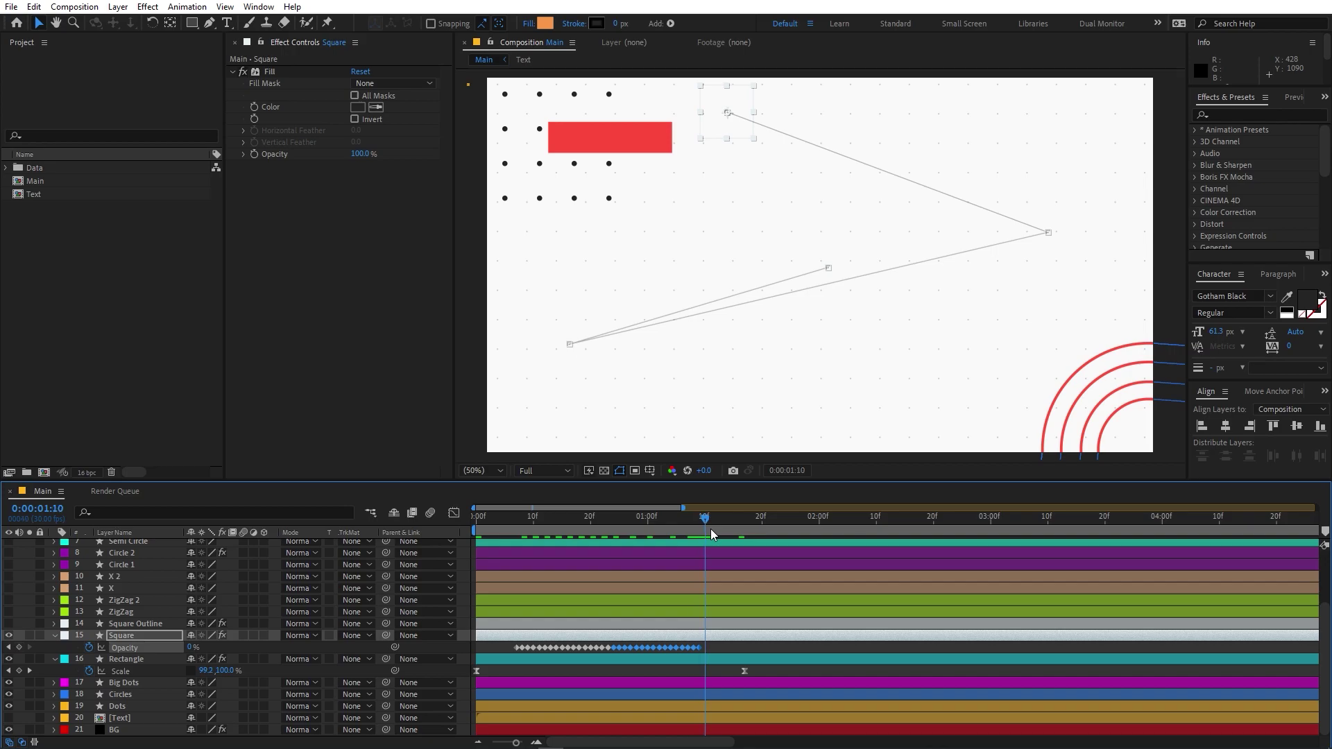
key("ctrl+v")
Delete the Square's opacity keyframes after 1:04 so the flicker ends at 100%, and preview the animation.
left_click_drag(712, 519, 668, 527)
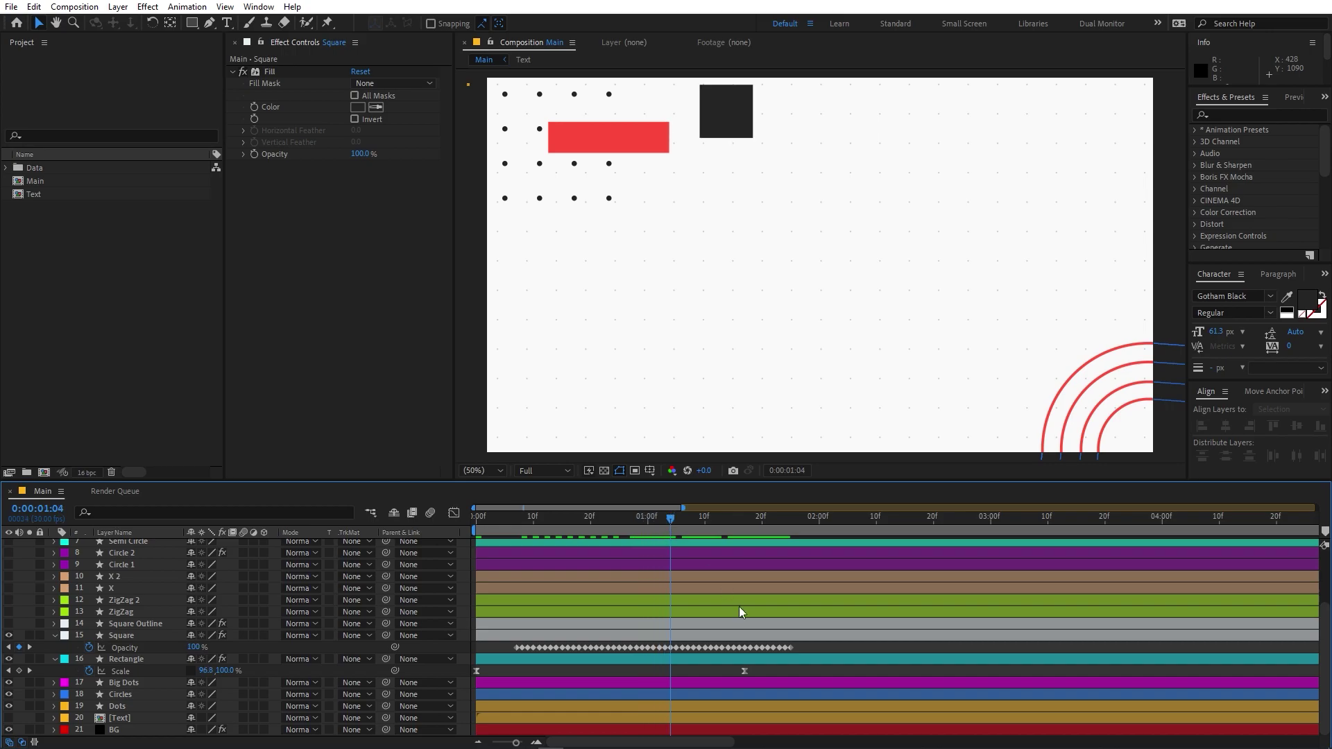
left_click_drag(803, 646, 677, 653)
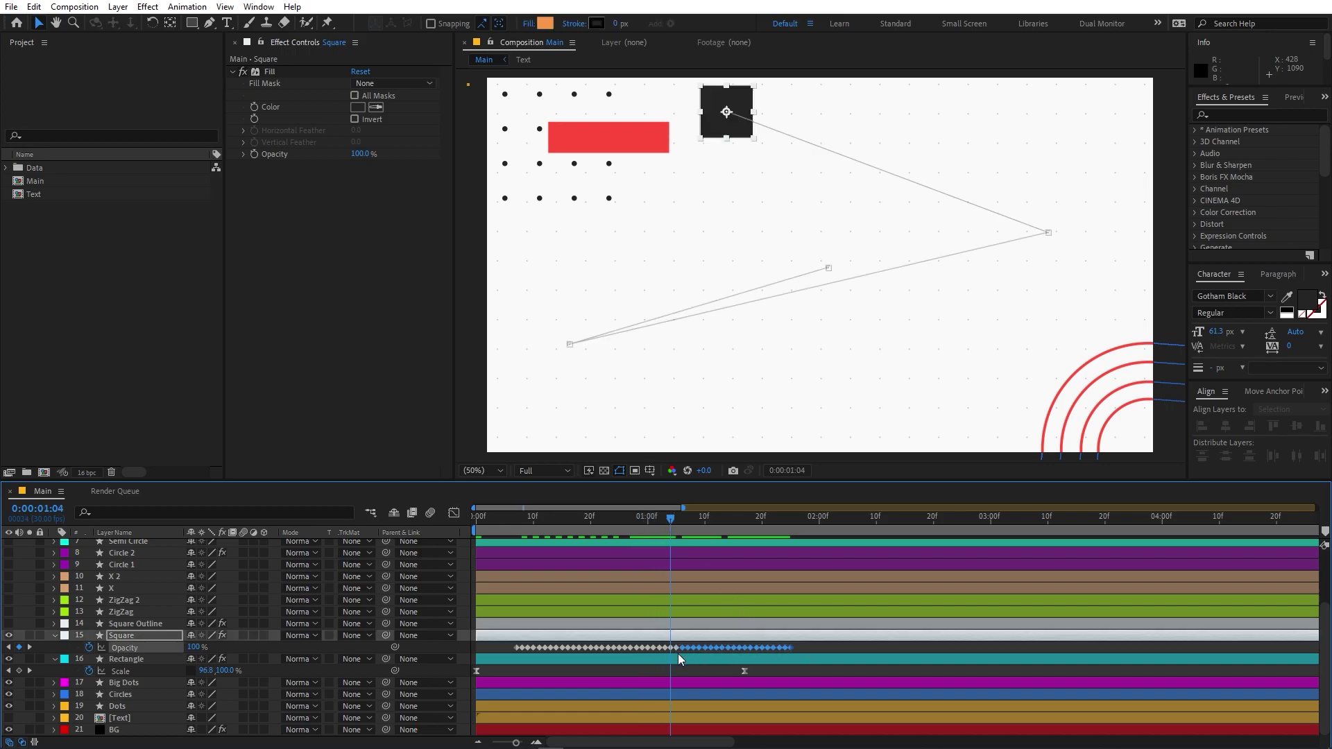
key("Delete")
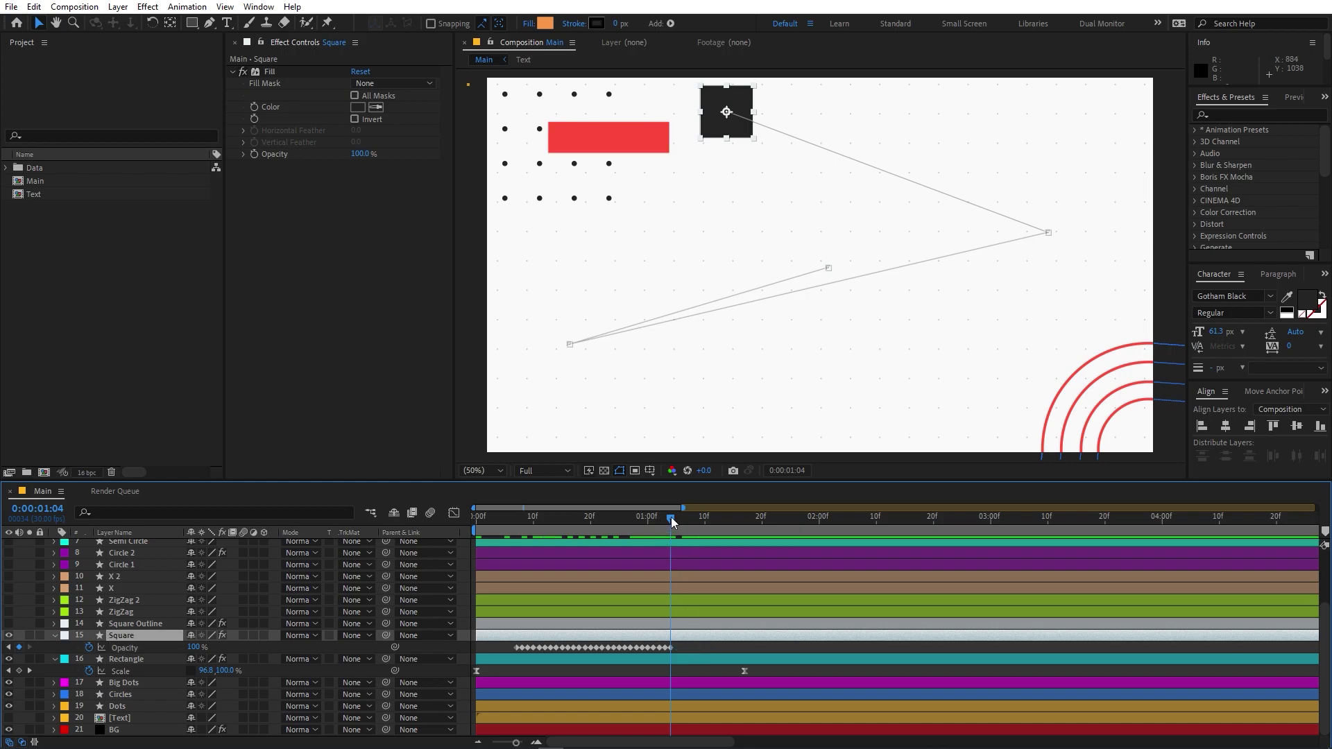
key("space")
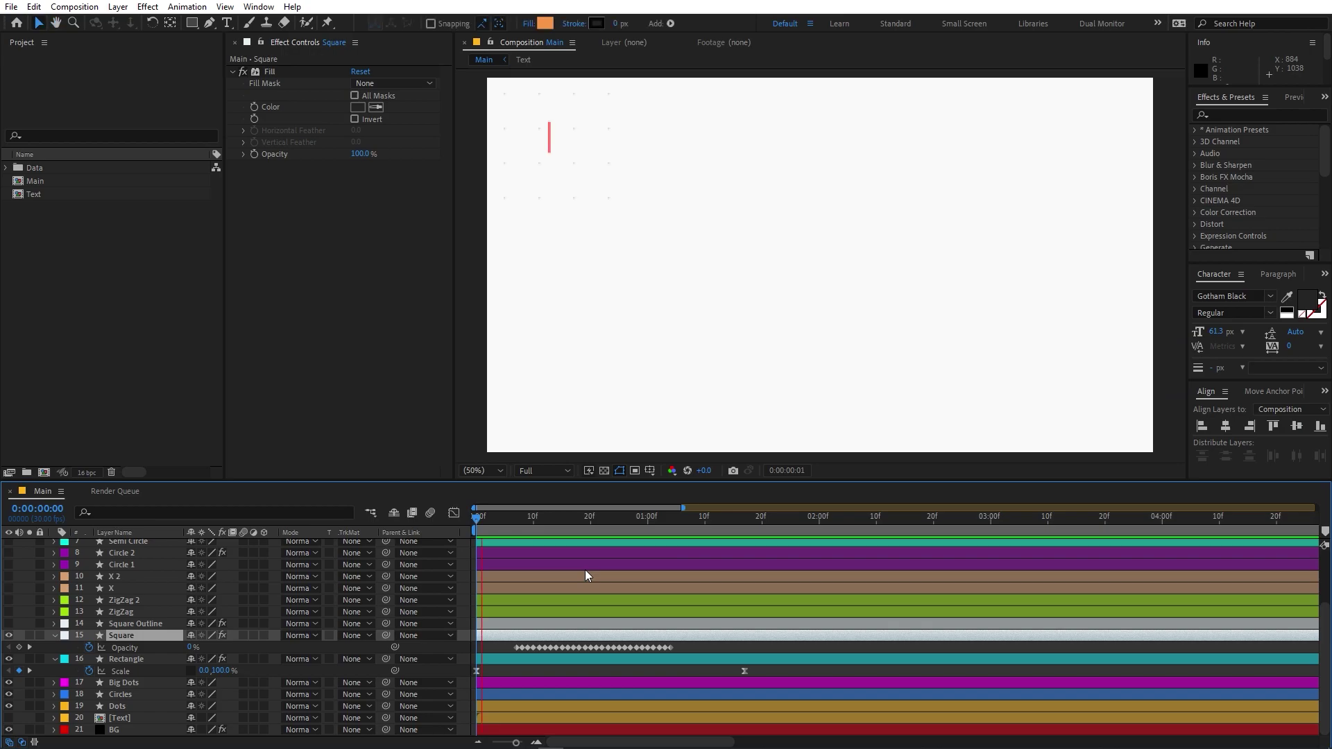
key("space")
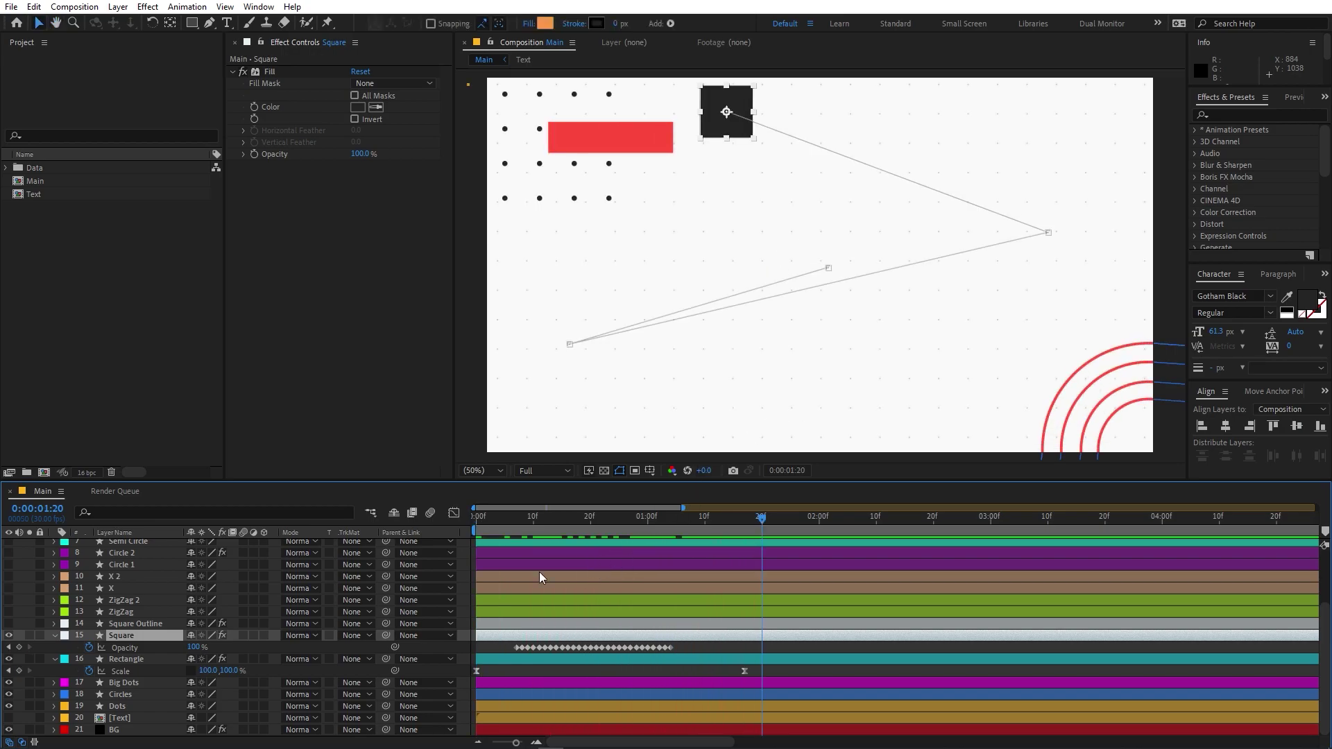
Make the Square Outline layer visible, go to frame 14 and add Trim Paths to its contents.
left_click(126, 627)
left_click(9, 624)
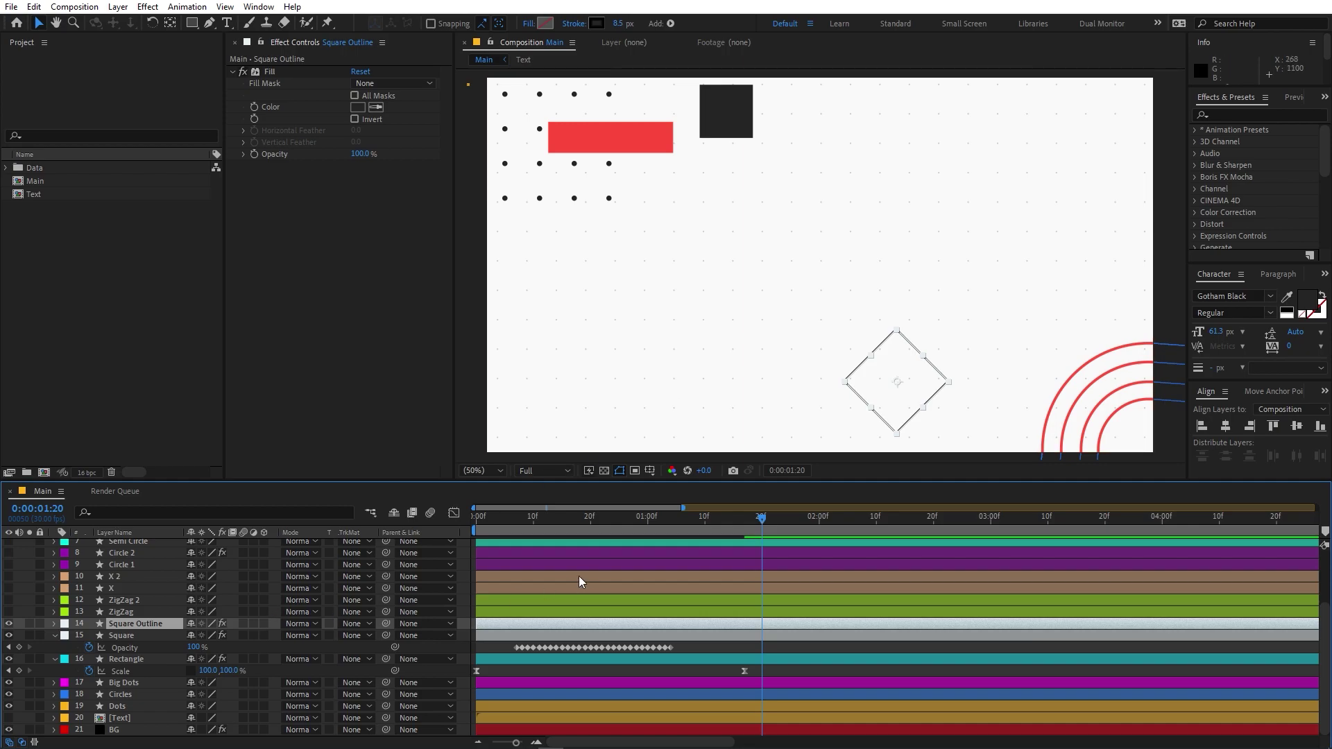
left_click_drag(721, 525, 556, 530)
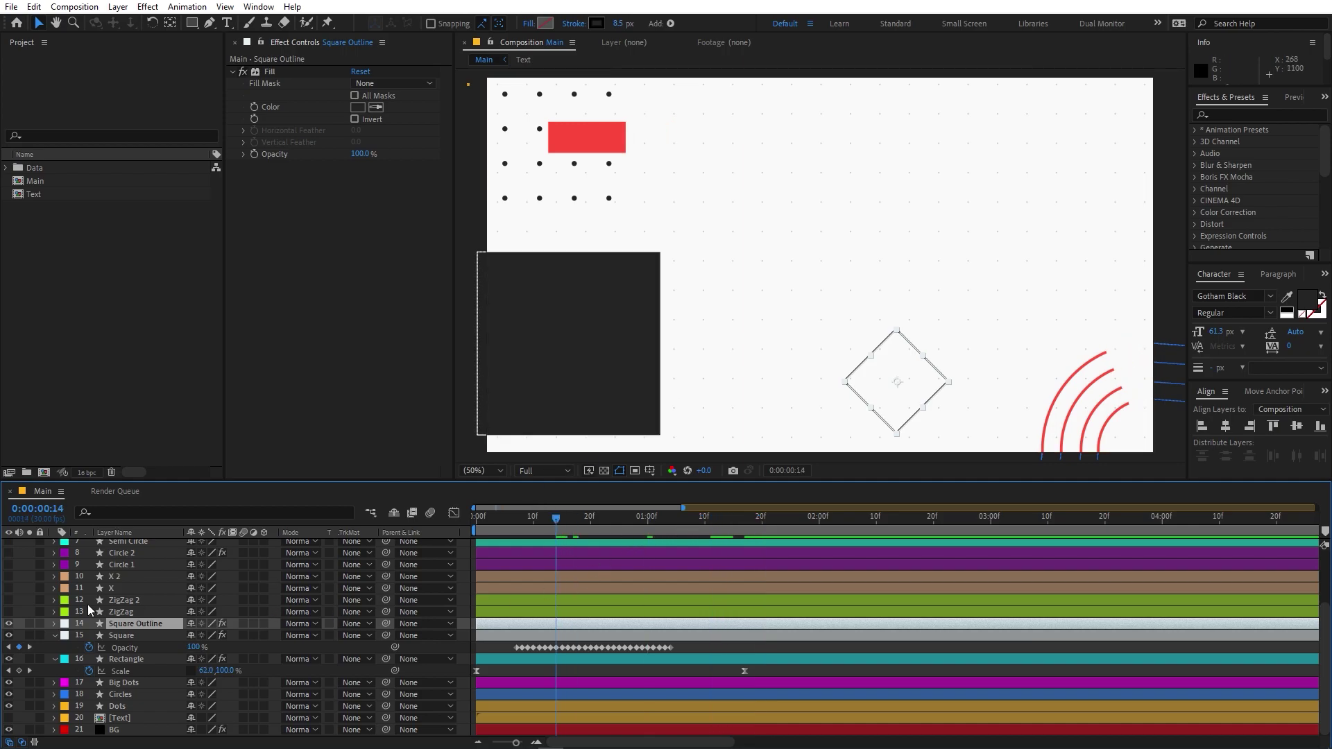
left_click(52, 623)
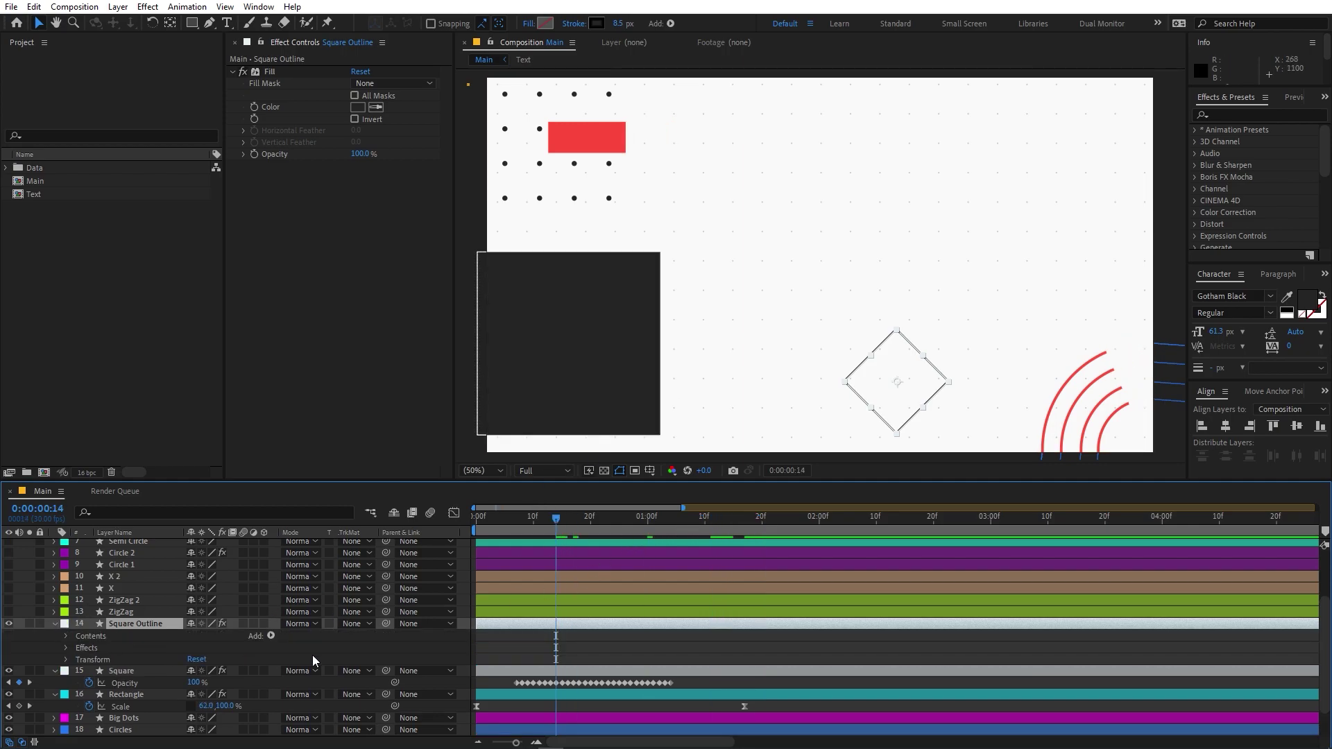
left_click(270, 636)
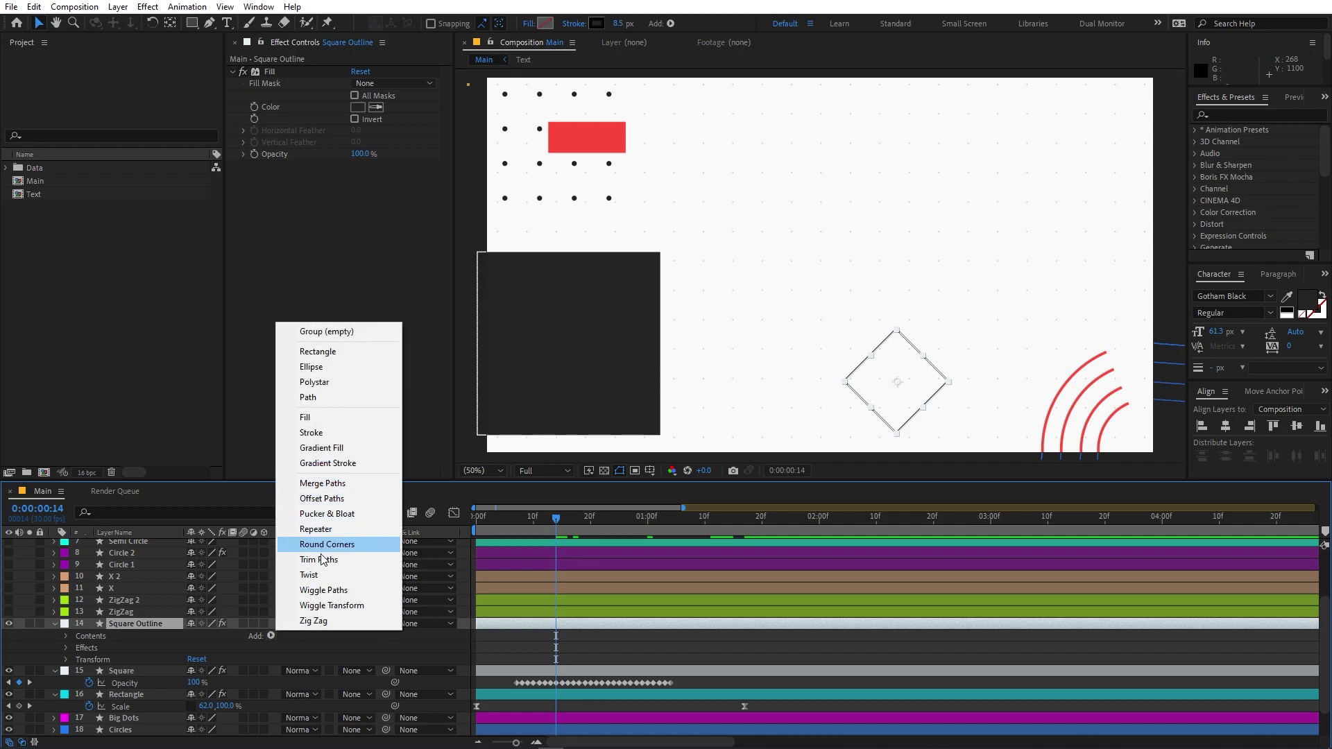
left_click(322, 560)
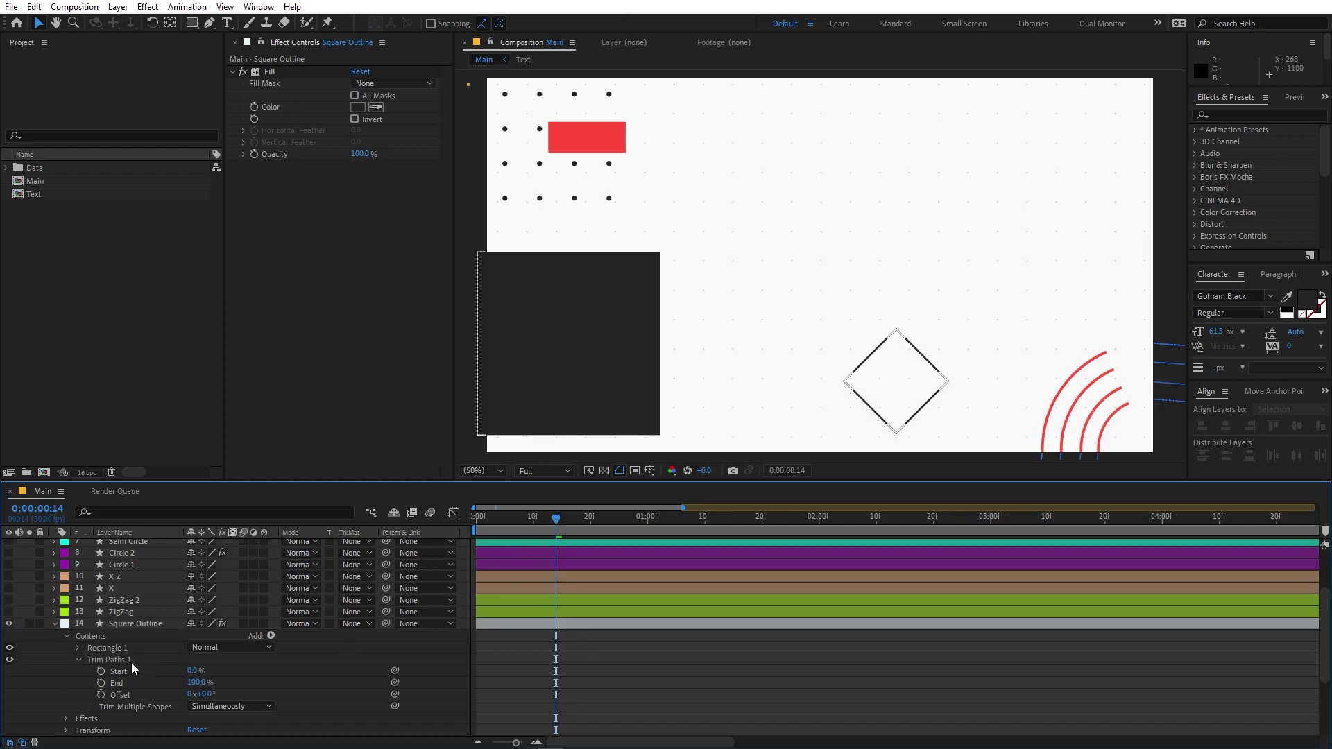
Keyframe the Square Outline's Trim Paths End at 100% on frame 14 and 0% on the first frame.
left_click(102, 683)
key("Home")
left_click_drag(197, 682, 53, 686)
Ease the Square Outline's two End keyframes, shape the speed curve to peak early and slow down gradually, and preview it.
left_click_drag(591, 672, 462, 684)
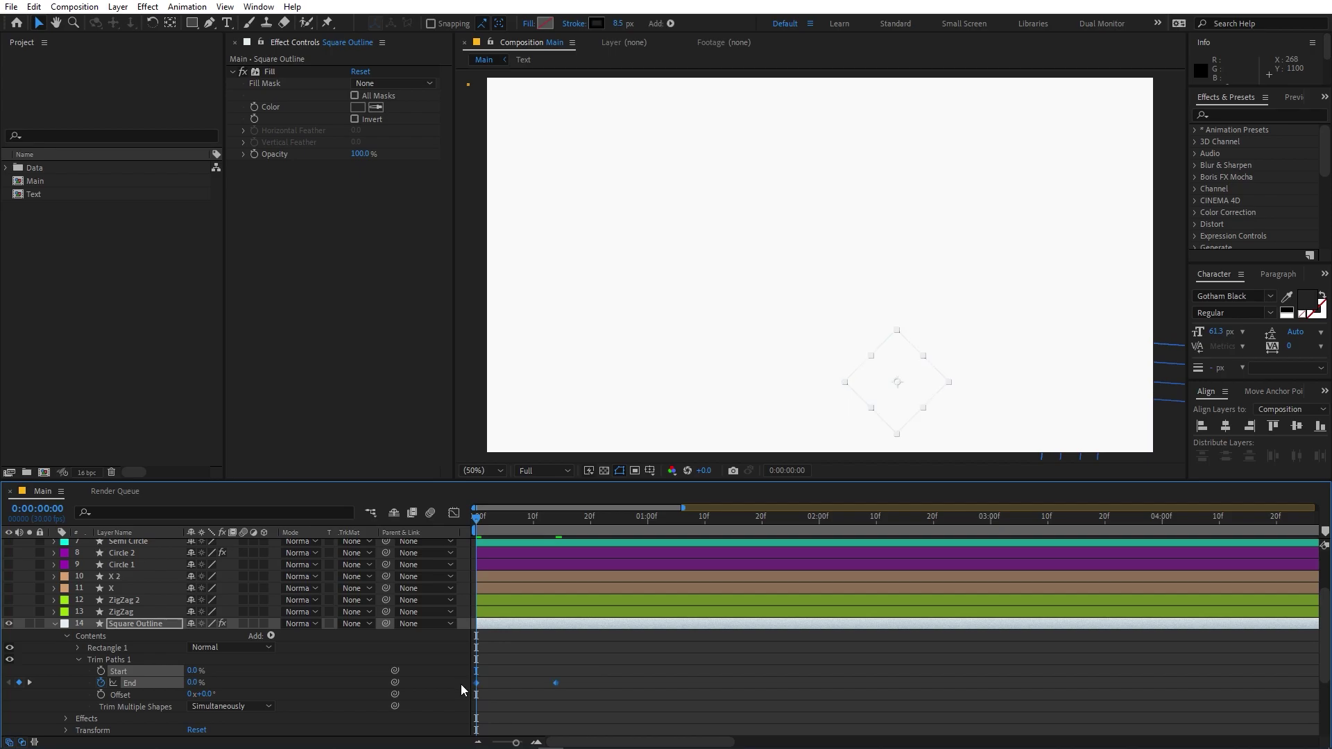
left_click(453, 514)
left_click_drag(603, 644, 466, 731)
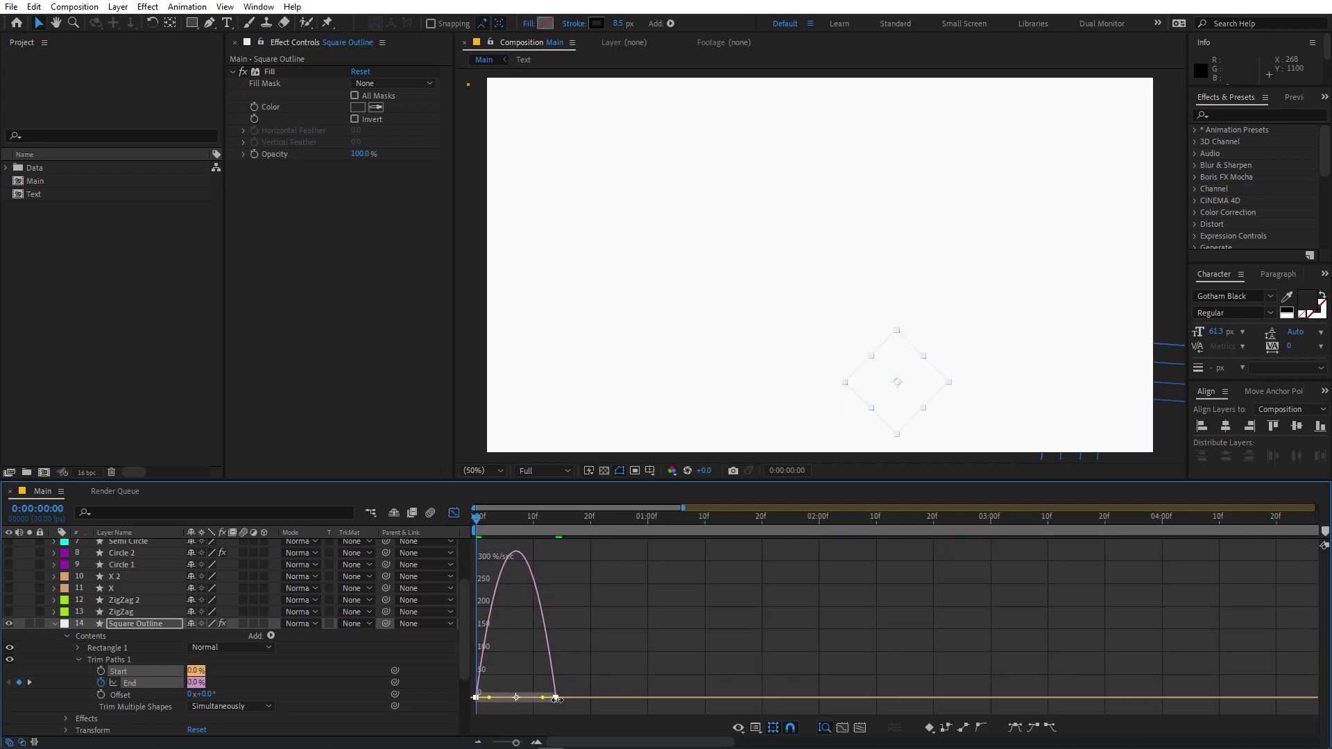
left_click_drag(542, 698, 517, 704)
key("space")
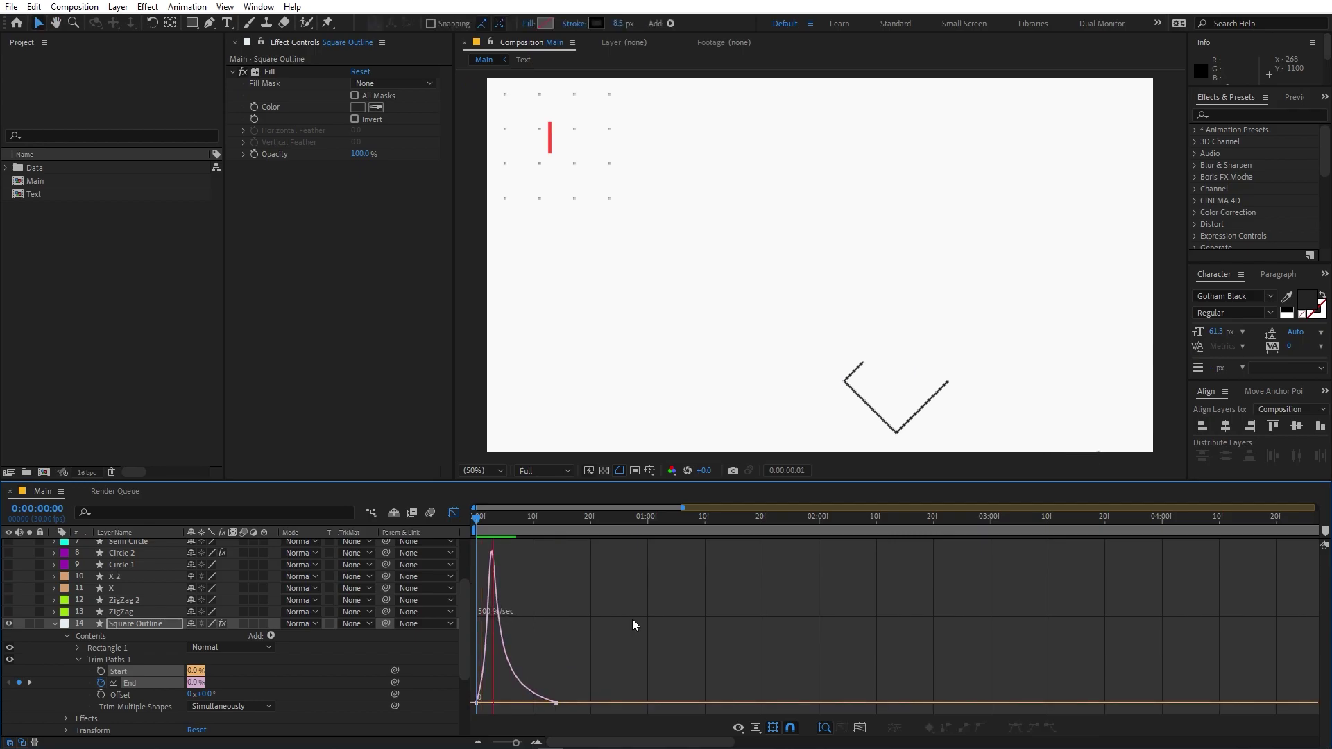
Lengthen the Square Outline's trim animation by moving its last End keyframe to about 1:11.
left_click(454, 514)
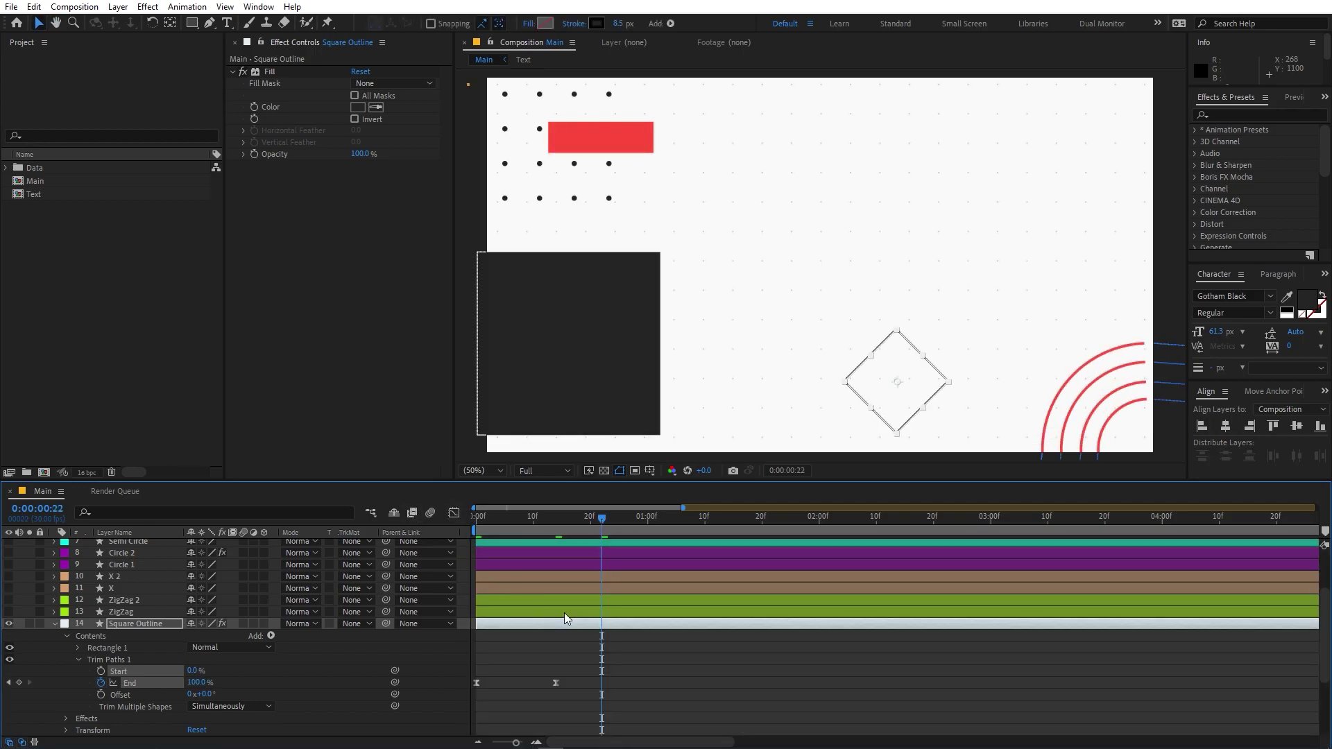
left_click(560, 612)
left_click_drag(555, 684, 682, 684)
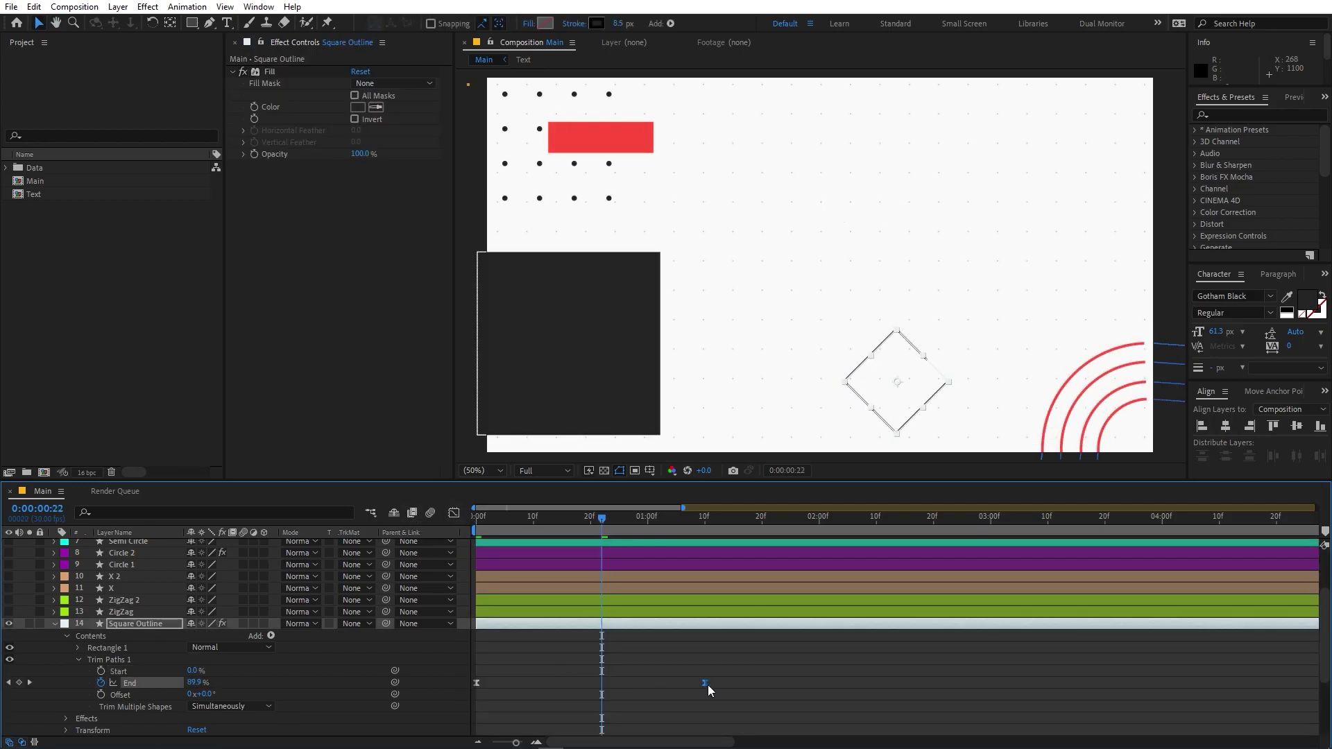
Keyframe the Square Outline's rotation from -45° on the first frame to +45° at the time of the last End keyframe.
key("Home")
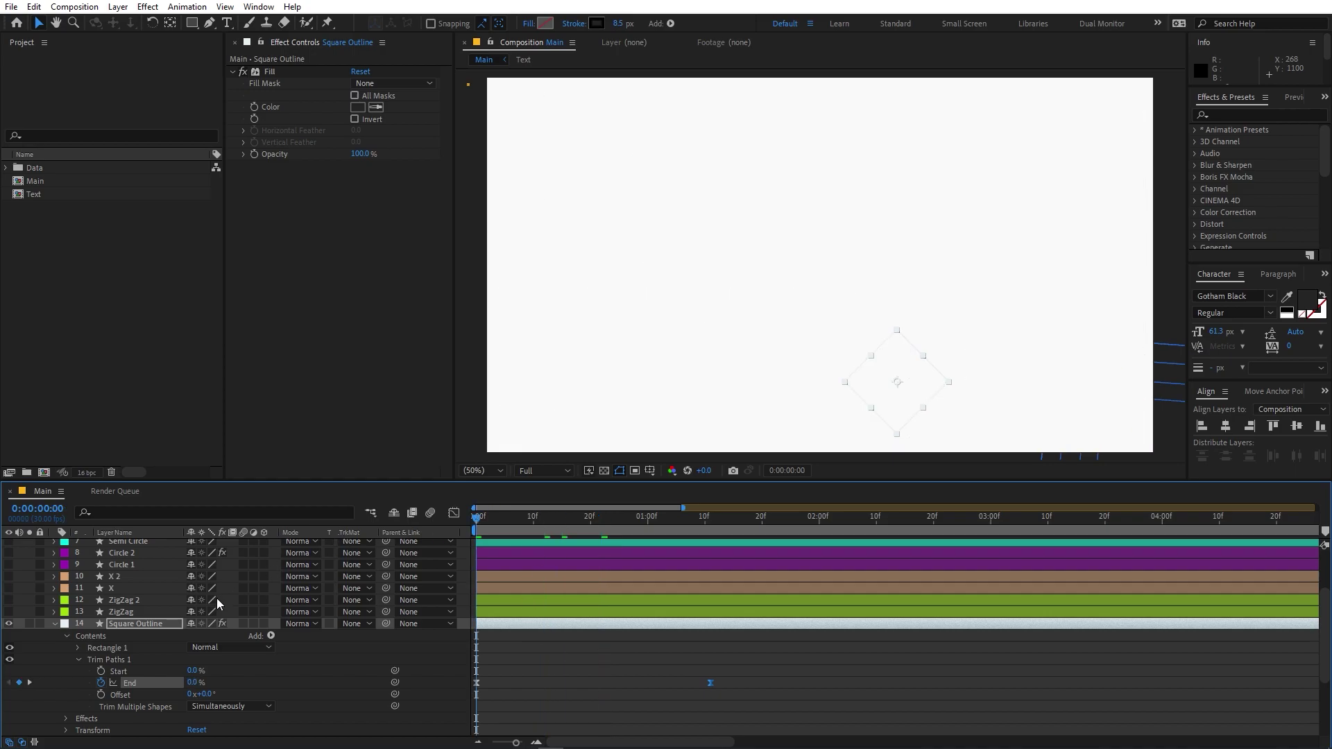
key("r")
left_click(88, 636)
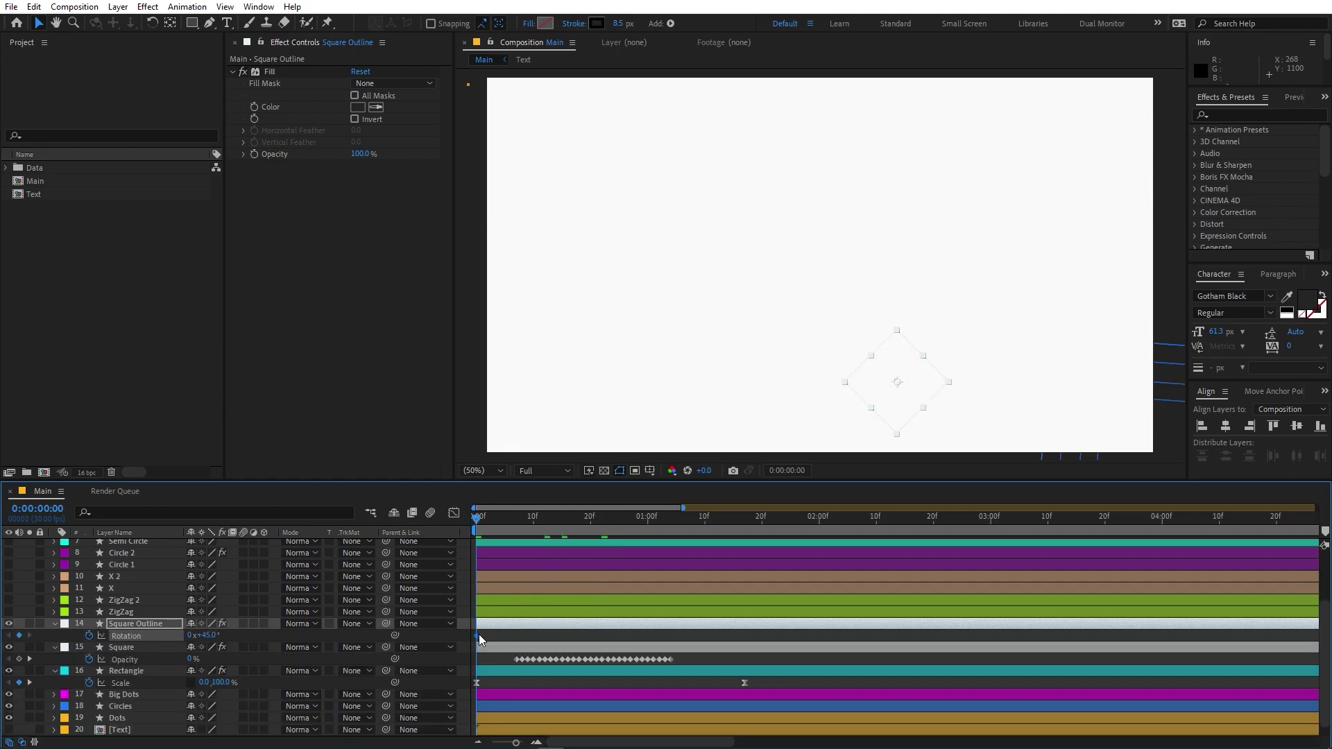
left_click_drag(483, 635, 671, 639)
key("u")
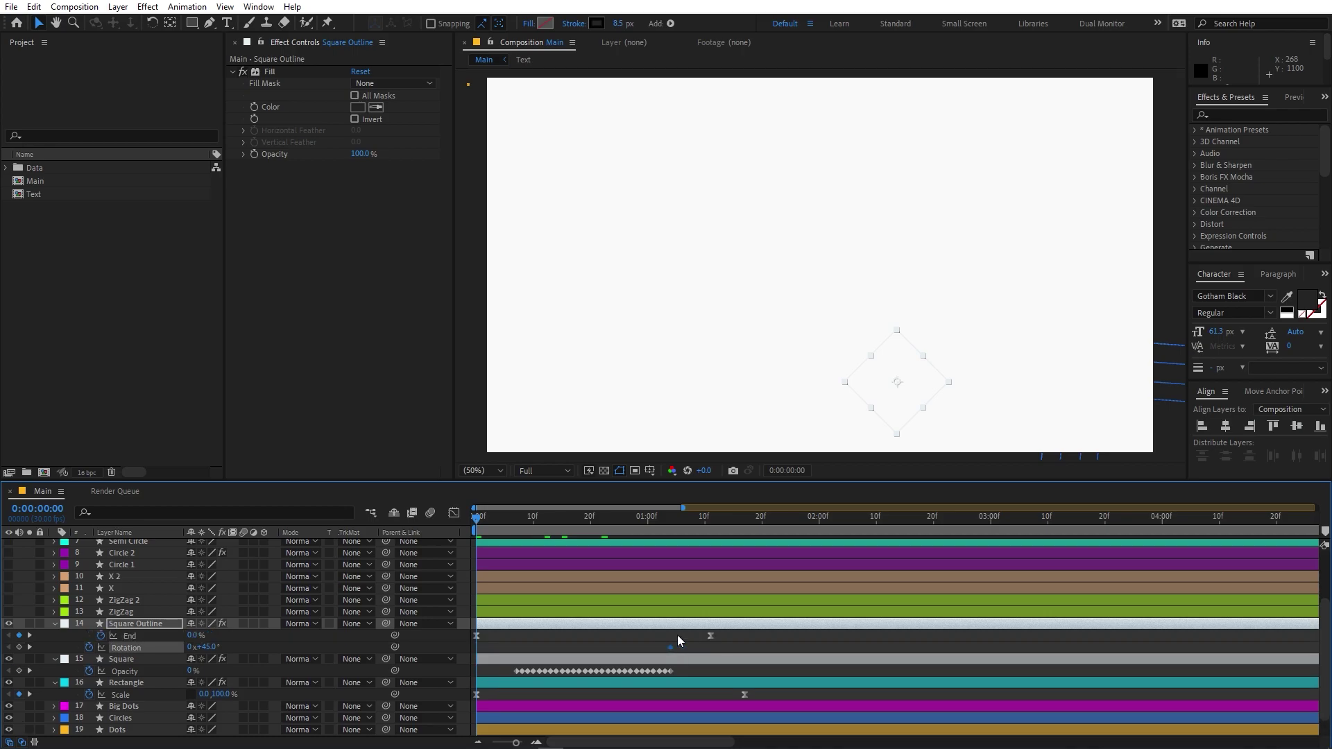
left_click(210, 647)
type("-")
key("Return")
Ease both Square Outline rotation keyframes, shape the speed curve to peak early with a long slowdown, and preview the animation.
left_click_drag(730, 645, 430, 655)
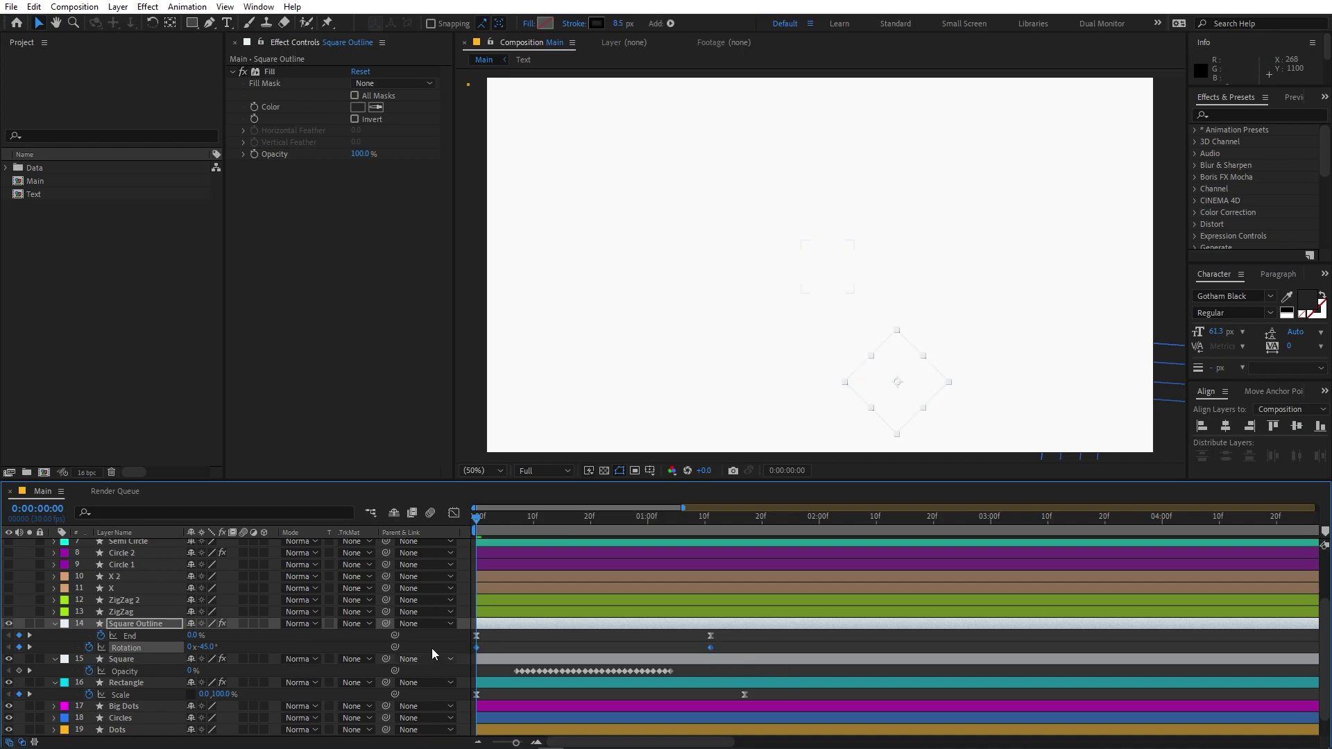
left_click(453, 514)
left_click_drag(671, 704, 591, 702)
left_click(841, 609)
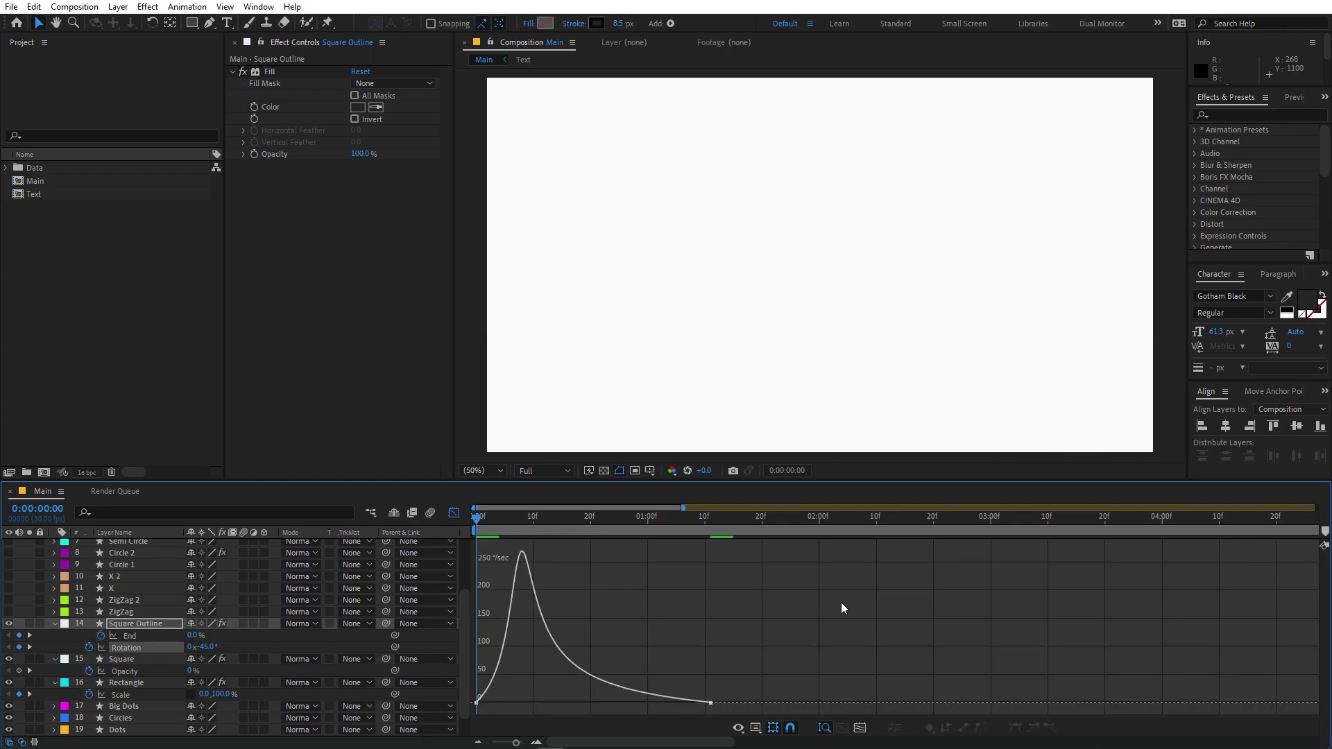
key("space")
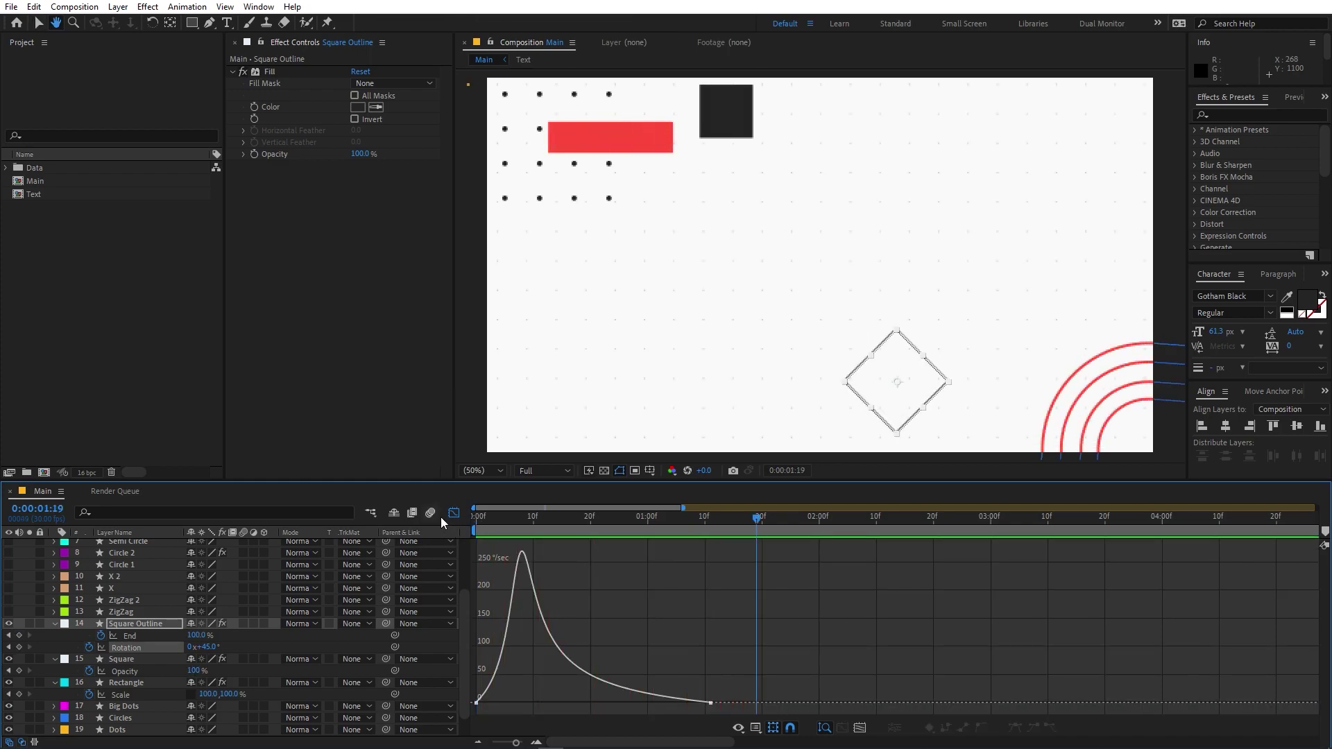
left_click(454, 514)
Make the ZigZag and ZigZag 2 layers visible, add Trim Paths to ZigZag and go to frame 29.
left_click(119, 612)
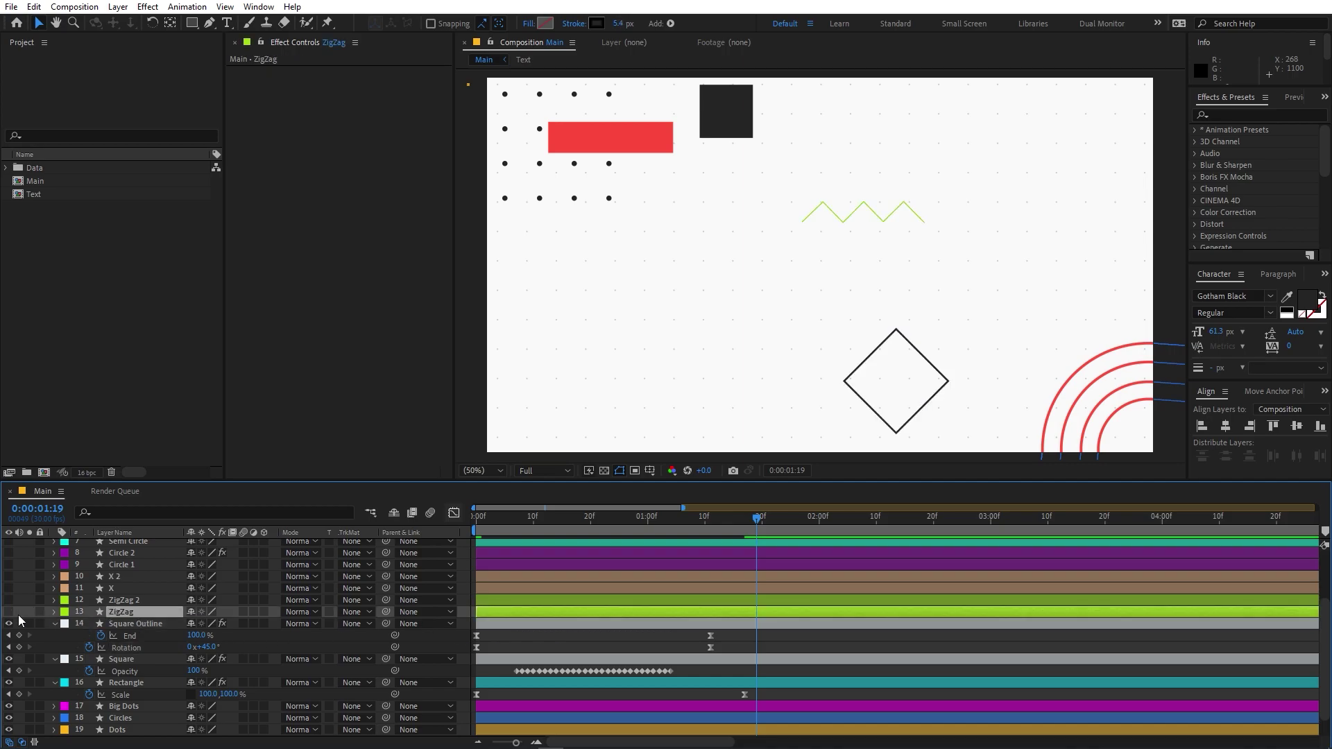
left_click(10, 611)
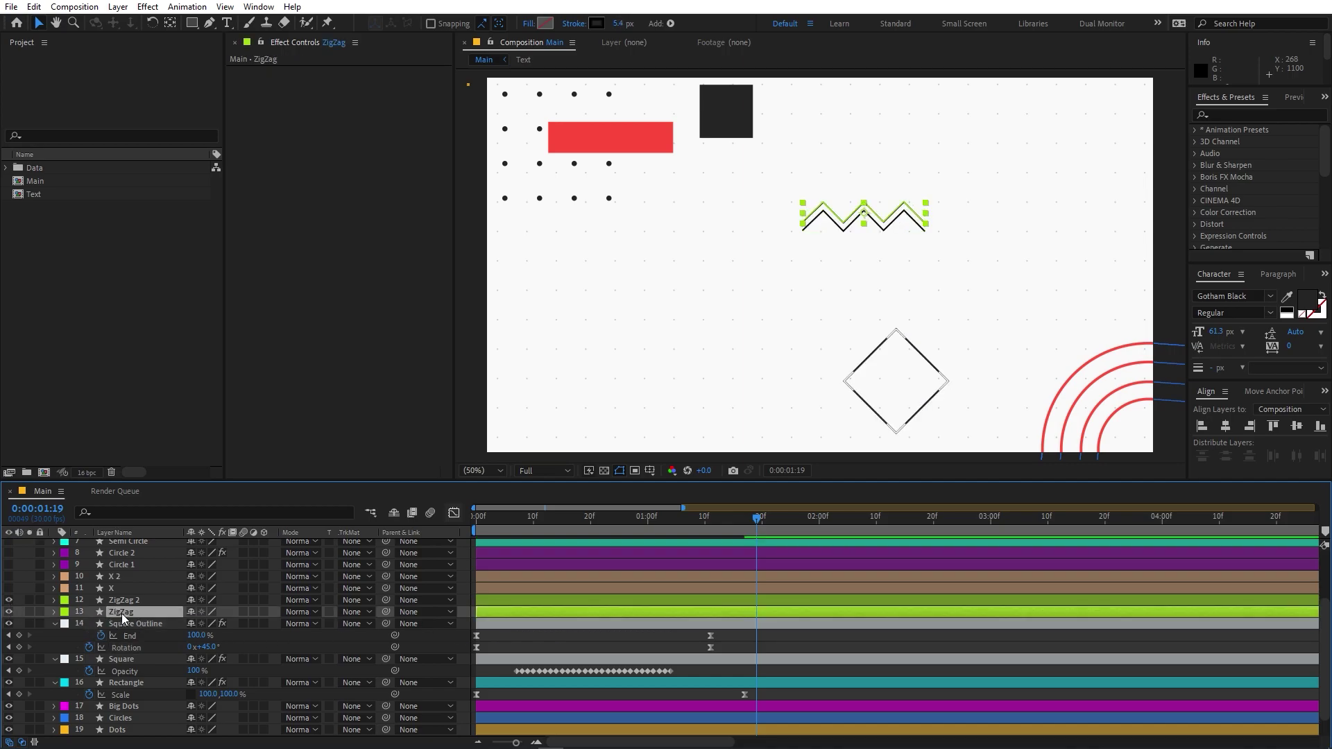
left_click(54, 612)
left_click(271, 624)
left_click(332, 549)
left_click_drag(683, 531, 642, 526)
left_click(289, 650)
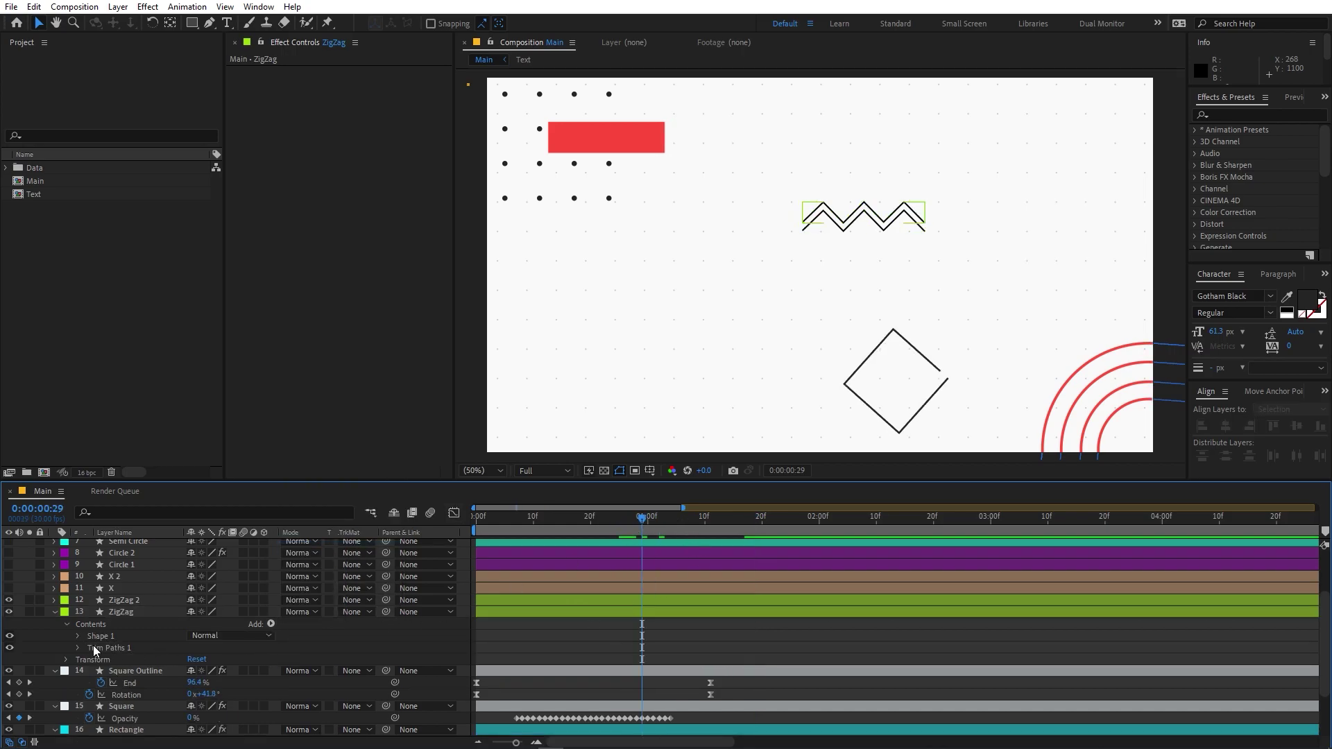
Keyframe ZigZag's Trim Paths End at 0% on the first frame and 100% on frame 29.
left_click(76, 647)
left_click_drag(194, 670, 72, 675)
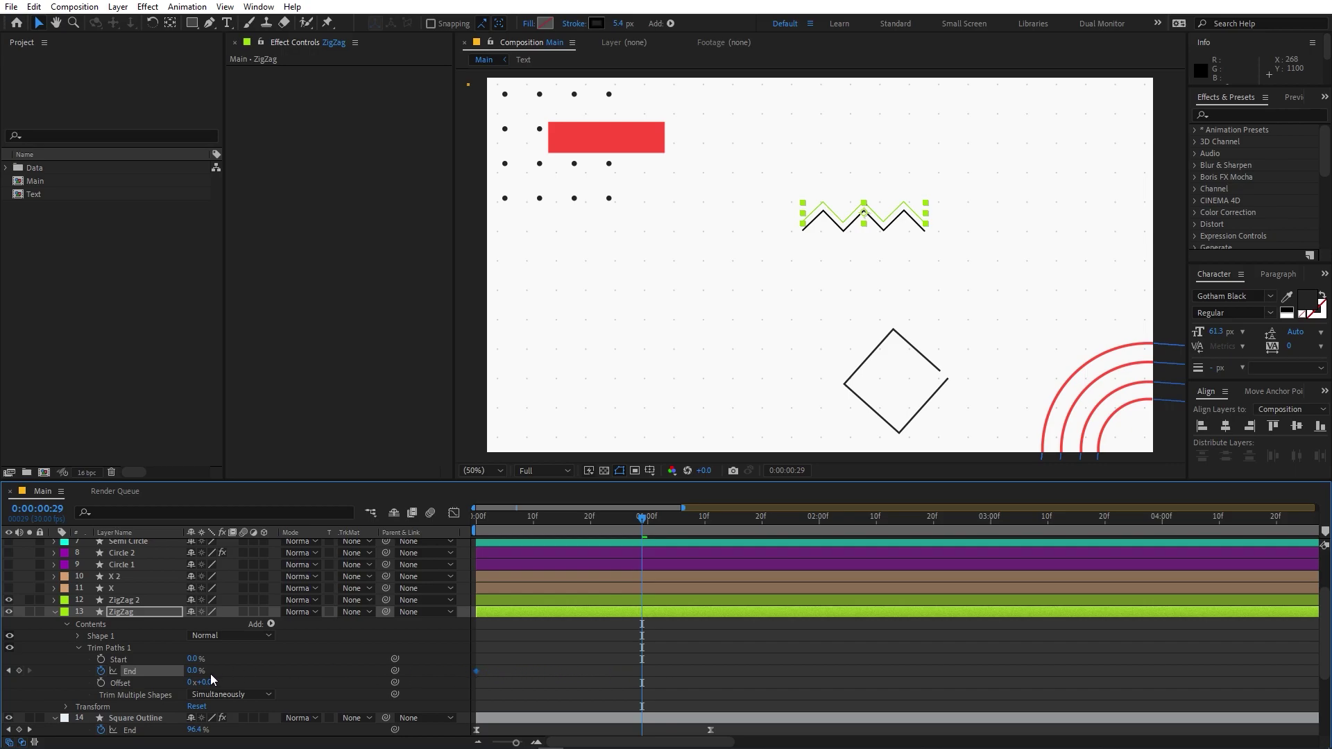
left_click_drag(189, 673, 355, 671)
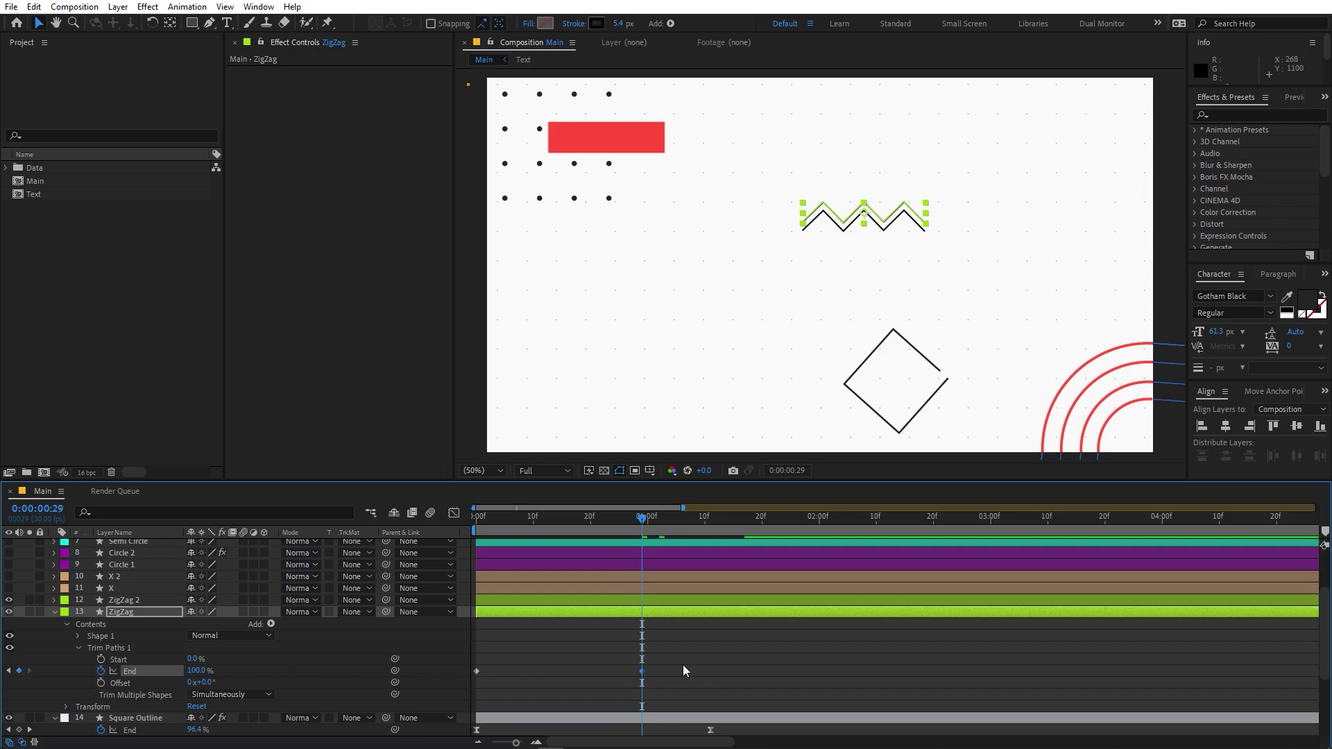
Add Trim Paths to the contents of the ZigZag 2 layer and expand its properties.
left_click(494, 601)
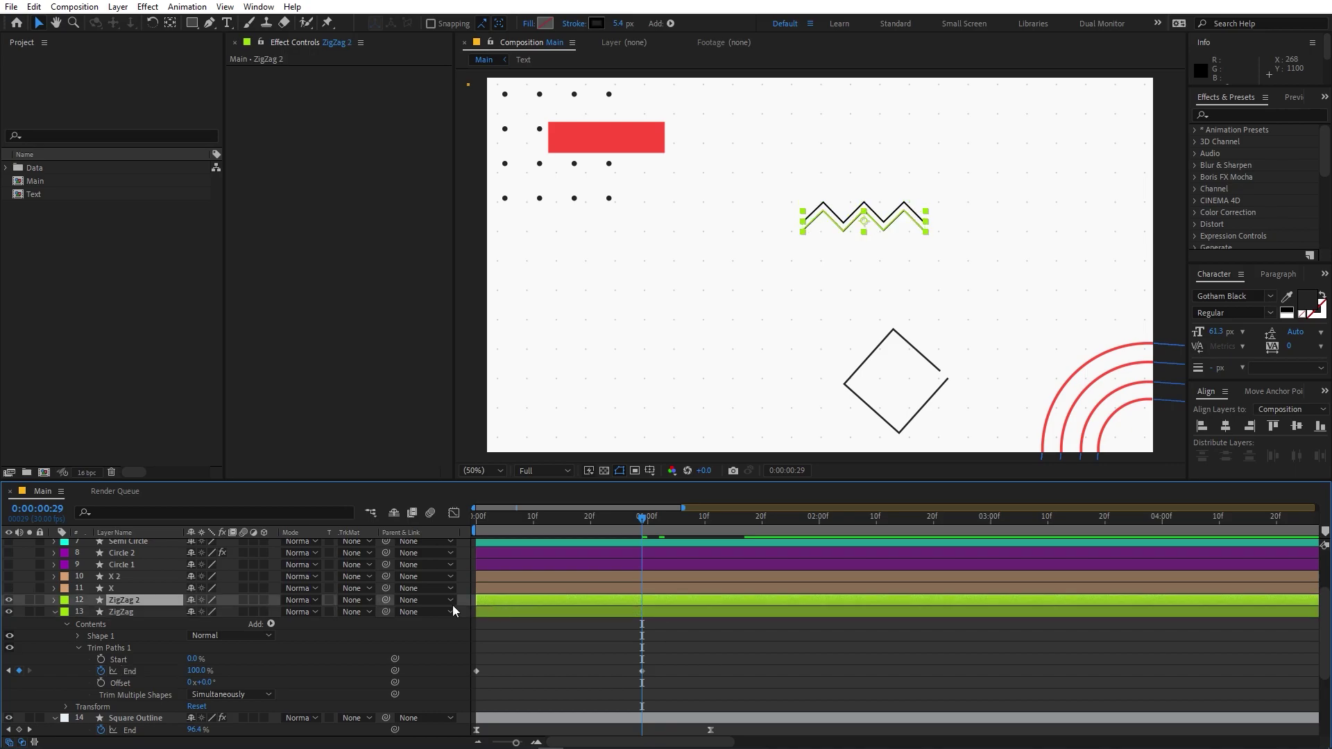
left_click(54, 600)
left_click(270, 613)
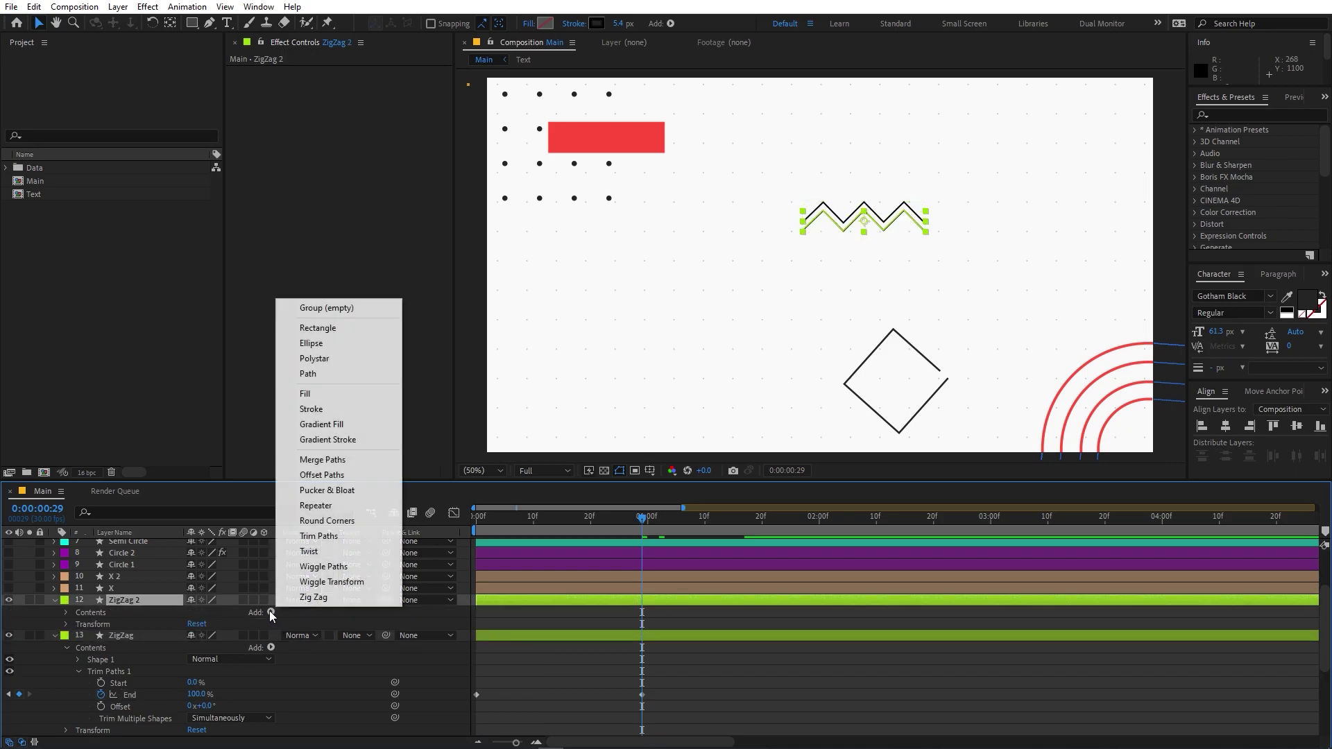
left_click(331, 536)
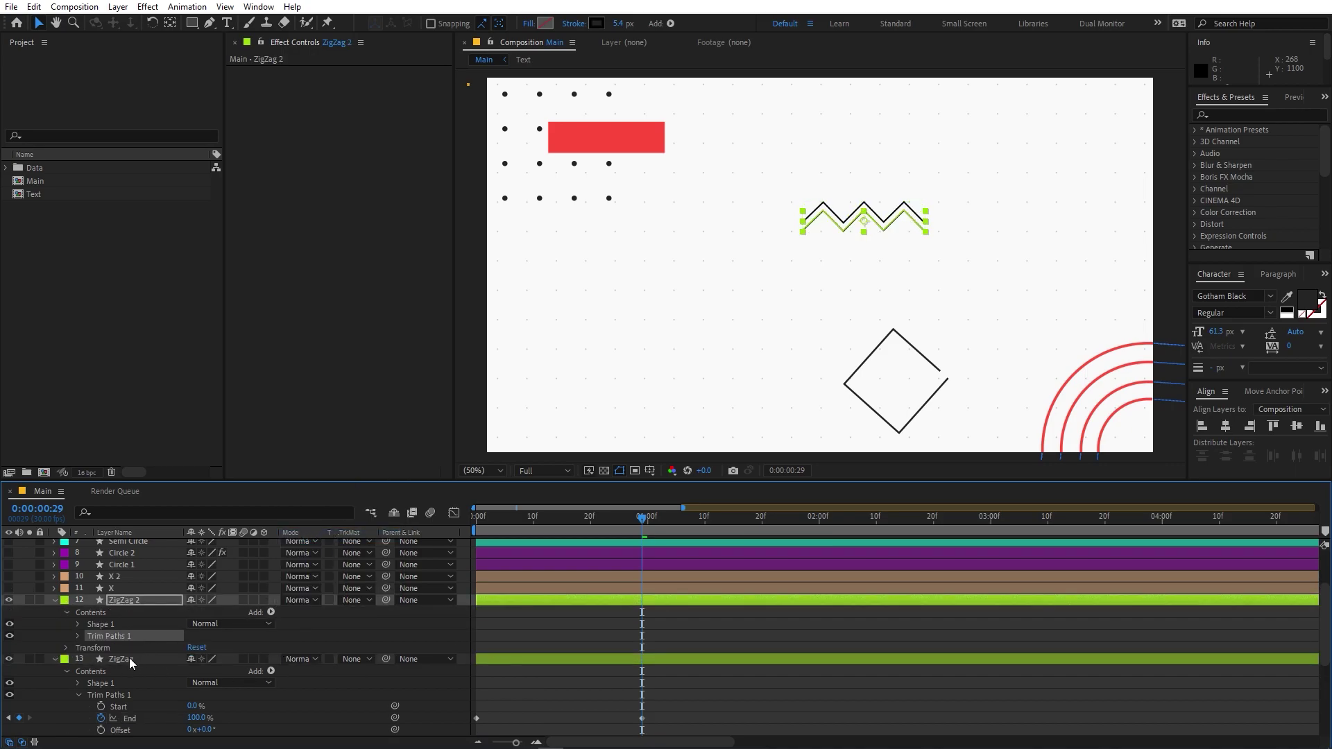
left_click(77, 636)
left_click(350, 646)
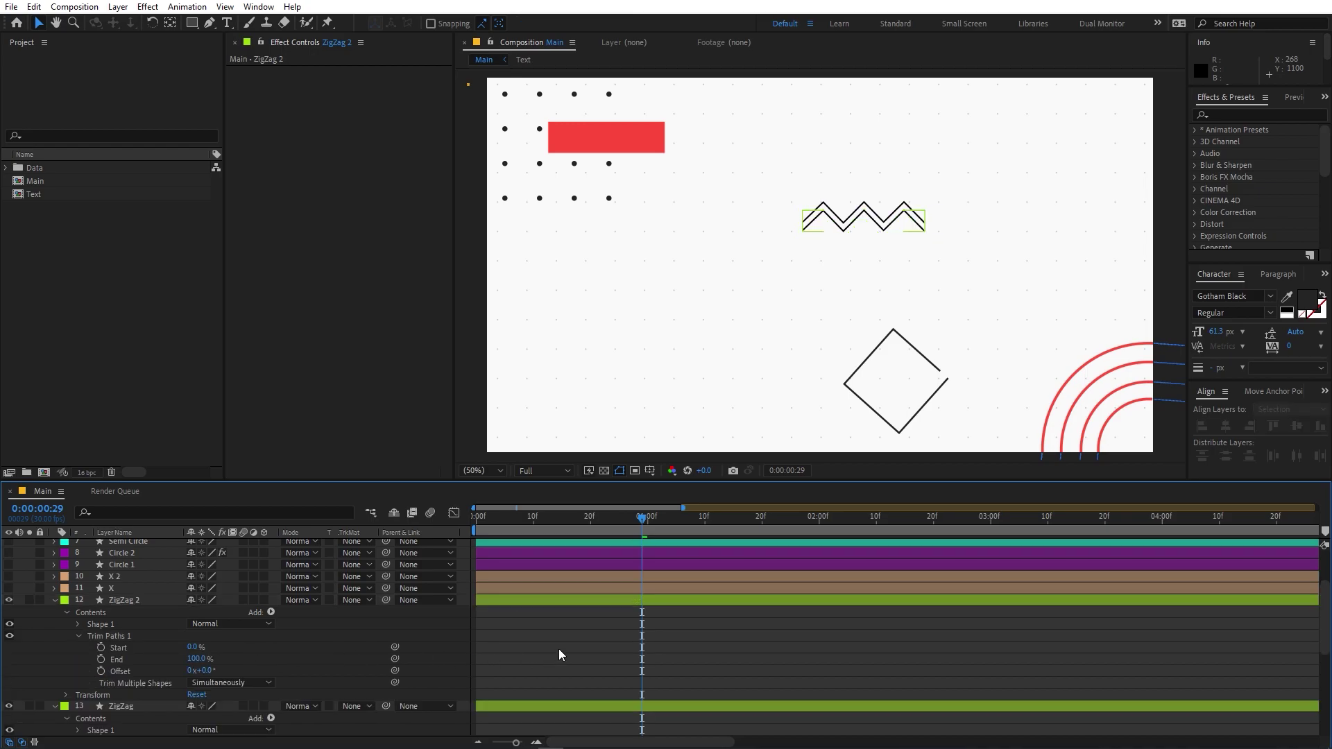
Keyframe ZigZag 2's Trim Paths Start at 100% on the first frame and 0% on frame 29.
left_click(100, 647)
left_click_drag(195, 649, 528, 663)
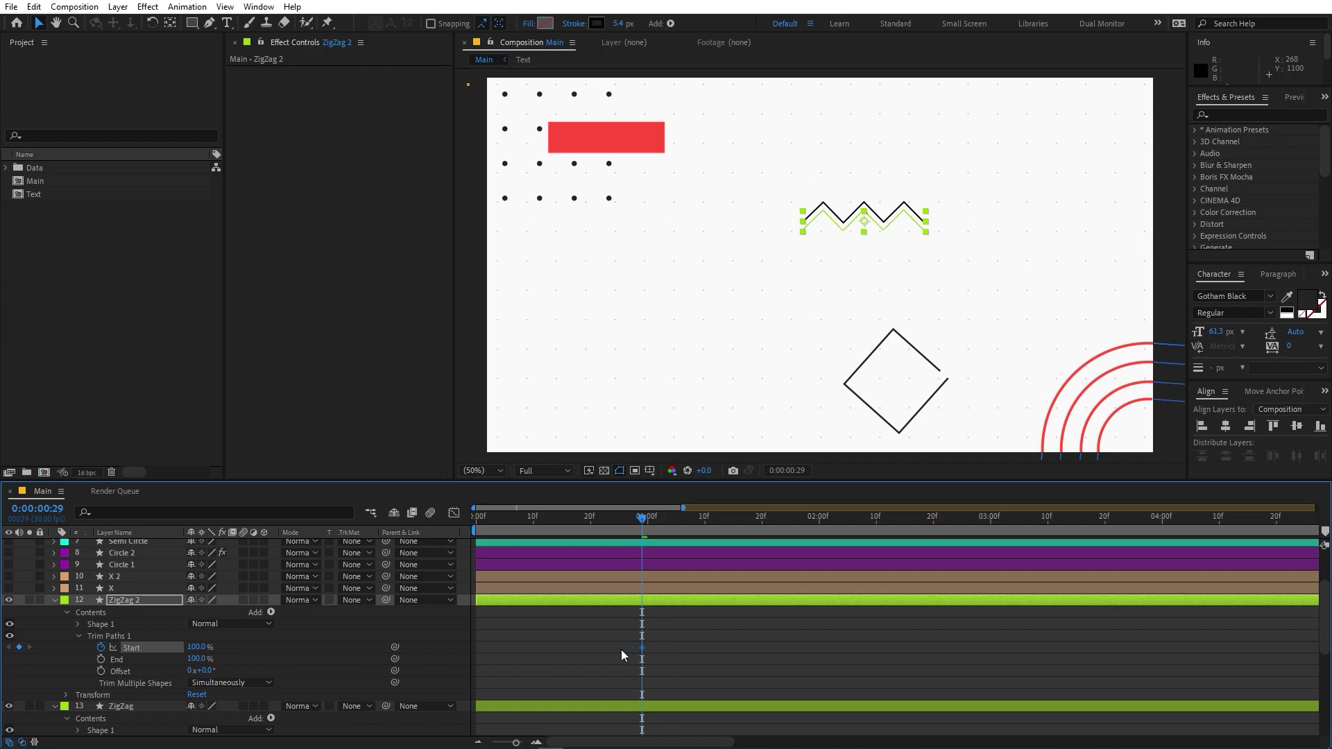
left_click_drag(202, 654, 20, 649)
left_click_drag(625, 519, 642, 567)
Easy-ease the trim keyframes of both ZigZag layers, shape their speed curves to peak early, and preview the motion.
left_click(826, 624)
scroll(716, 686, "down", 2)
left_click_drag(742, 721, 447, 544)
key("F9")
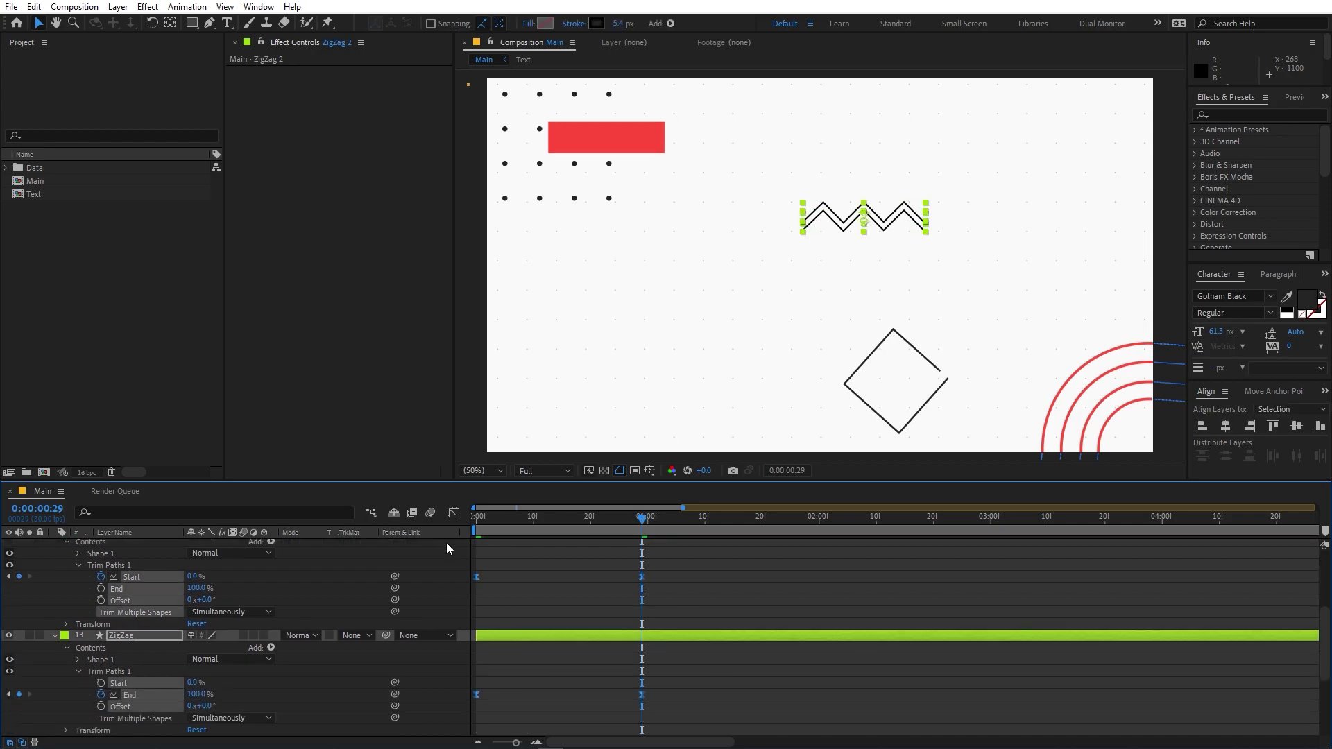
left_click(455, 513)
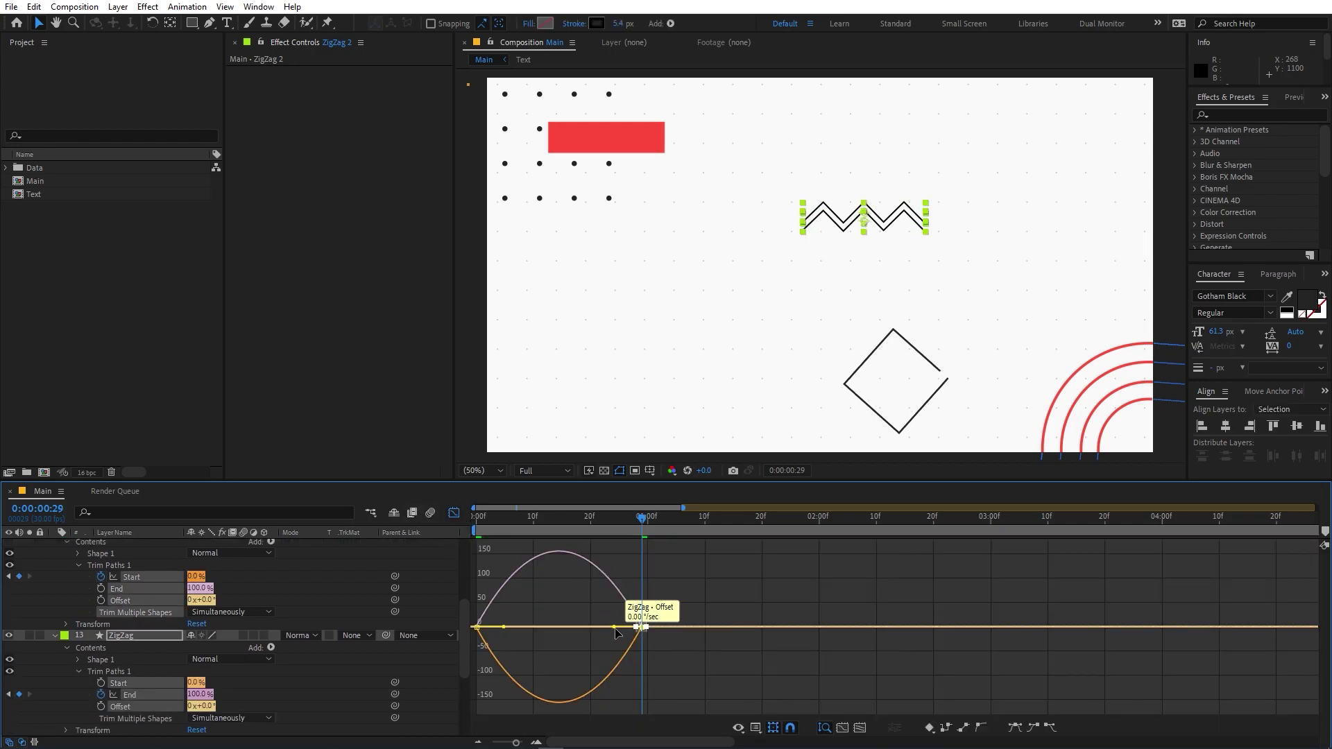
left_click_drag(614, 626, 547, 629)
key("space")
key("space")
Move the last trim keyframes of both ZigZag layers to 1:27 and preview the slower animation.
left_click(454, 513)
left_click_drag(670, 560, 780, 695)
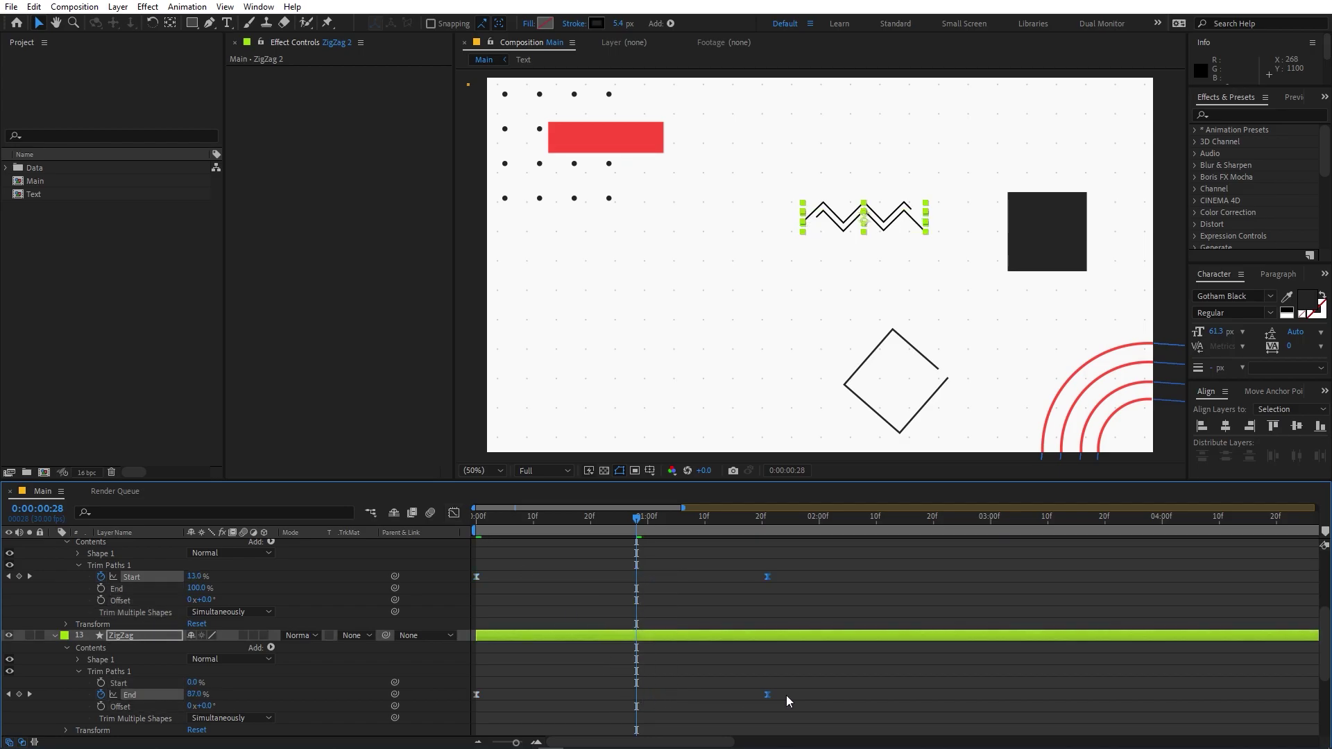
key("space")
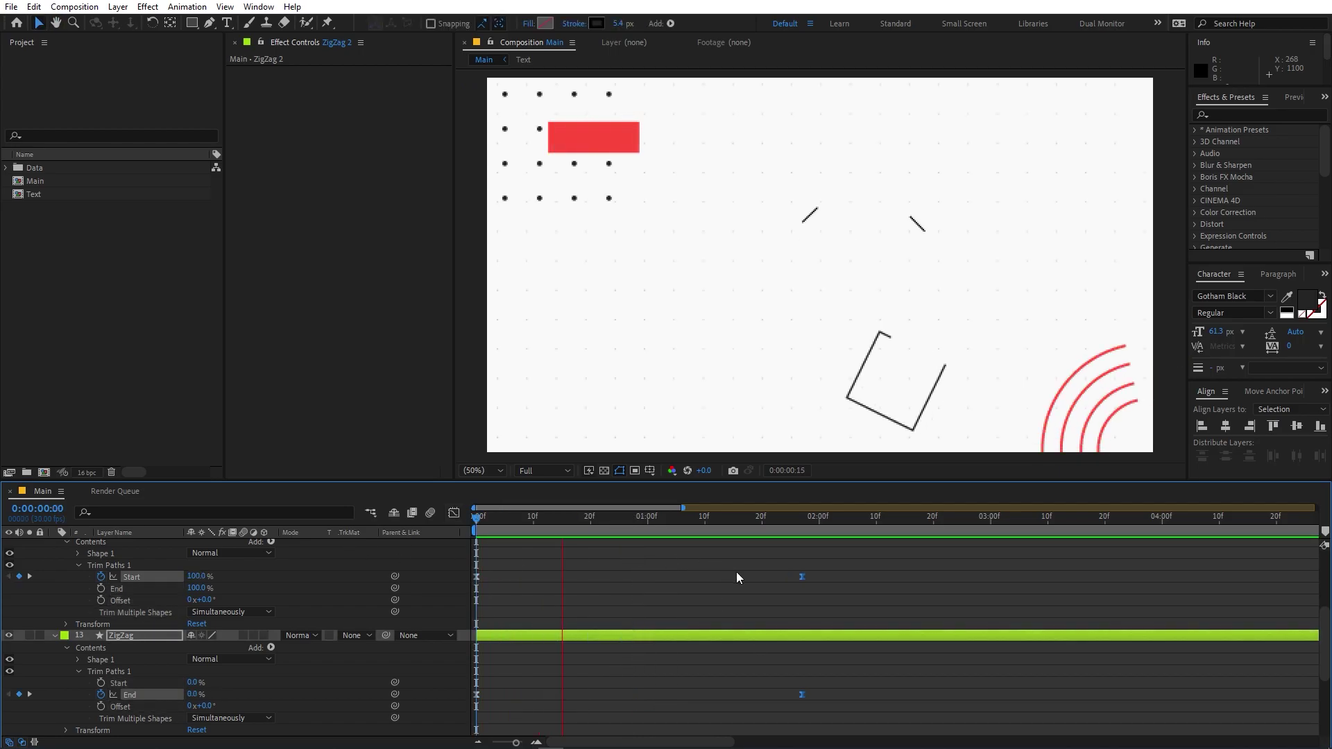
key("space")
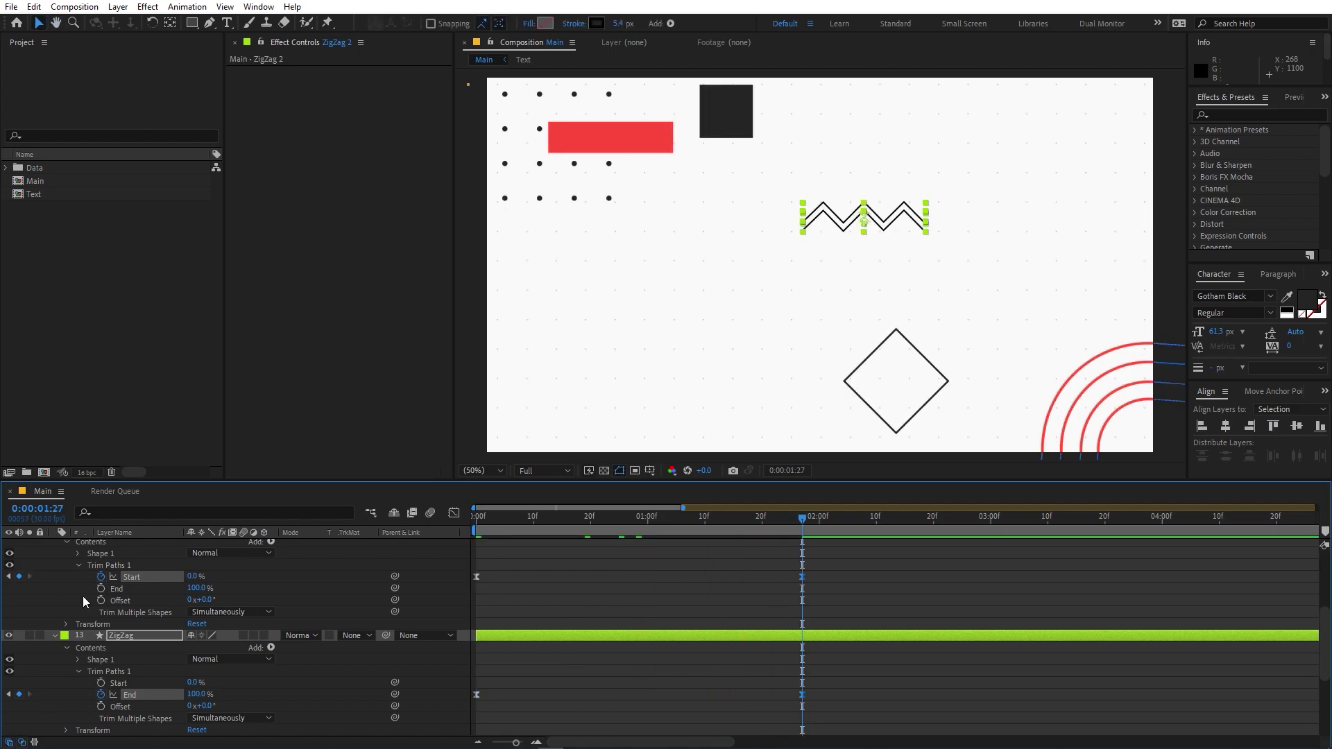
Collapse the ZigZag and ZigZag 2 layers and make the X layer visible.
scroll(76, 586, "up", 2)
left_click(55, 567)
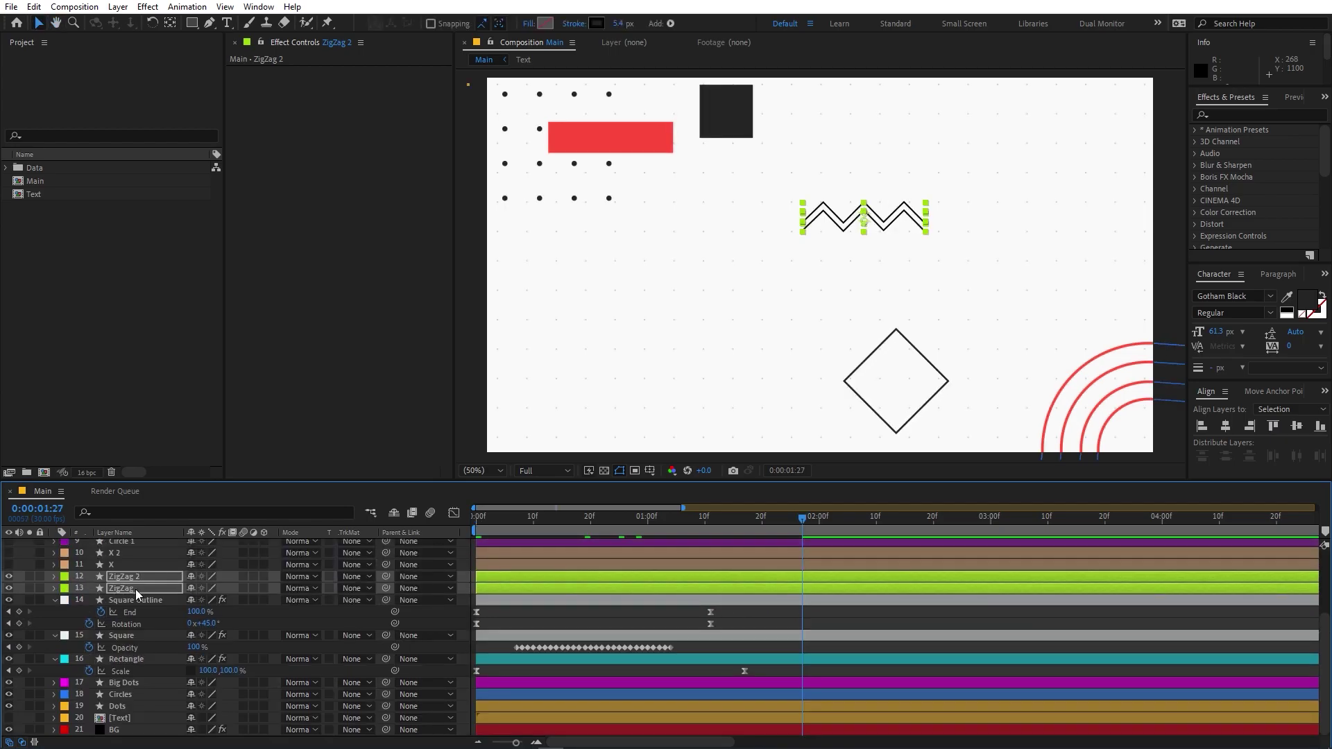
left_click(93, 564)
left_click(9, 565)
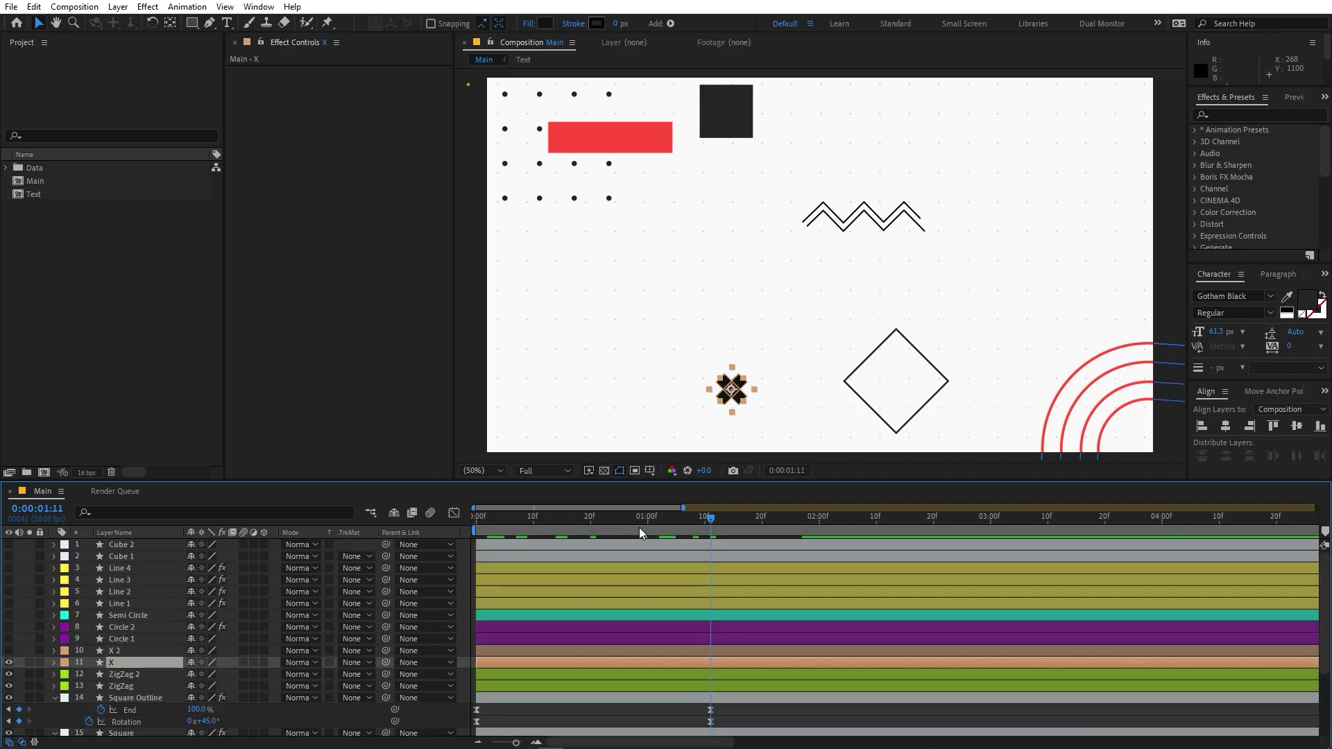
Keyframe the X layer's current position and scale at 1:11.
left_click_drag(639, 530, 719, 573)
key("space")
left_click(713, 525)
key("p")
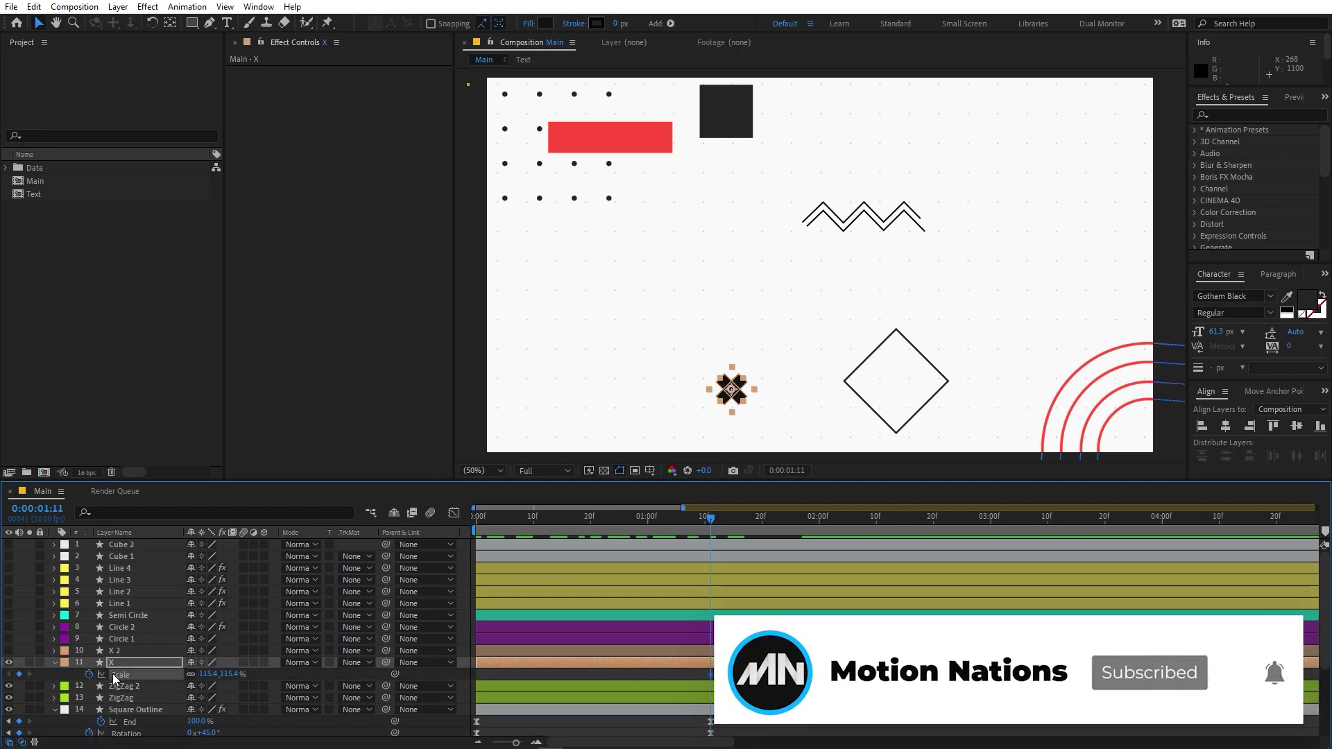
key("shift+s")
At frame 29, move the X shape up toward the canvas's left side and enlarge its scale to 735.4%.
left_click_drag(711, 519, 643, 534)
left_click_drag(730, 386, 512, 306)
left_click_drag(208, 686, 638, 685)
left_click_drag(523, 329, 566, 342)
At frame 21, move the enlarged X across to the canvas's right side, at about 1648, 412.
left_click_drag(643, 520, 596, 527)
left_click_drag(556, 342, 590, 339)
left_click_drag(940, 262, 1060, 240)
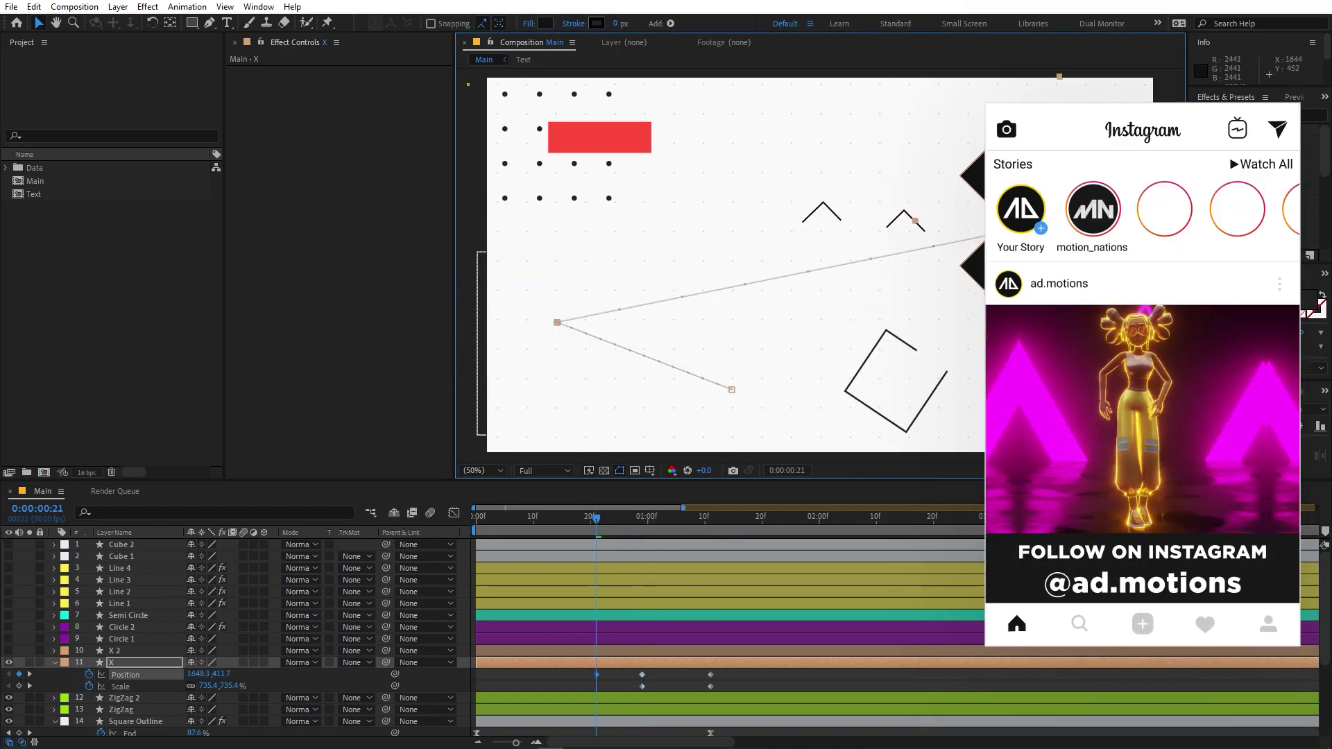
Shrink the X to 127.3% at frame 21, and at frame 12 move it to 638.3, 279.7 with a scale of 56.4%.
left_click_drag(203, 686, 29, 686)
left_click_drag(203, 686, 0, 686)
left_click(547, 532)
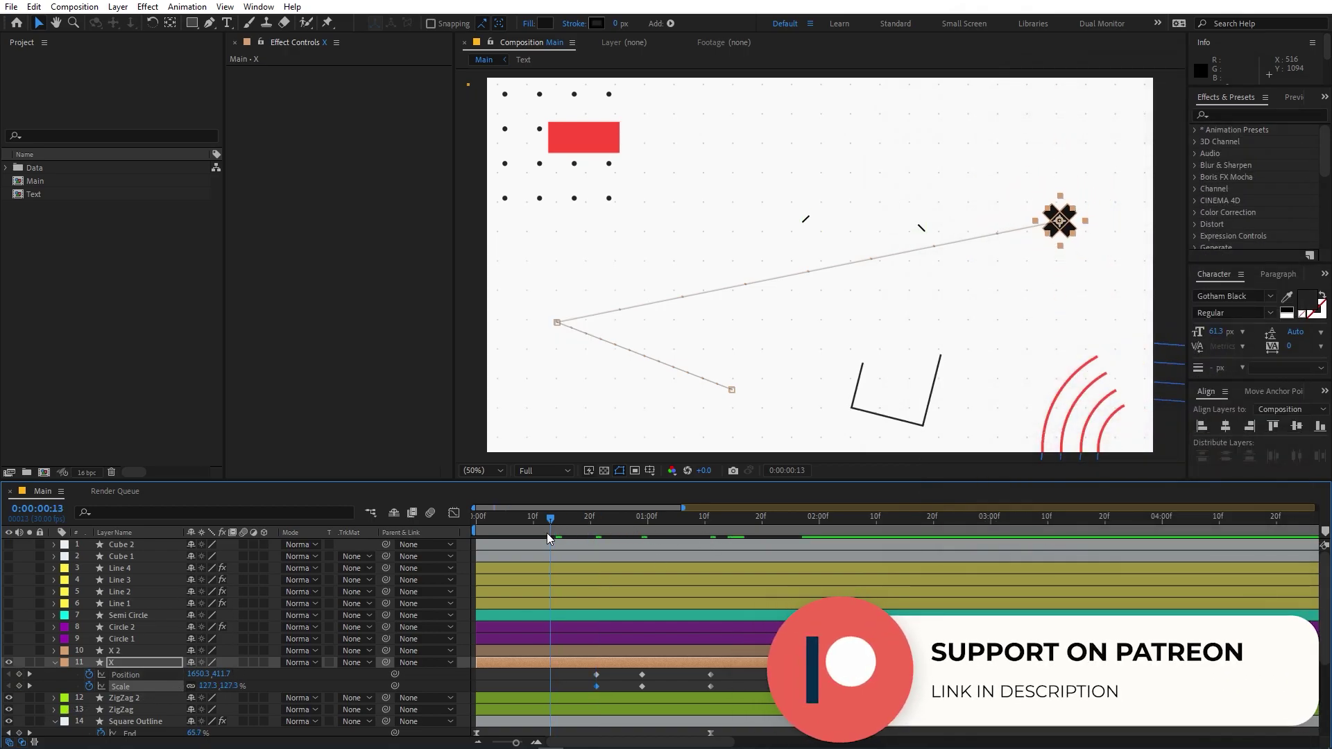
left_click_drag(1060, 219, 709, 174)
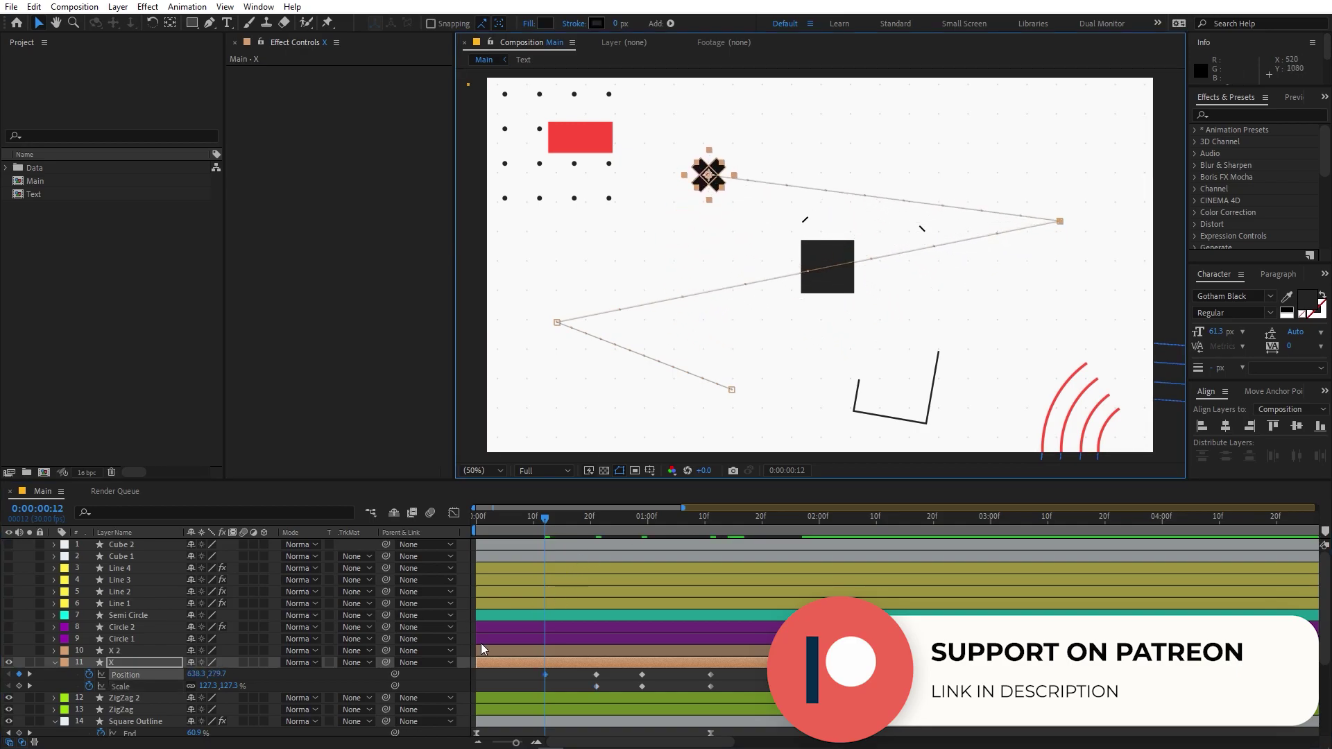
left_click_drag(213, 687, 76, 701)
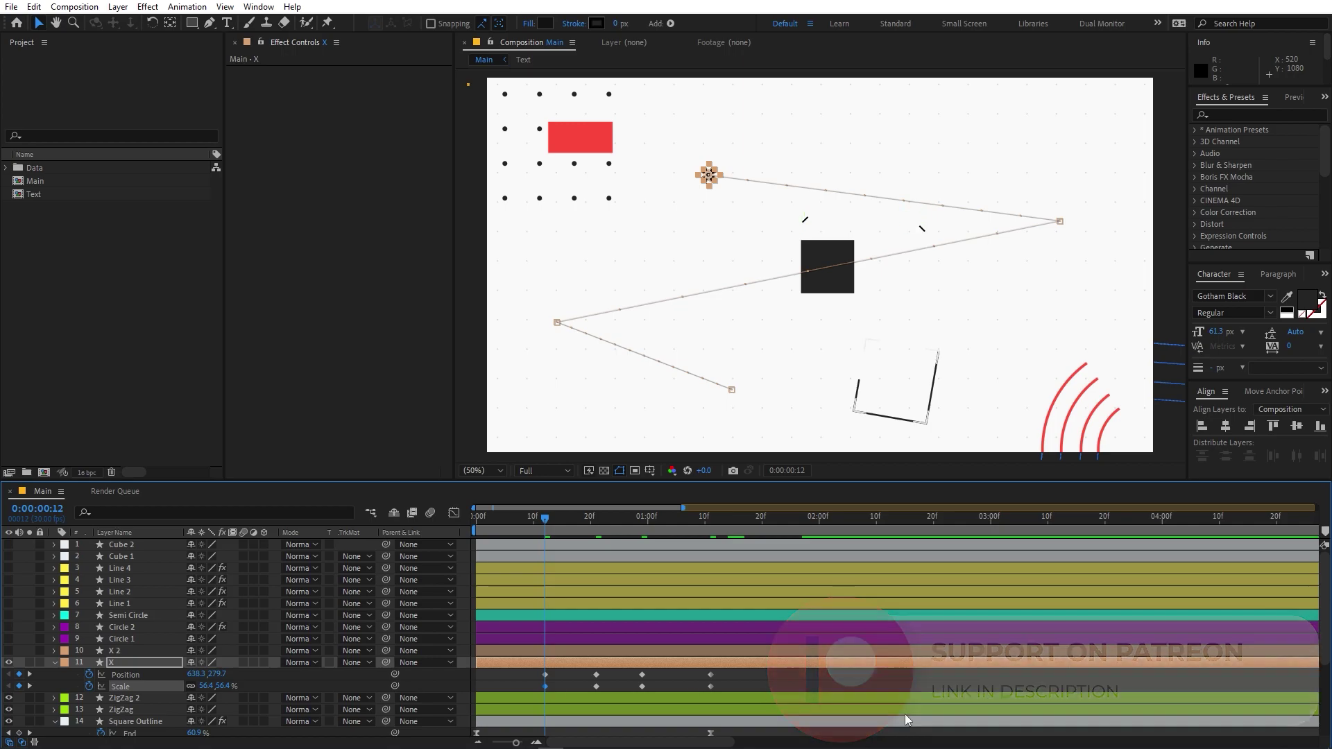
Convert all of the X layer's position and scale keyframes to hold keyframes.
left_click_drag(735, 677, 451, 693)
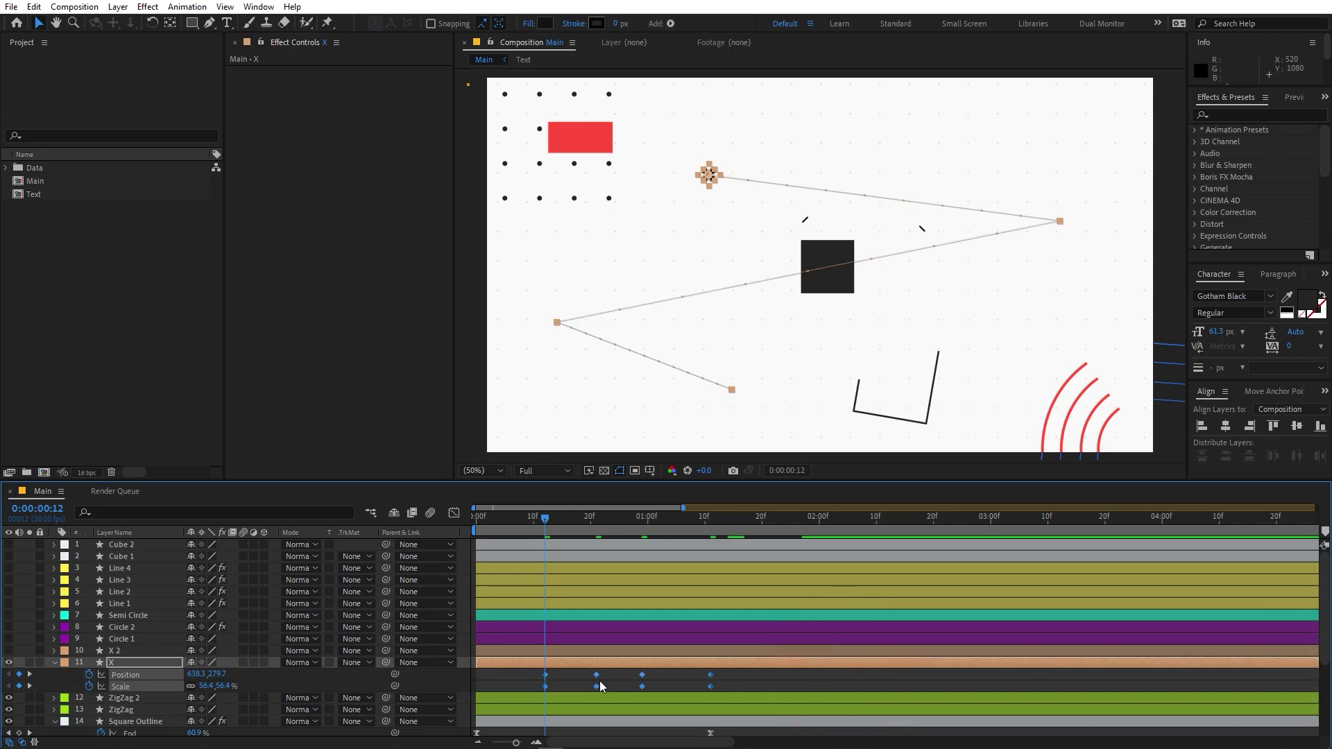
right_click(547, 675)
left_click(598, 604)
Compress the X layer's hold keyframes proportionally so the last pair sits at about frame 28, and preview the animation.
left_click_drag(738, 676, 485, 688)
left_click_drag(709, 675, 634, 676)
key("F2")
key("space")
key("space")
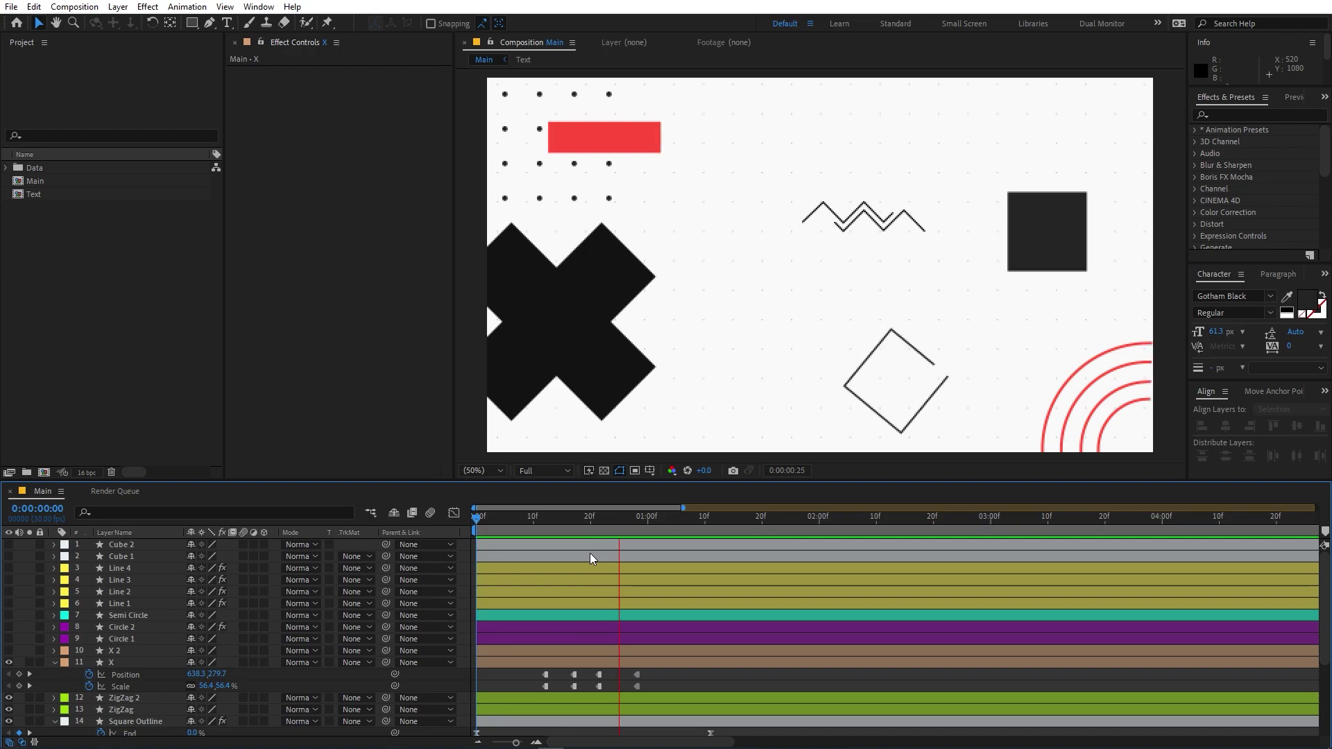
Stretch the X layer's position and scale keyframes proportionally so the last pair lands at 1:06, and preview the result.
left_click_drag(670, 683, 530, 686)
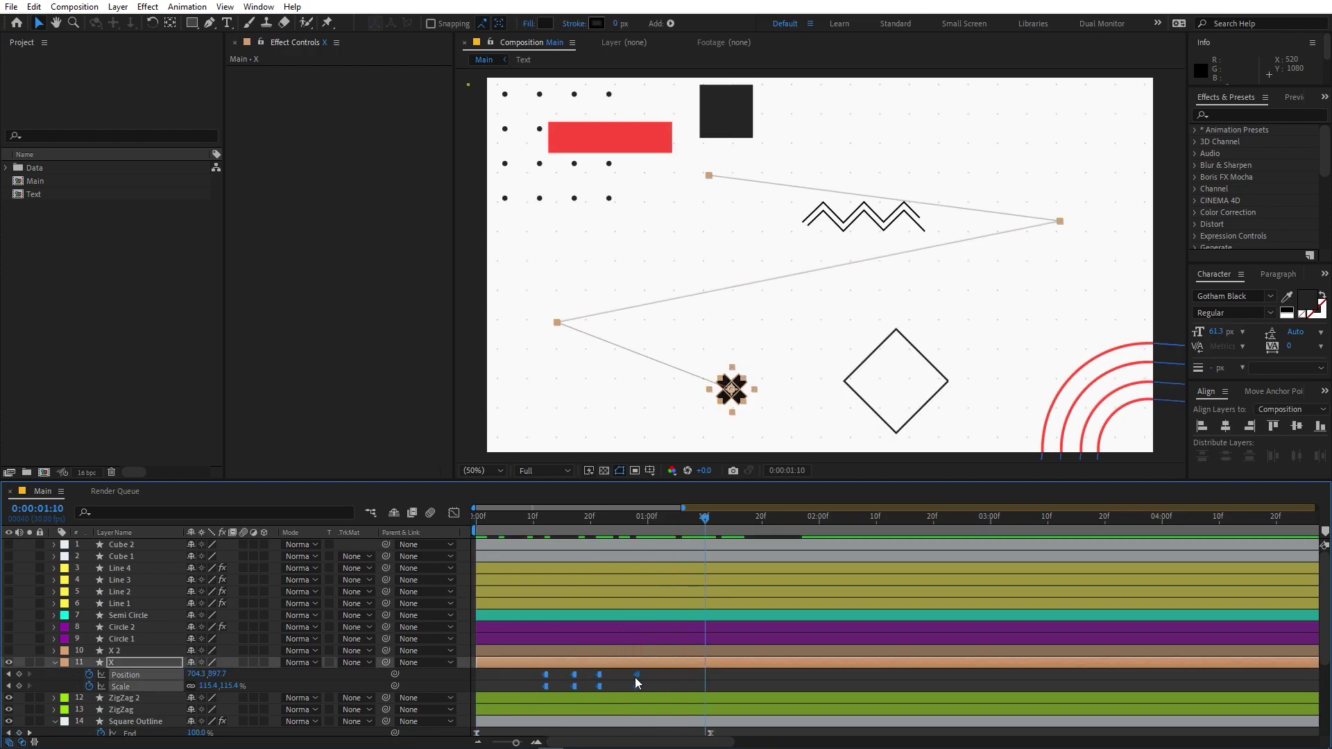
left_click_drag(636, 676, 687, 676)
key("Home")
key("space")
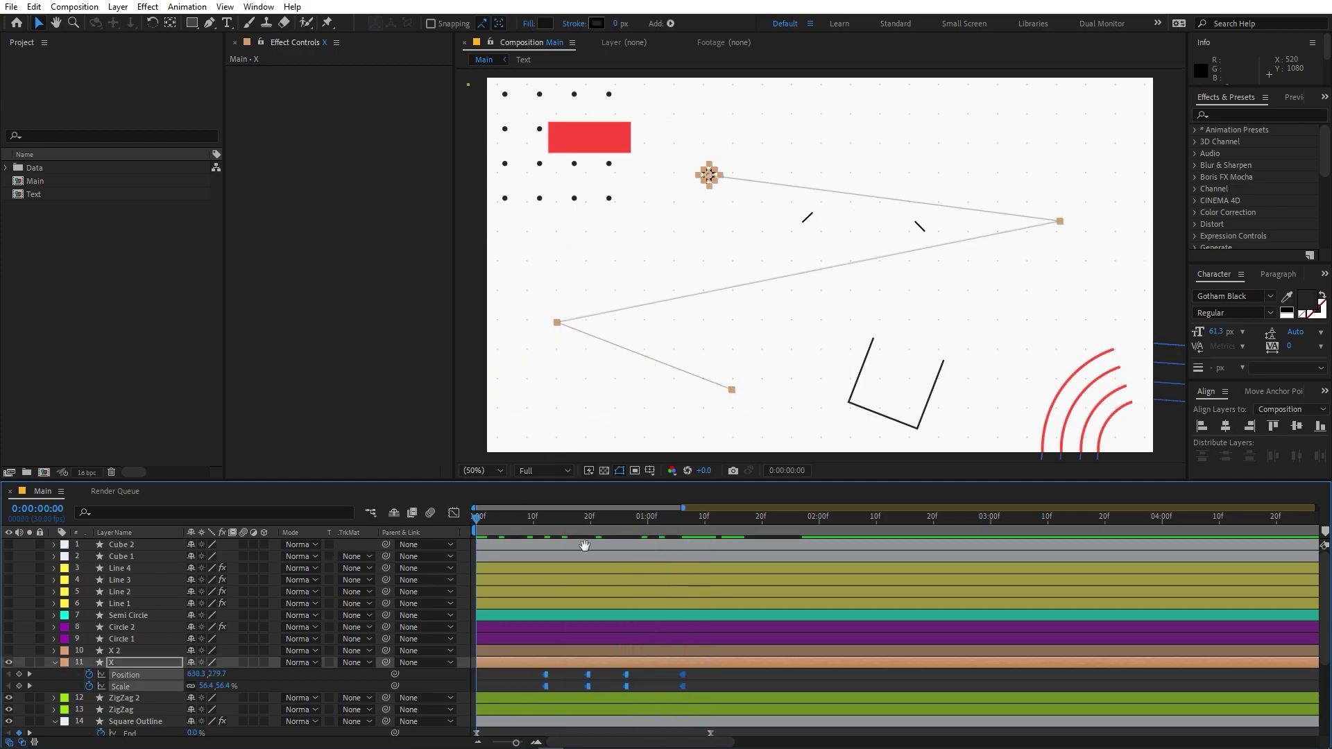
key("space")
Trim the X layer's in-point to its first keyframe at frame 12.
left_click_drag(594, 525, 545, 536)
left_click(516, 674)
left_click_drag(477, 662, 505, 663)
left_click_drag(505, 663, 545, 662)
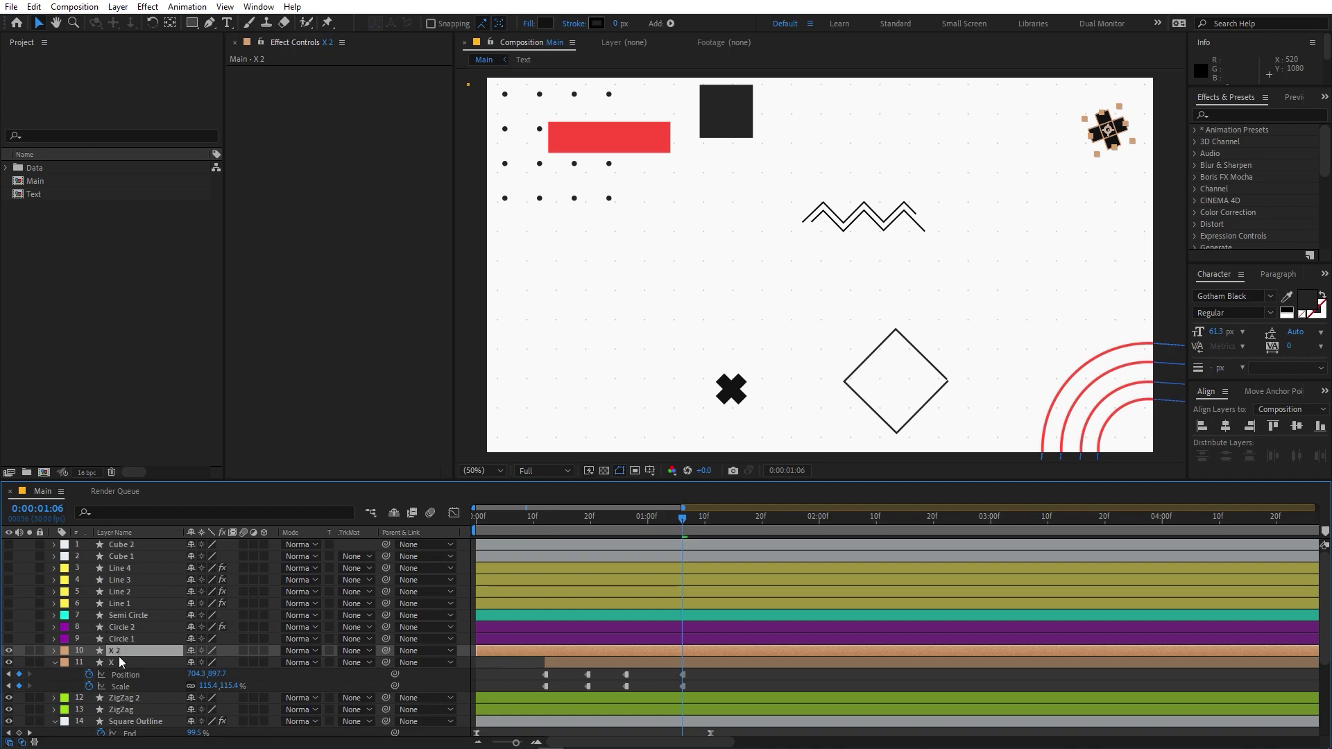
Keyframe the X 2 layer's current rotation and scale at 1:06.
key("r")
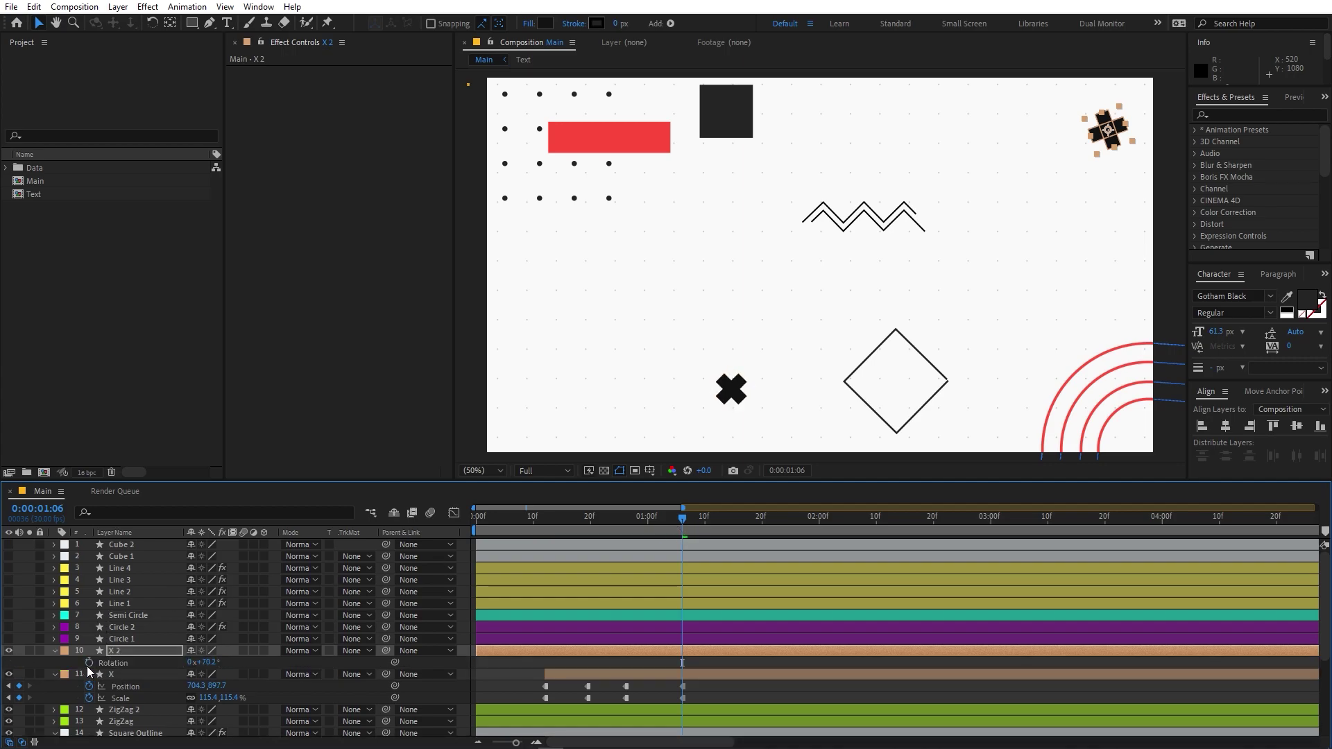
left_click(87, 664)
key("alt+shift+s")
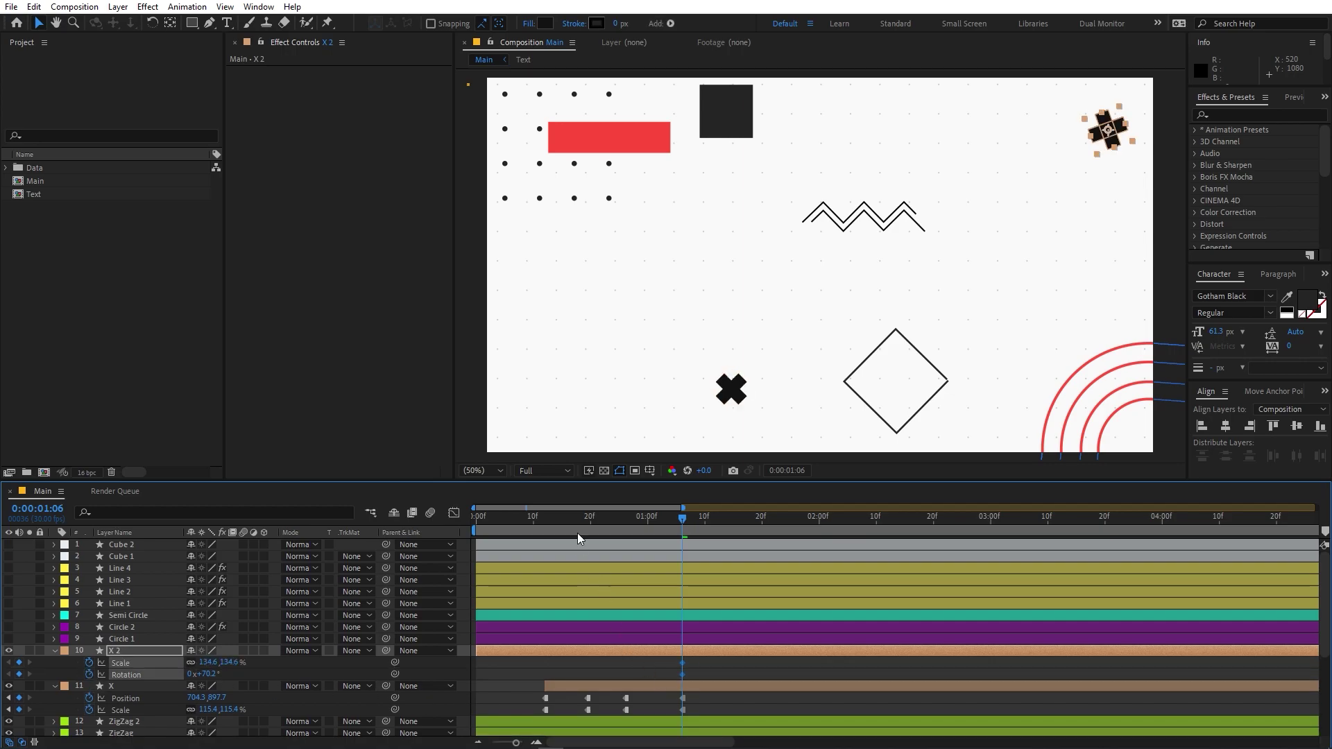
At frame 0, set the X 2 layer's scale to 0% and its rotation to 1x+70.2°.
key("space")
left_click(281, 686)
left_click(260, 671)
left_click(207, 663)
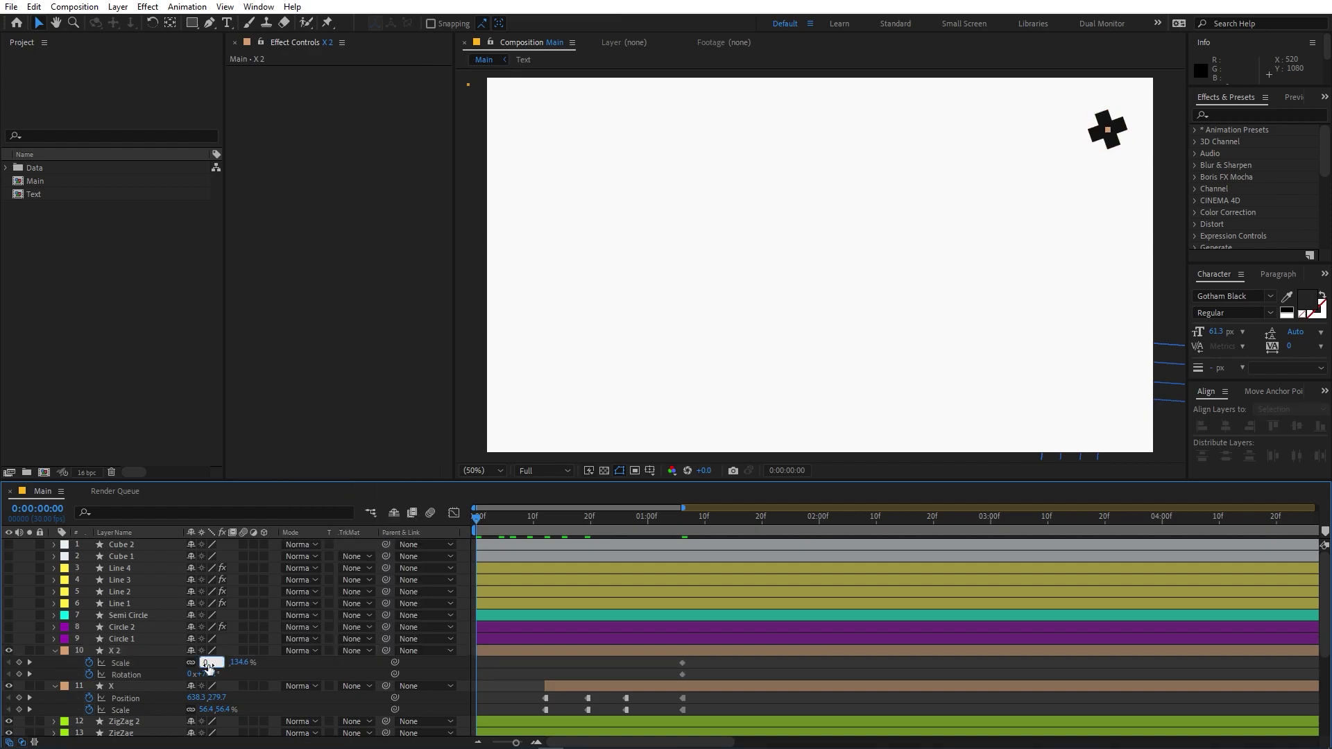
type("0")
key("Return")
left_click(190, 673)
type("1")
key("Return")
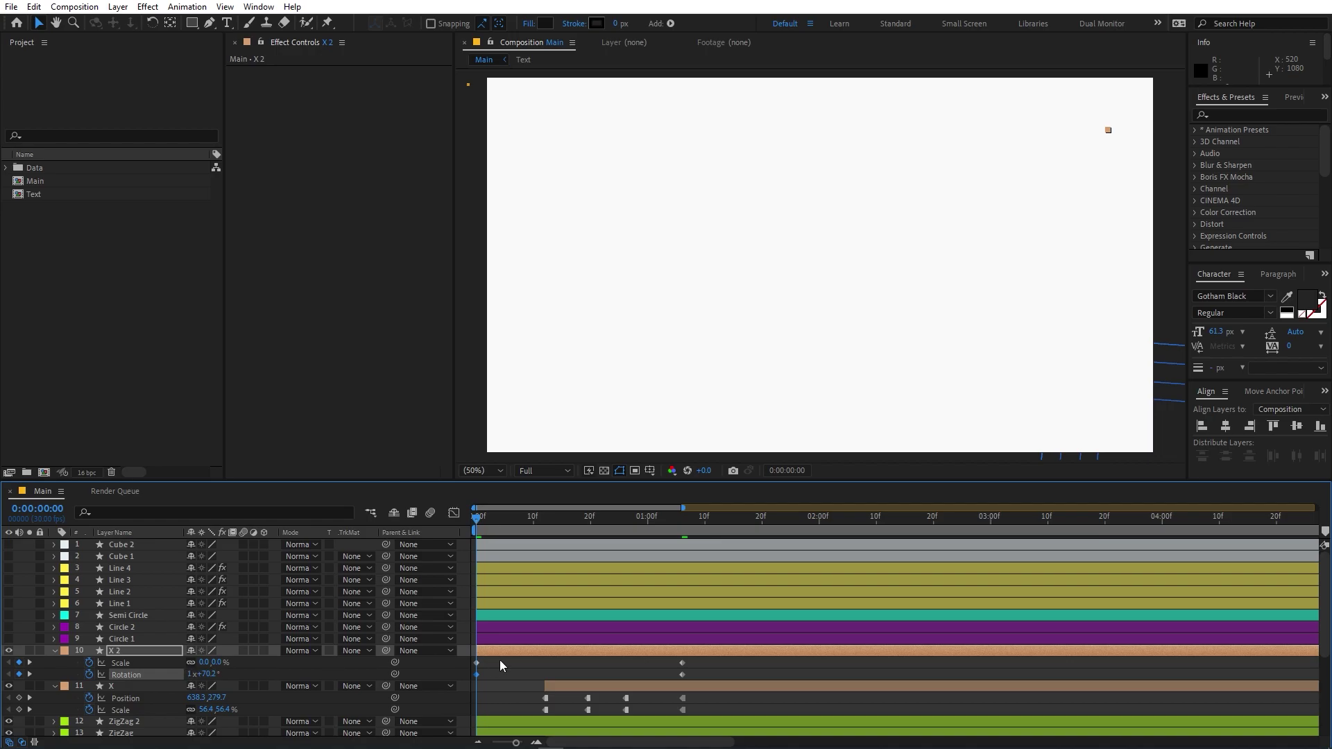
Ease the X 2 scale and rotation keyframes, shape their speed curves for a fast start and long slowdown, and preview.
left_click_drag(713, 660, 418, 689)
left_click(454, 513)
left_click_drag(768, 611, 476, 583)
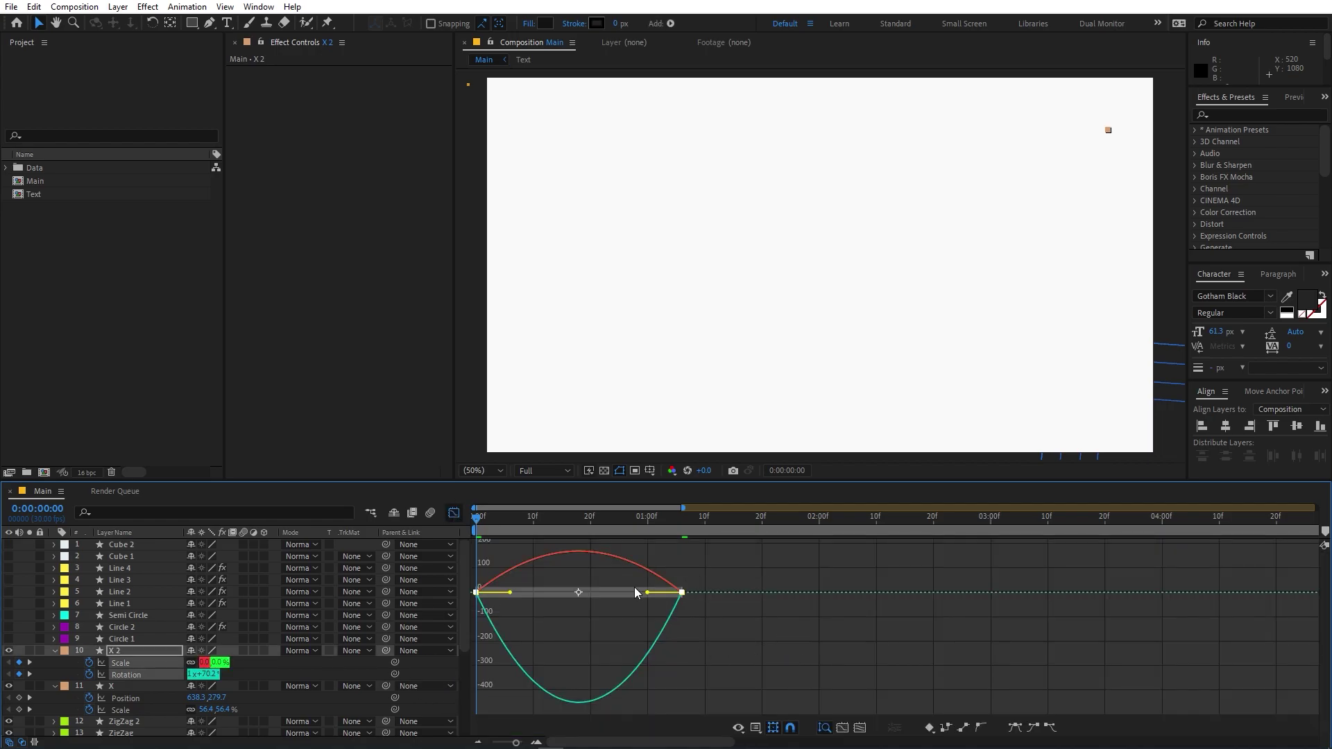
left_click_drag(648, 594, 538, 594)
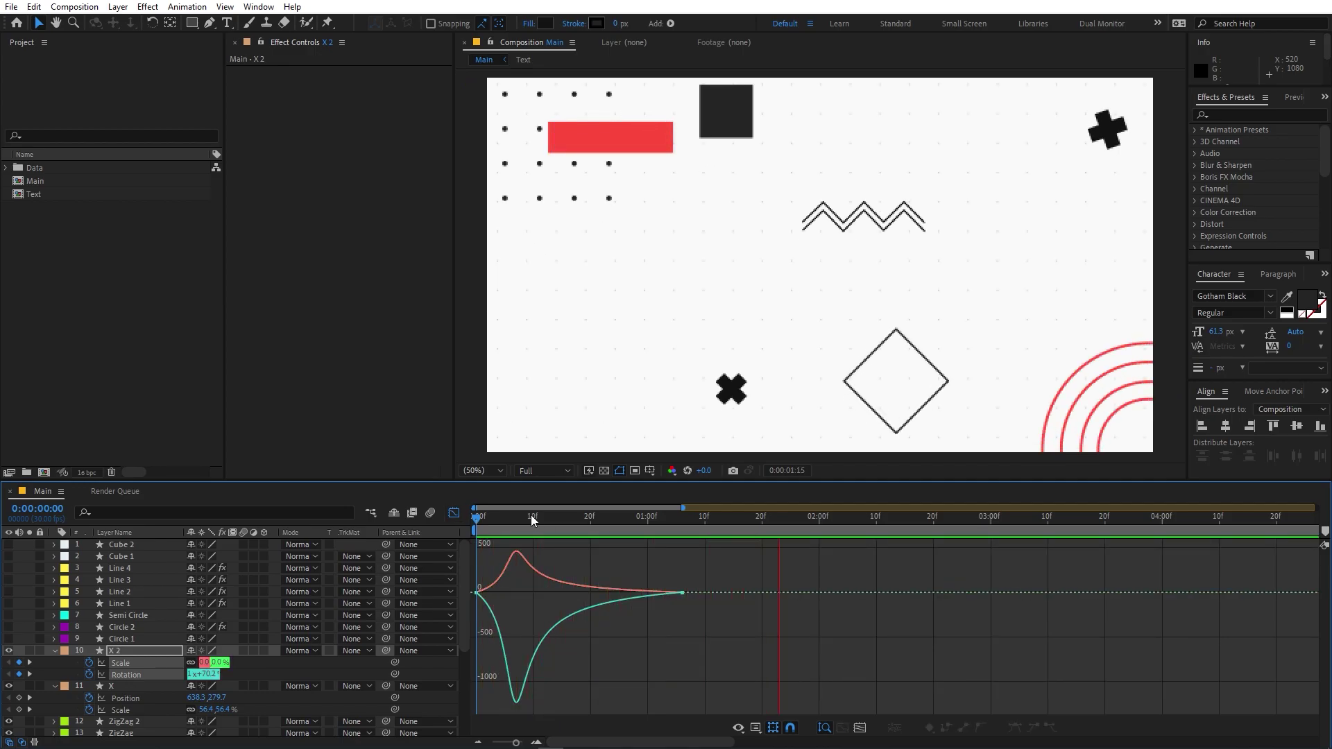
key("space")
left_click(448, 514)
left_click(452, 513)
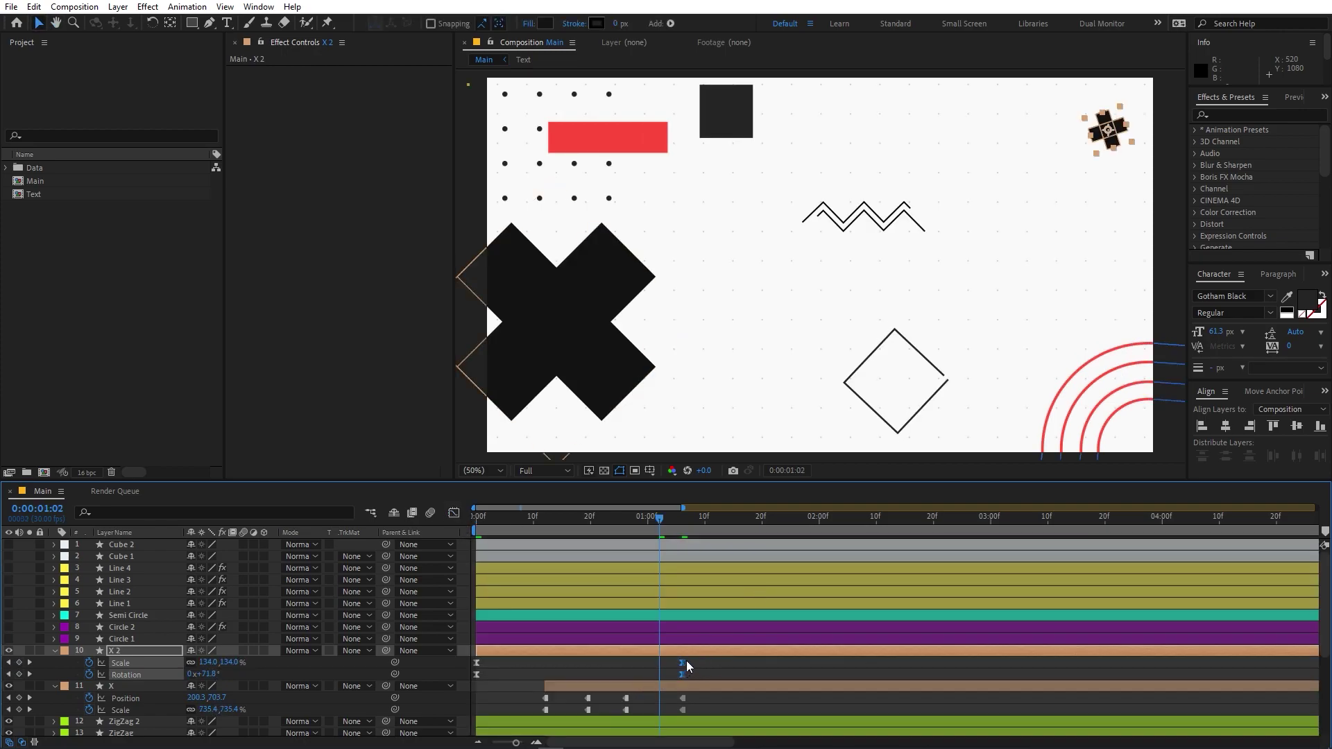
Delay the X 2 layer's ending scale and rotation keyframes to about 1:16 and preview the slower motion.
left_click_drag(680, 662, 739, 671)
key("space")
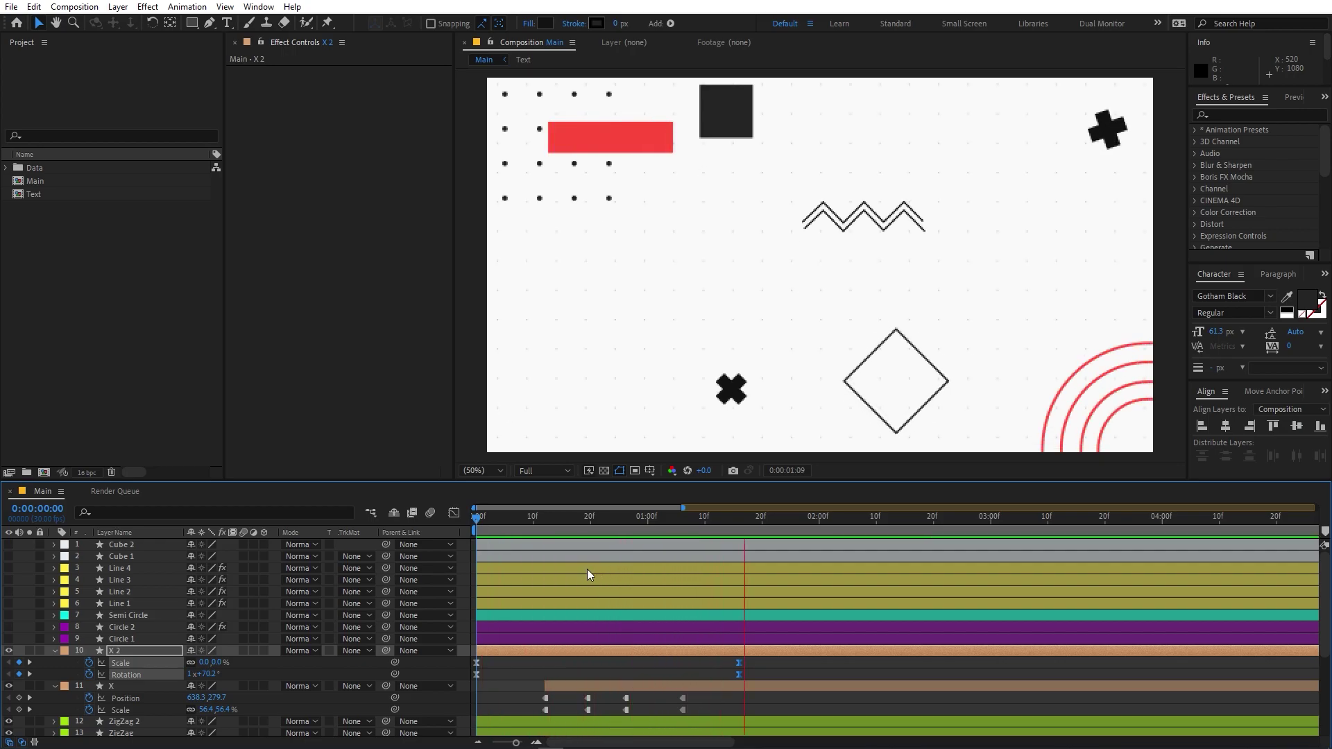
key("space")
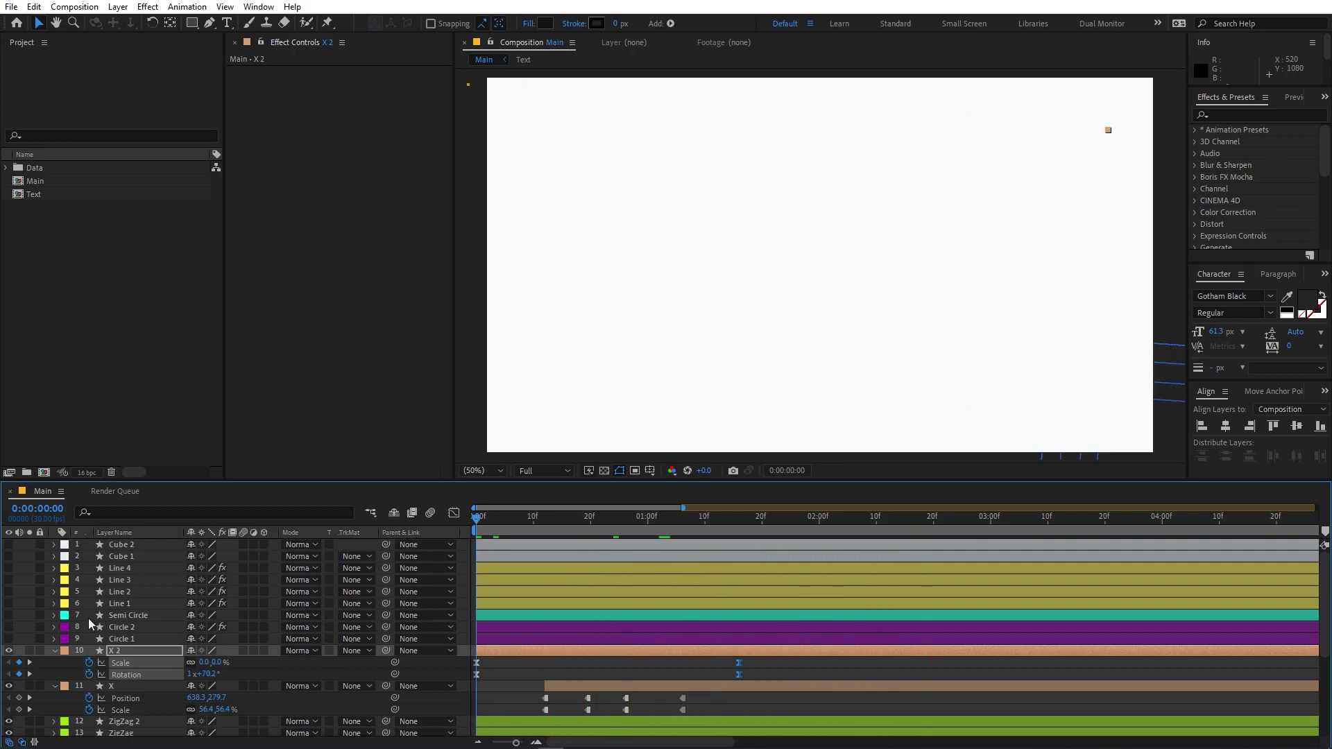
Make the Circle 1 and Circle 2 layers visible and keyframe their current scale at about frame 18.
left_click(99, 637)
left_click_drag(9, 639, 9, 627)
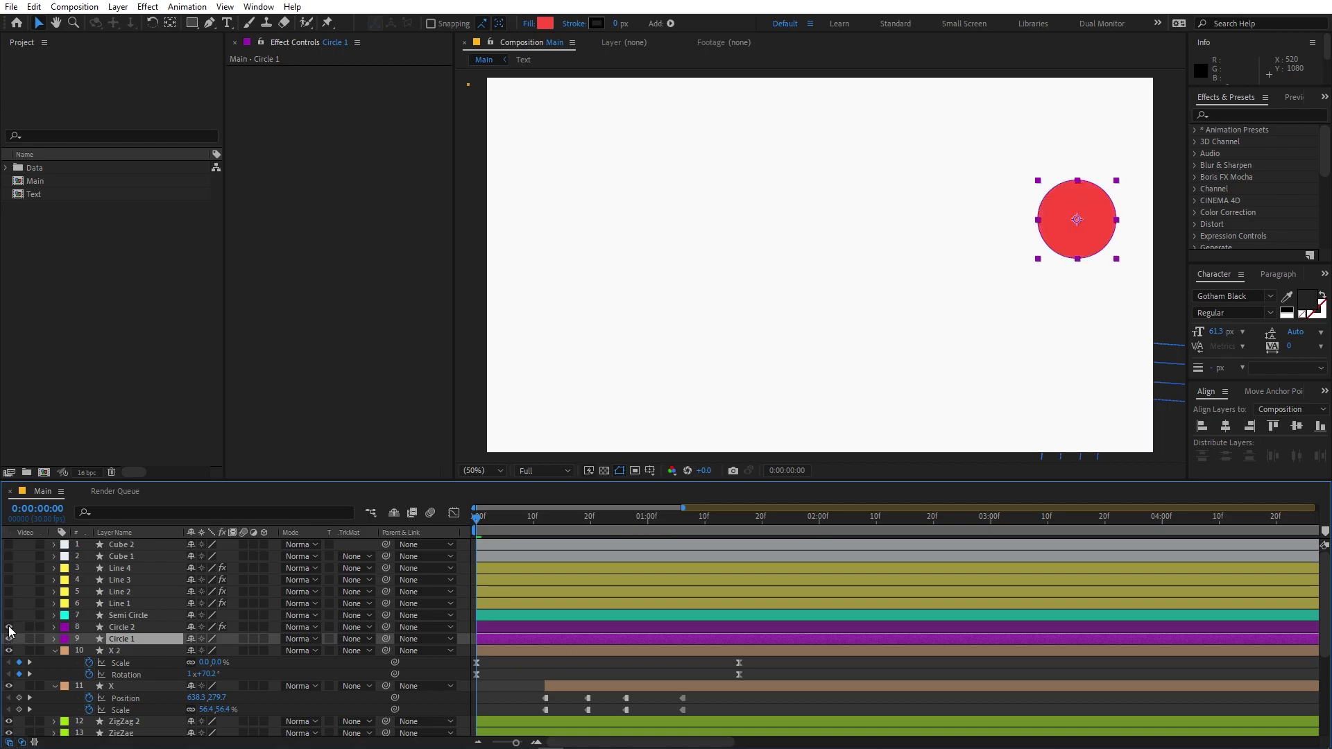
left_click(125, 627, "ctrl")
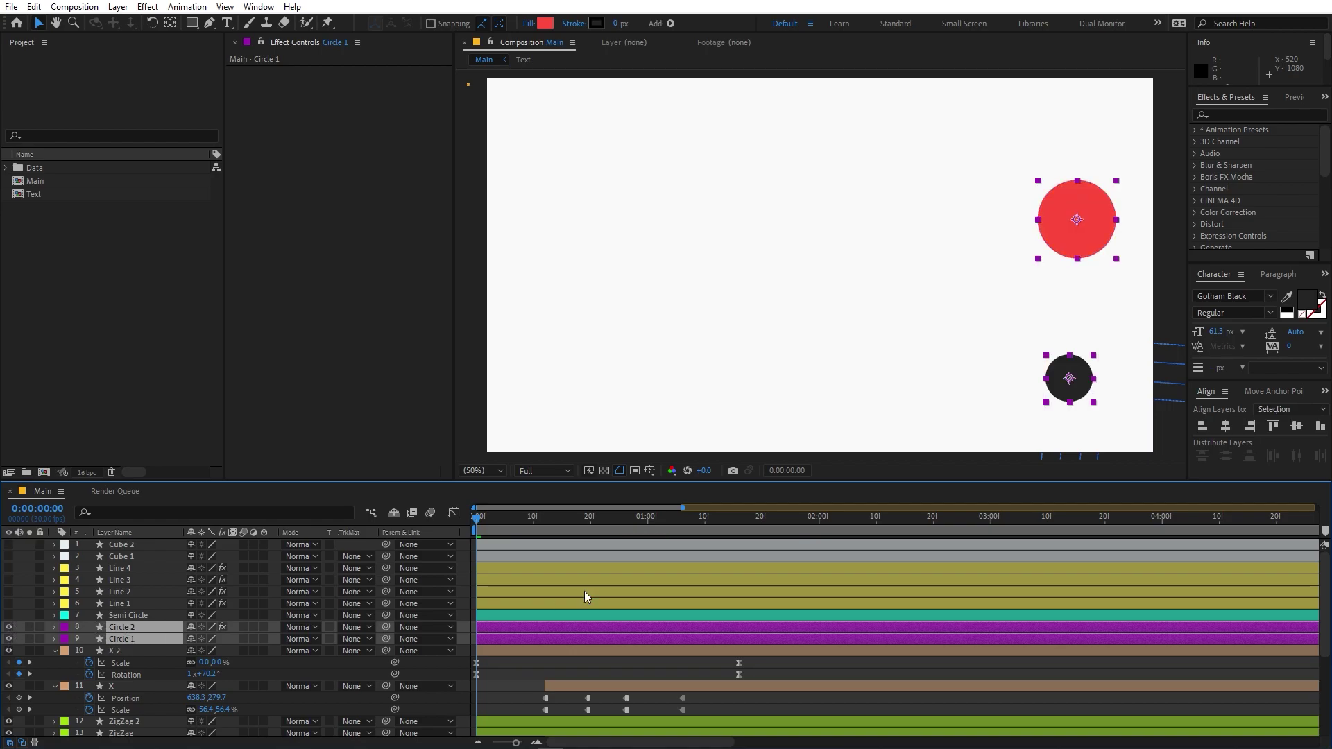
left_click(579, 522)
key("s")
left_click(88, 639)
At frame 0, set the scale of both circle layers to 0%.
key("Home")
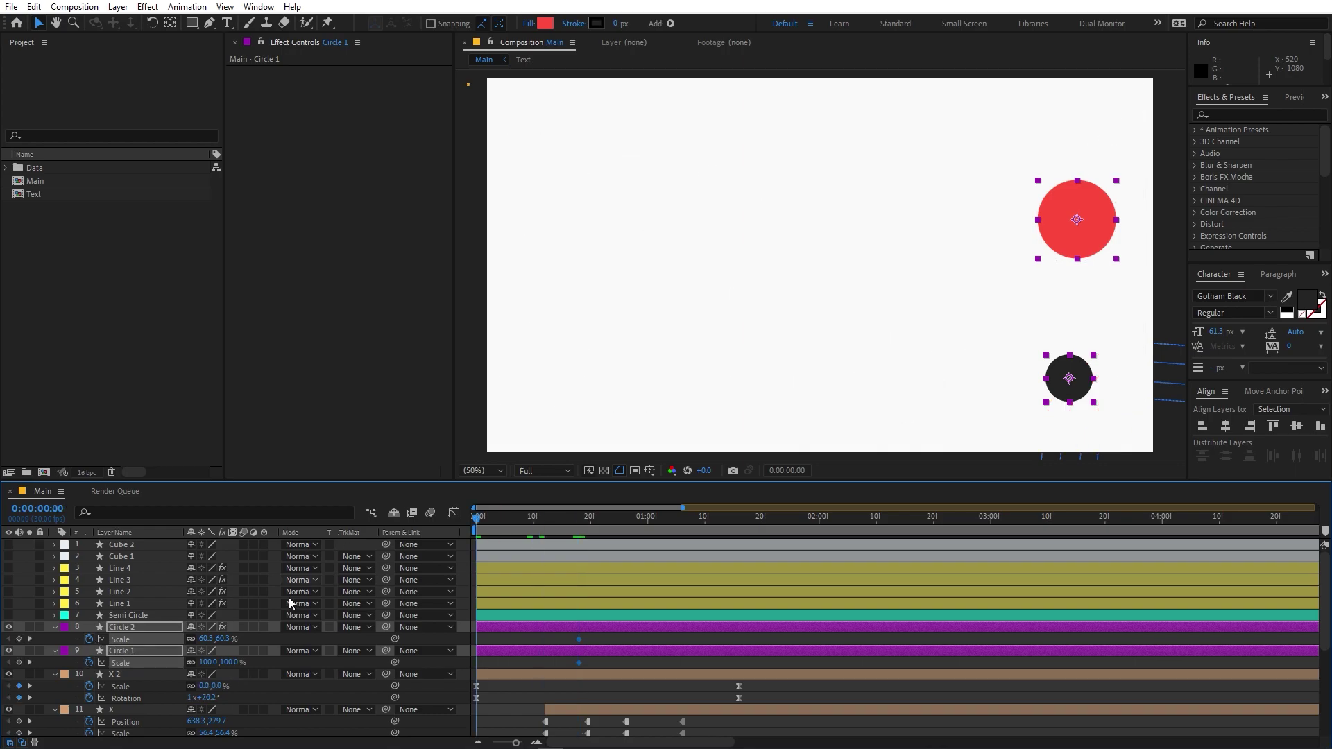
left_click(209, 638)
type("0")
key("Return")
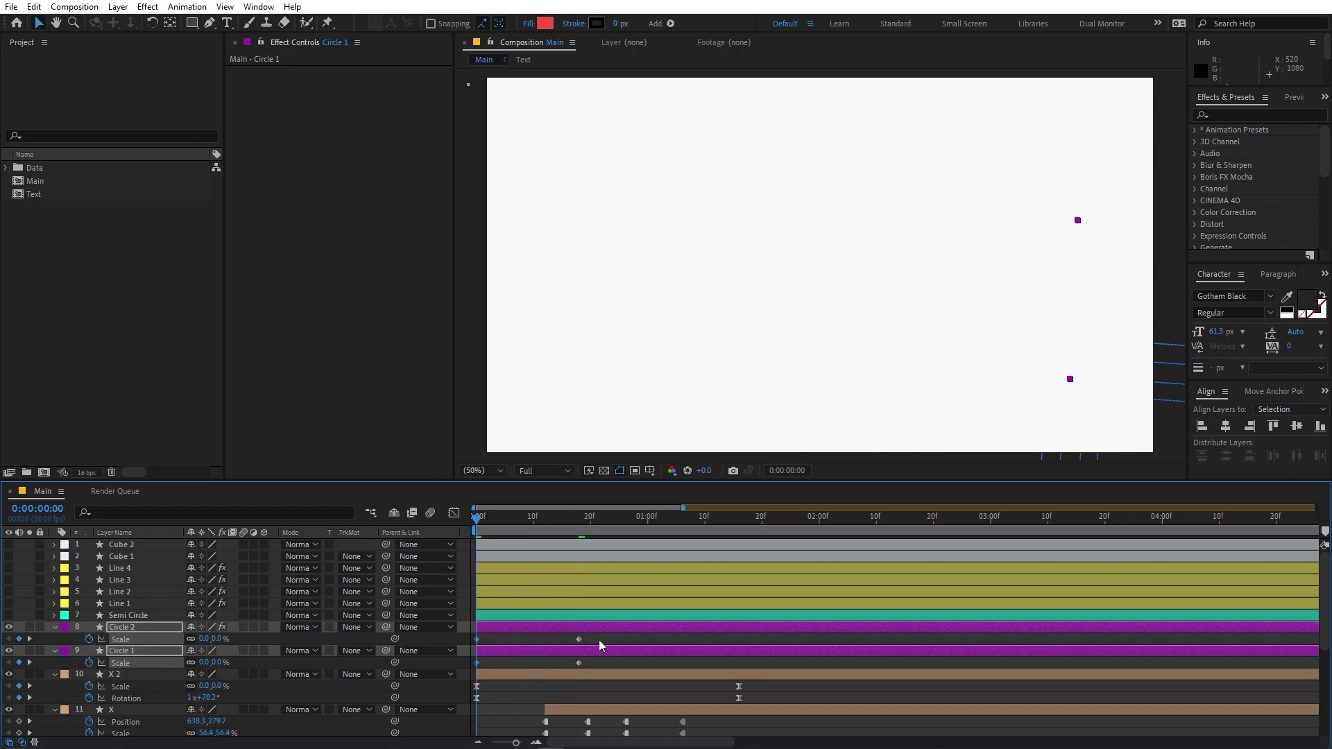
Easy-ease both circles' scale keyframes, shape the speed curves to peak early with a long slowdown, and preview.
left_click_drag(605, 637, 458, 663)
key("F9")
left_click(454, 513)
left_click_drag(690, 628, 477, 710)
left_click_drag(564, 703, 484, 700)
key("space")
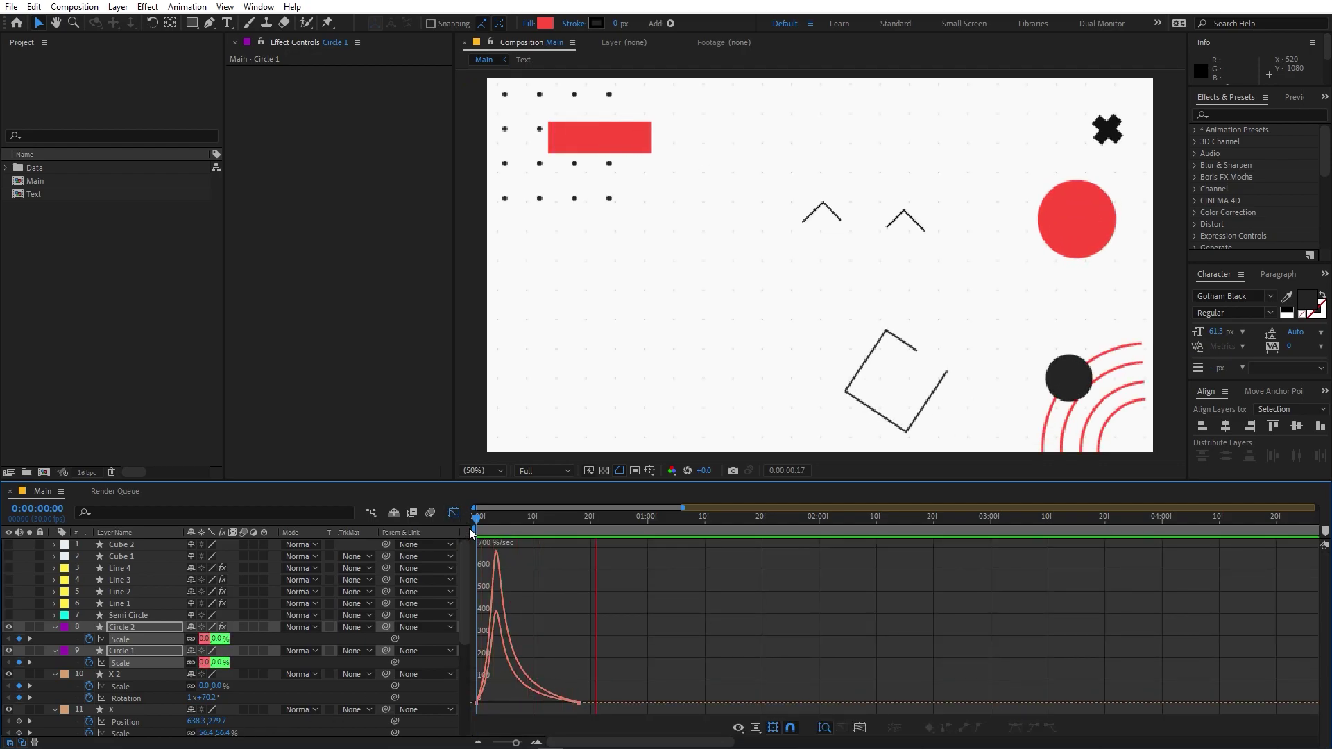
key("space")
left_click(453, 513)
Extend both circles' scale animations to last about 33 frames, offset the Circle 2 layer to start at about frame 20, and preview.
left_click_drag(600, 640, 672, 660)
left_click_drag(588, 649, 692, 632)
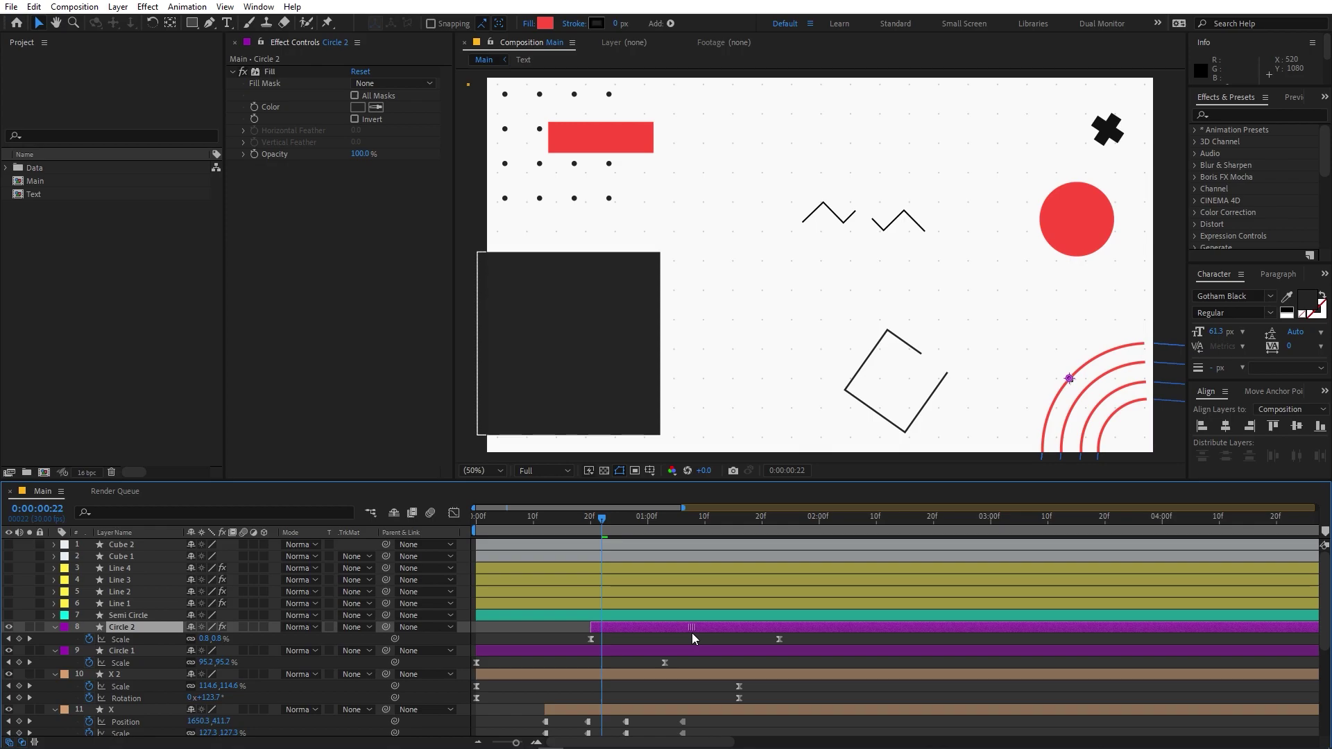
key("Home")
key("space")
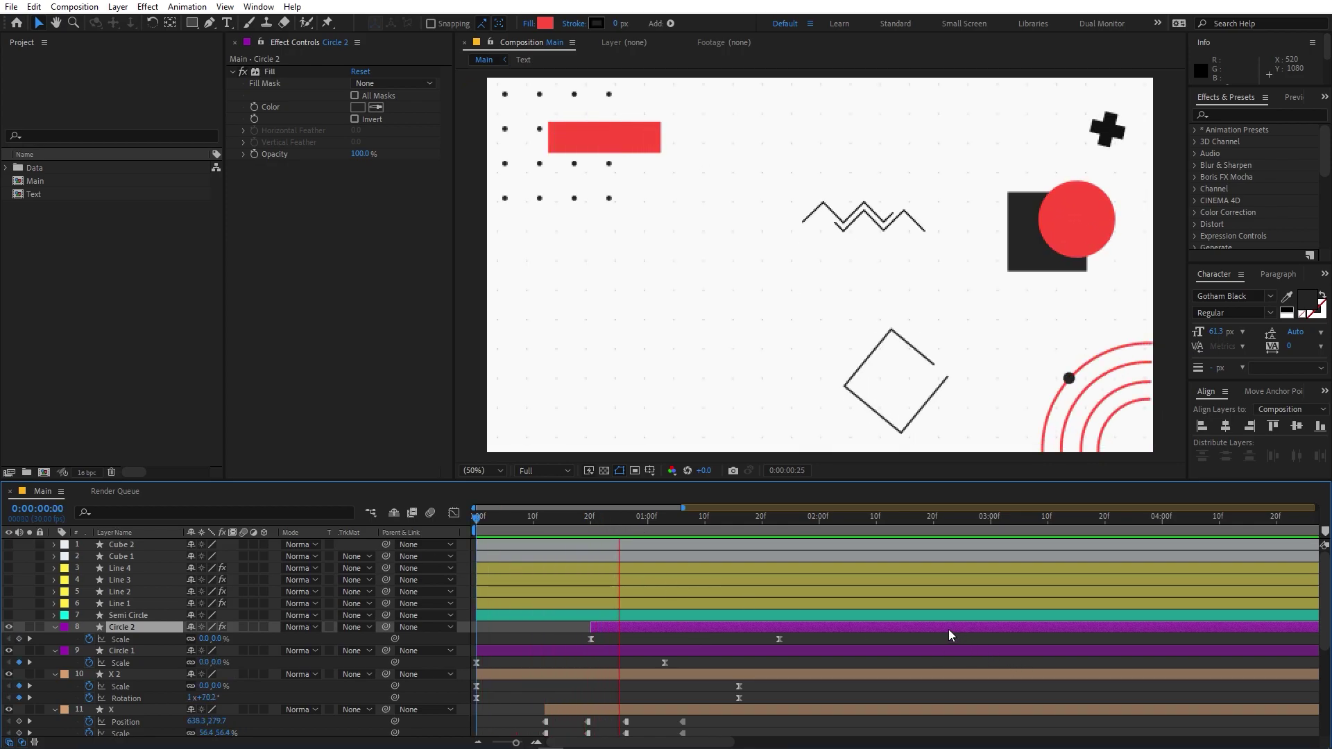
key("space")
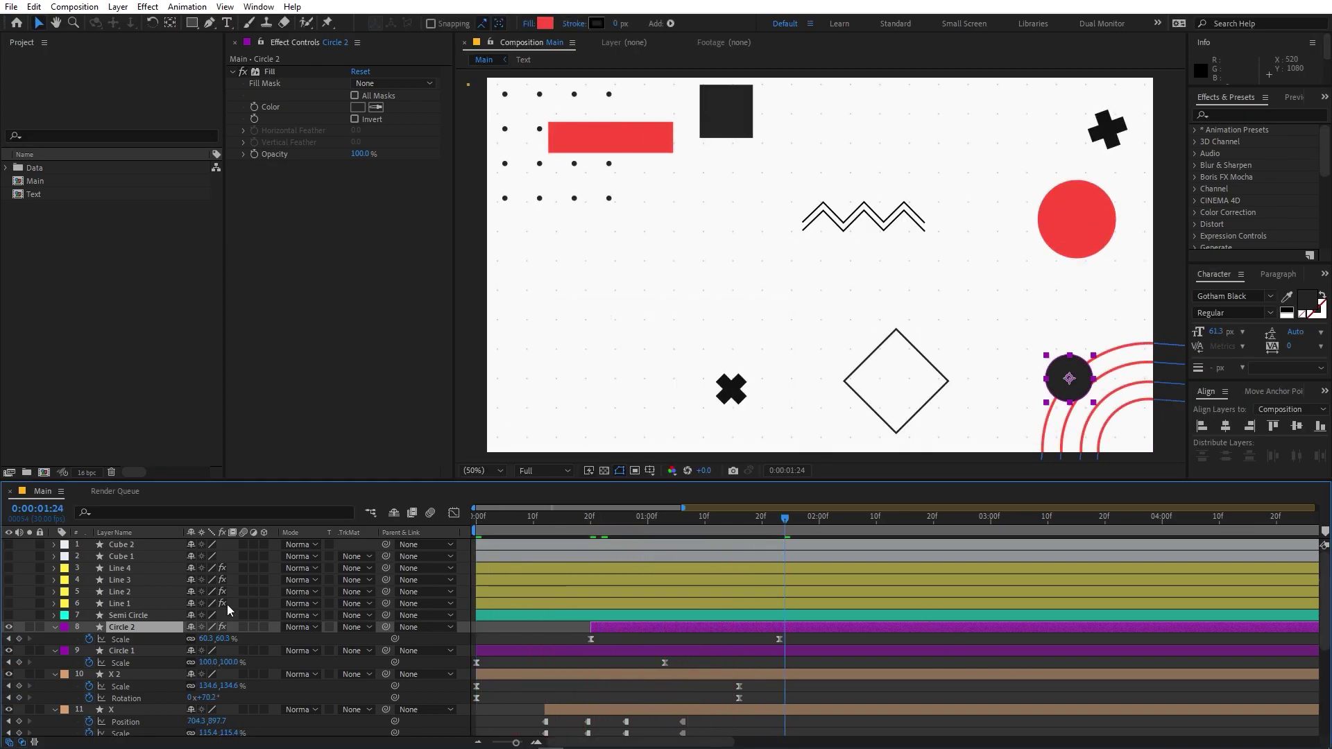
Make the Semi Circle layer visible and keyframe the current Start and End of its Trim Paths at 1:10.
left_click(125, 616)
left_click(9, 616)
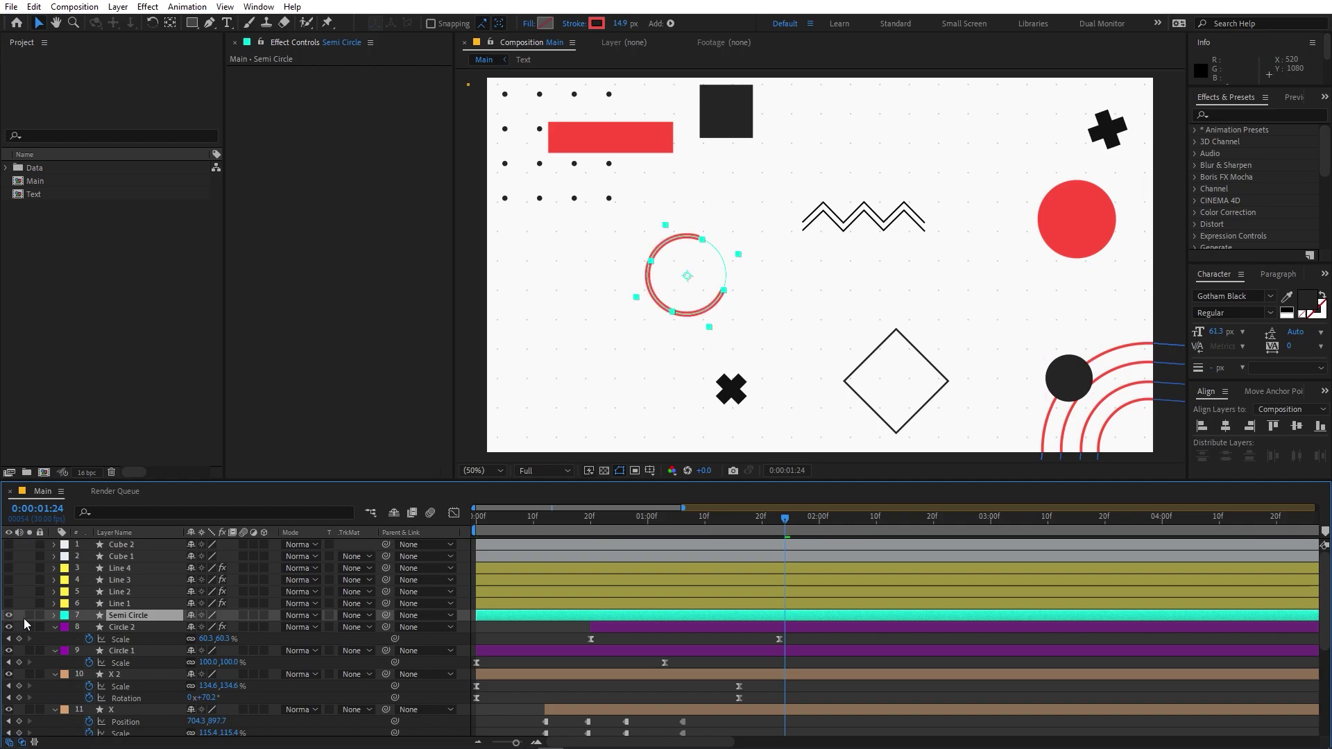
left_click(67, 628)
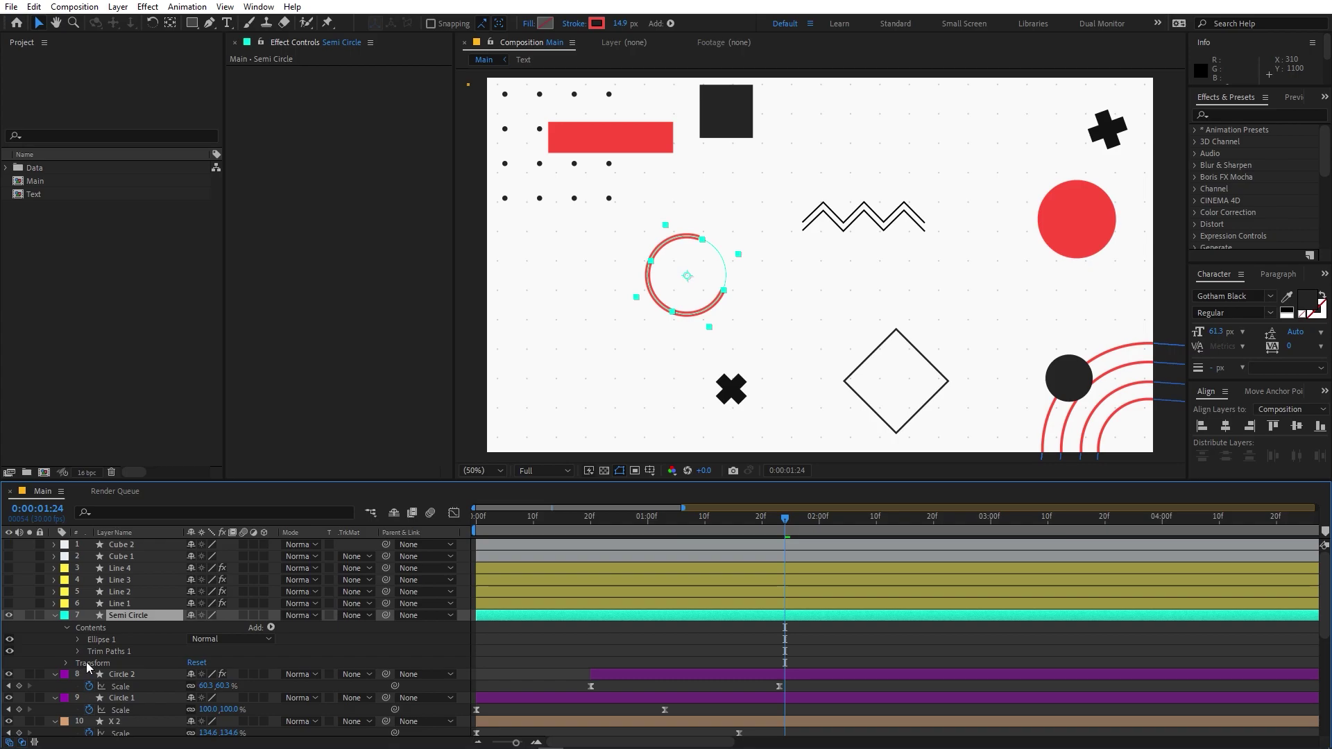
left_click(77, 651)
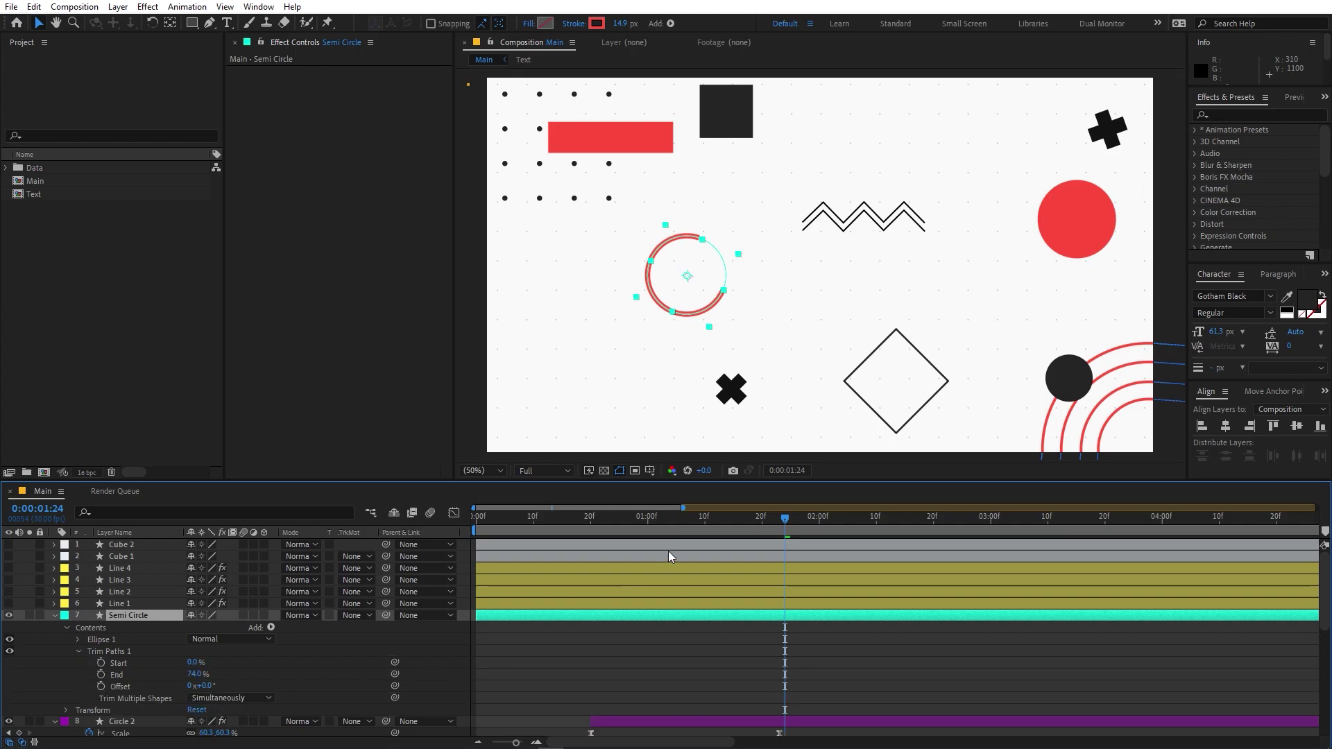
left_click_drag(748, 516, 704, 526)
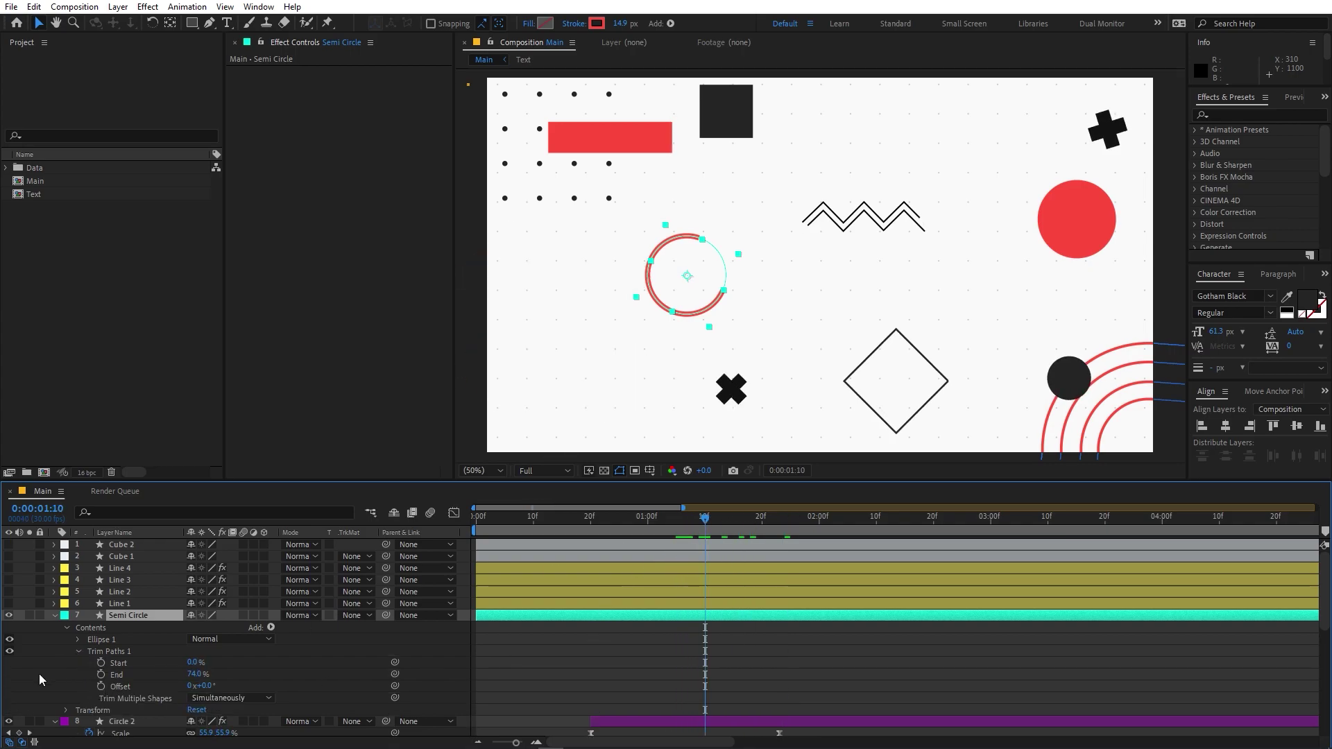
left_click(101, 674)
left_click(100, 663)
At frame 16, set the Semi Circle's Trim Paths End and Start both to 50%.
left_click_drag(660, 530, 567, 543)
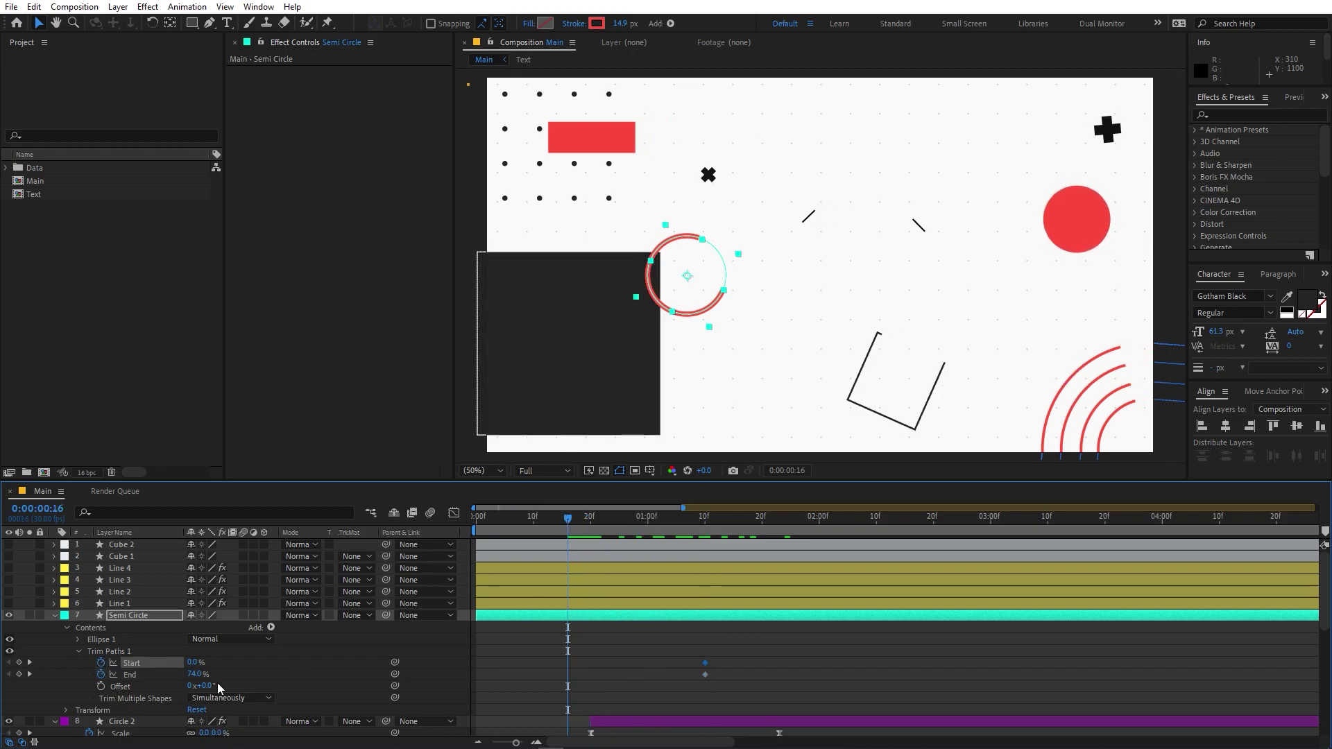
left_click(267, 664)
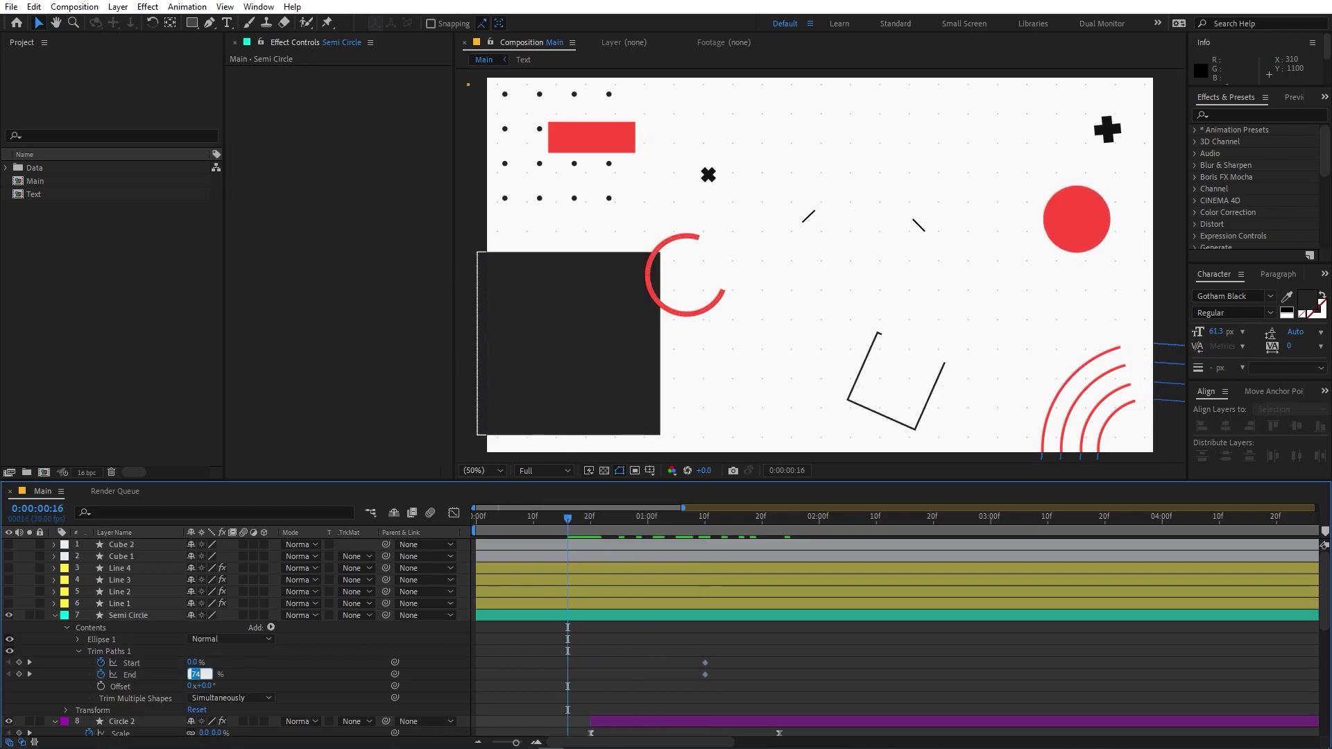
type("50")
key("Return")
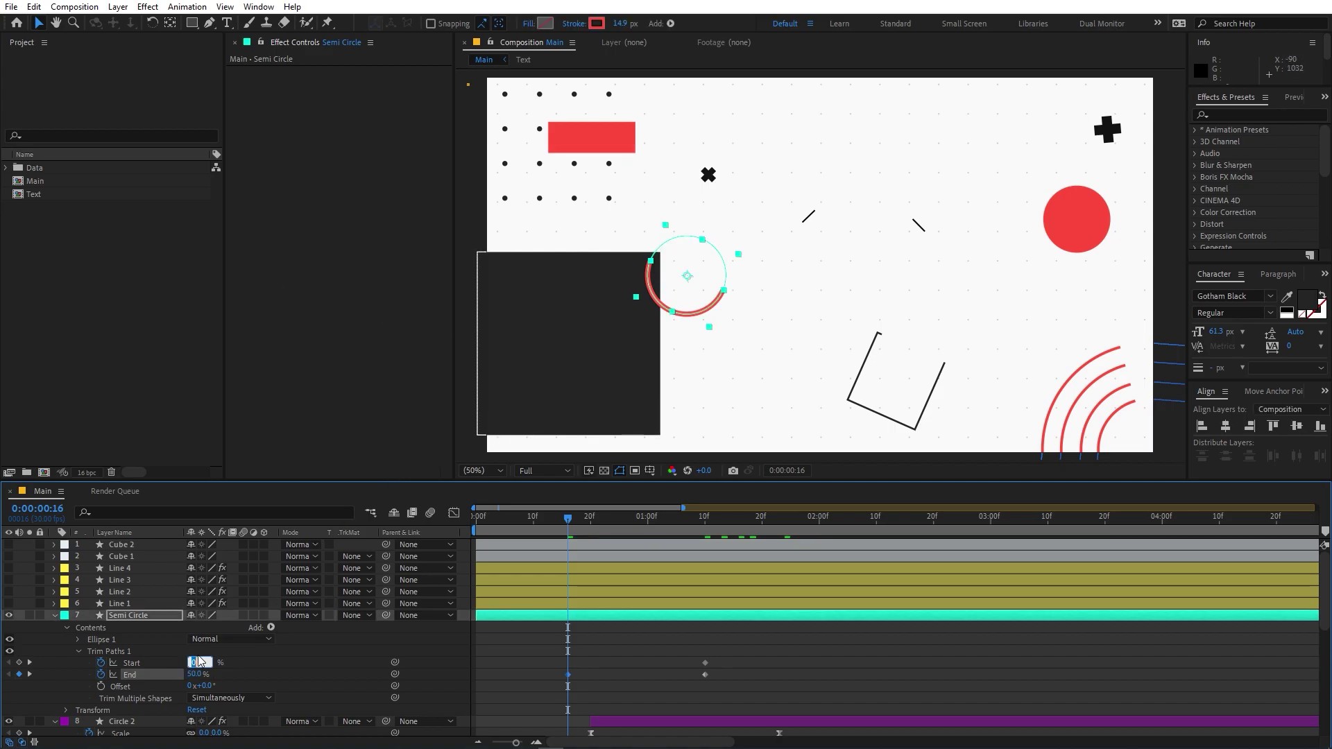
type("50")
key("Return")
Ease the Semi Circle's Trim Paths keyframes, shape their speed curves into a sharp mid-motion peak, and preview the animation.
left_click_drag(734, 655, 472, 684)
left_click_drag(756, 651, 526, 688)
left_click(453, 514)
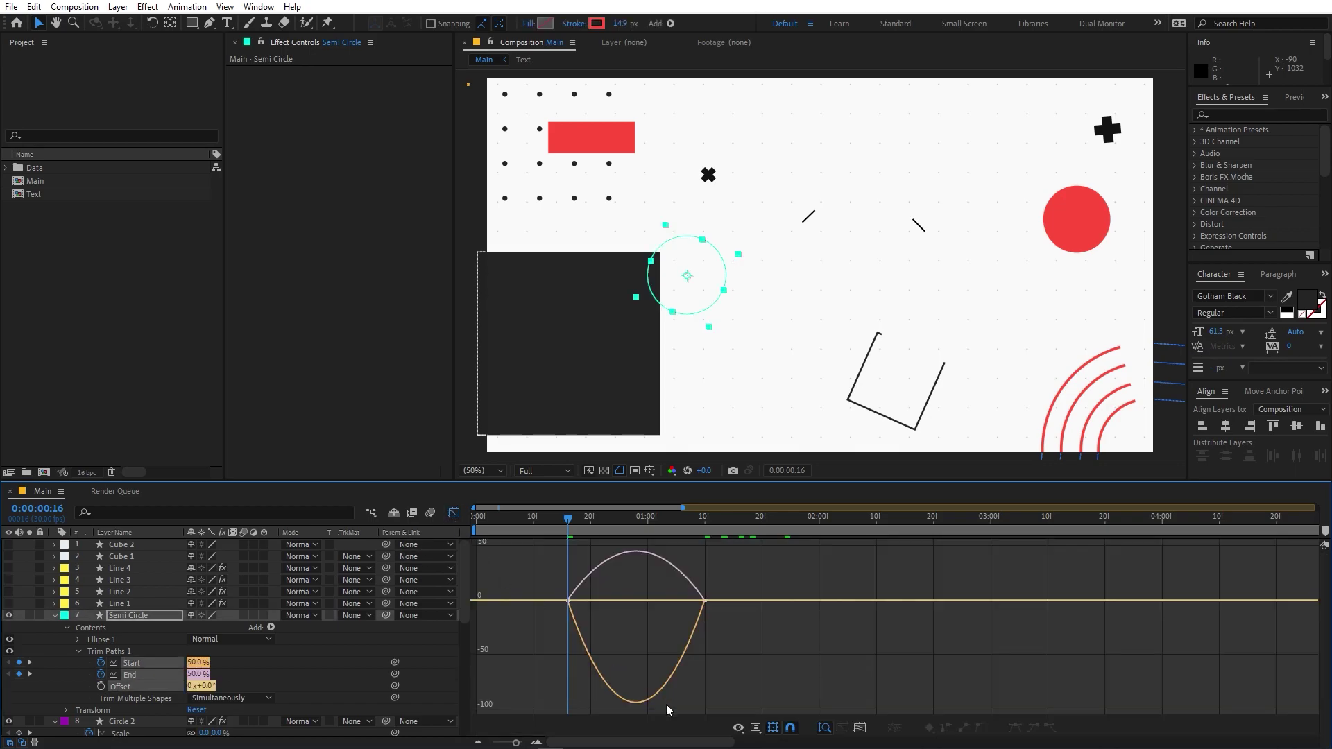
left_click_drag(734, 583, 498, 629)
left_click_drag(684, 601, 645, 606)
left_click_drag(595, 585, 516, 618)
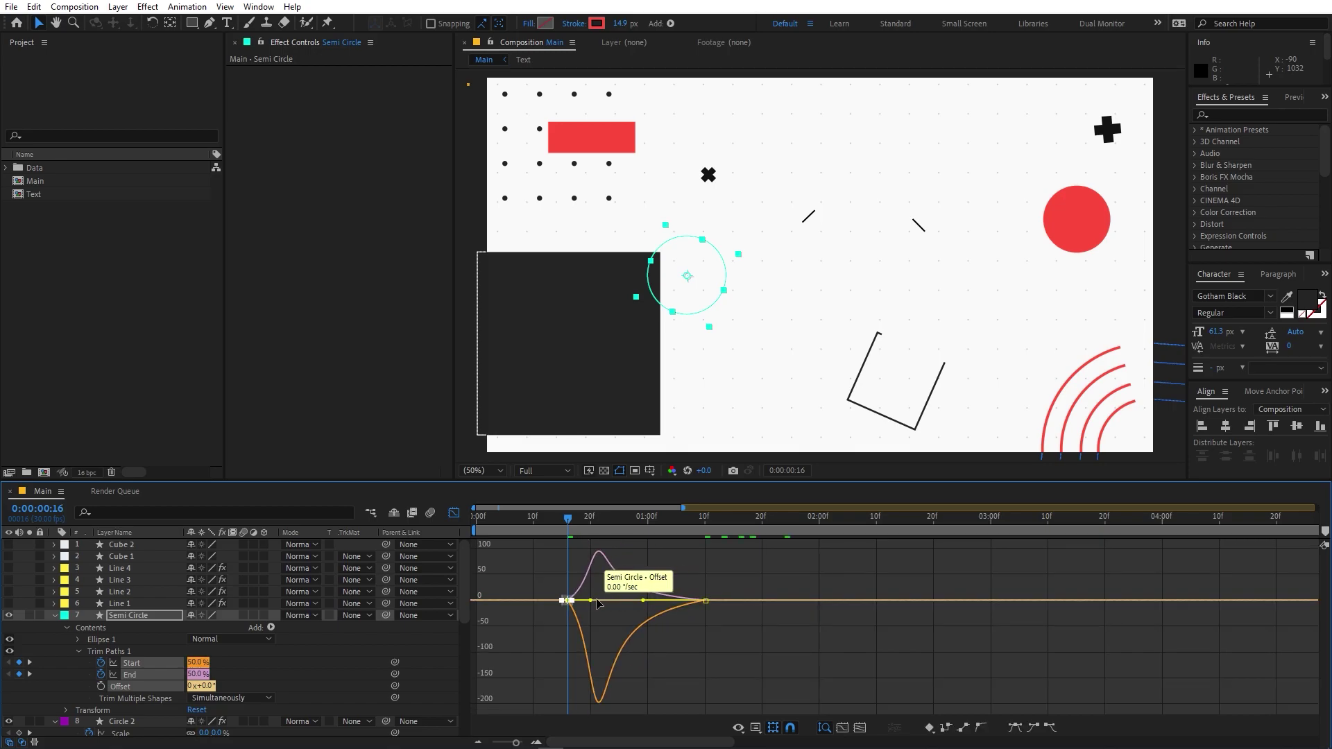
left_click_drag(591, 601, 728, 571)
key("space")
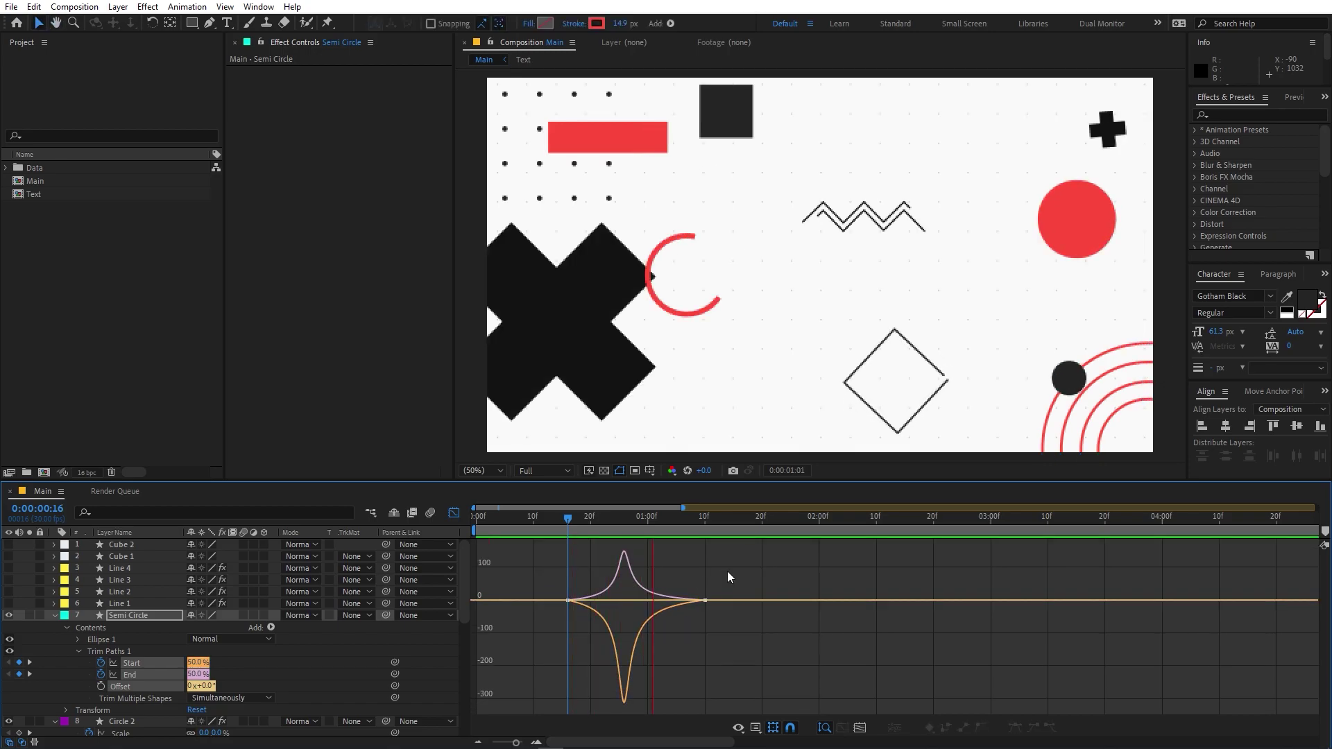
Retime the Semi Circle's Trim Paths Start and End keyframes to run from frame 0 to 1:19, and preview.
key("space")
key("shift+F3")
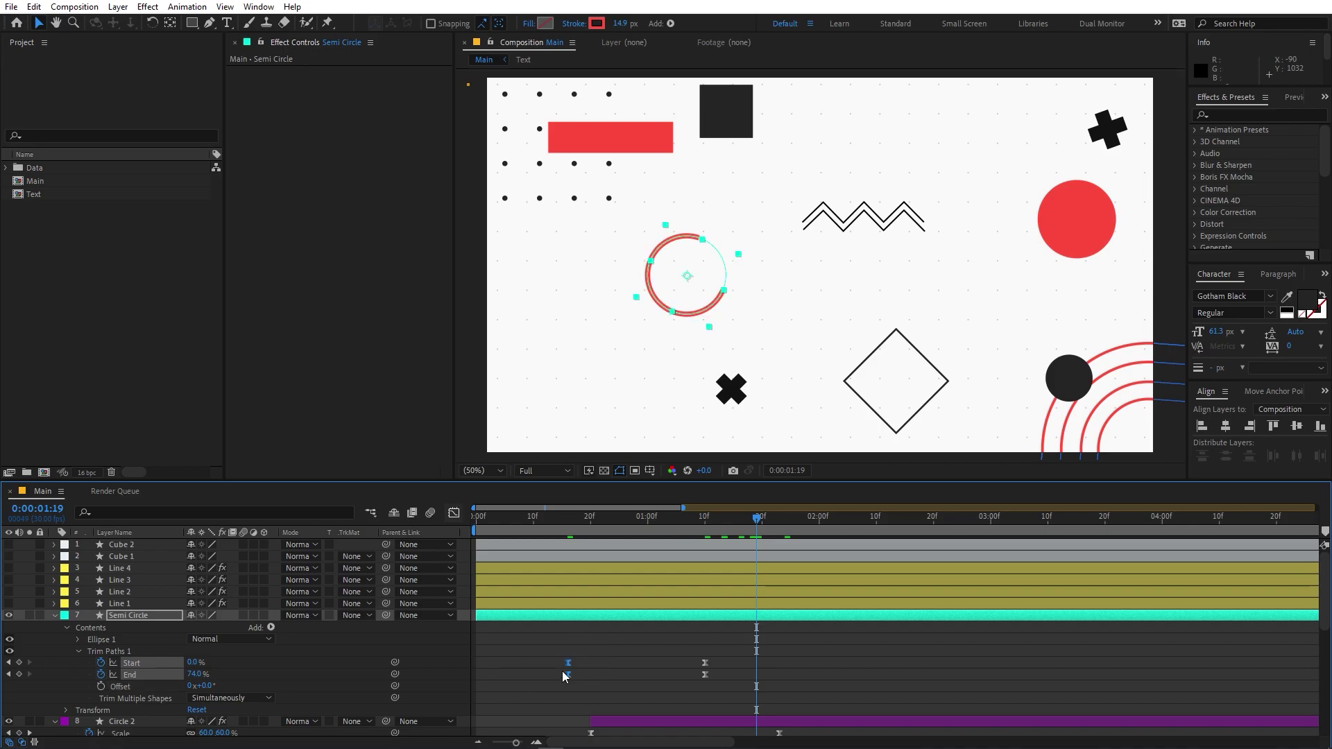
mouse_move(756, 667)
left_mouse_down()
mouse_move(705, 678)
mouse_move(756, 677)
left_mouse_up()
key("space")
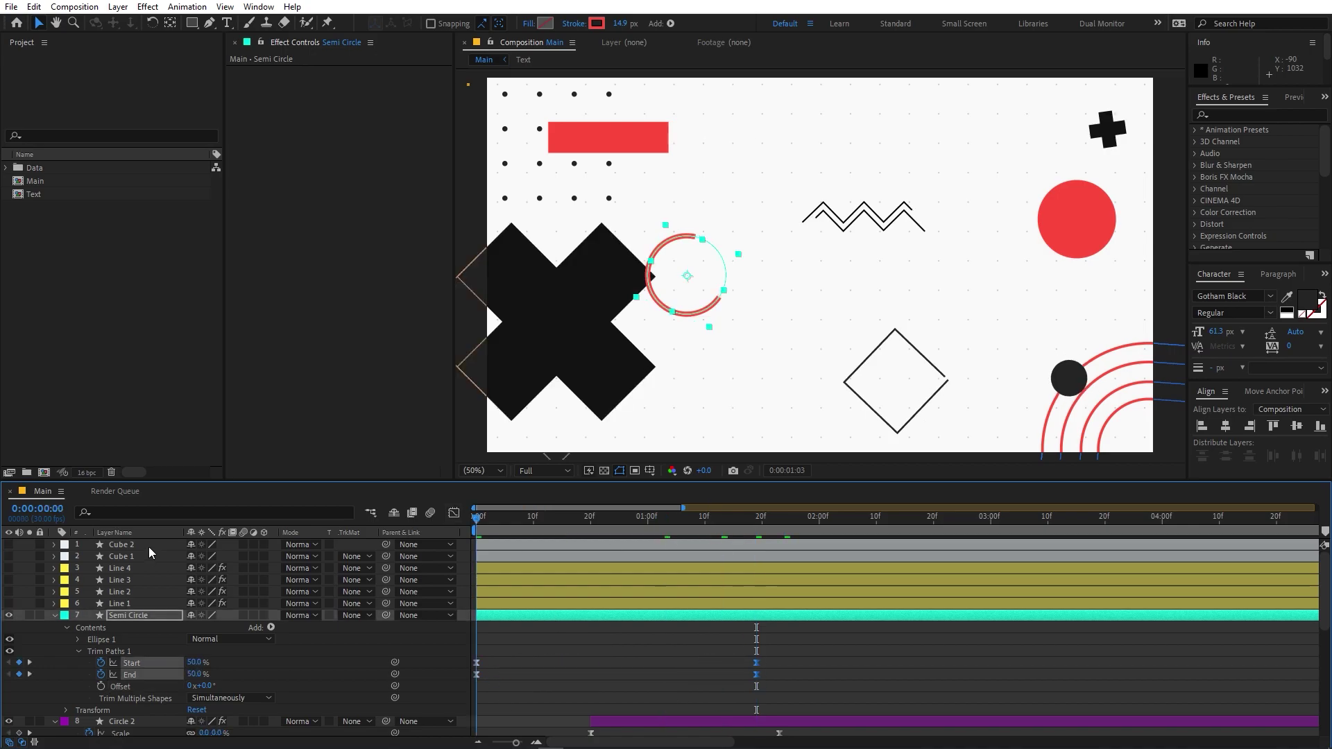
left_click(576, 663)
Make the Line 1, Line 2, Line 3 and Line 4 layers visible.
left_click(128, 605)
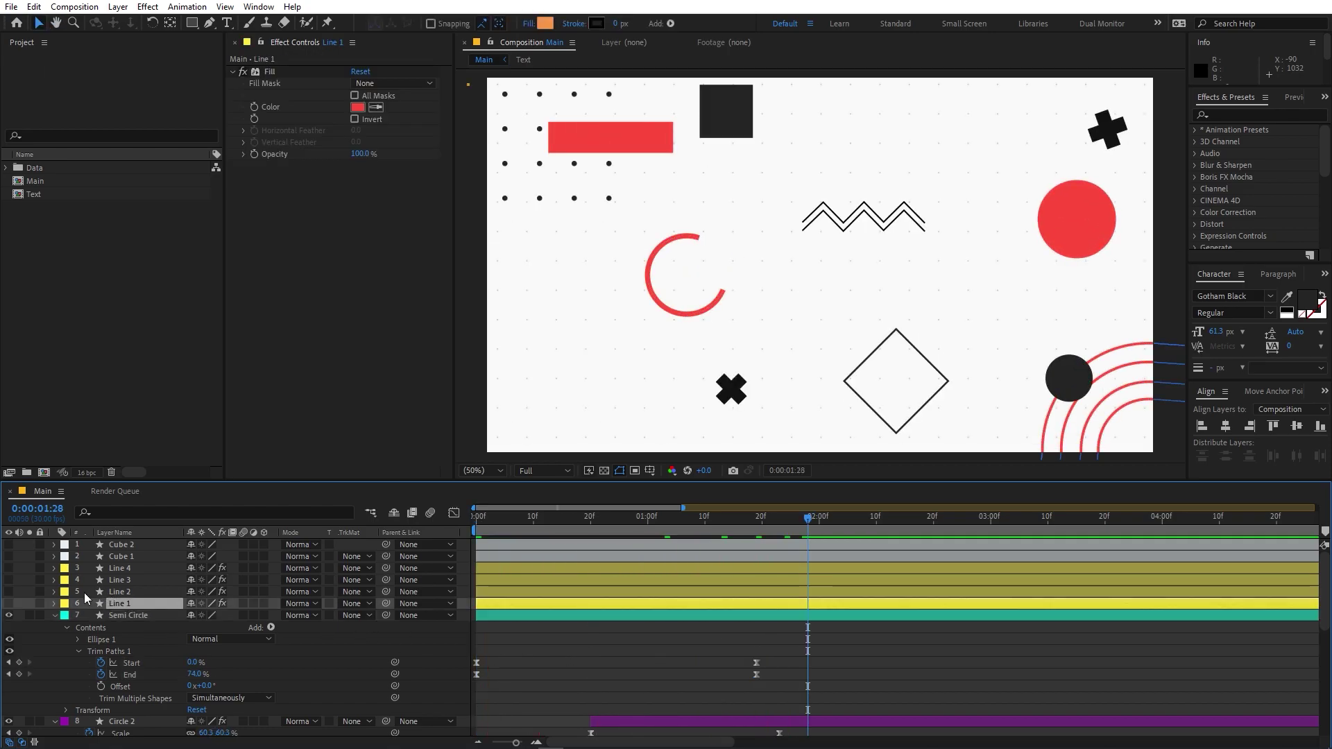
left_click(8, 603)
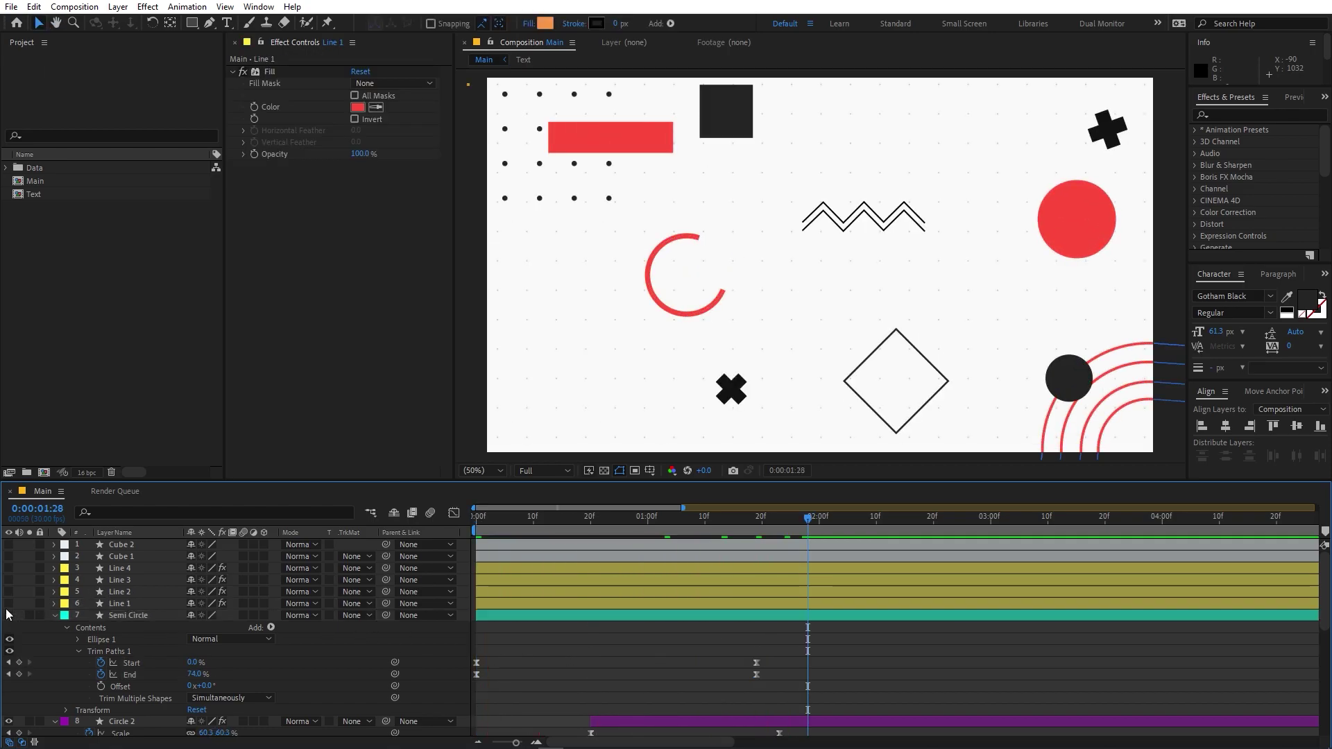
left_click(138, 570)
left_click_drag(13, 573, 9, 601)
Move the anchor point of Line 1 to the left end of the bar.
left_click(137, 605)
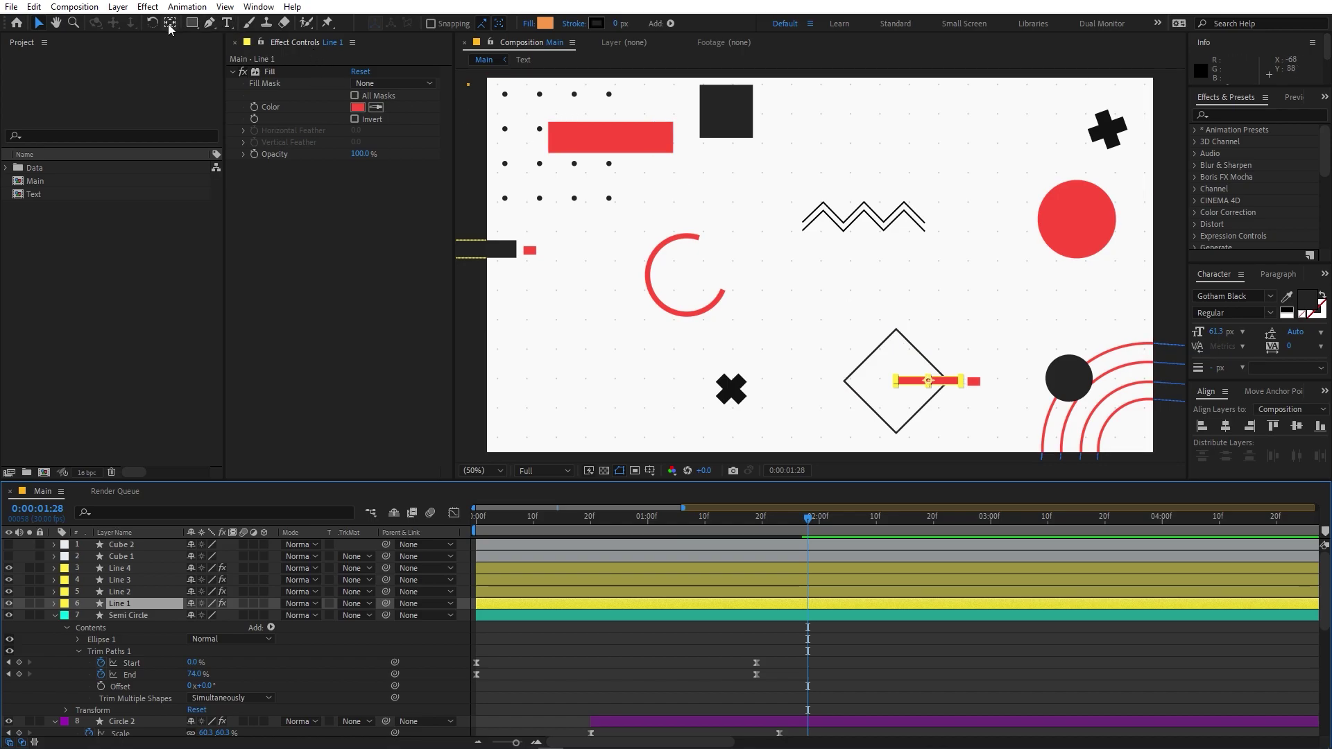
scroll(1034, 354, "up", 2)
key("space")
left_click_drag(1029, 375, 904, 85)
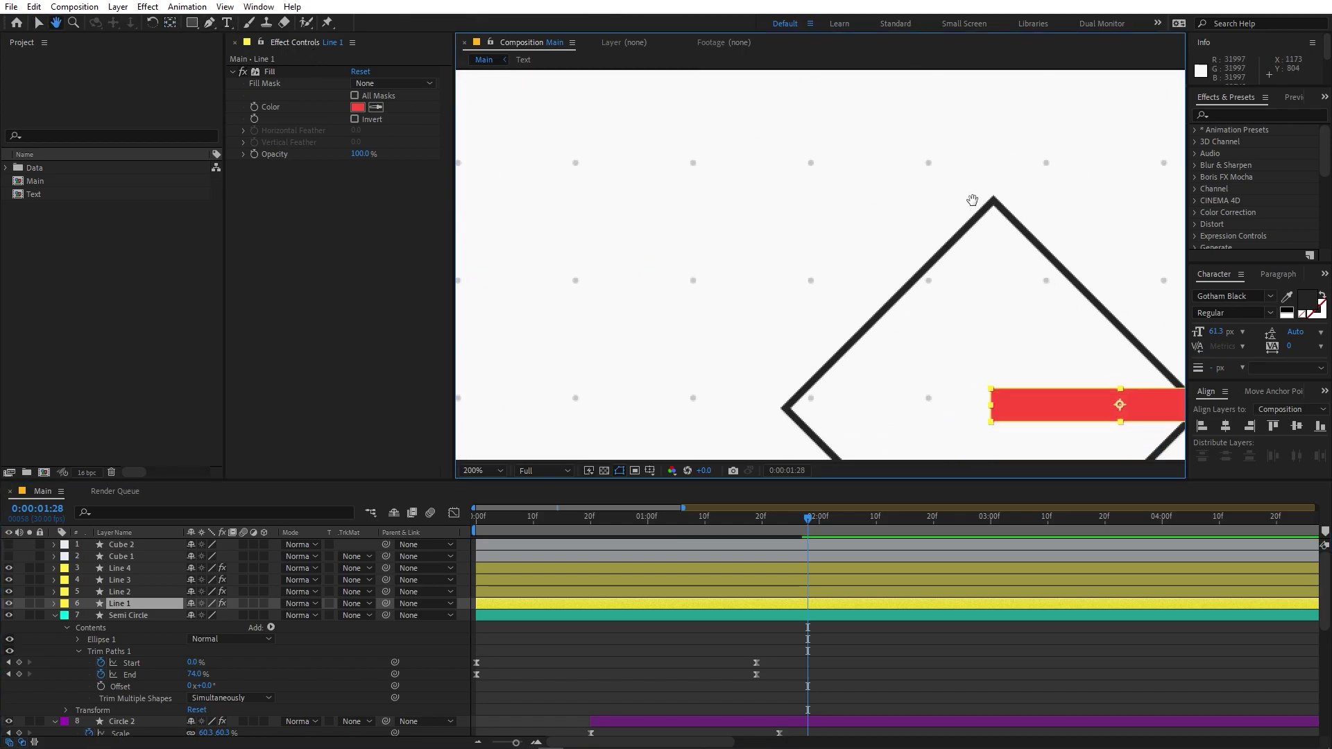
left_click_drag(1006, 448, 716, 248)
key("y")
left_click_drag(837, 232, 710, 238)
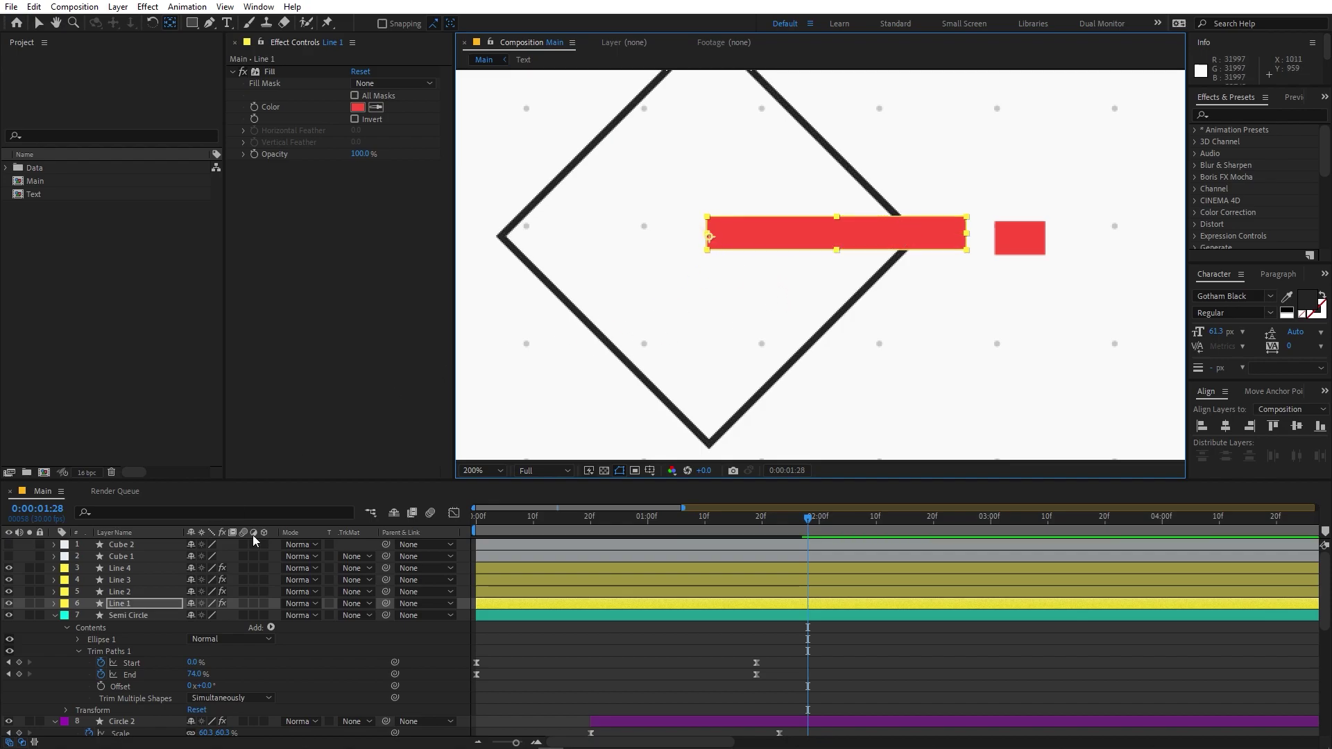
Move the anchor point of Line 3 to the right end of its black bar.
left_click(125, 592)
scroll(701, 316, "down", 4)
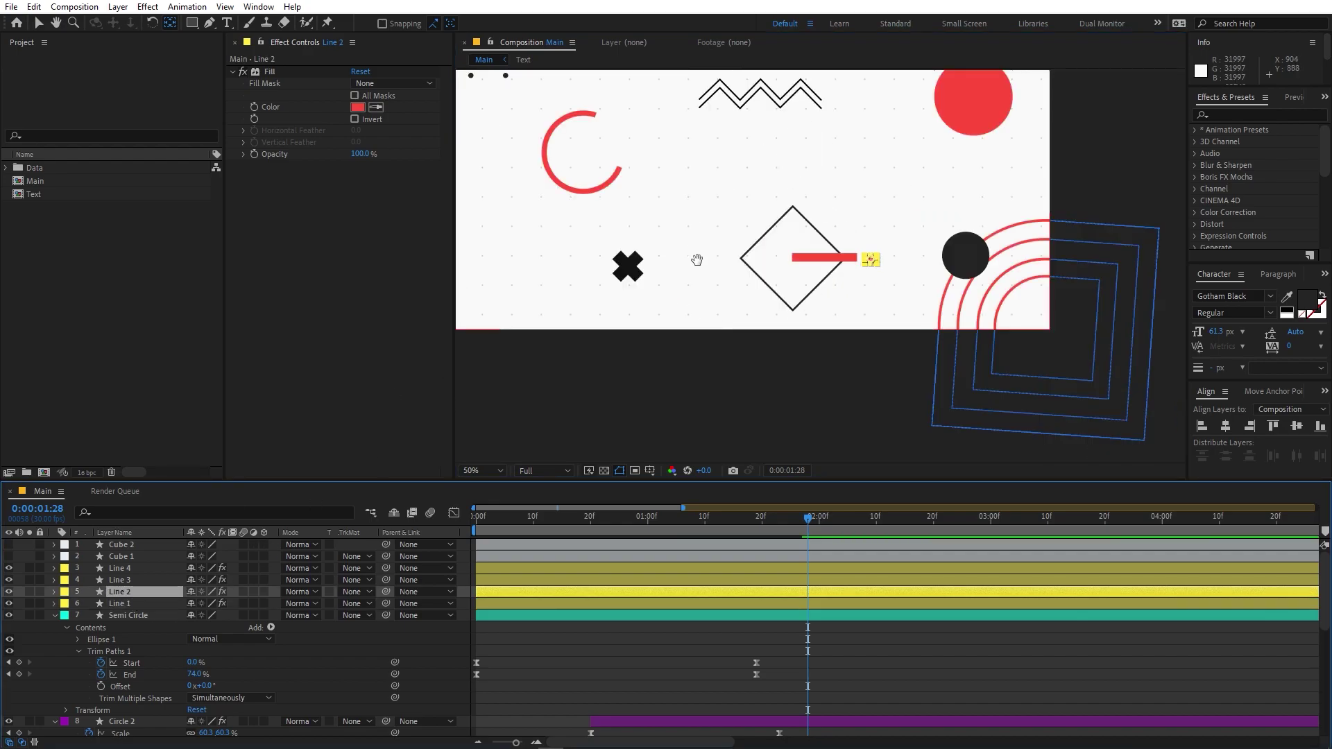
left_click_drag(697, 261, 817, 372)
left_click(132, 582)
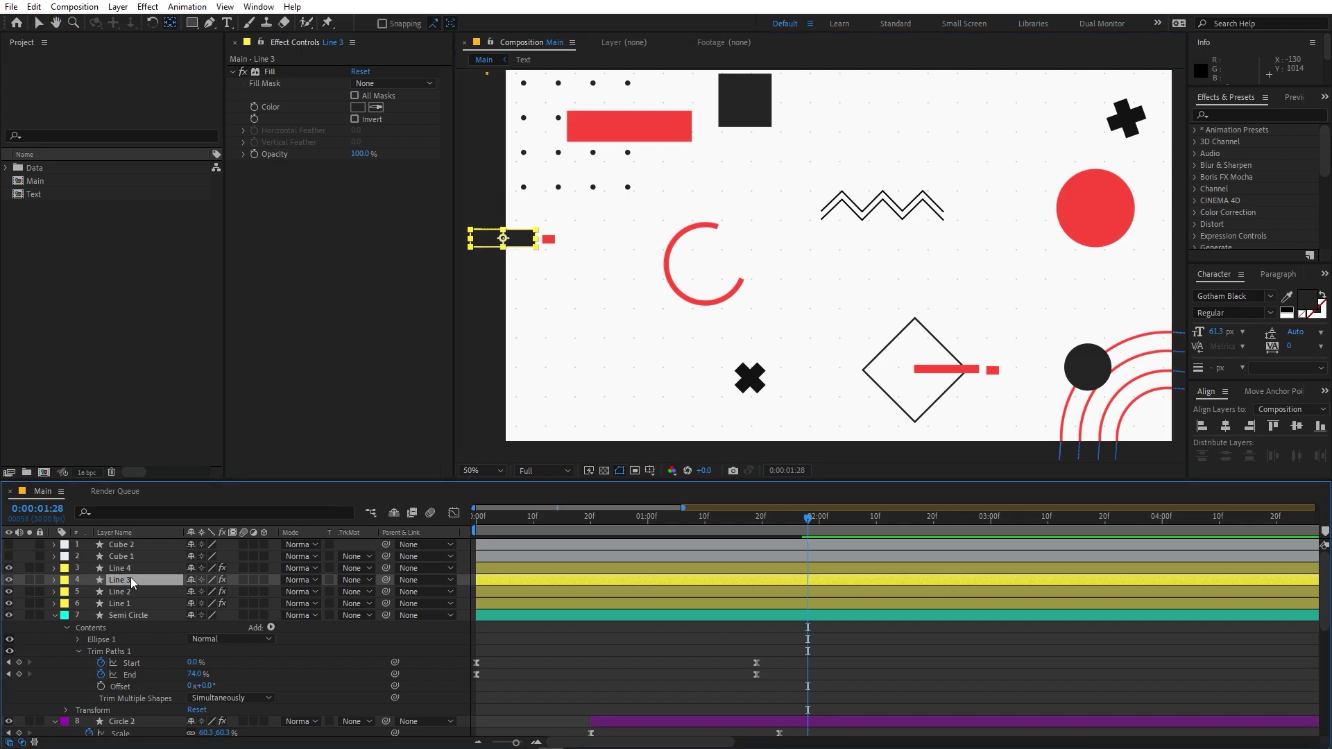
left_click_drag(503, 238, 533, 239)
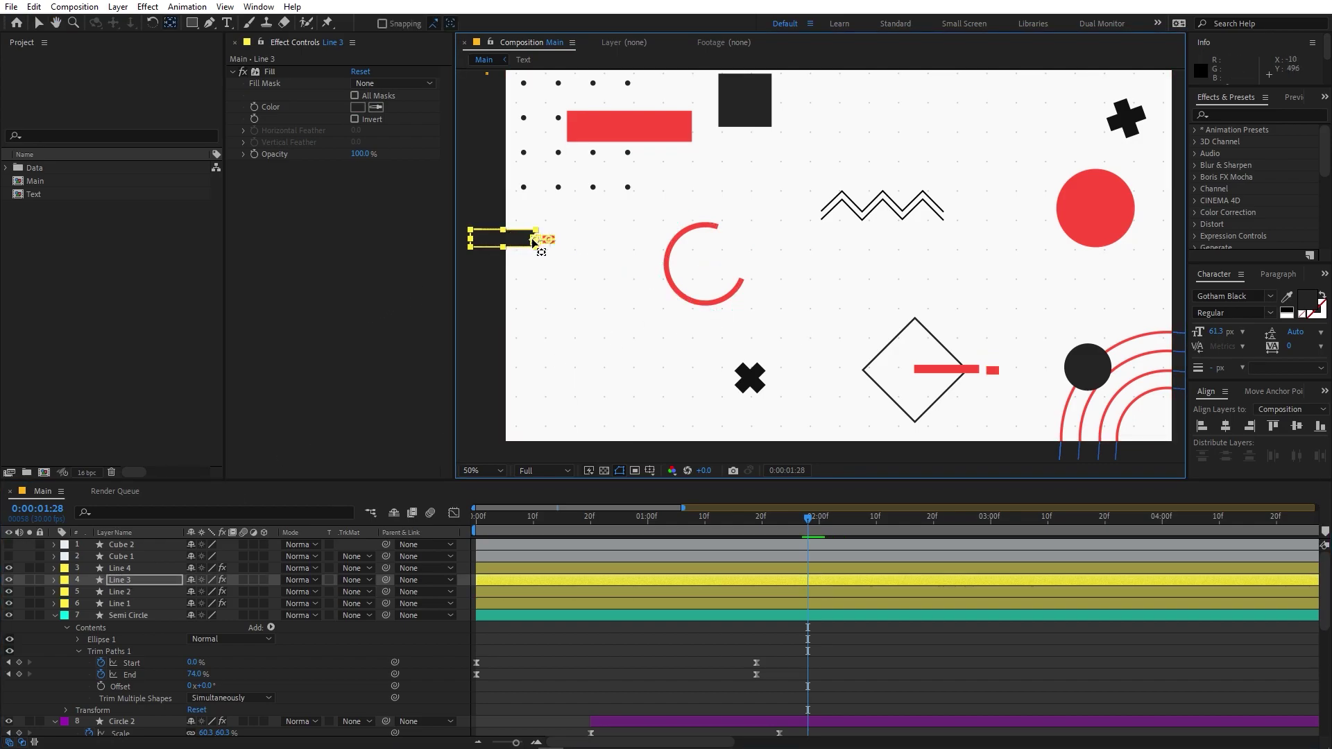
Keyframe the current Scale of Line 1 and Line 3 at 1:28 and set their horizontal Scale to 0% at frame 0.
left_click(123, 604, "ctrl")
key("s")
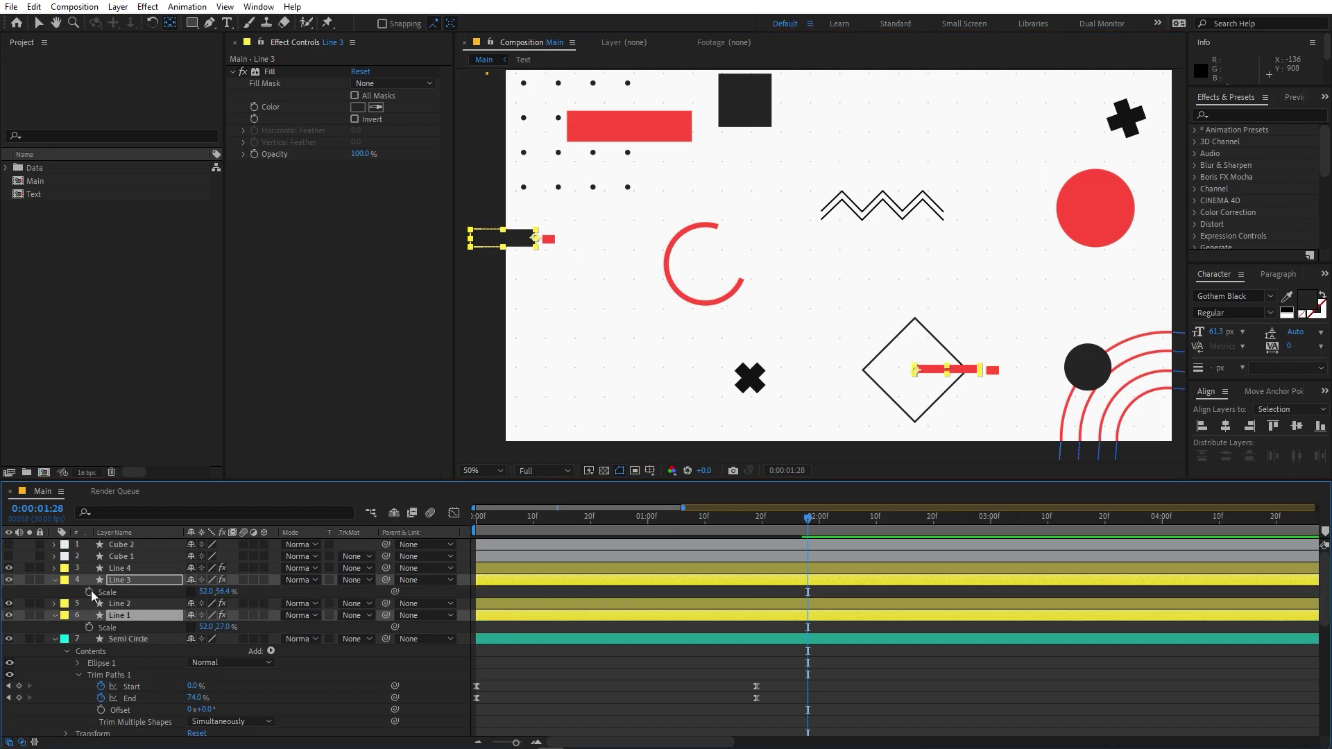
left_click(89, 592)
key("Home")
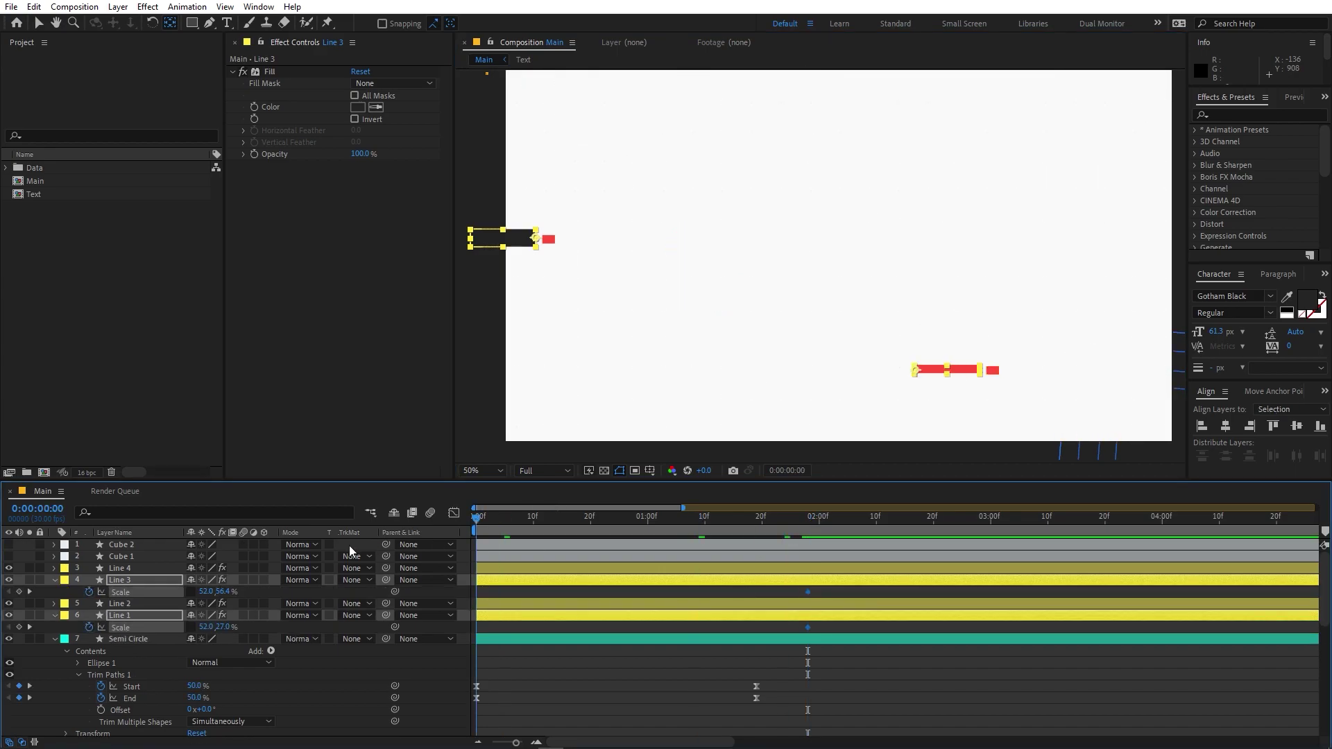
left_click(207, 591)
type("0")
key("Return")
key("space")
Ease the Scale keyframes of Line 1 and Line 3, shape their speed curves to peak early, and preview.
left_click_drag(821, 591, 436, 632)
key("F9")
left_click(458, 514)
left_click_drag(754, 652, 485, 636)
left_click_drag(753, 676, 486, 687)
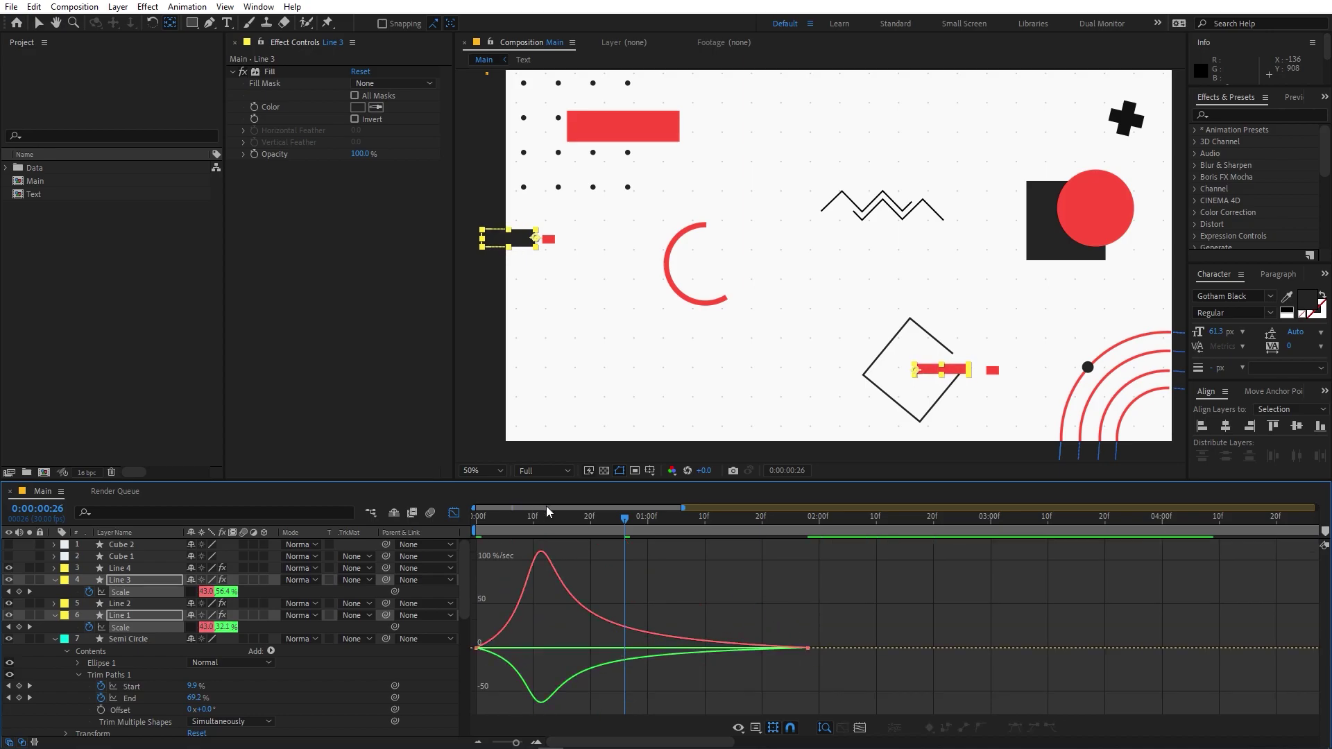
key("Home")
left_click(455, 513)
key("space")
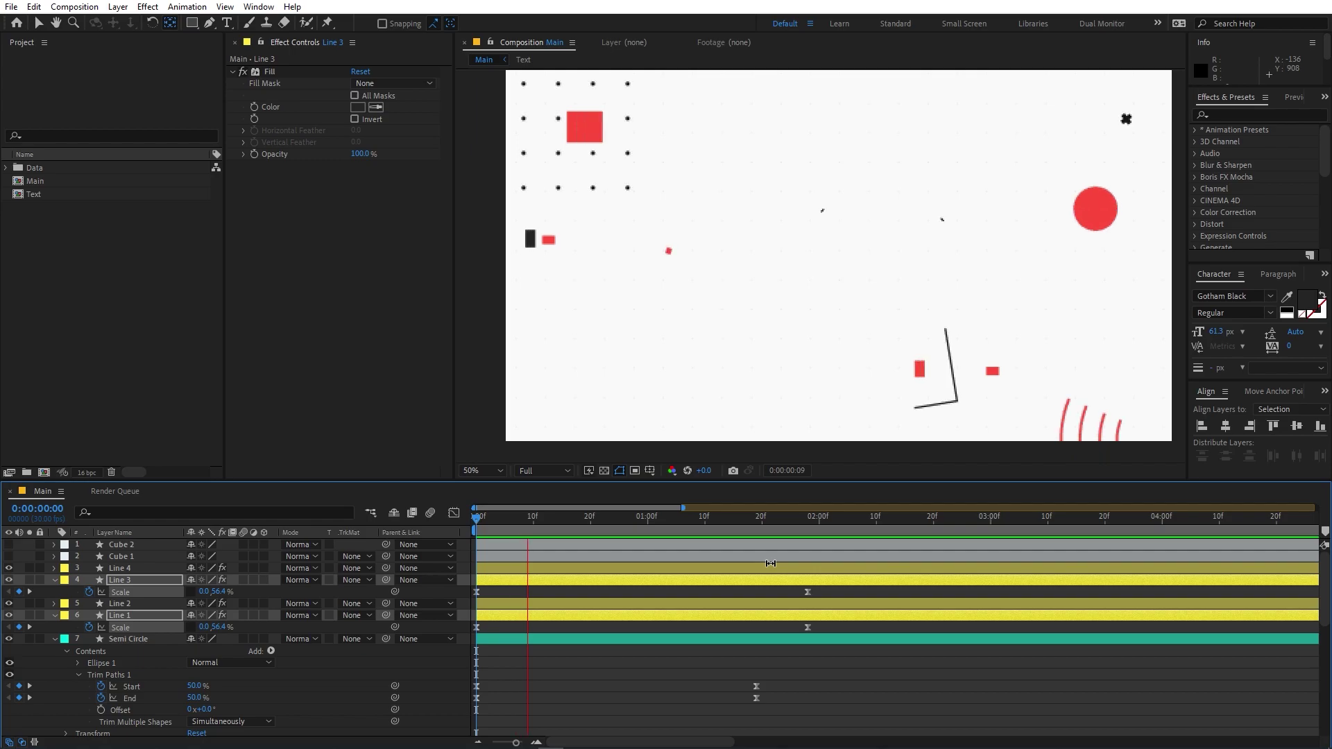
Copy the Square layer's opacity keyframes onto Line 2 and Line 4 from frame 0, and preview the flicker.
left_click(627, 600)
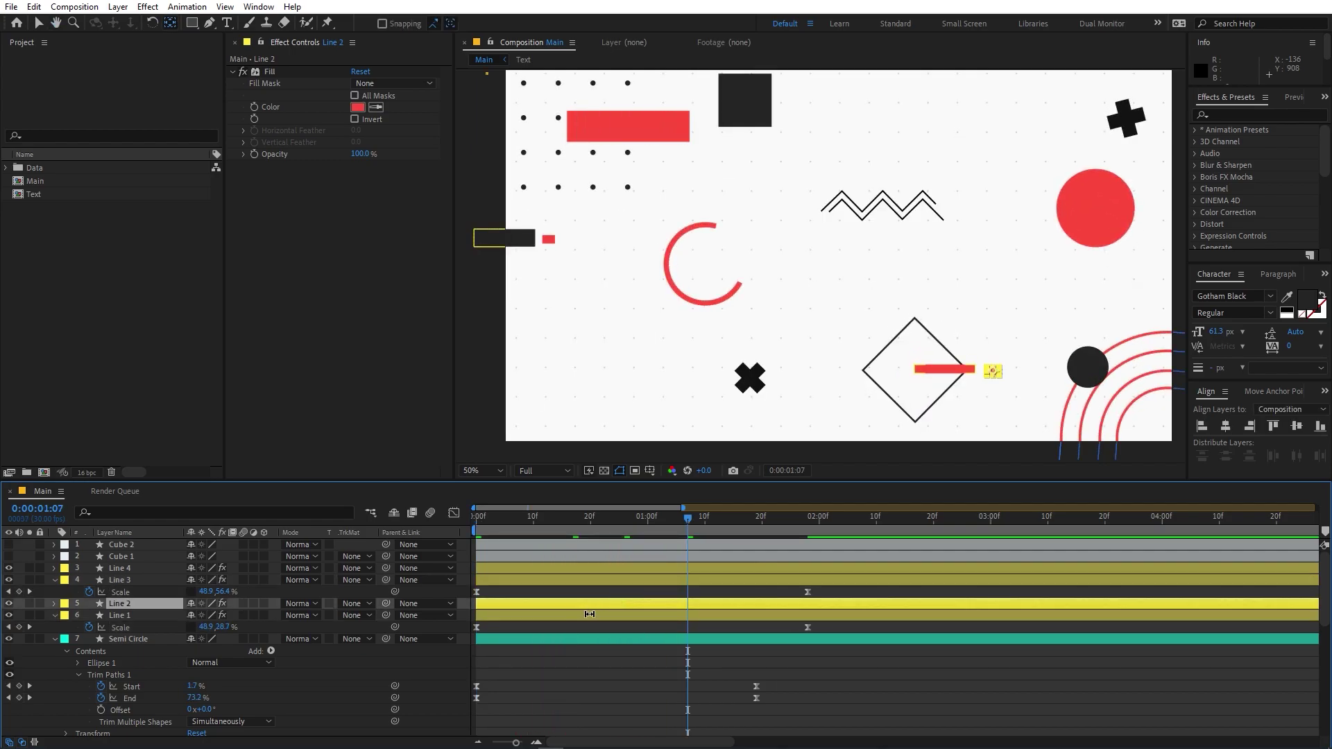
left_click(594, 569)
left_click(518, 605, "ctrl")
left_click_drag(553, 521, 439, 541)
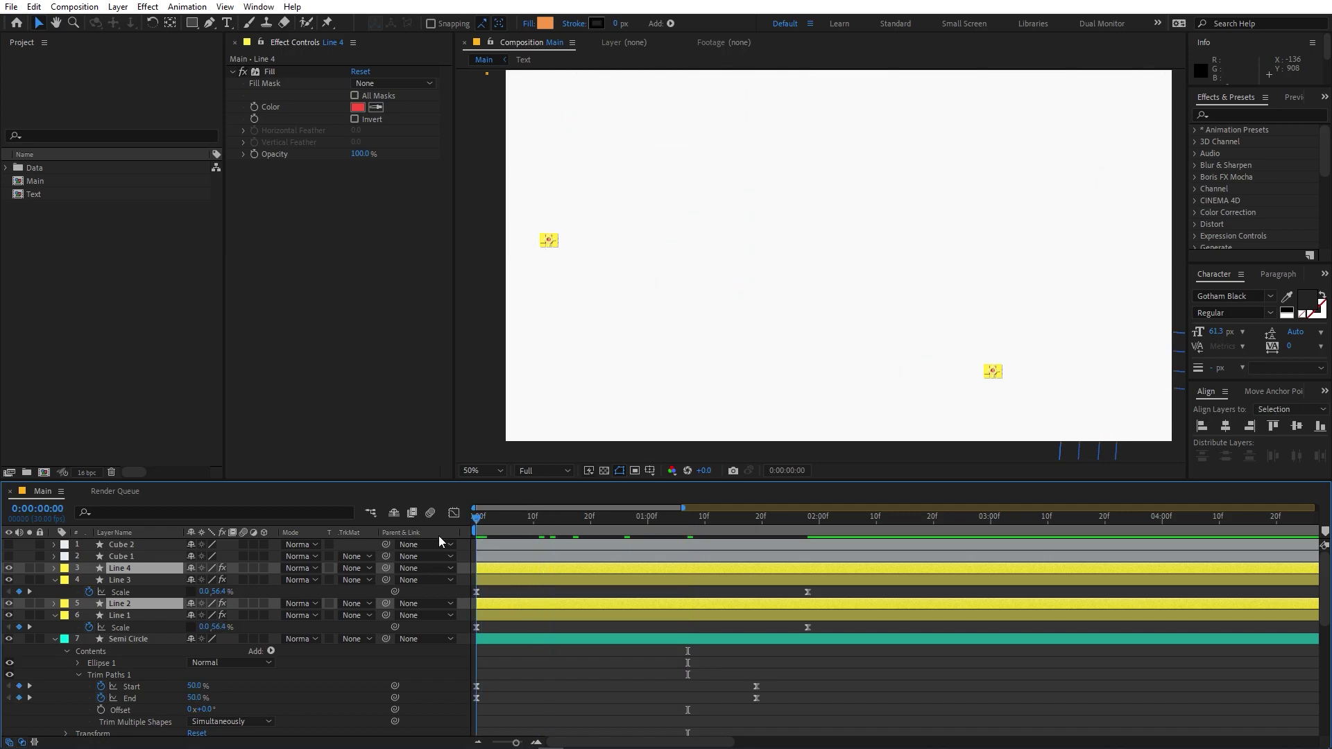
scroll(591, 667, "down", 5)
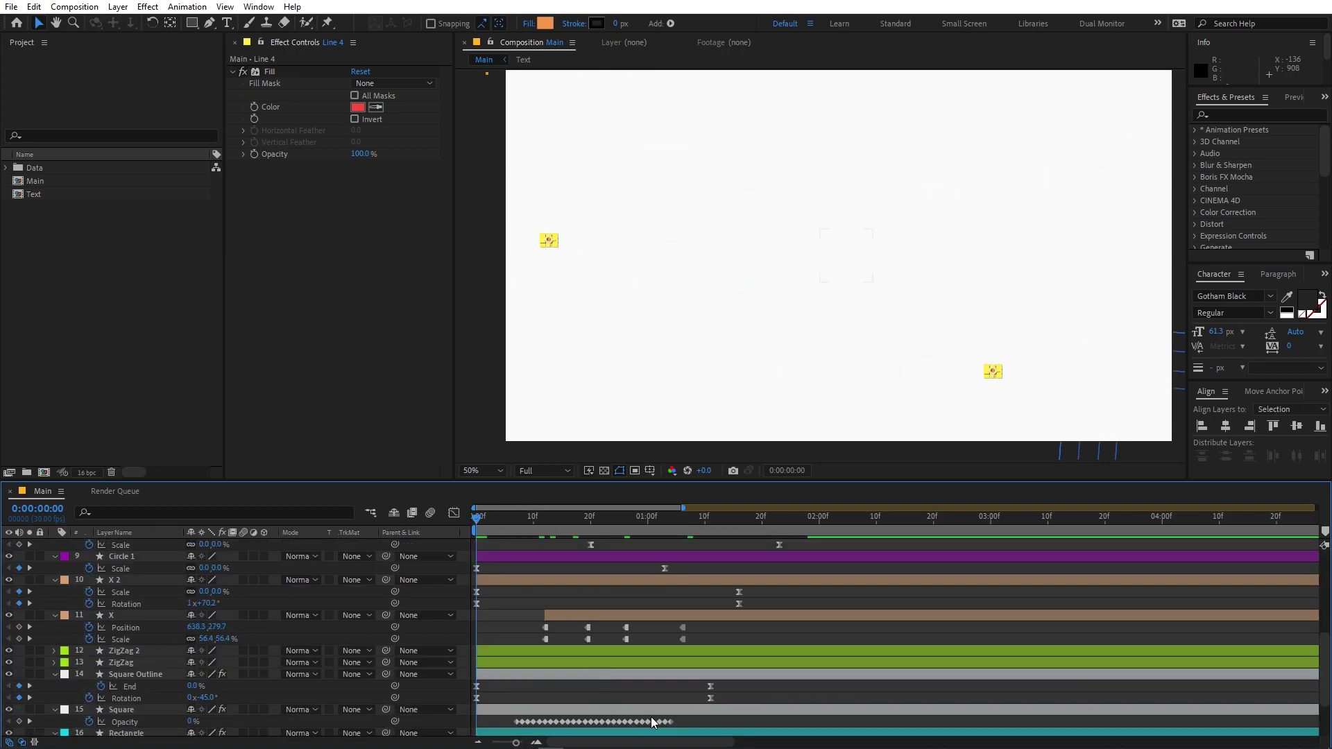
left_click(513, 725)
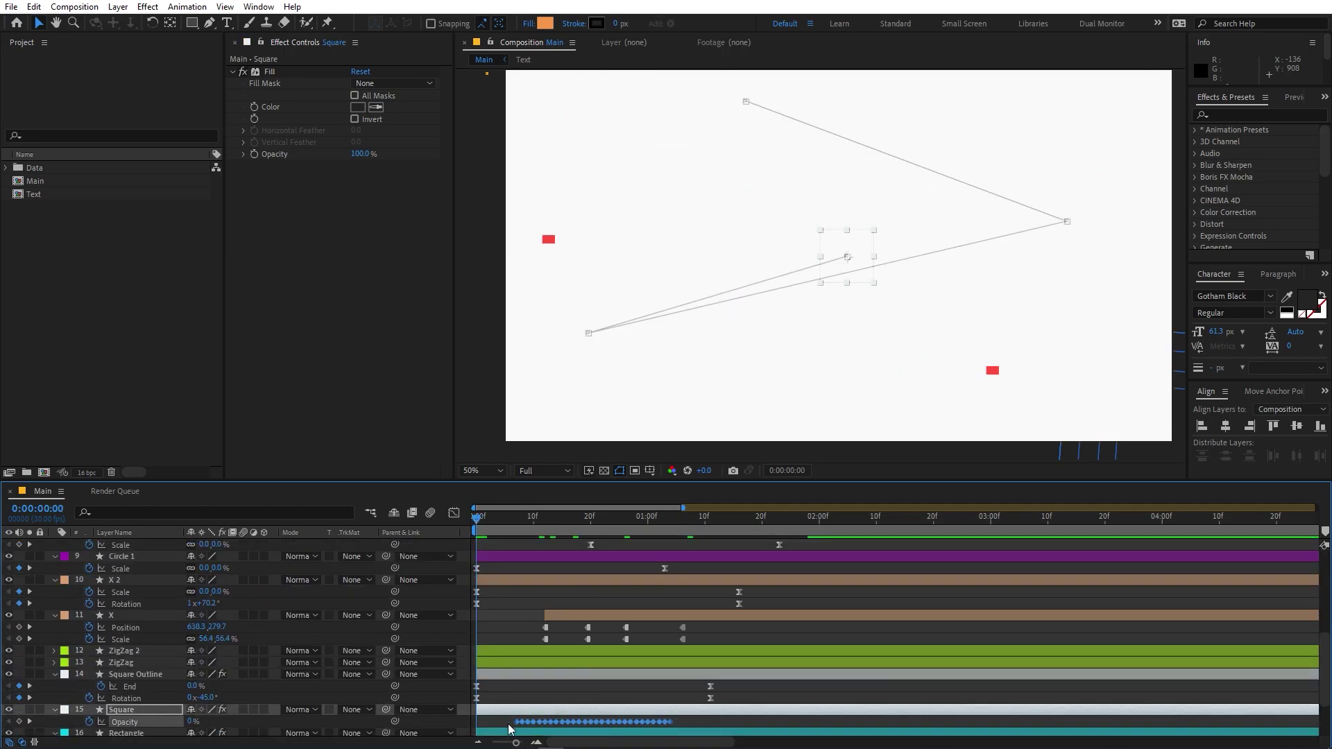
scroll(543, 645, "up", 5)
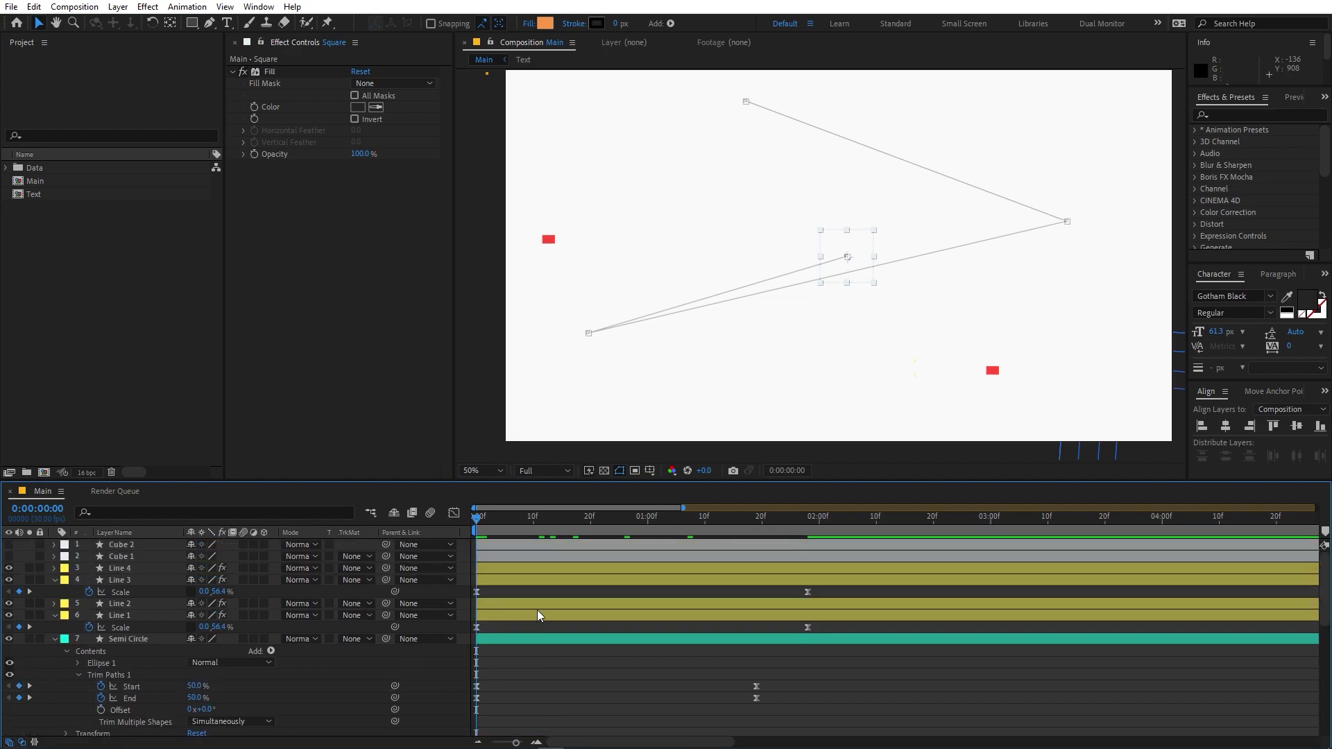
left_click(498, 570)
left_click(505, 604, "ctrl")
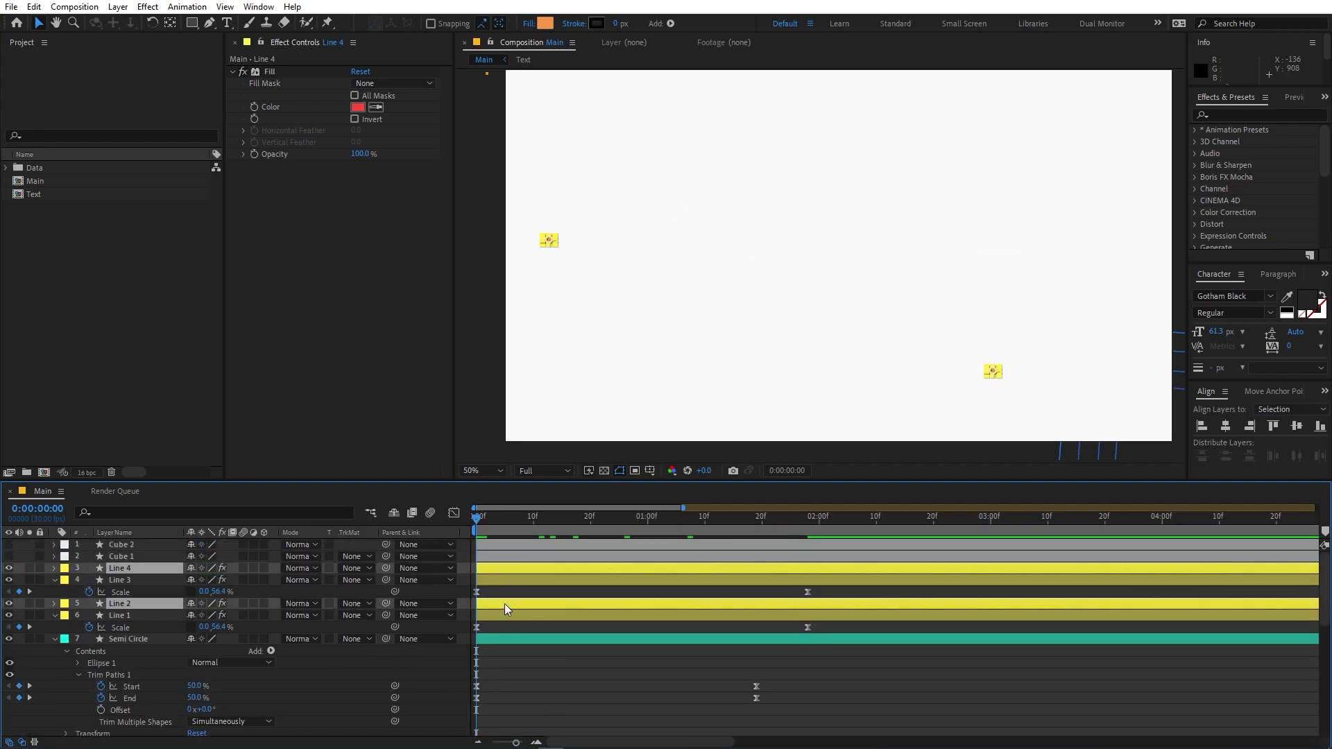
key("space")
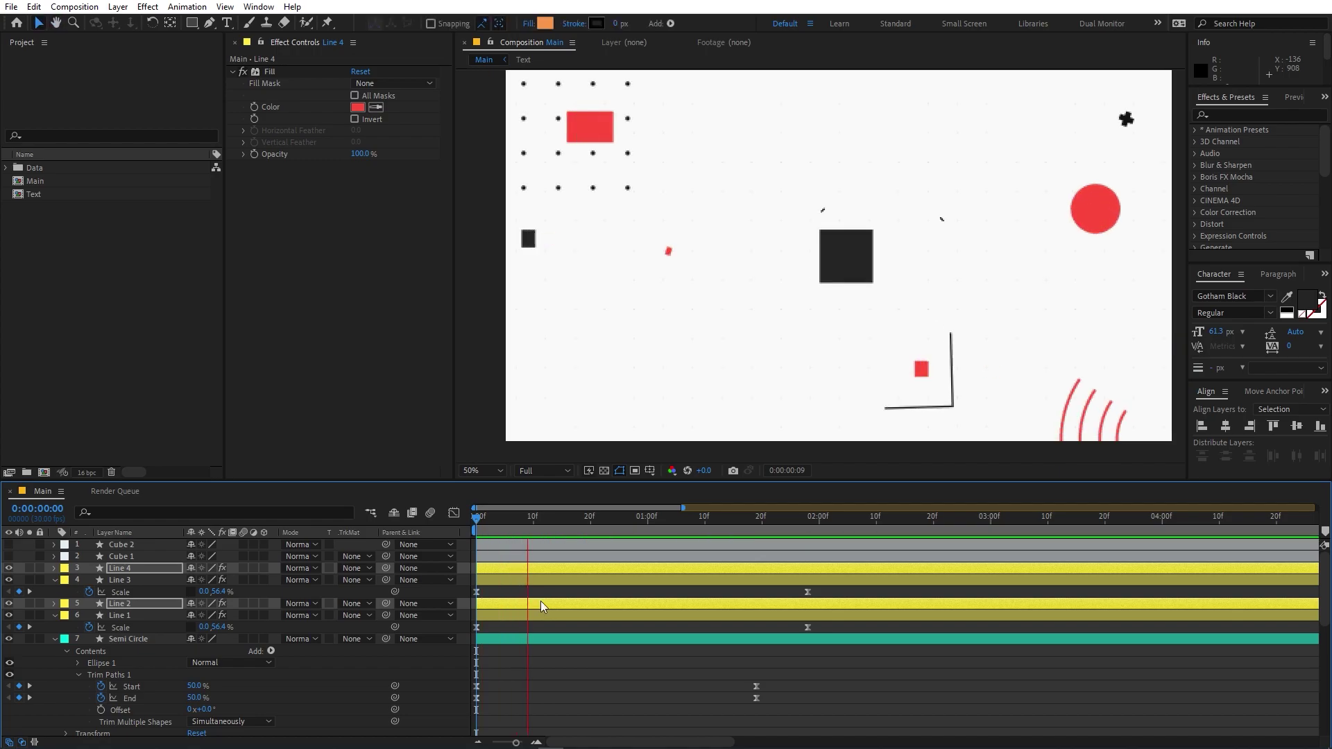
key("space")
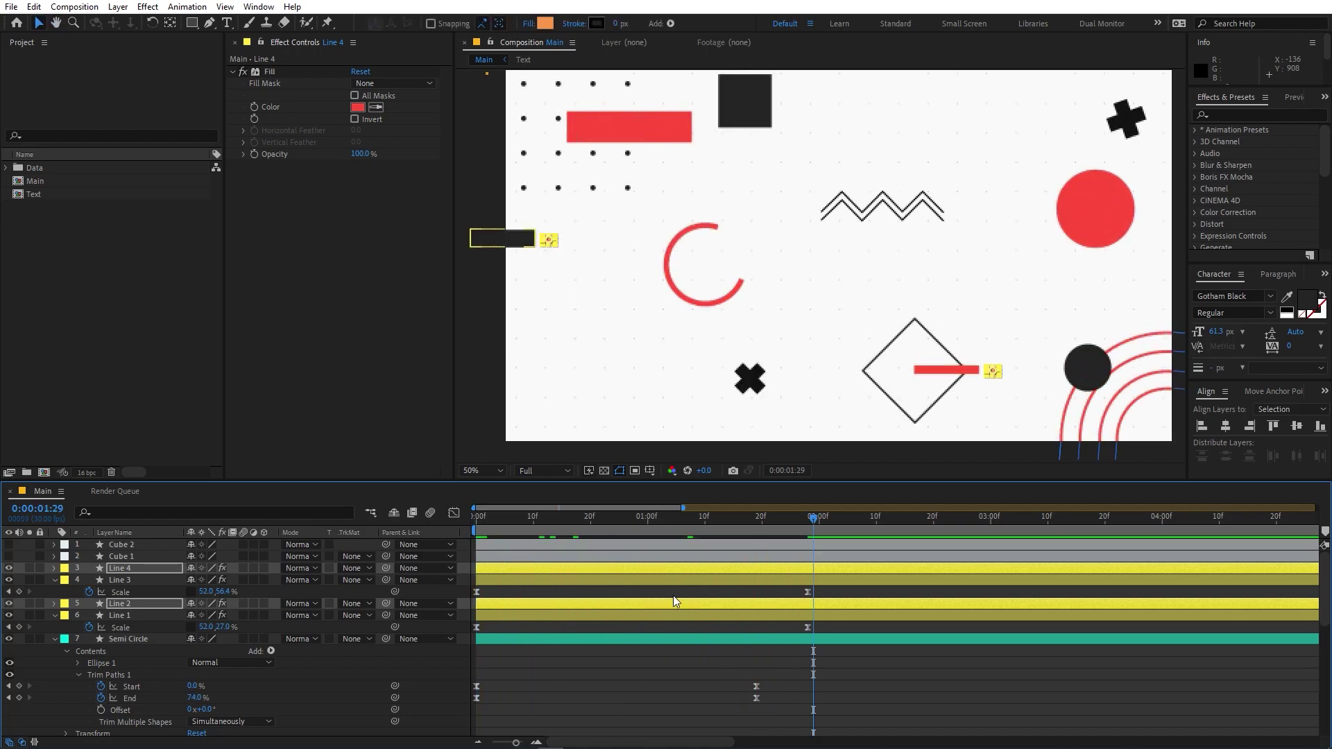
Offset the Line 3 and Line 4 layers together to start at about frame 19, and preview.
left_click(671, 594)
left_click(587, 580)
left_click(585, 571, "ctrl")
left_click_drag(531, 575, 641, 577)
key("space")
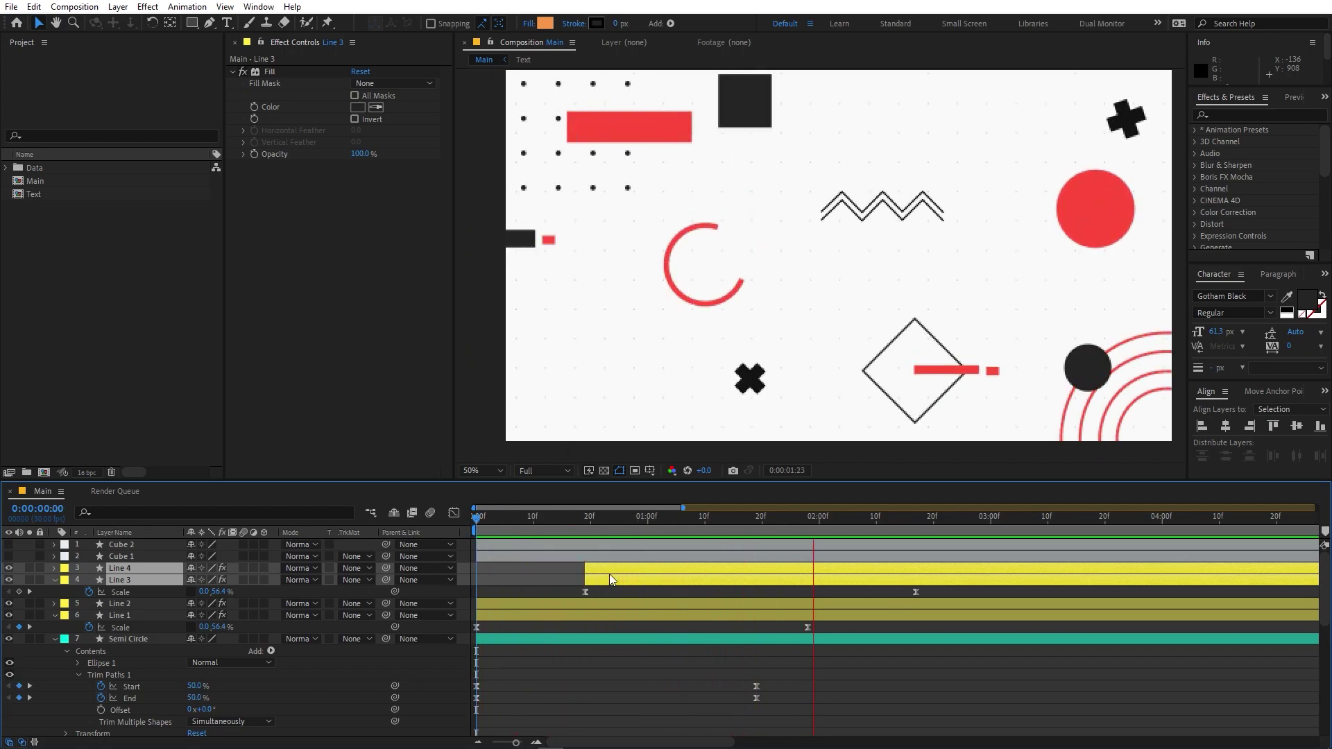
Make the Cube 1 and Cube 2 layers visible.
left_click(563, 577)
left_click(122, 556)
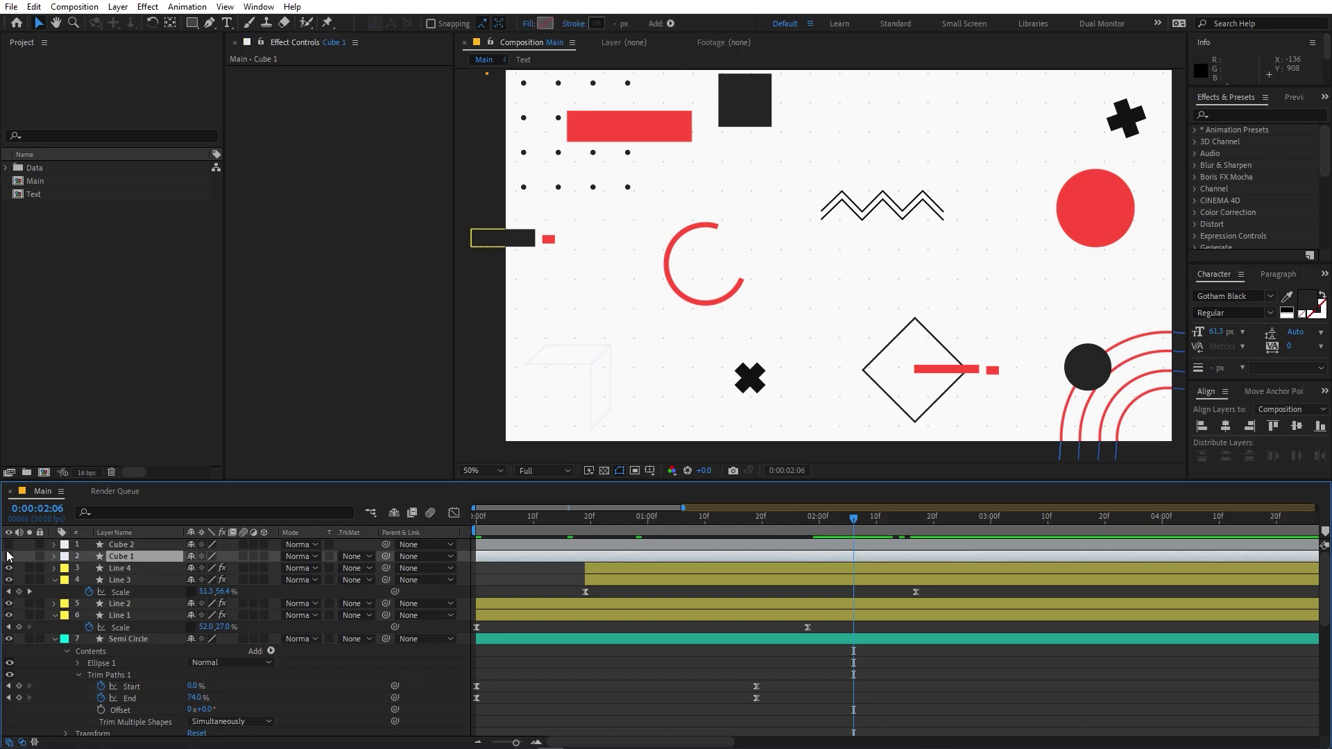
left_click(9, 545)
Keyframe the current Scale of Cube 1 and Cube 2 at 1:02 and set both to 0% at frame 0.
left_click_drag(714, 518, 659, 540)
left_click(549, 539, "shift")
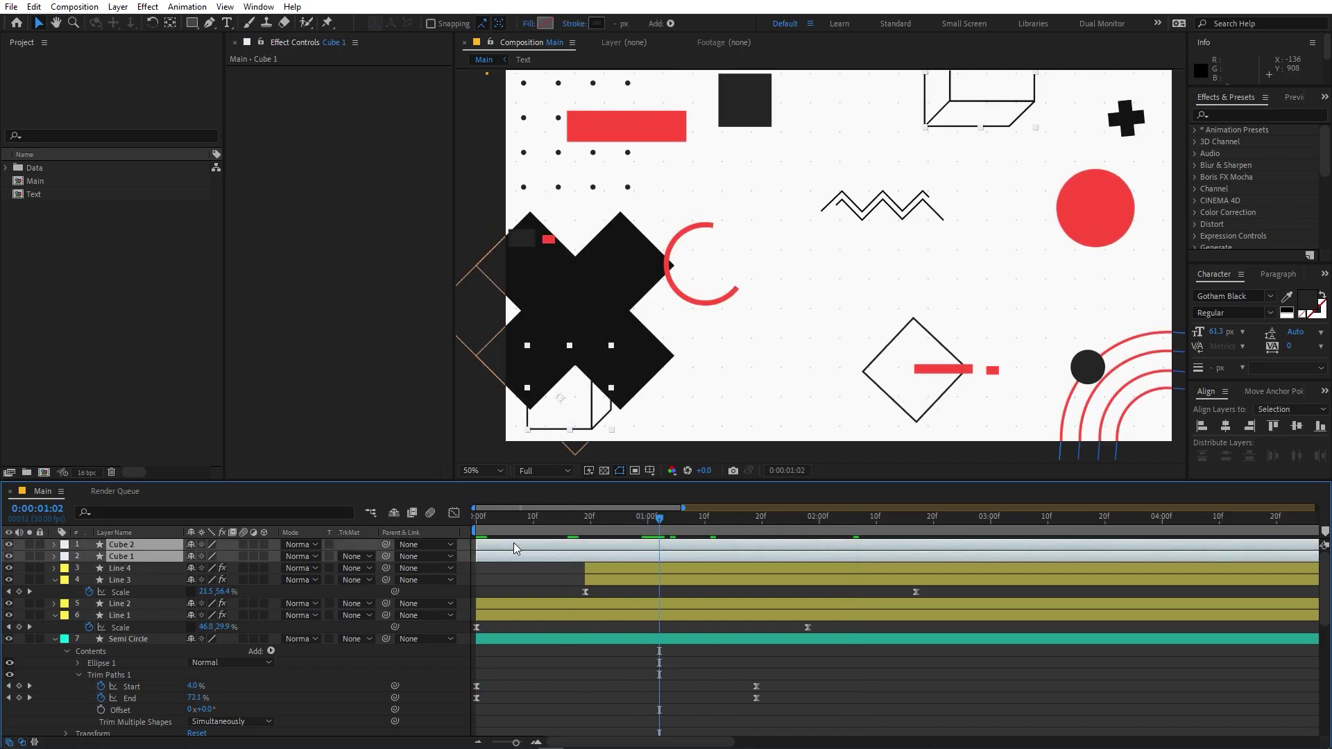
key("s")
left_click_drag(652, 533, 270, 556)
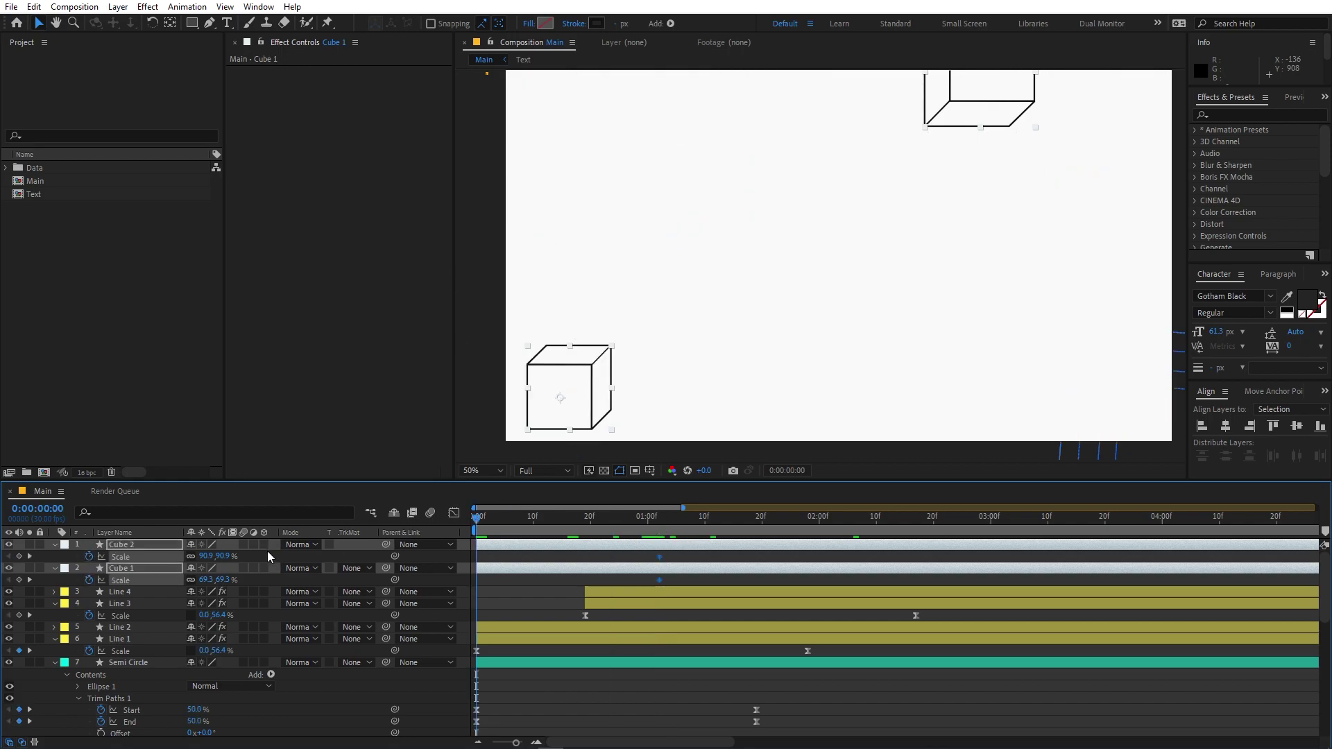
left_click(206, 556)
type("0")
key("Return")
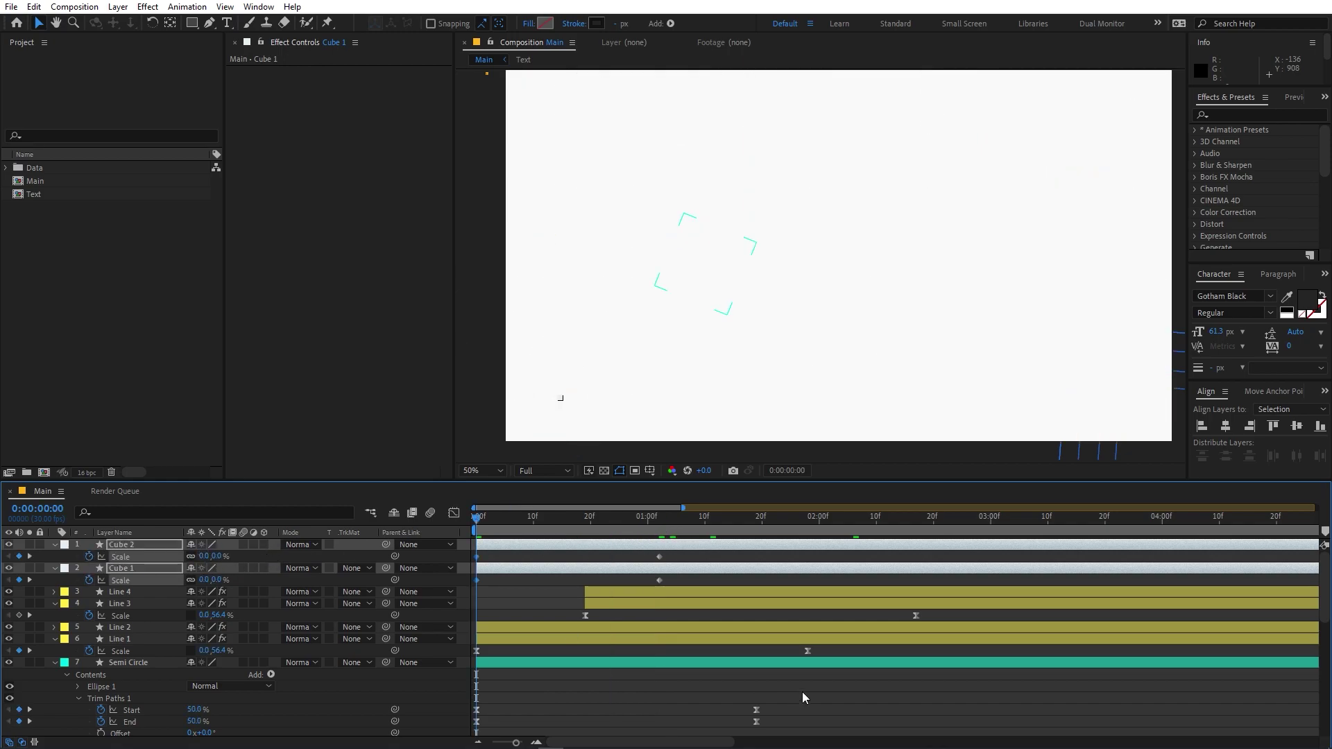
Ease both cubes' Scale keyframes, shape their speed curves into a sharp early peak, and preview the animation.
left_click_drag(681, 555, 458, 594)
left_click_drag(688, 609, 448, 743)
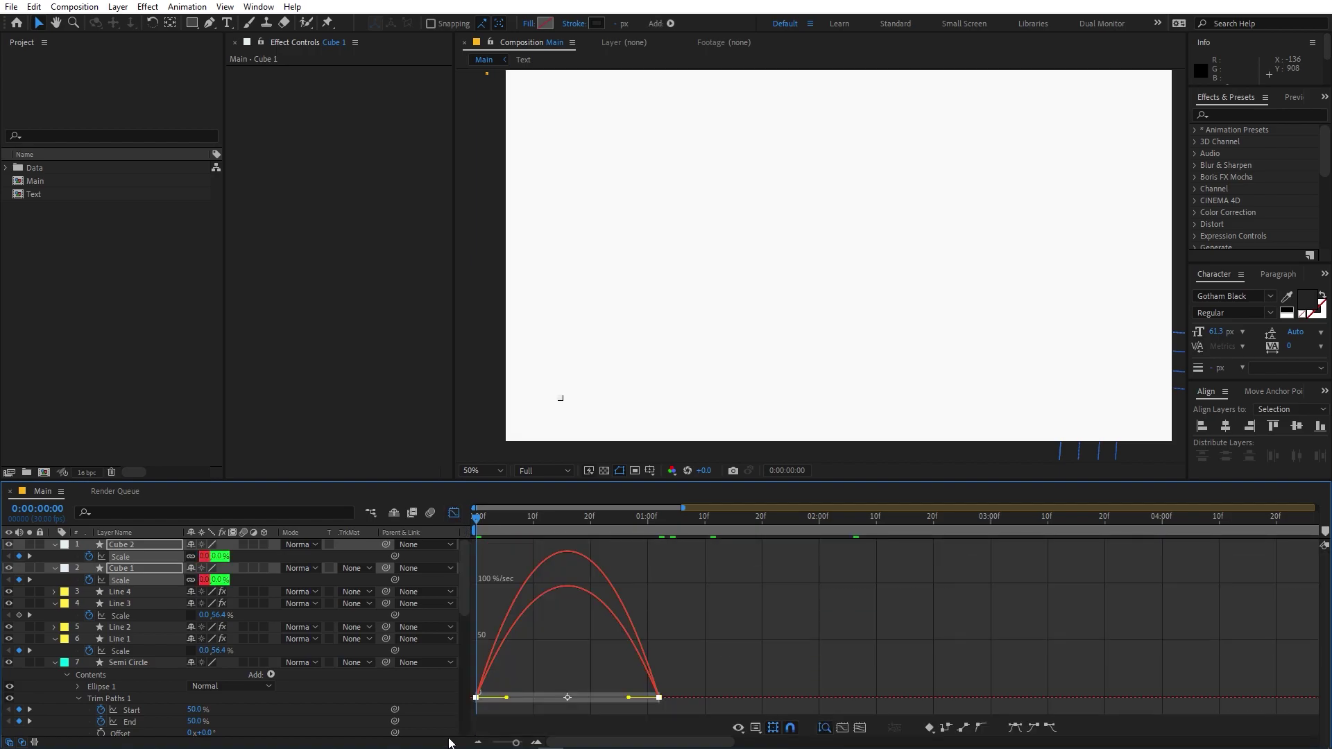
left_click_drag(627, 698, 545, 701)
left_click(752, 605)
key("space")
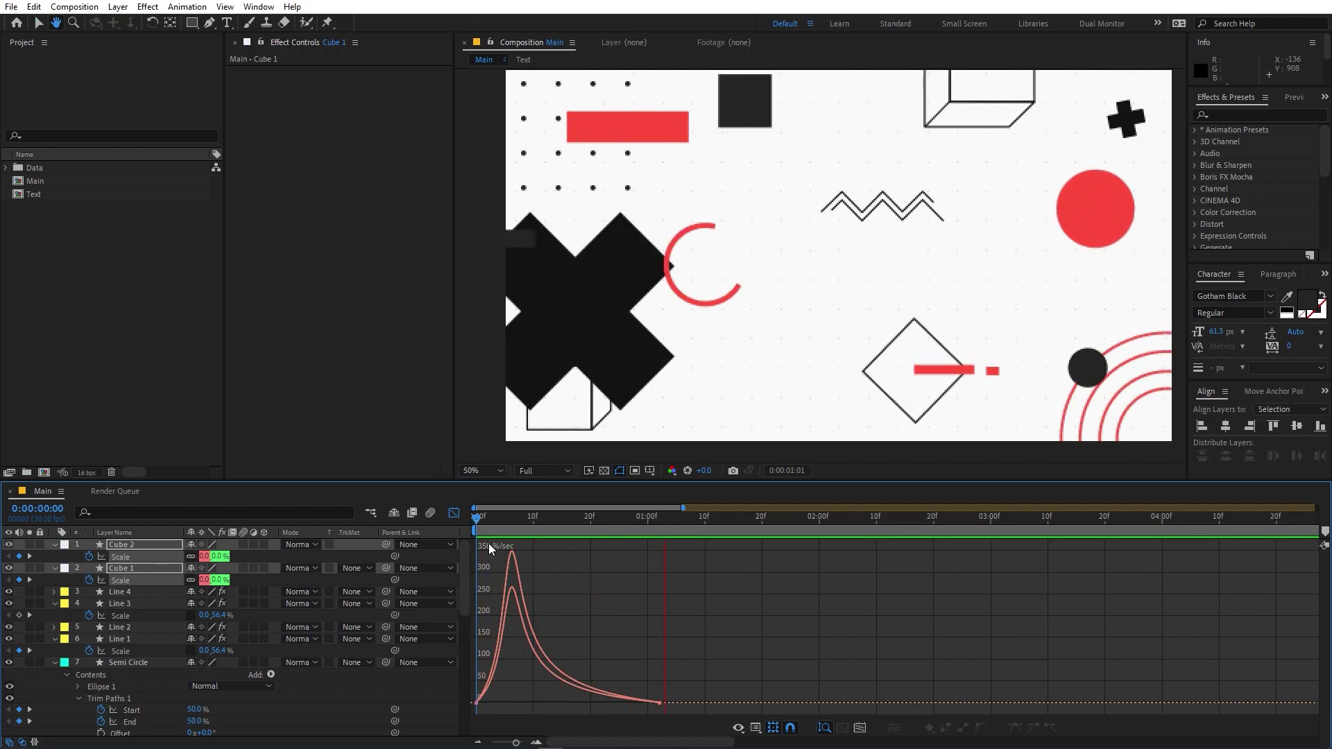
Offset the Cube 2 layer to start at about frame 16, fit the composition in the viewer, and preview.
key("shift+F3")
left_click_drag(616, 543, 708, 543)
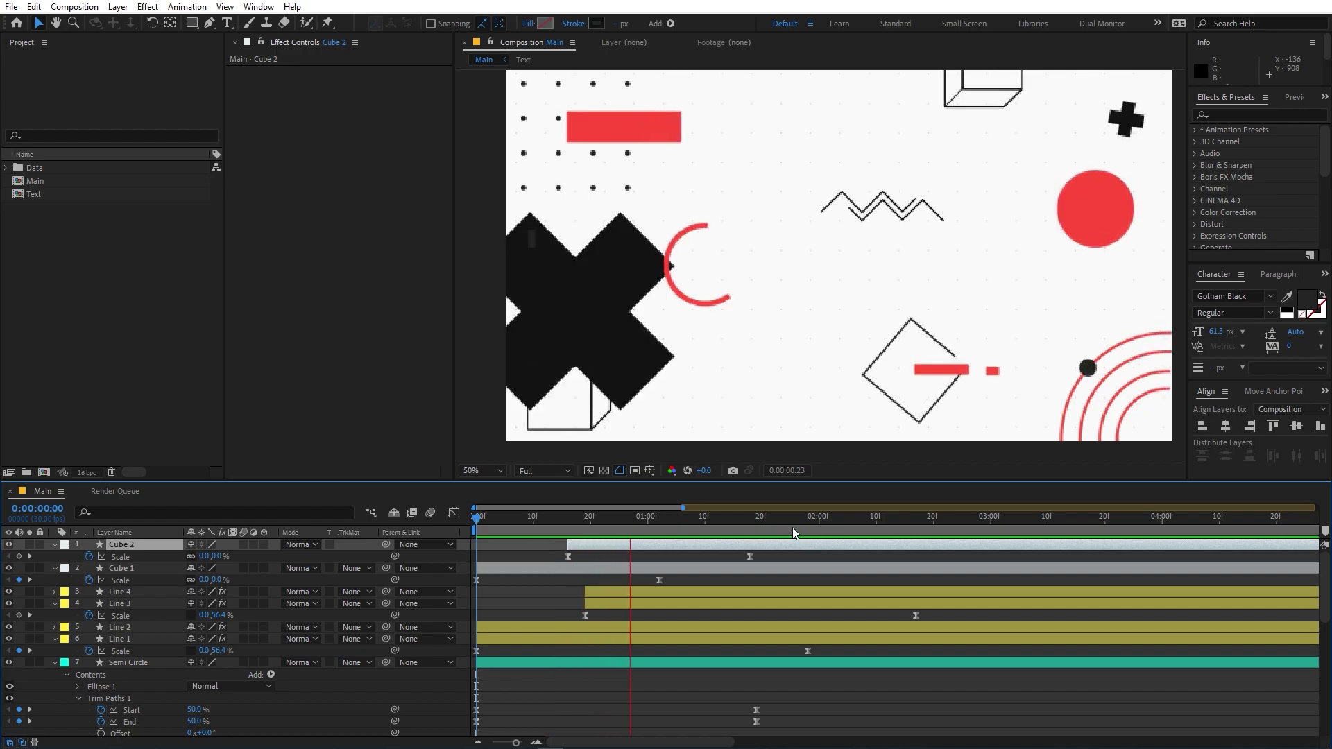
left_click(483, 471)
left_click(490, 505)
key("space")
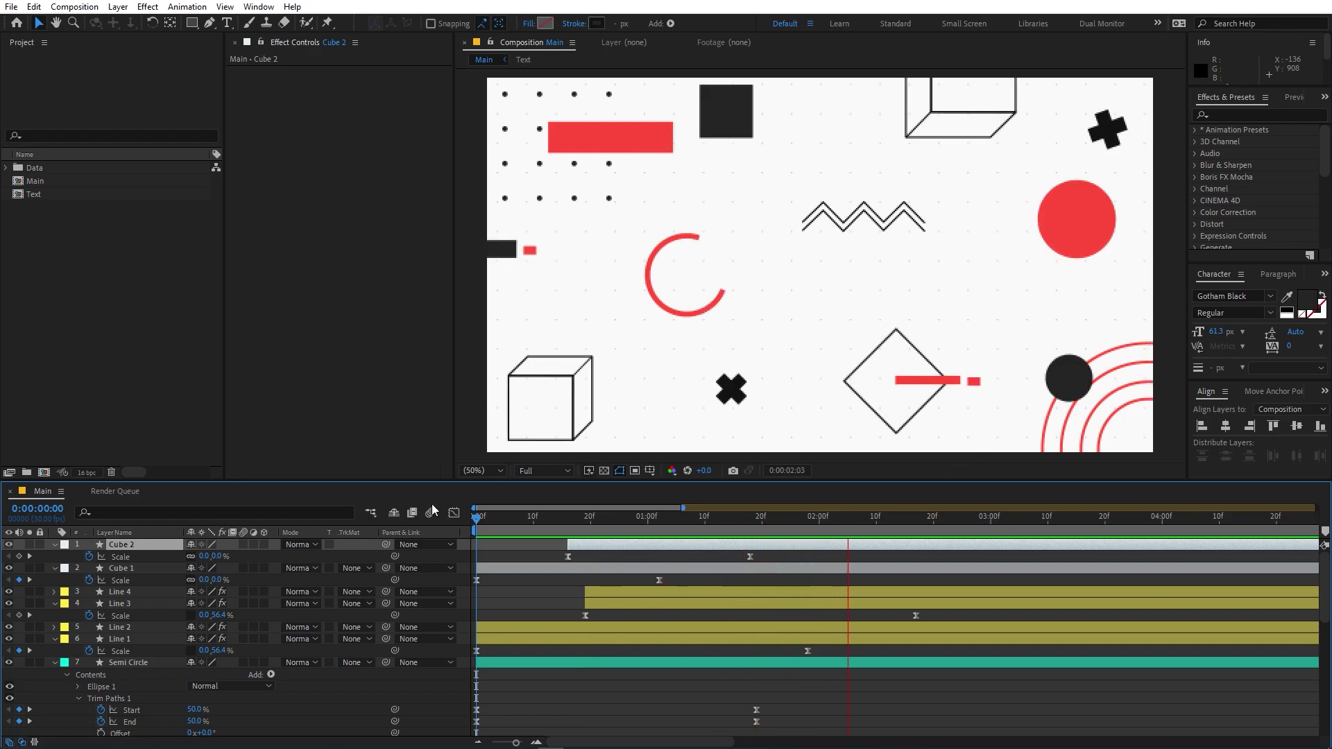
Collapse the revealed properties of all layers, deselect everything, and return to frame 0.
key("ctrl+a")
key("u")
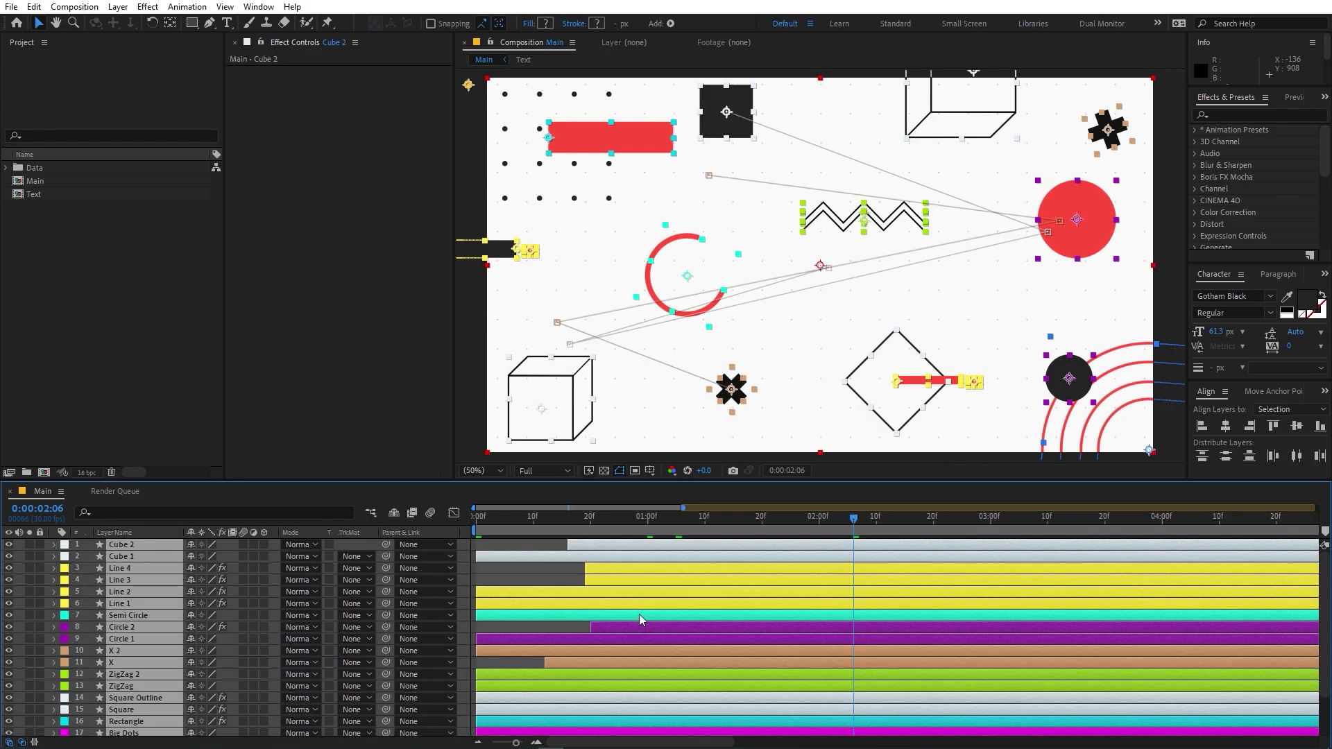
key("ctrl+shift+a")
key("Home")
Make the Text composition layer visible.
scroll(614, 607, "down", 2)
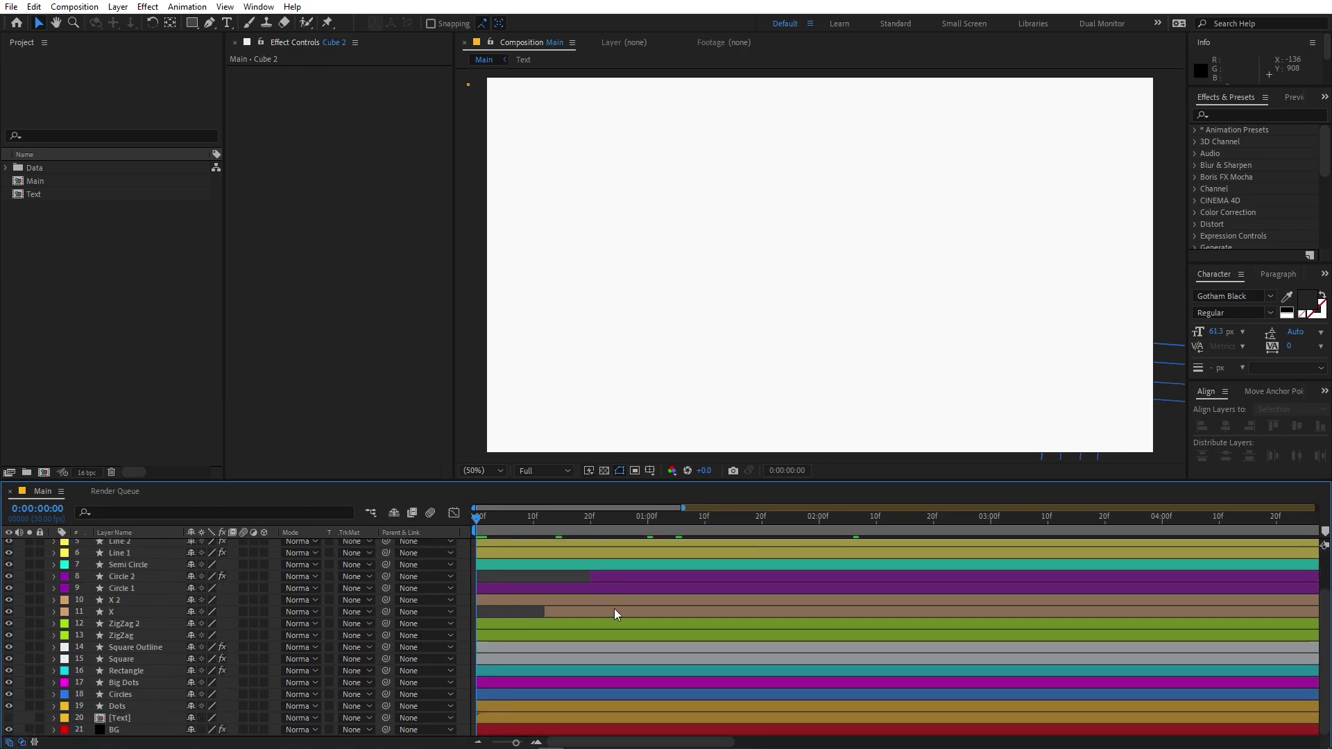
left_click(53, 719)
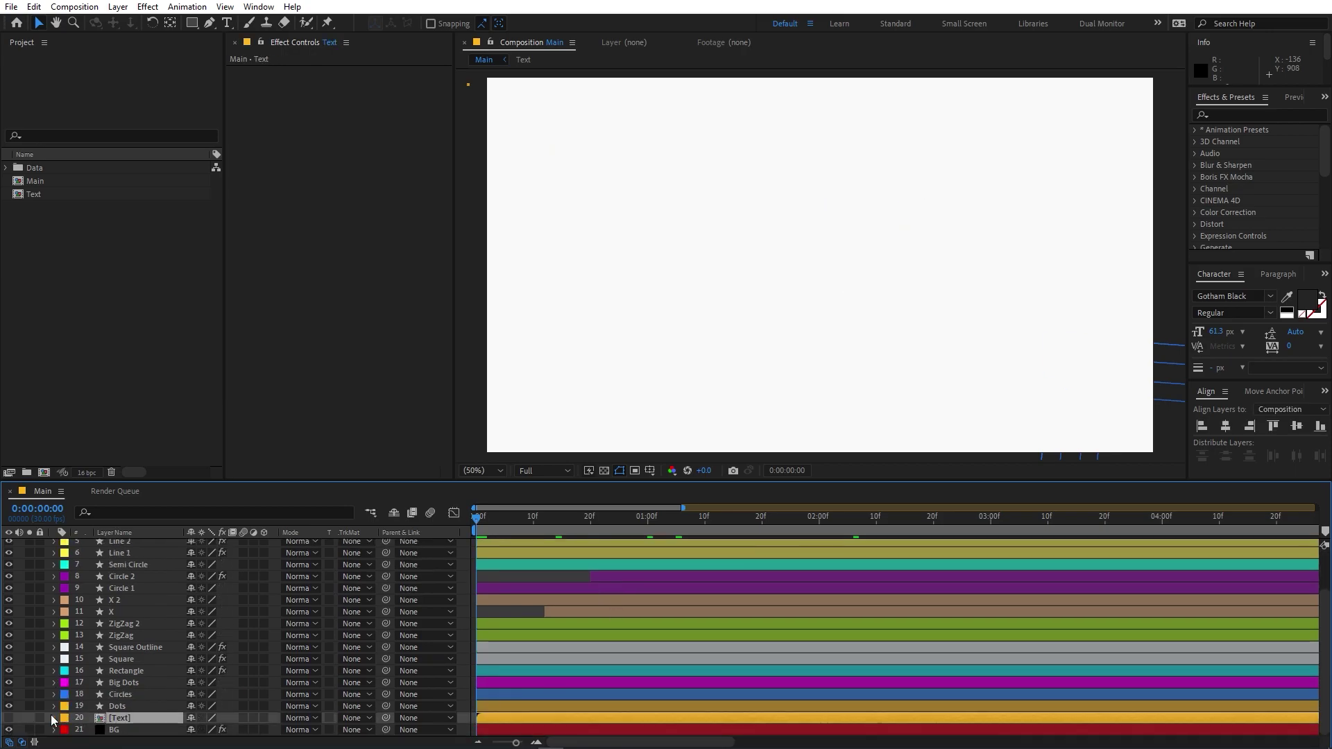
left_click(9, 718)
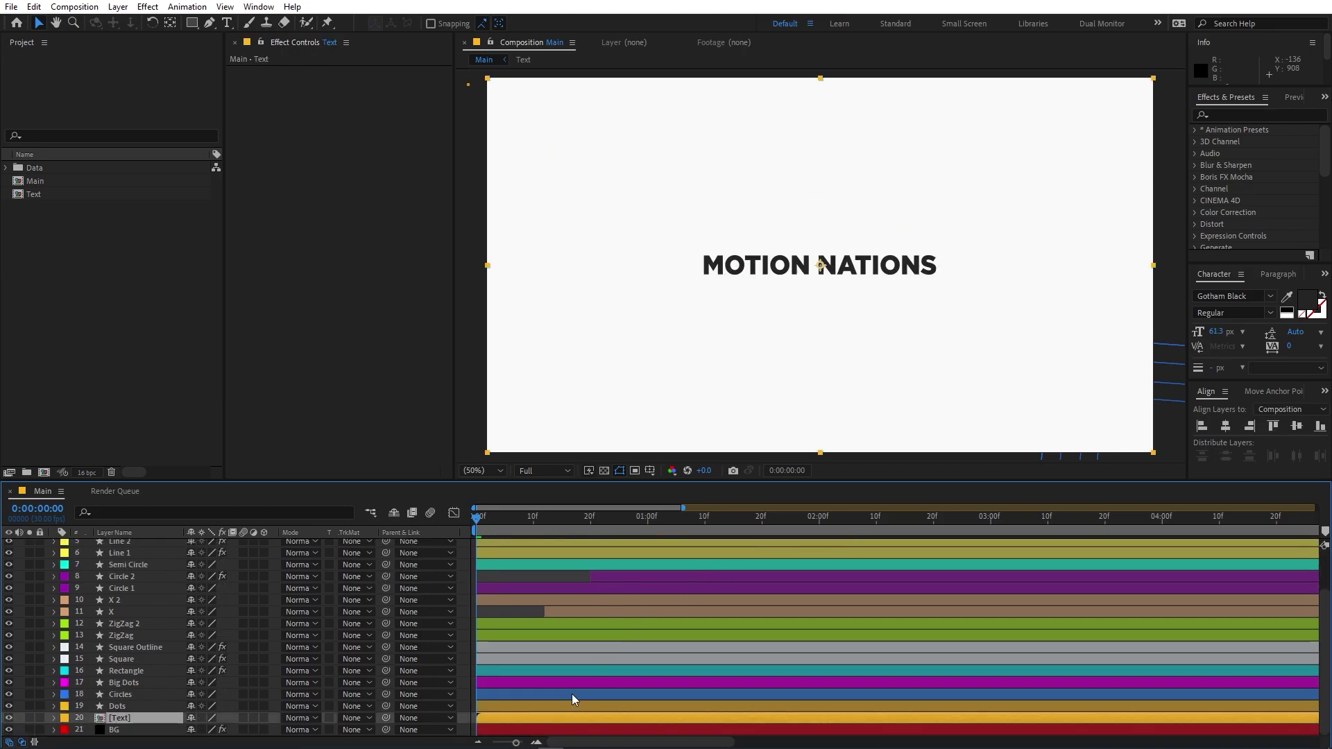
Shift the Text layer to start at about 01:12, duplicate it with the copy starting at frame 0, and collapse transformations on both.
left_click_drag(529, 720, 768, 723)
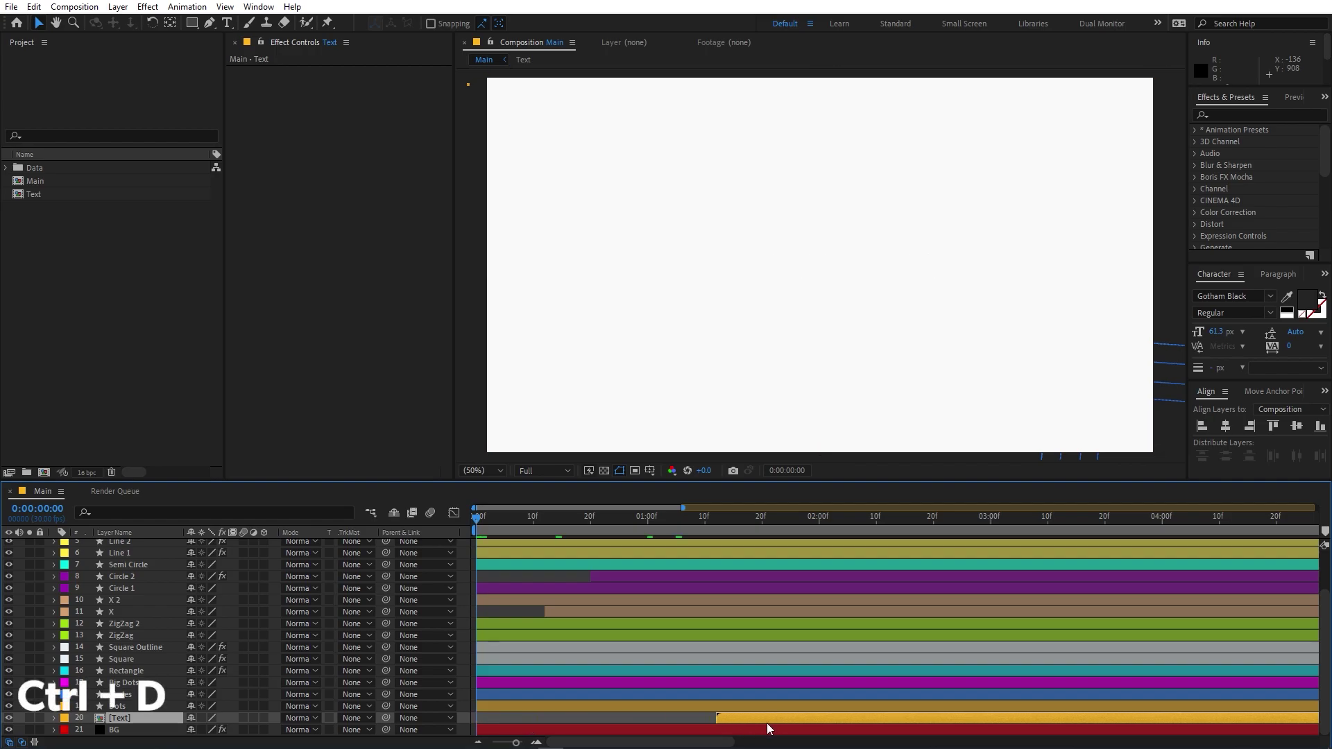
left_click_drag(756, 718, 524, 714)
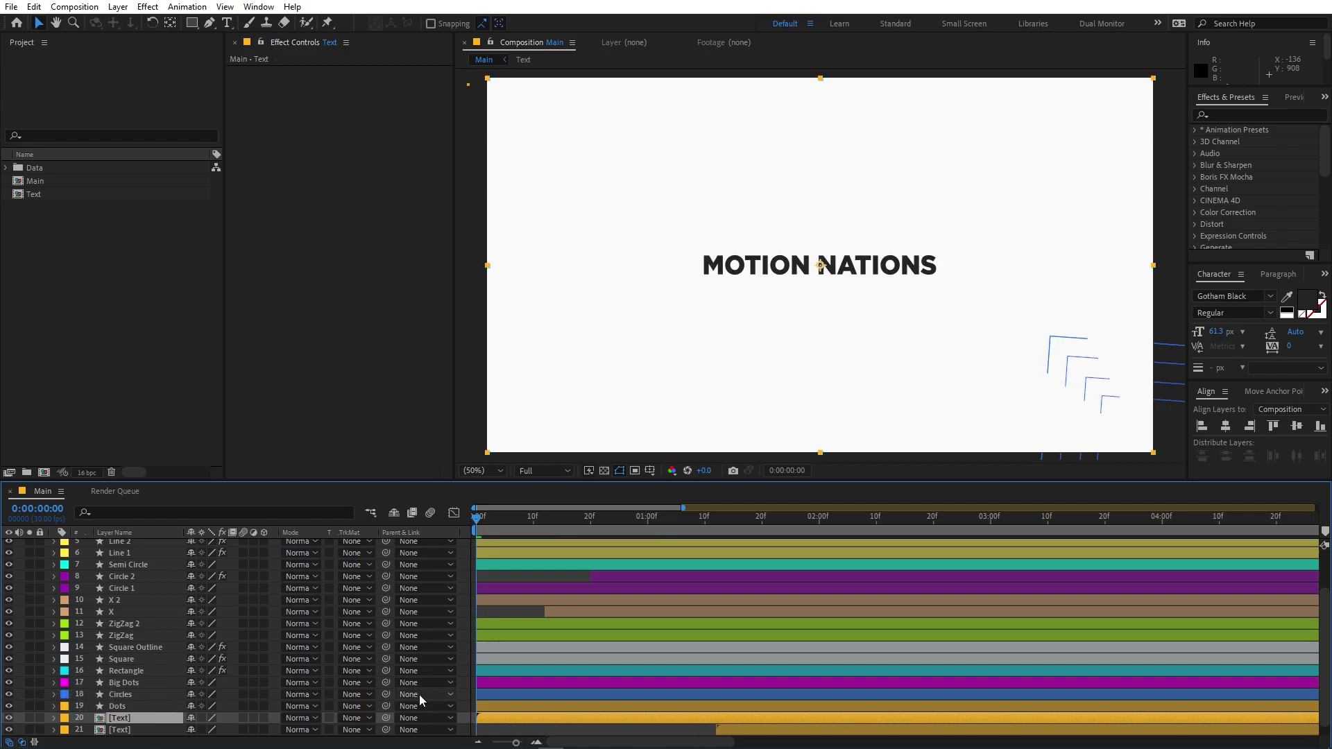
left_click(202, 730)
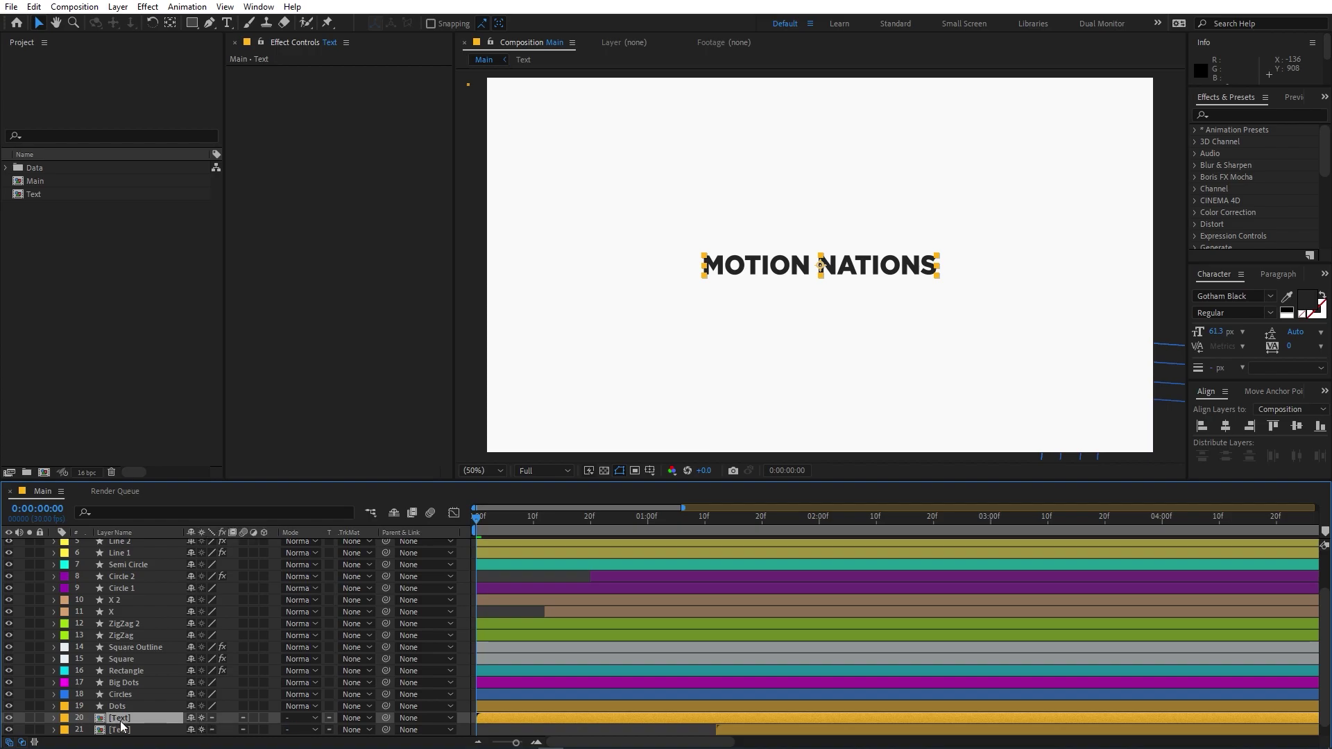
Scale the duplicate Text layer to 379% and place it along the bottom of the frame, starting near the left edge.
key("s")
left_click_drag(209, 731, 403, 732)
left_click(692, 290)
left_click_drag(692, 290, 824, 416)
Draw a rectangular mask on the enlarged Text layer around the letters MOT.
left_click(200, 23)
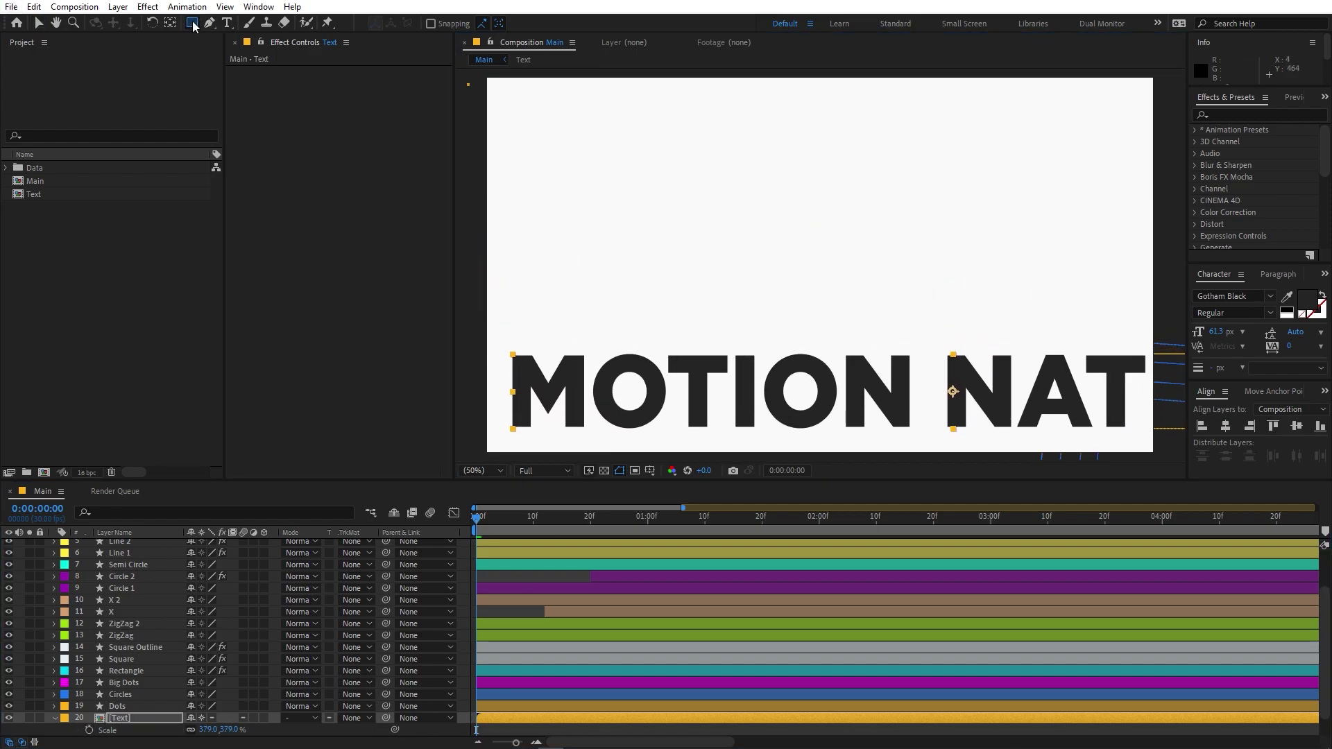
left_click(123, 718)
mouse_move(472, 333)
left_mouse_down()
mouse_move(704, 459)
mouse_move(733, 453)
left_mouse_up()
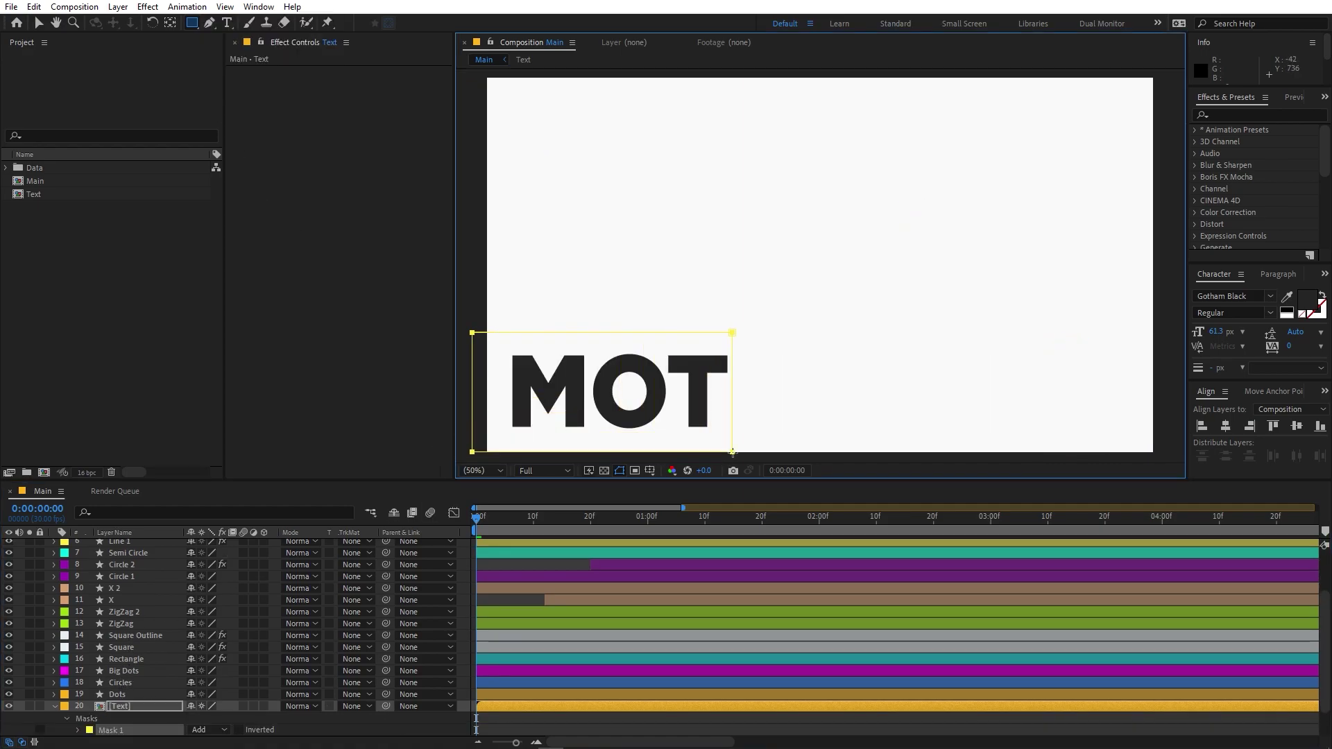
Offset the masked Text layer to start at frame 8 and split it at frame 13.
left_click(514, 711)
scroll(514, 712, "down", 1)
left_click_drag(516, 742, 521, 742)
left_click(494, 672)
left_click_drag(480, 533, 572, 535)
left_click_drag(517, 669, 643, 673)
left_click_drag(575, 533, 684, 533)
key("ctrl+shift+d")
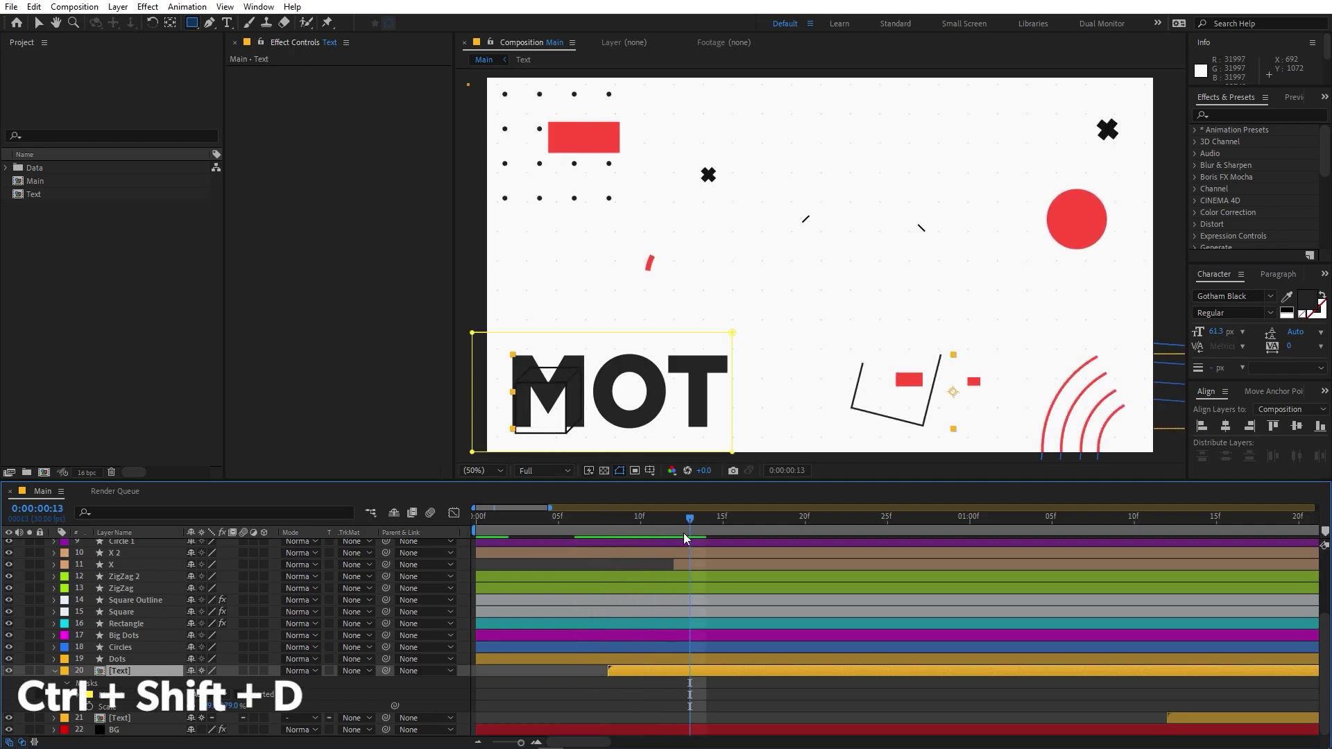
key("ctrl+shift+d")
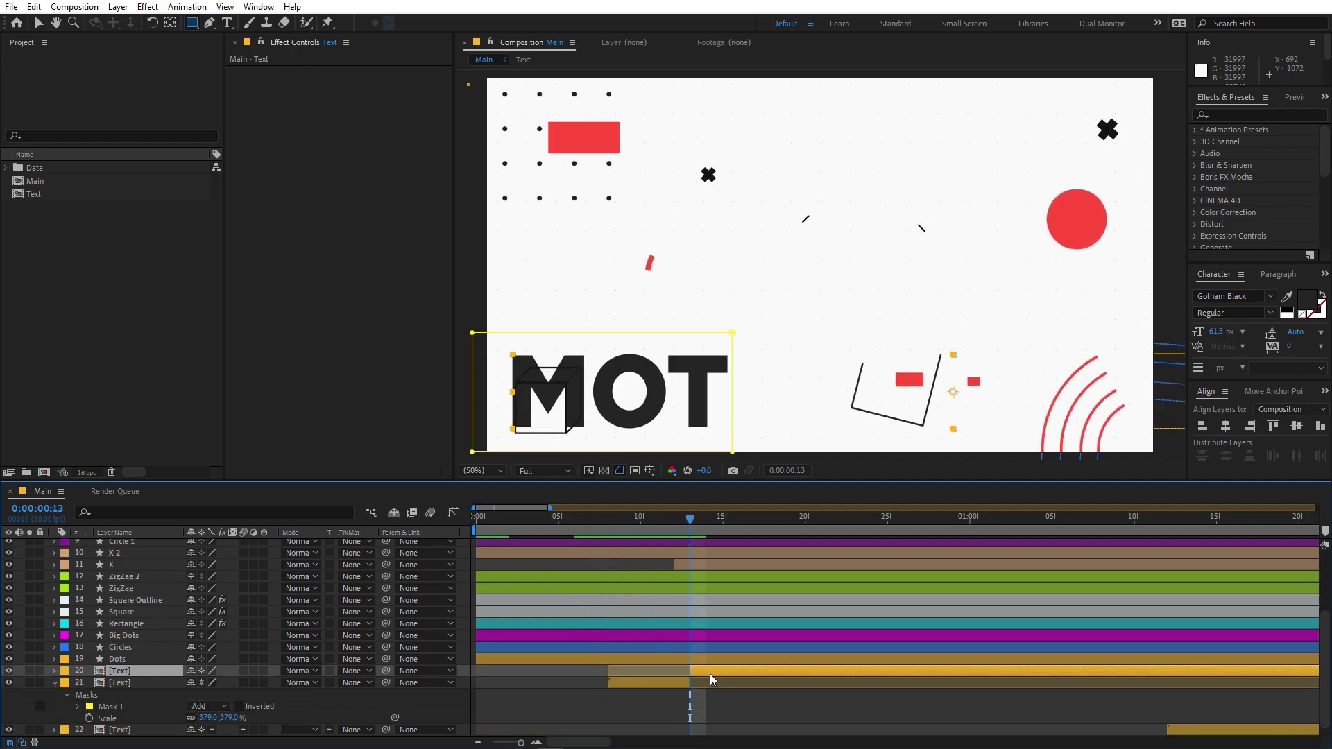
Scale the segment after the split to 957% and move it so the letter M sits in the right half of the frame.
key("s")
left_click_drag(208, 683, 609, 687)
key("v")
key("comma")
key("comma")
key("comma")
key("comma")
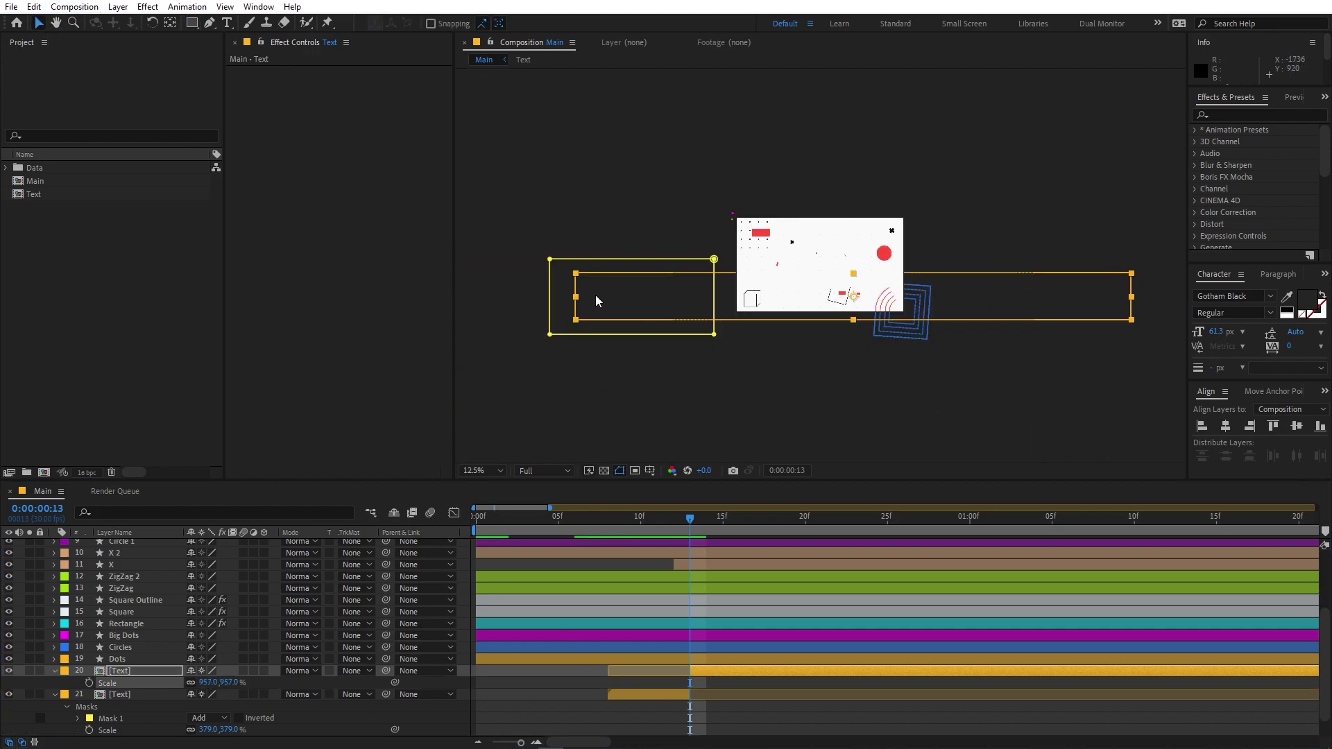
left_click_drag(707, 291, 916, 239)
key("period")
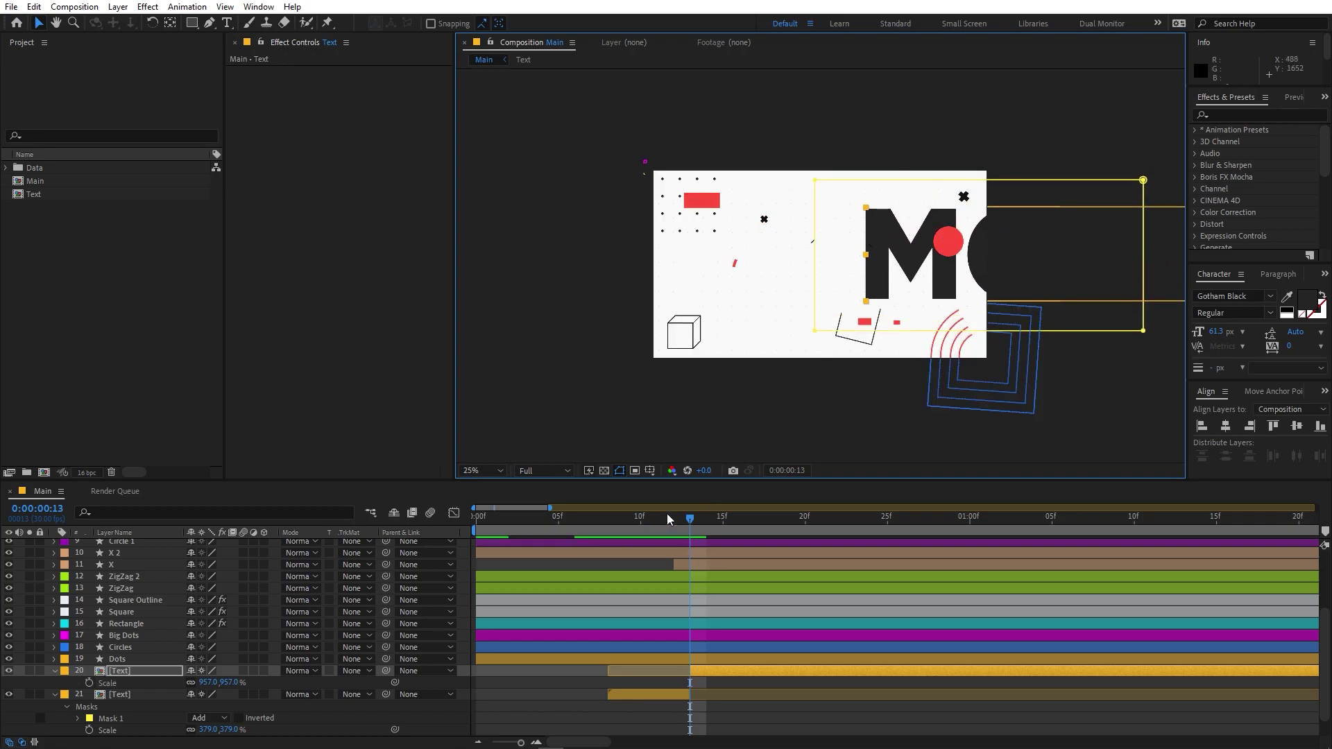
Split the 957% Text layer at frame 18, shift the new segment left, and delete its mask.
left_click_drag(706, 532, 777, 547)
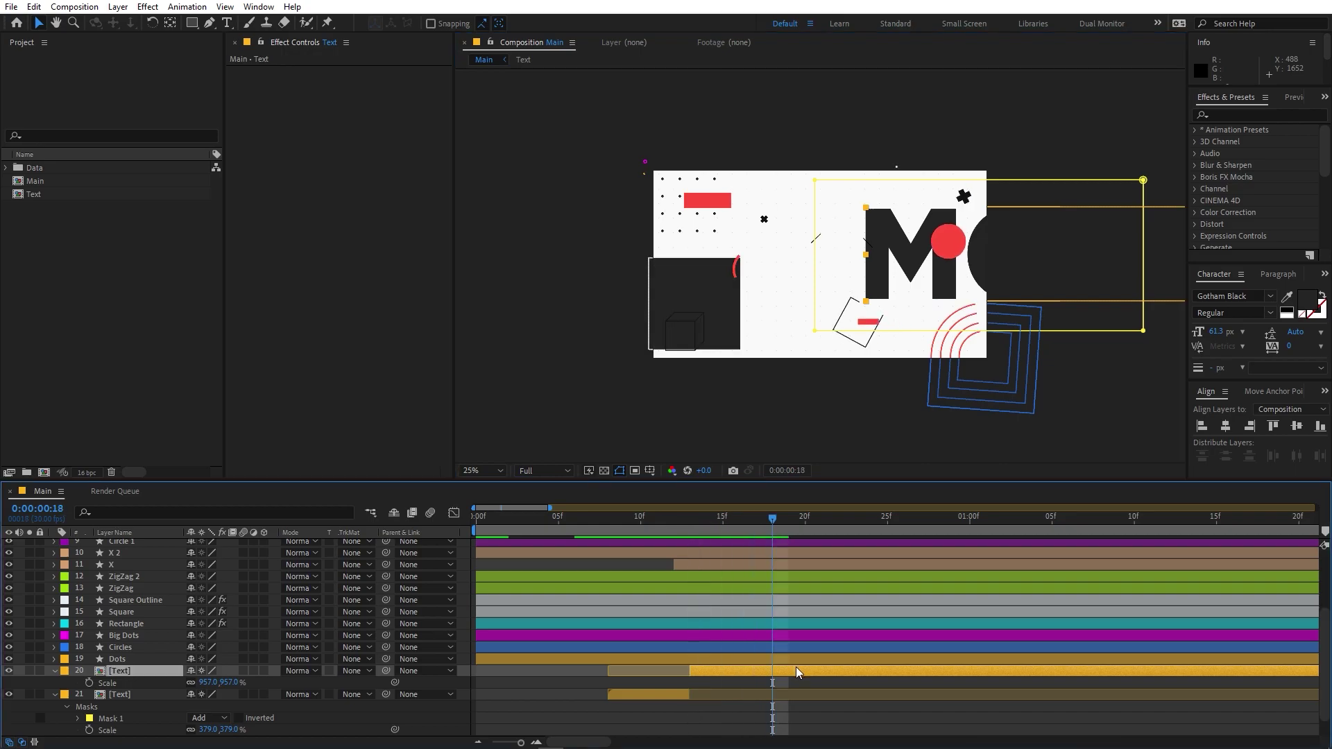
key("ctrl+shift+d")
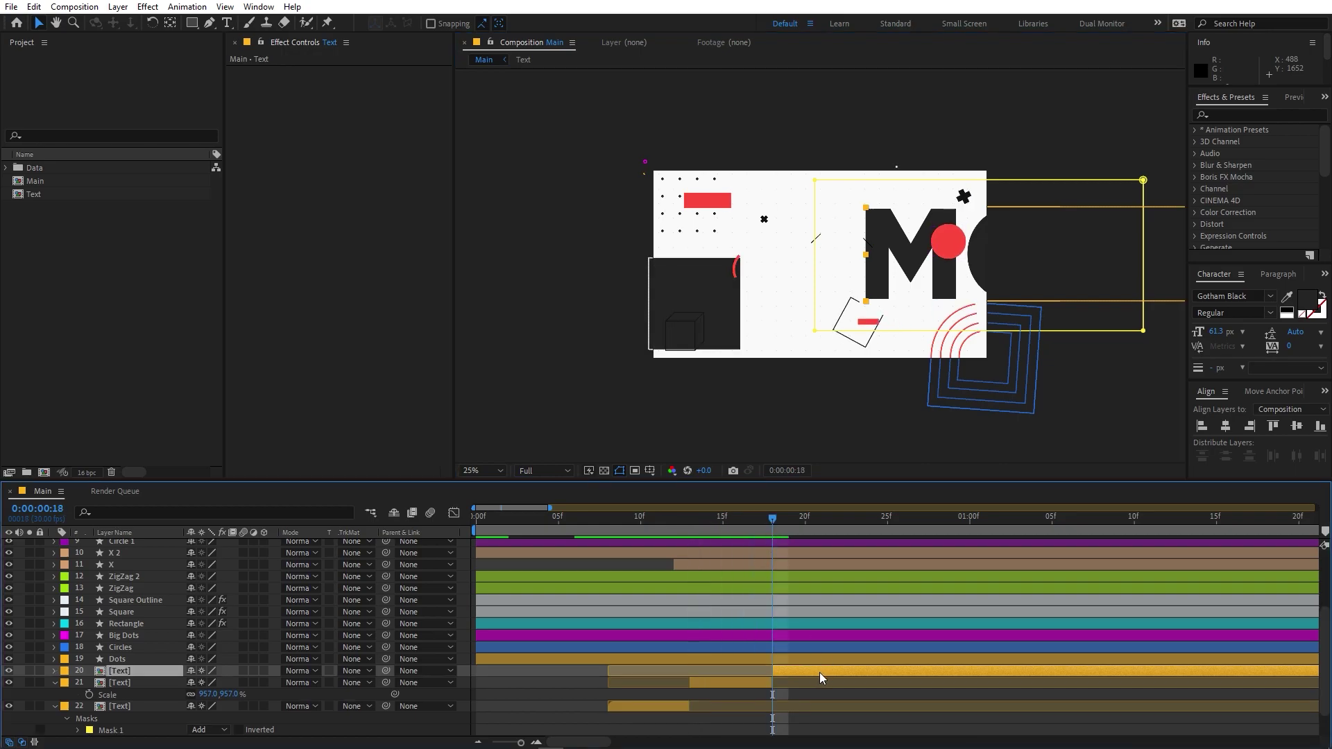
left_click_drag(981, 268, 730, 273)
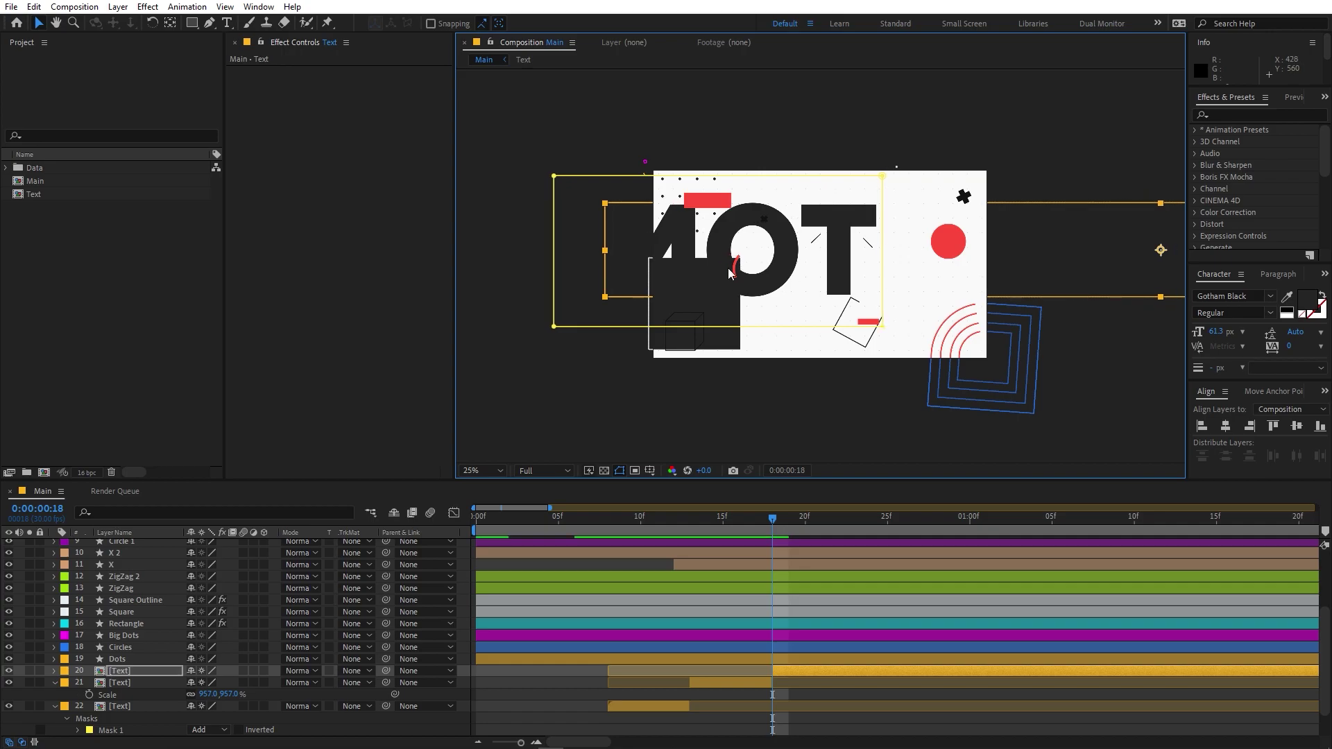
key("m")
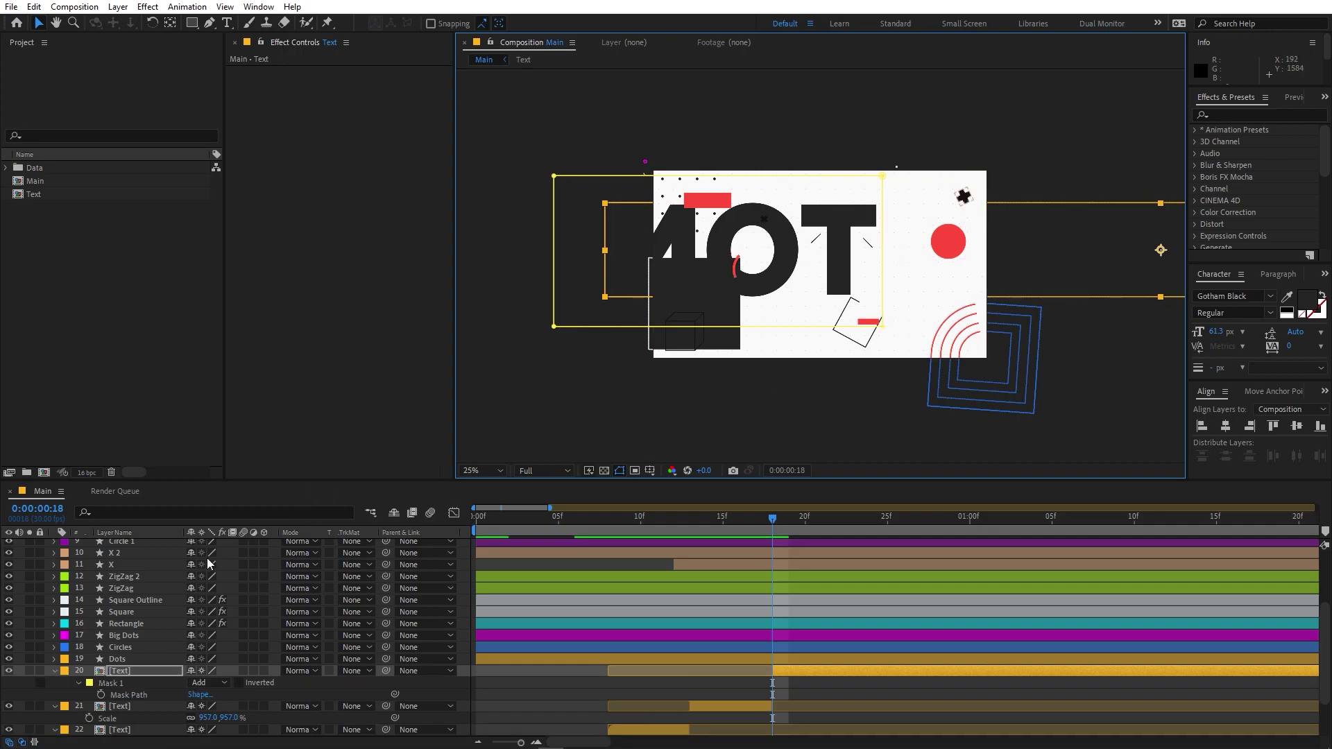
left_click(109, 683)
key("Delete")
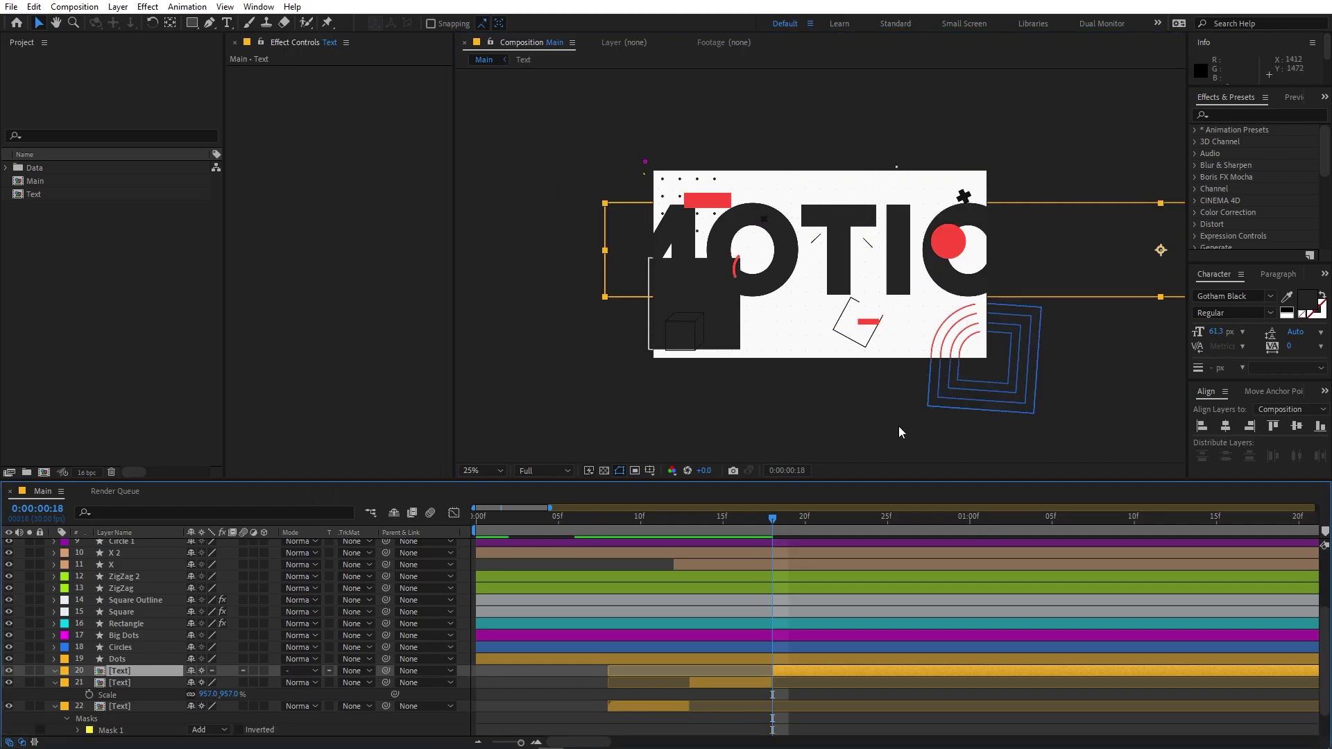
Scale the frame 18 Text segment to 134.7% and place it slightly below the frame's centre.
key("s")
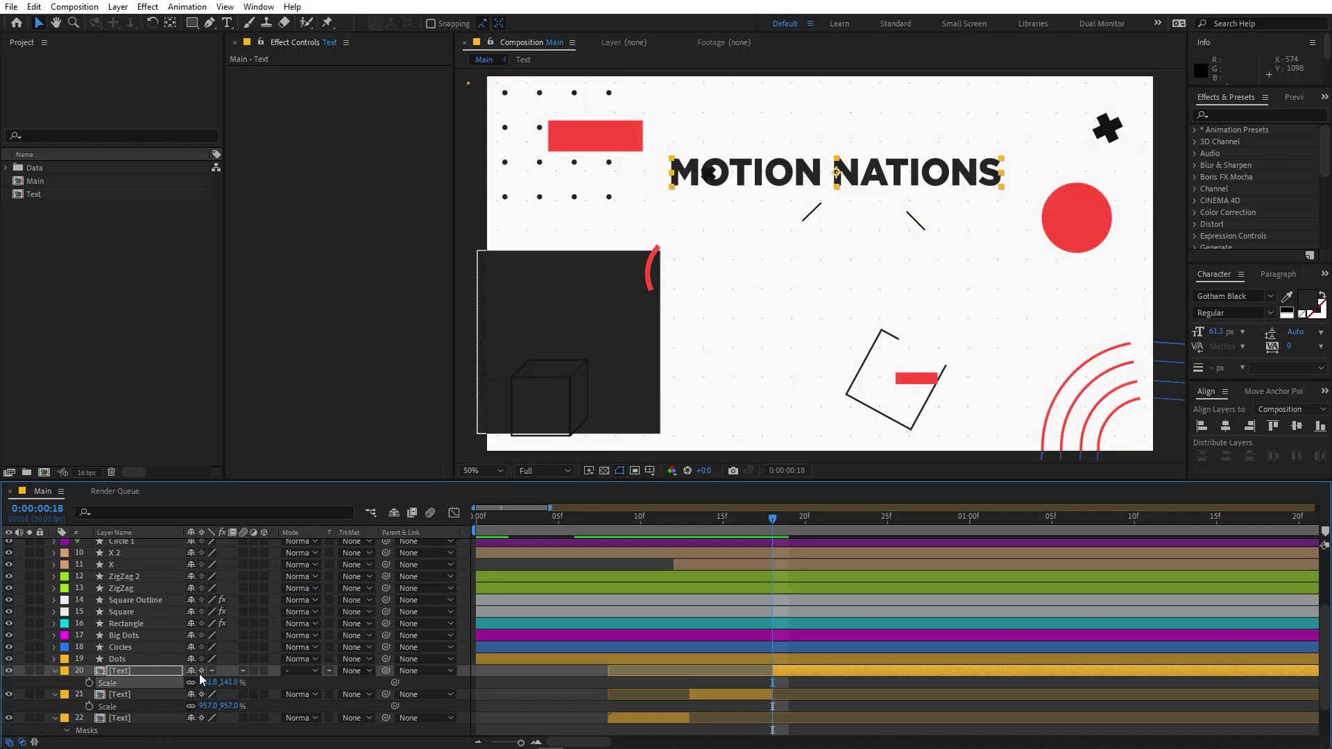
mouse_move(212, 682)
left_mouse_down()
mouse_move(149, 683)
mouse_move(207, 682)
left_mouse_up()
left_click_drag(905, 182, 918, 324)
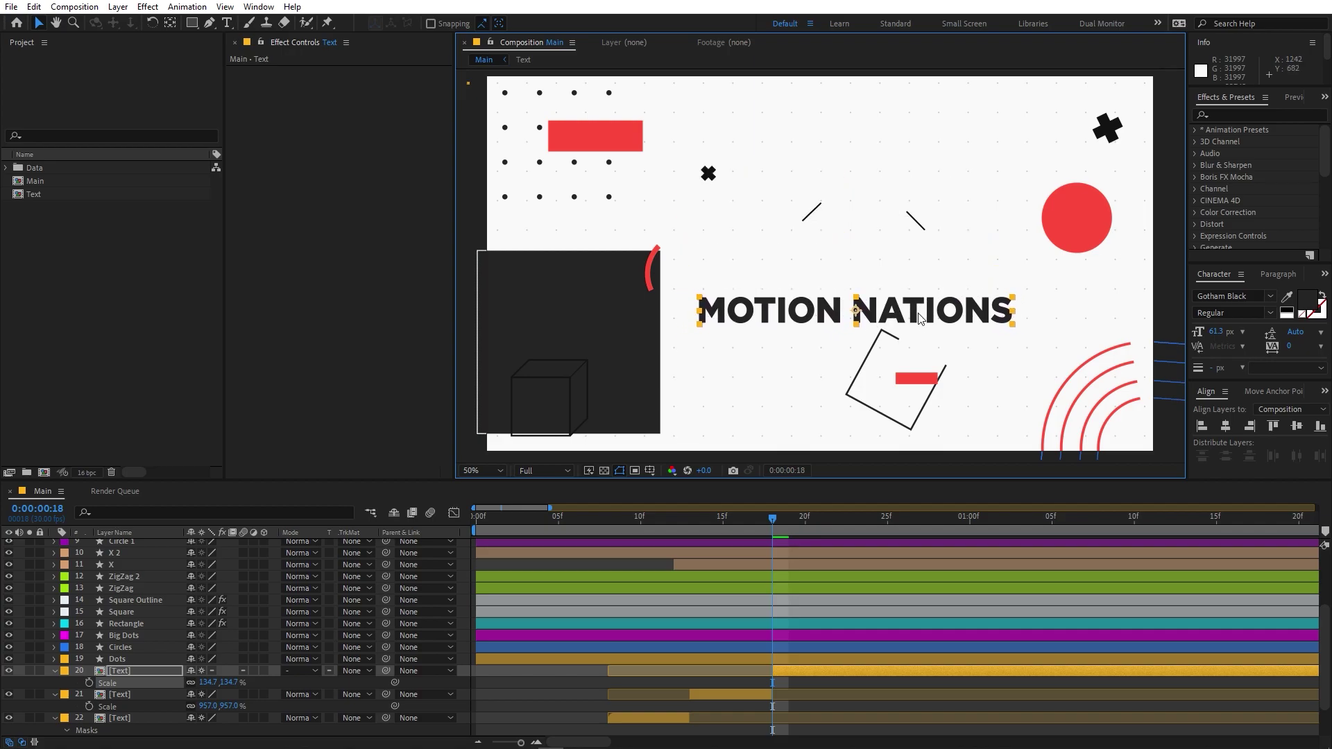
Draw a rectangular mask over the lower half of MOTION NATIONS and duplicate the masked layer.
left_click(192, 23)
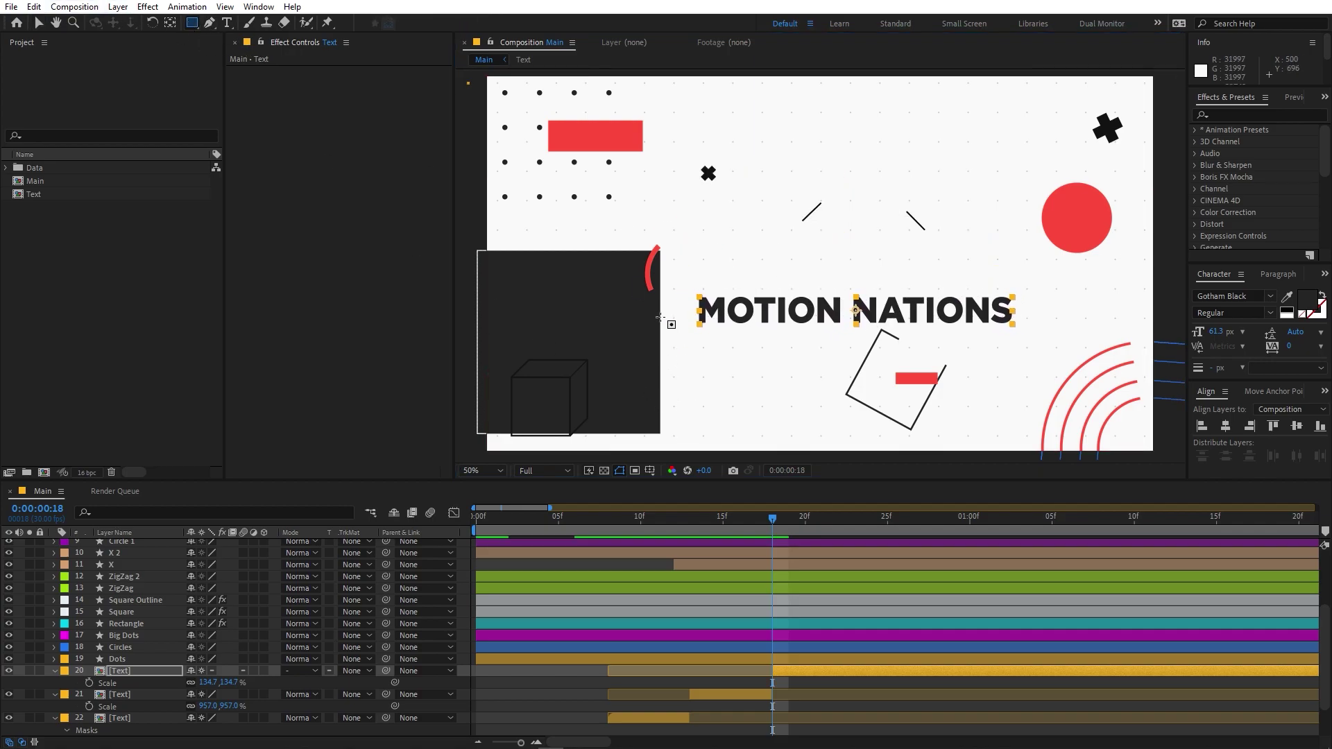
left_click_drag(673, 311, 1047, 355)
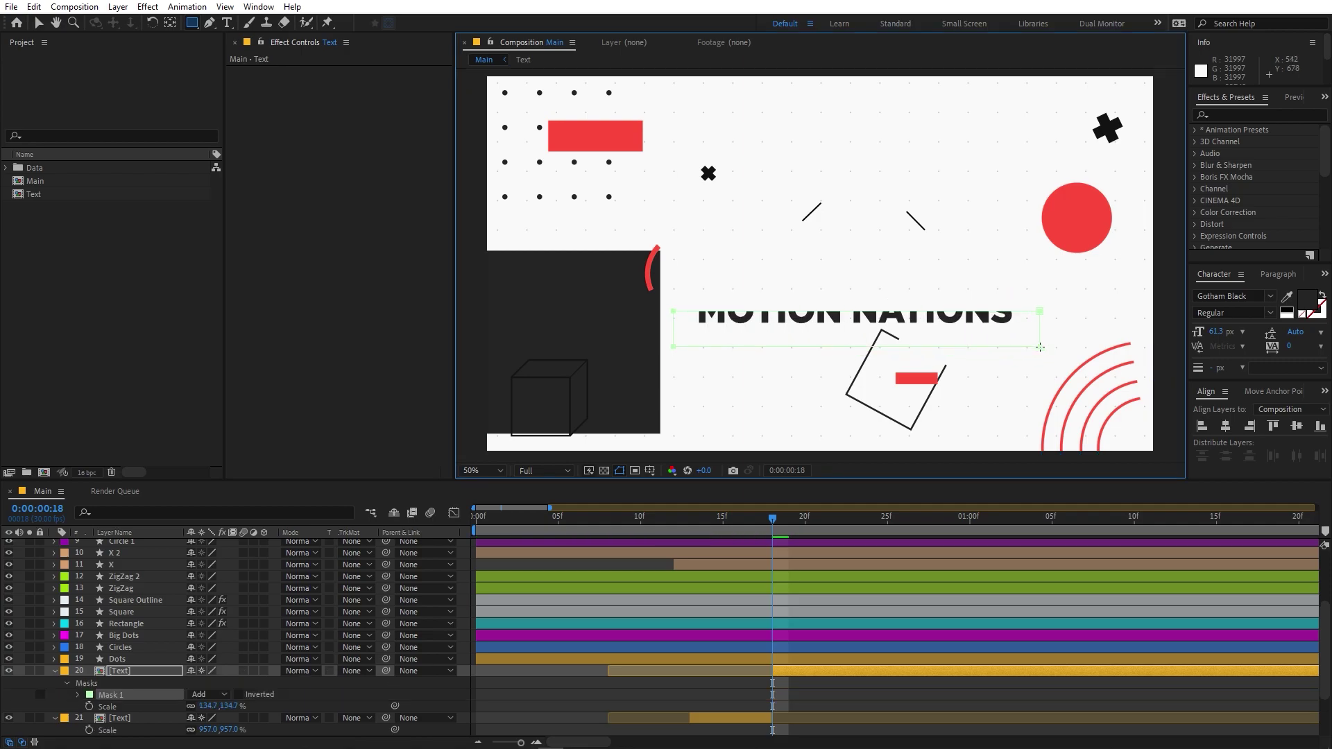
left_click(152, 674)
key("ctrl+d")
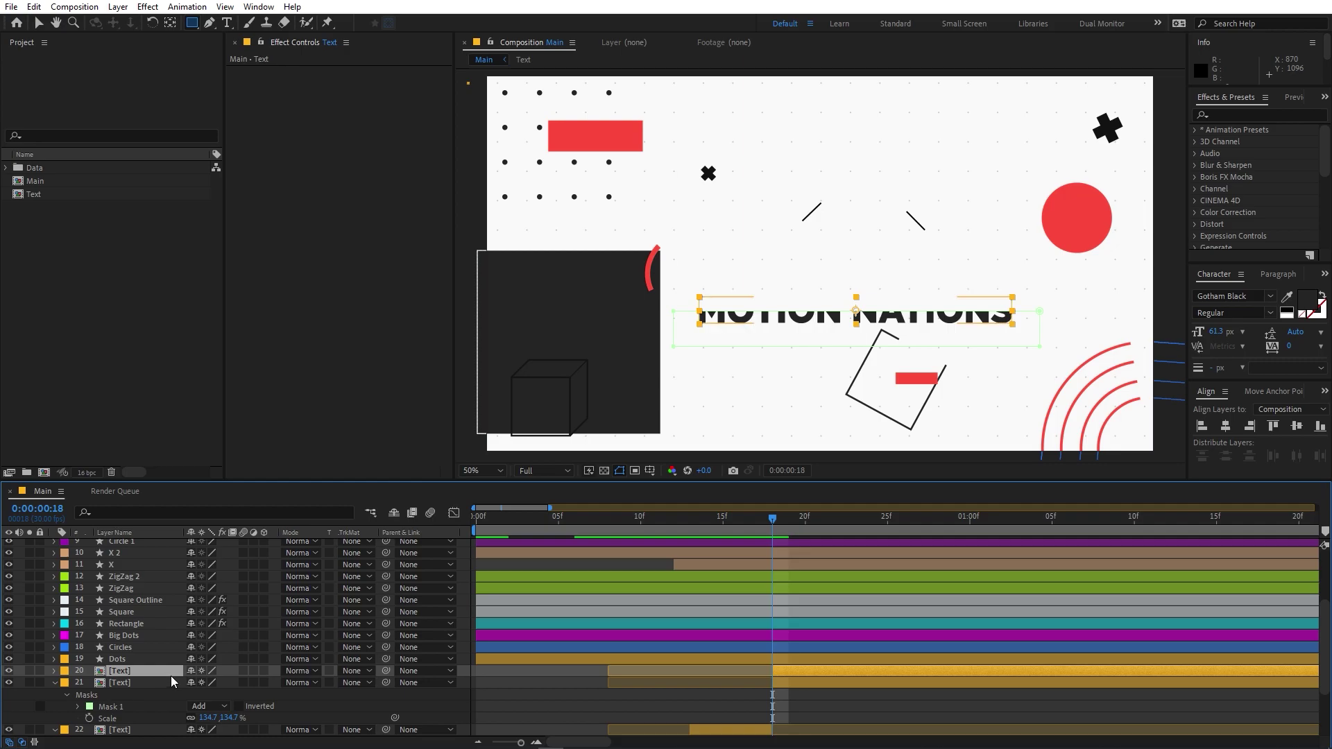
Invert the duplicate's mask to keep the letters' upper half, and move the duplicate into the upper part of the frame.
key("m")
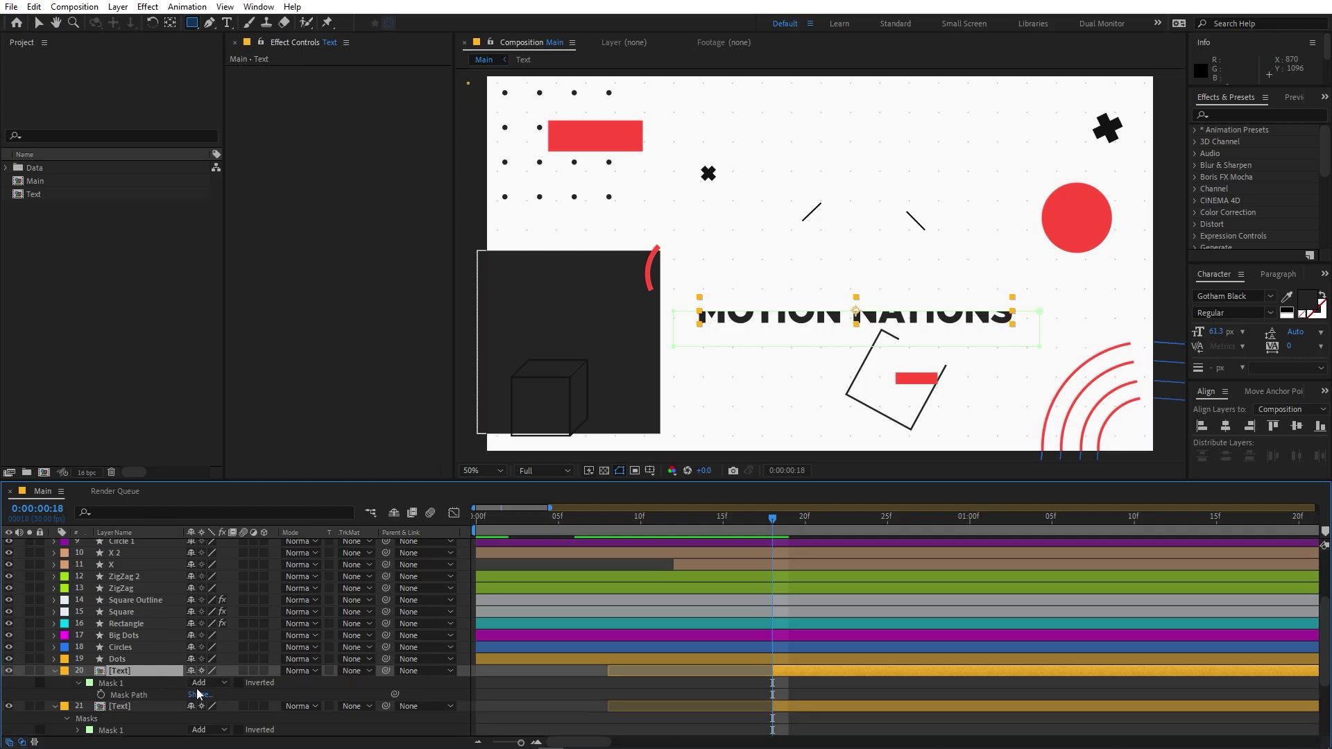
left_click(238, 684)
left_click(38, 22)
left_click_drag(877, 315, 865, 166)
Split both half-text layers at frame 24.
scroll(838, 634, "down", 3)
left_click_drag(776, 533, 869, 541)
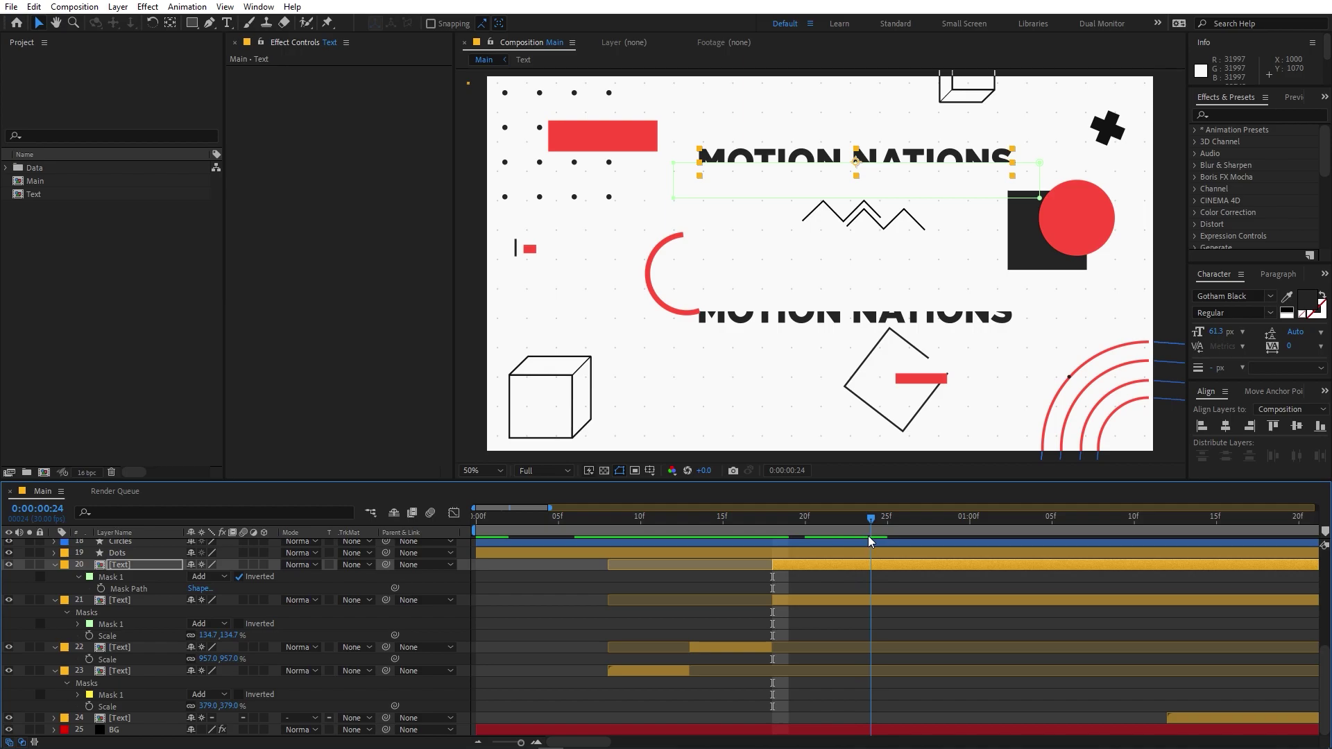
left_click(894, 601, "shift")
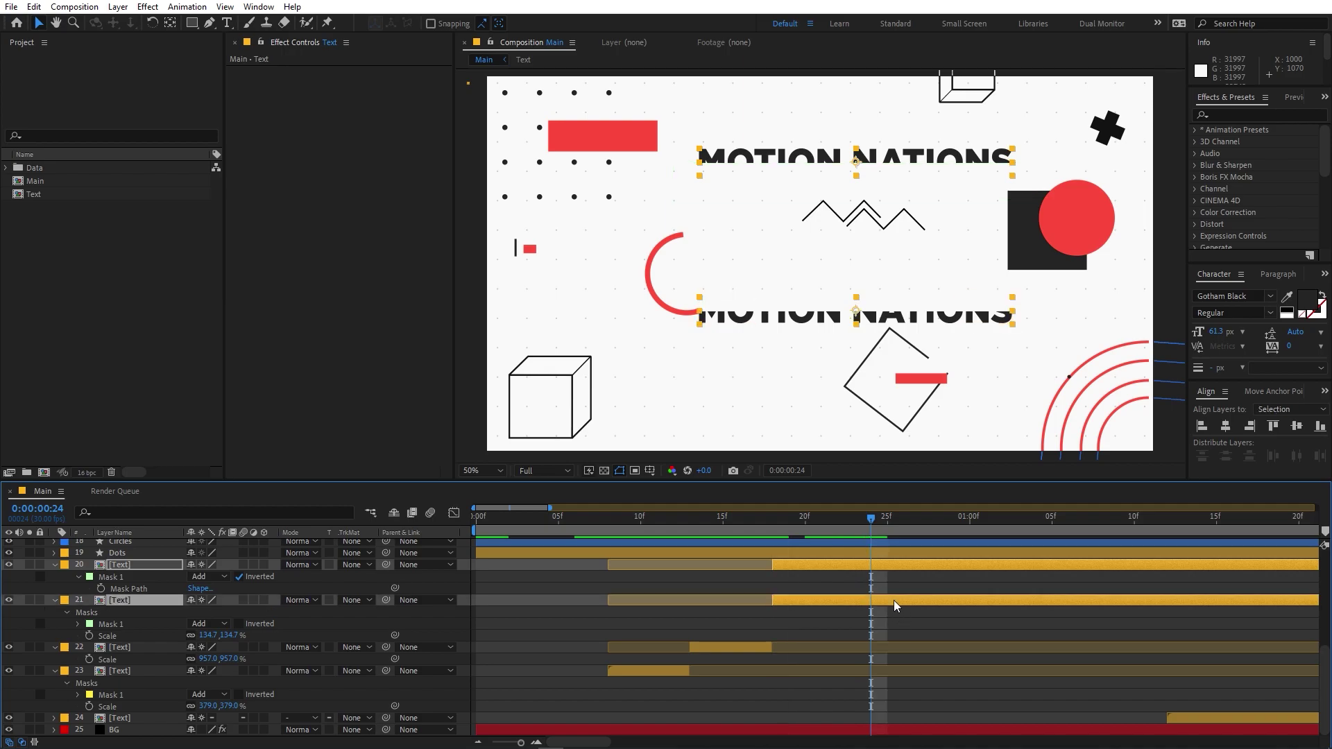
key("ctrl+shift+d")
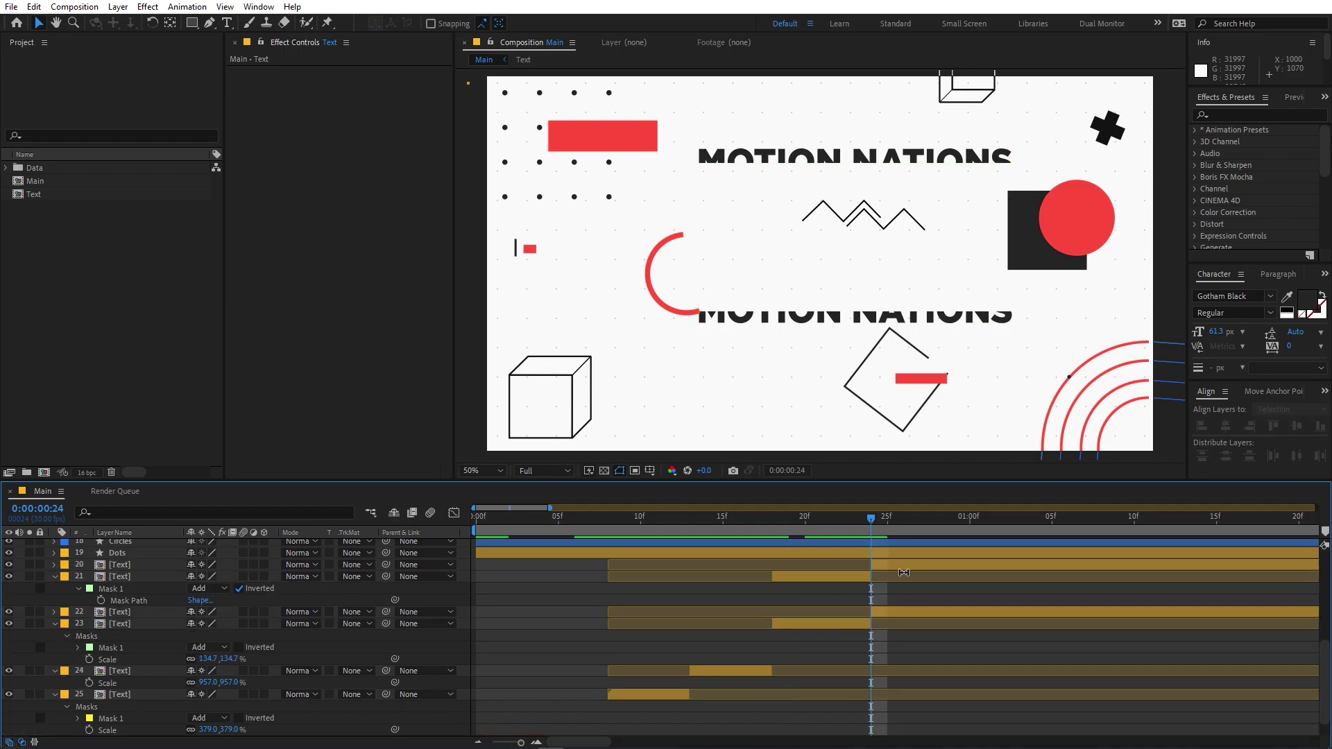
Nudge the upper half-text segment after frame 24 down by 140 px.
left_click(904, 568)
key("shift+Down")
key("shift+Down")
key("shift+Down")
key("shift+Down")
key("shift+Down")
key("shift+Down")
key("shift+Down")
key("shift+Down")
key("shift+Down")
key("shift+Down")
key("shift+Down")
key("shift+Down")
key("shift+Down")
key("shift+Down")
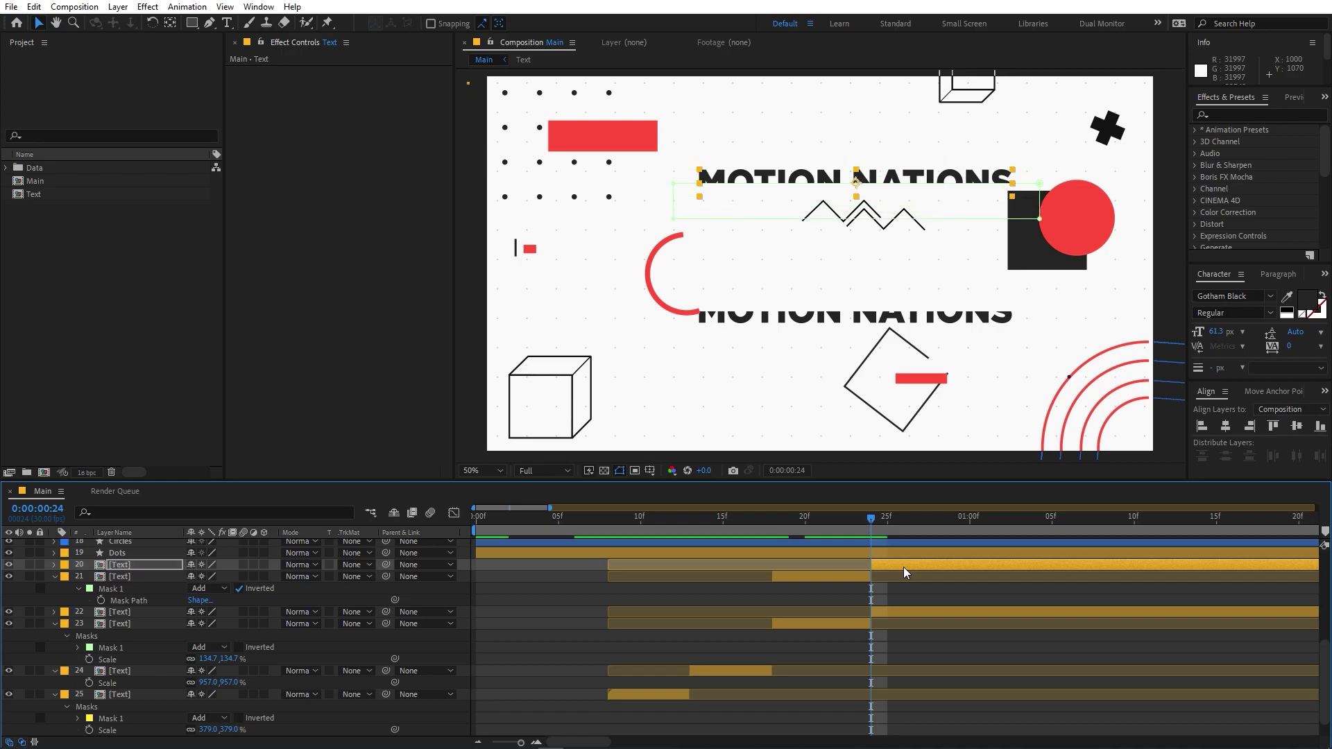
Nudge the lower half-text segment after frame 24 up by 120 px.
left_click(977, 614)
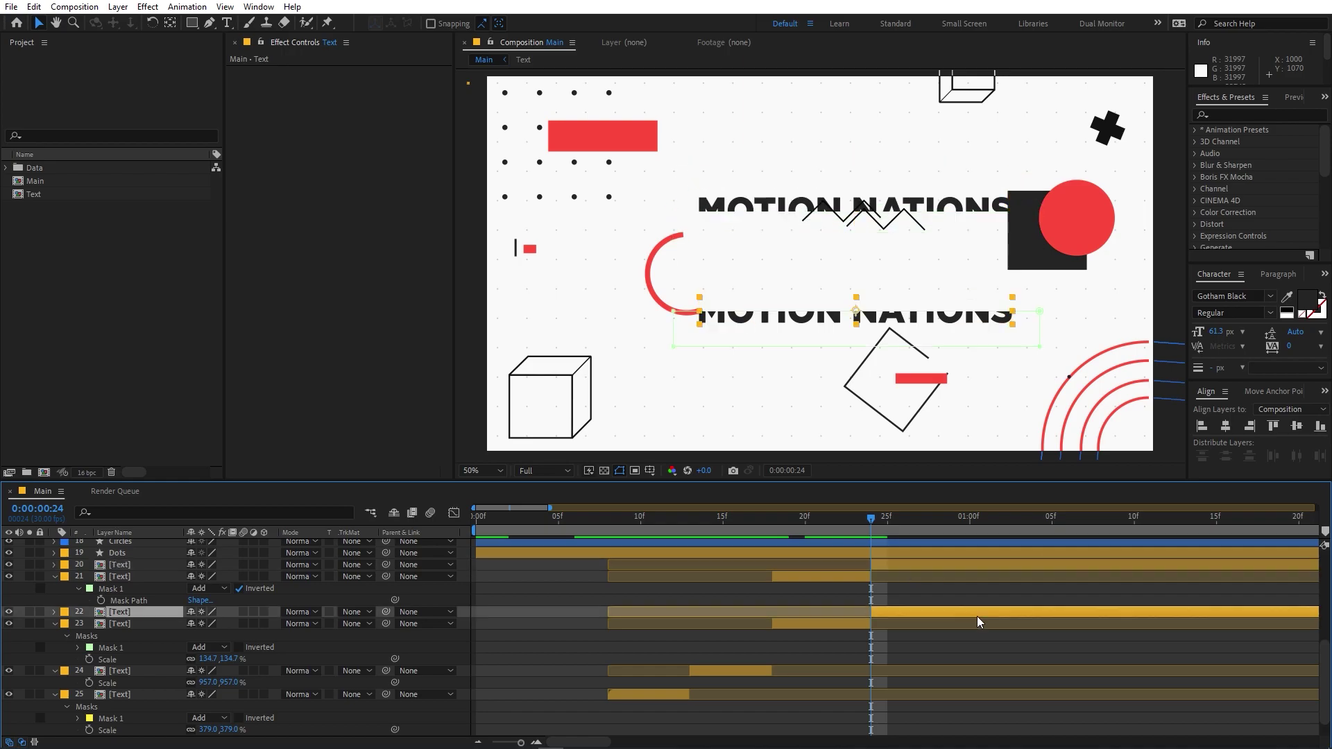
key("shift+Up")
key("shift+Up")
key("shift+Up")
key("shift+Up")
key("shift+Up")
key("shift+Up")
key("shift+Up")
key("shift+Up")
key("shift+Up")
key("shift+Up")
key("shift+Up")
key("shift+Up")
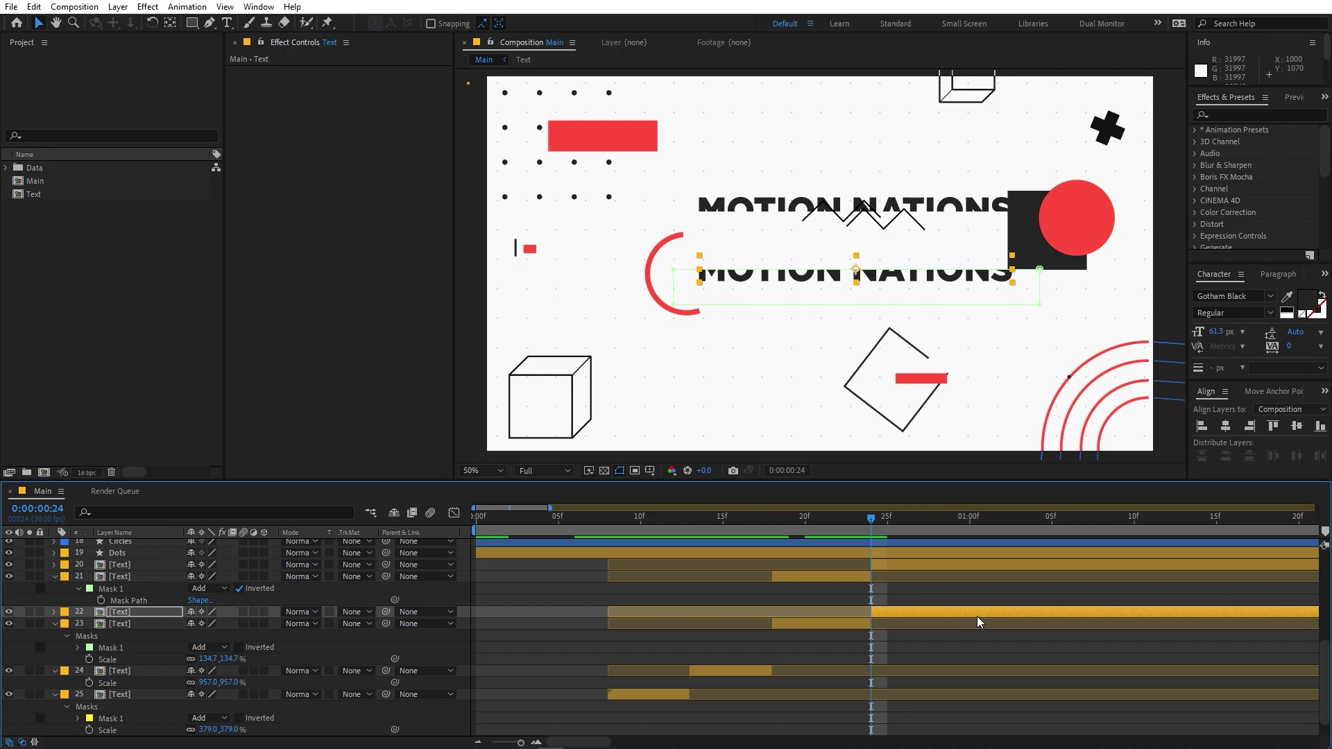
Split both shifted half-text layers at frame 29 and delete the segments after it.
scroll(974, 628, "down", 1)
scroll(958, 587, "up", 1)
left_click_drag(888, 520, 954, 533)
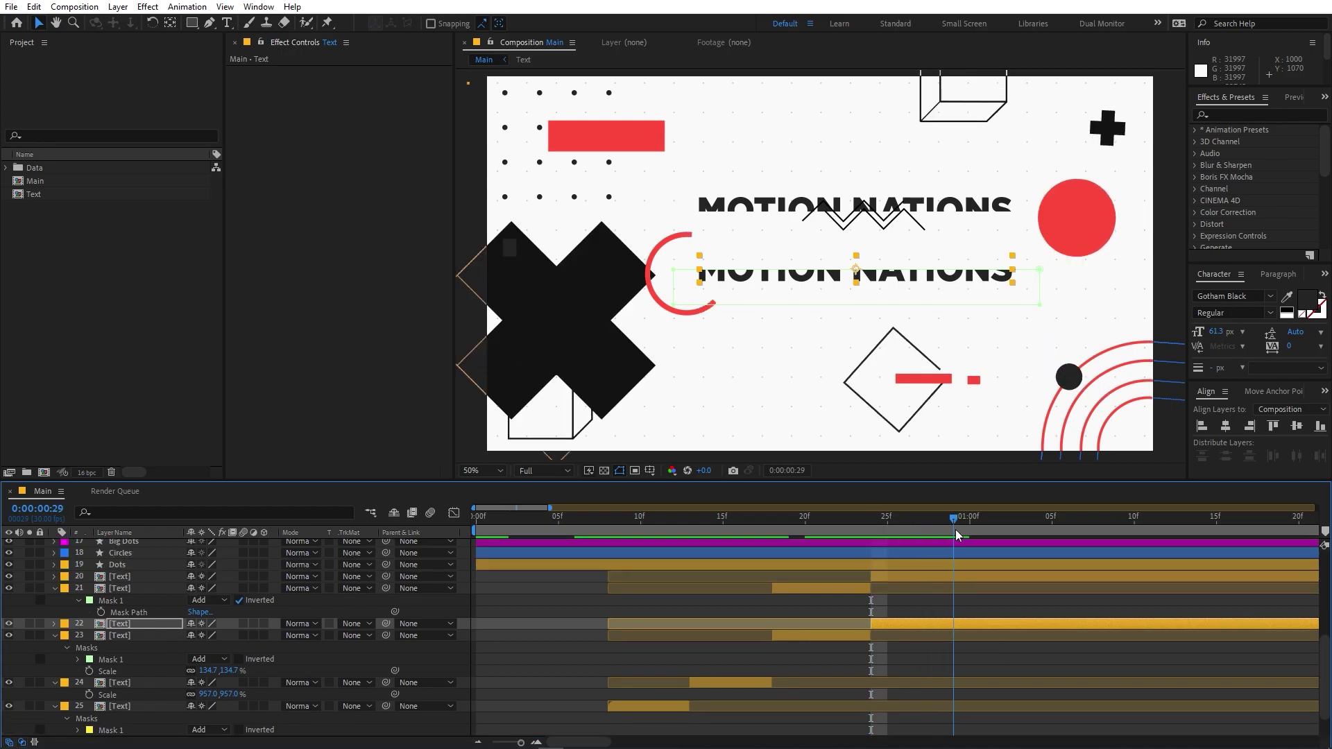
left_click(953, 565)
left_click(959, 575)
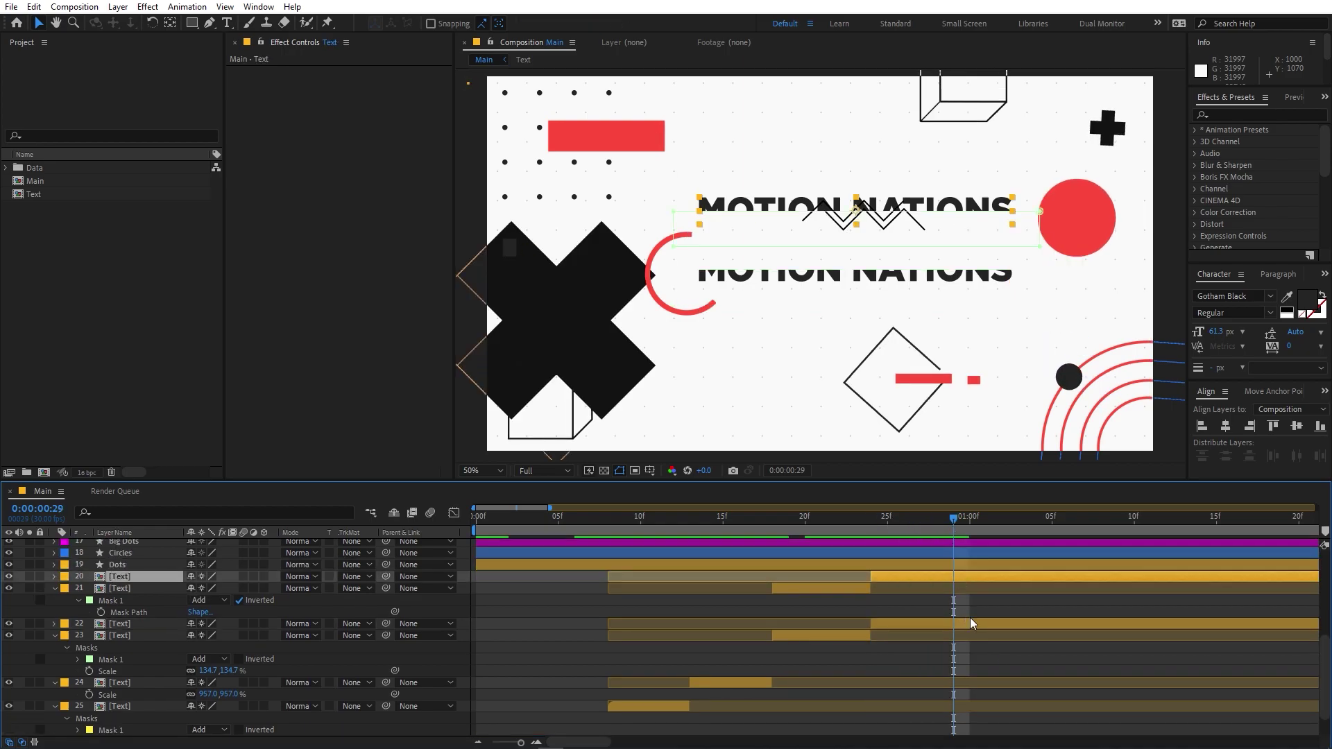
left_click(972, 623, "ctrl")
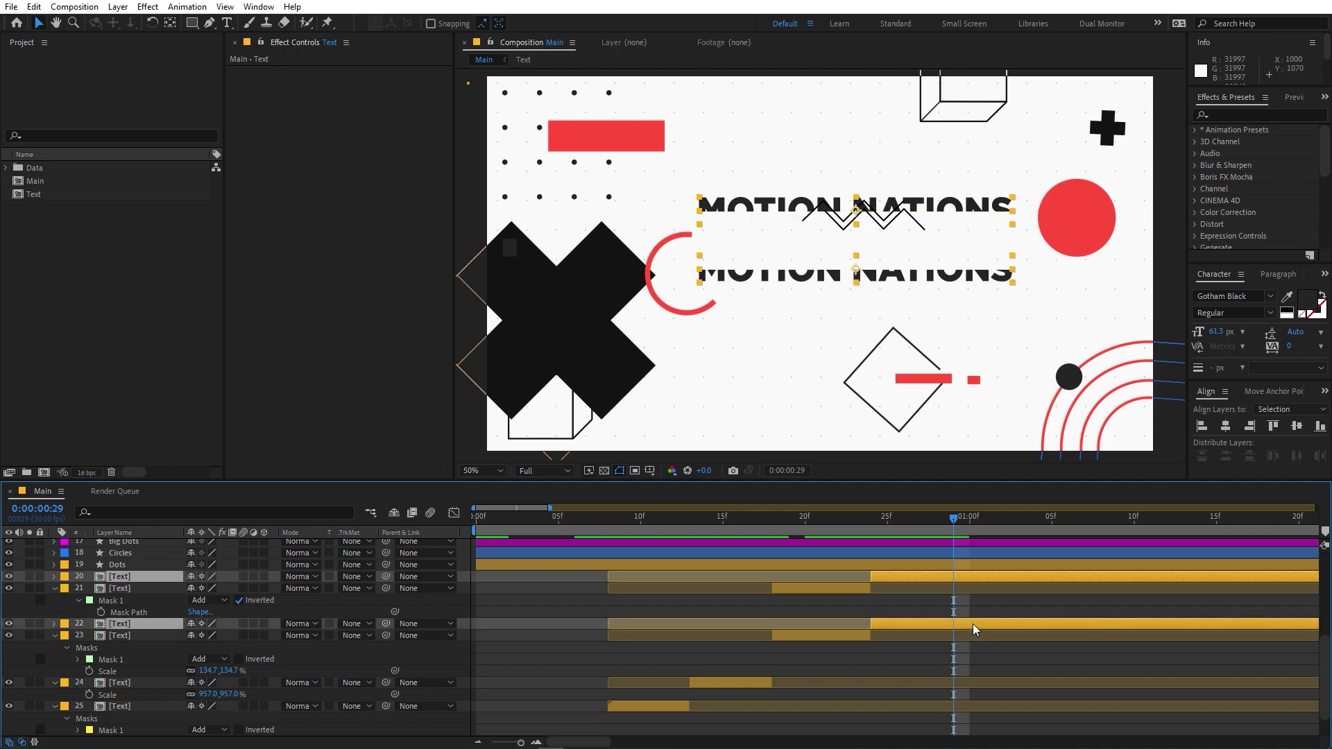
key("ctrl+shift+d")
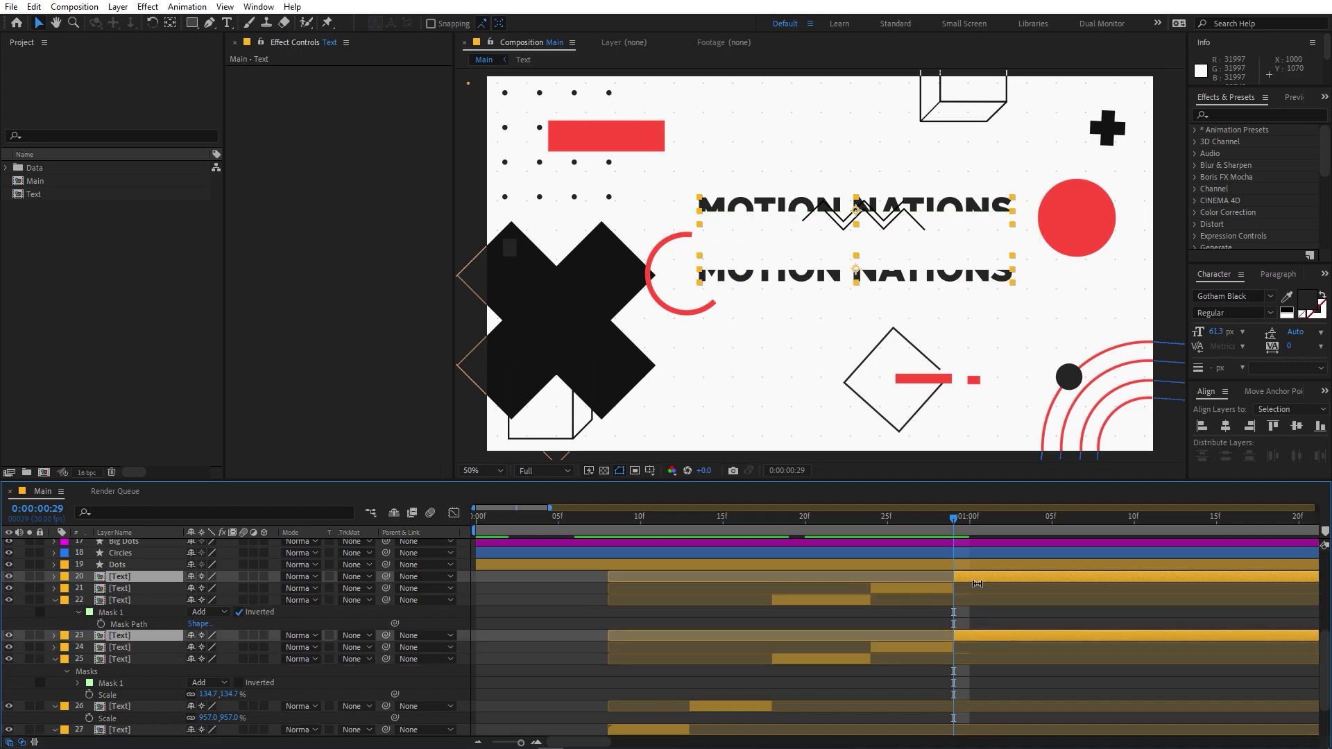
key("Delete")
Collapse all layers' properties and set the last full-size Text layer to start at frame 29.
key("minus")
key("minus")
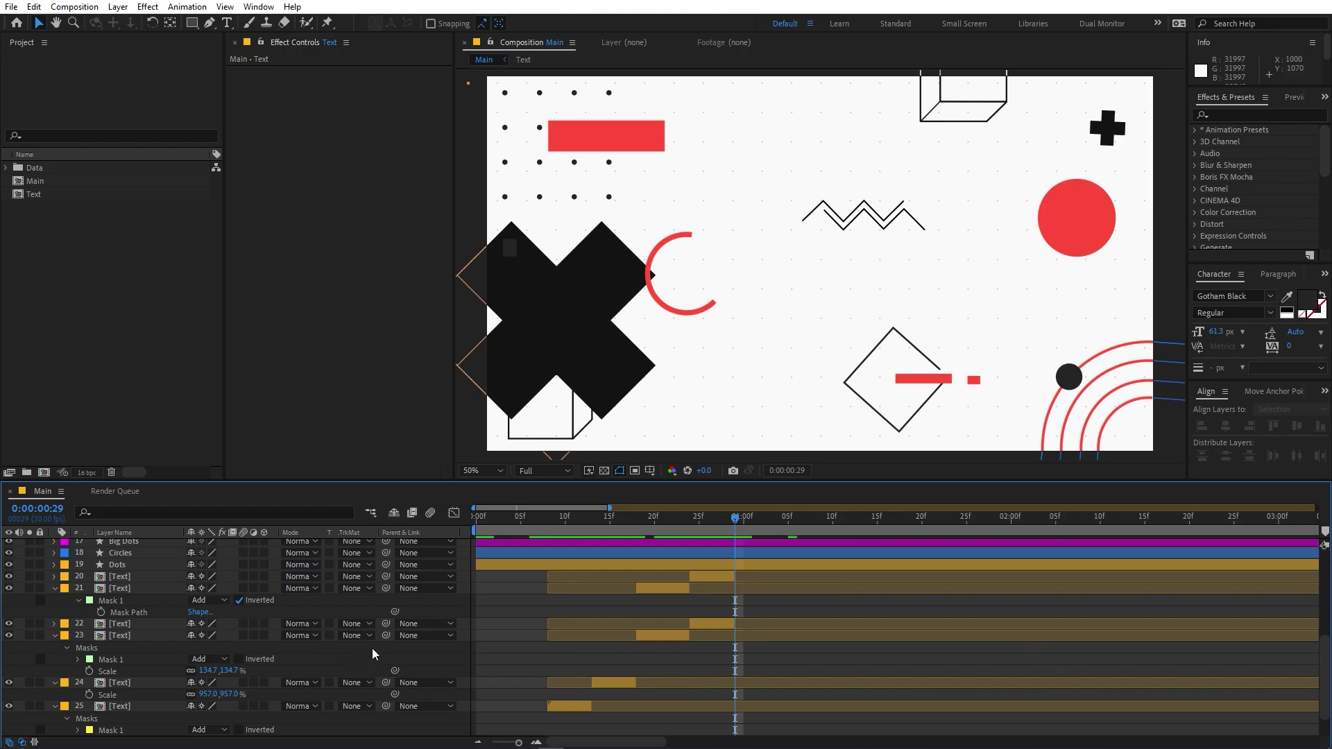
key("ctrl+a")
key("u")
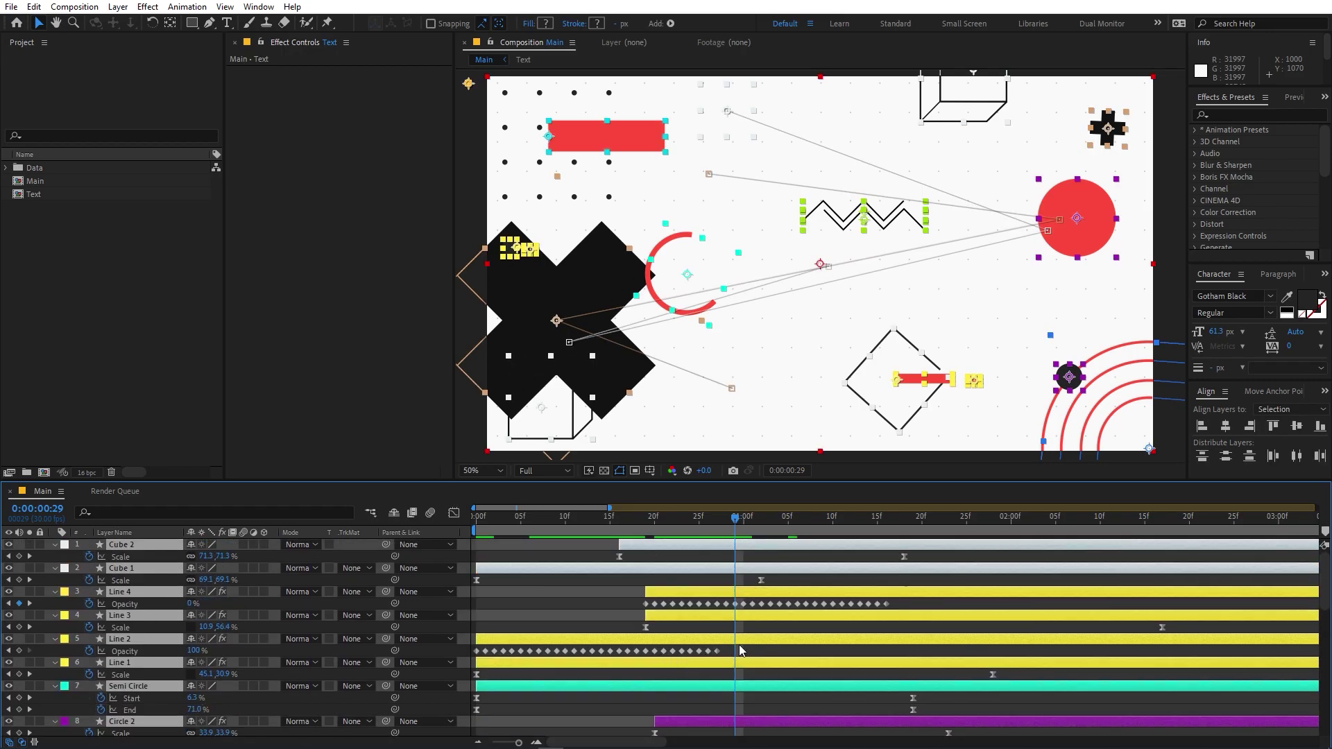
scroll(756, 658, "down", 5)
left_click(838, 720)
left_click(869, 720)
key("bracketleft")
Preview the text and shape animation from frame 0.
key("Home")
key("space")
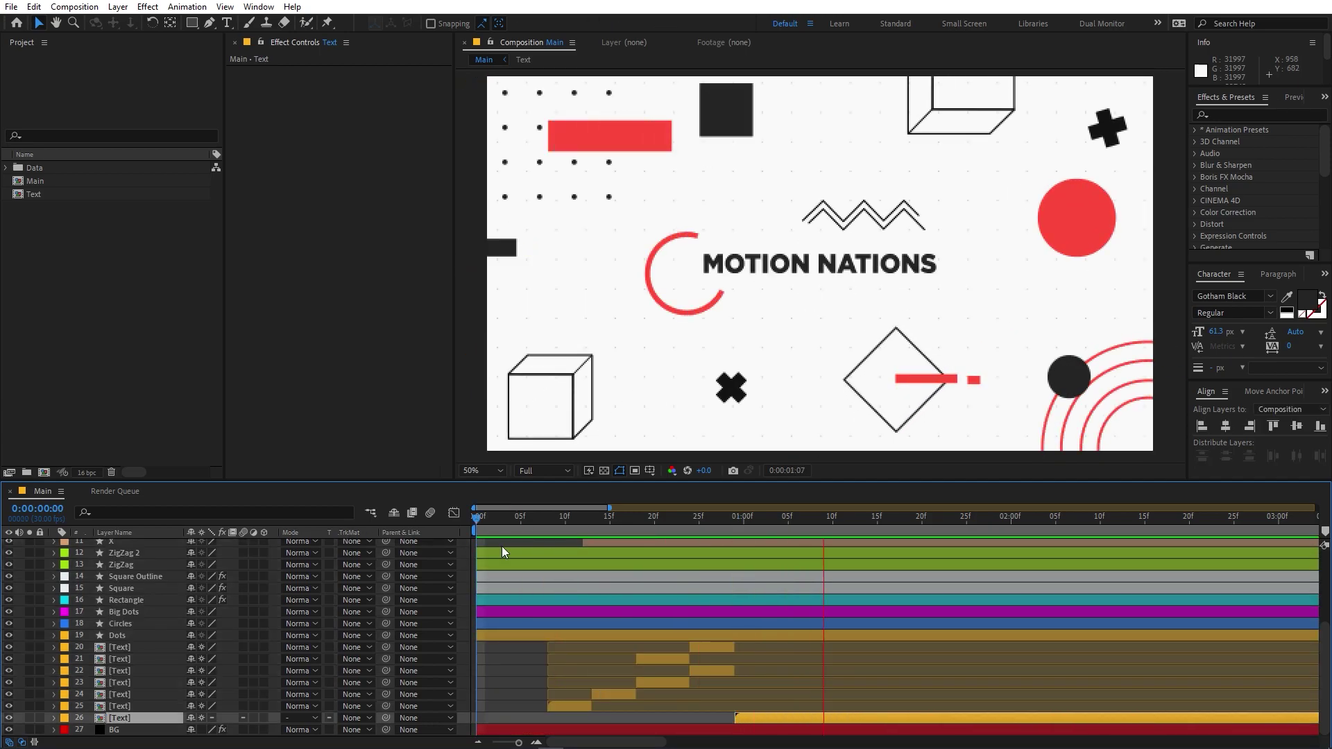
key("space")
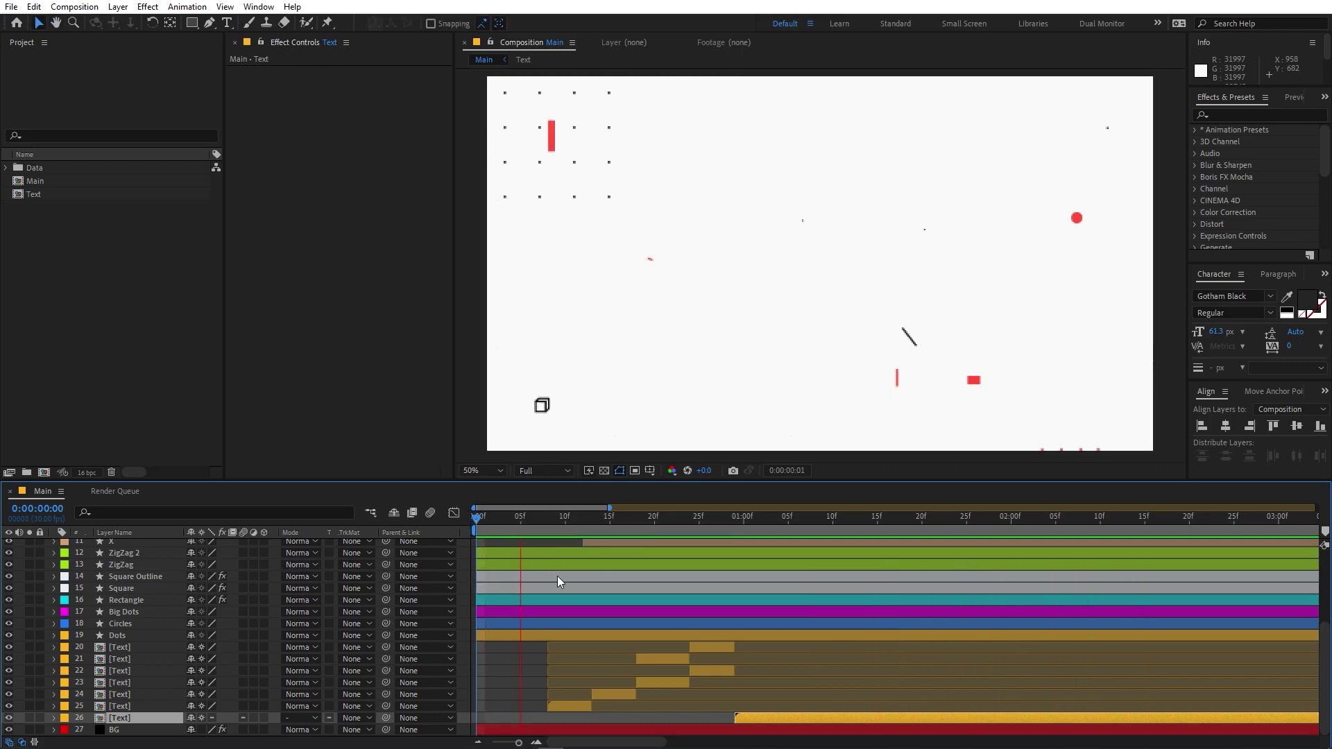
left_click_drag(872, 521, 476, 520)
key("space")
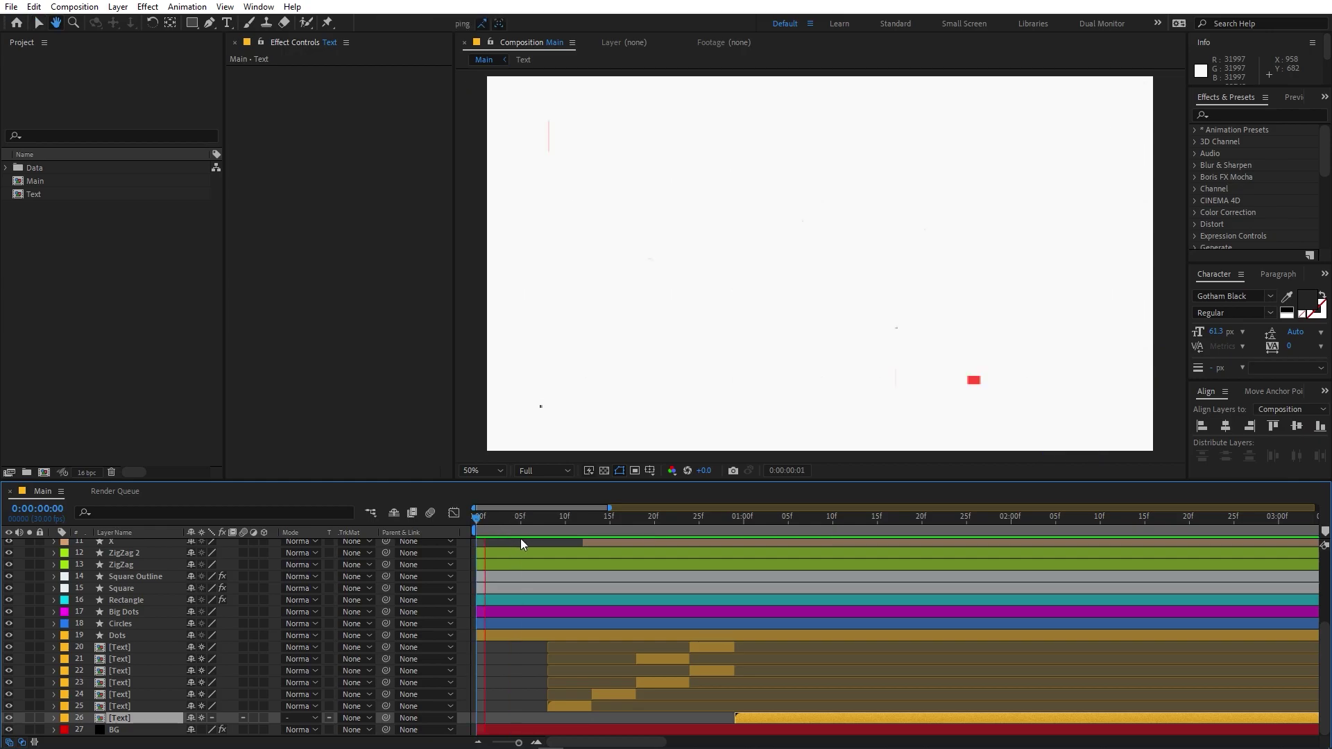
Open the nested Text composition, replace its title with "ANIMATION", and return to the Main composition.
left_click(534, 669)
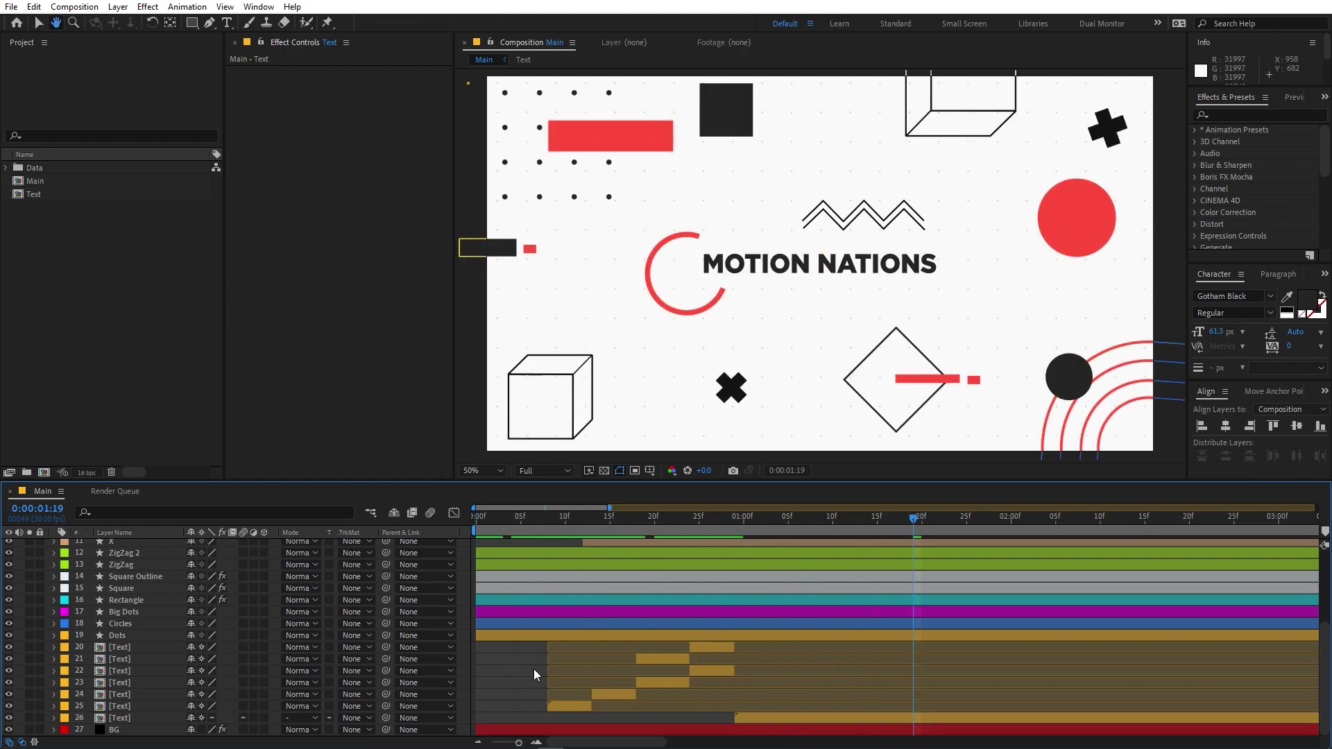
double_click(762, 718)
double_click(139, 544)
left_click(513, 637)
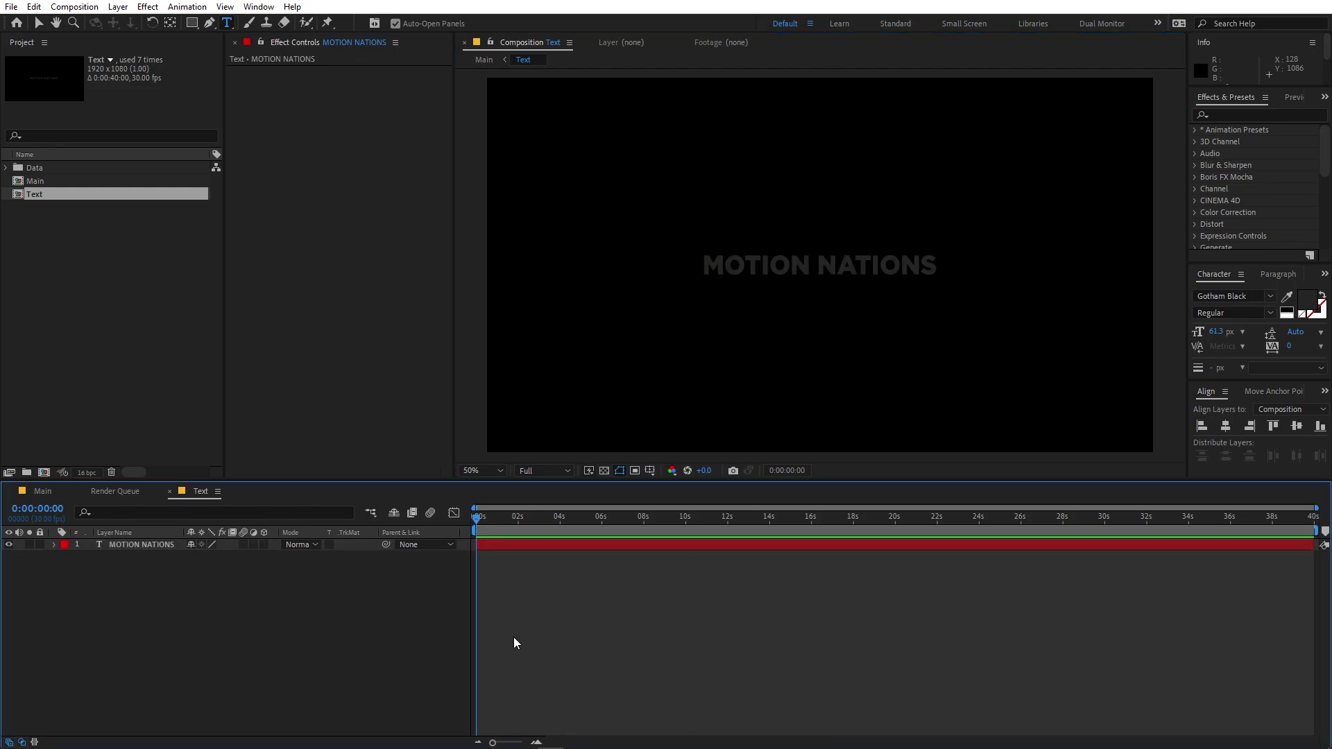
double_click(118, 544)
type("AN")
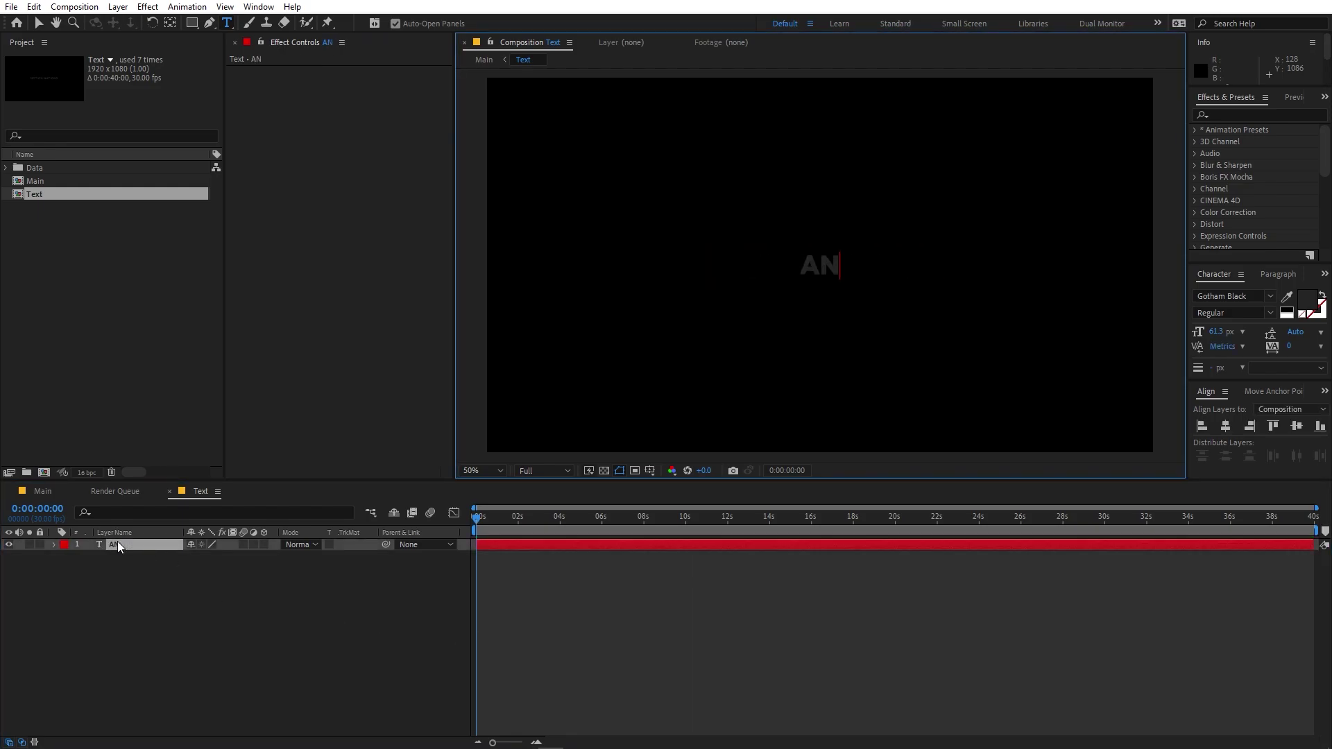
type("IMATION")
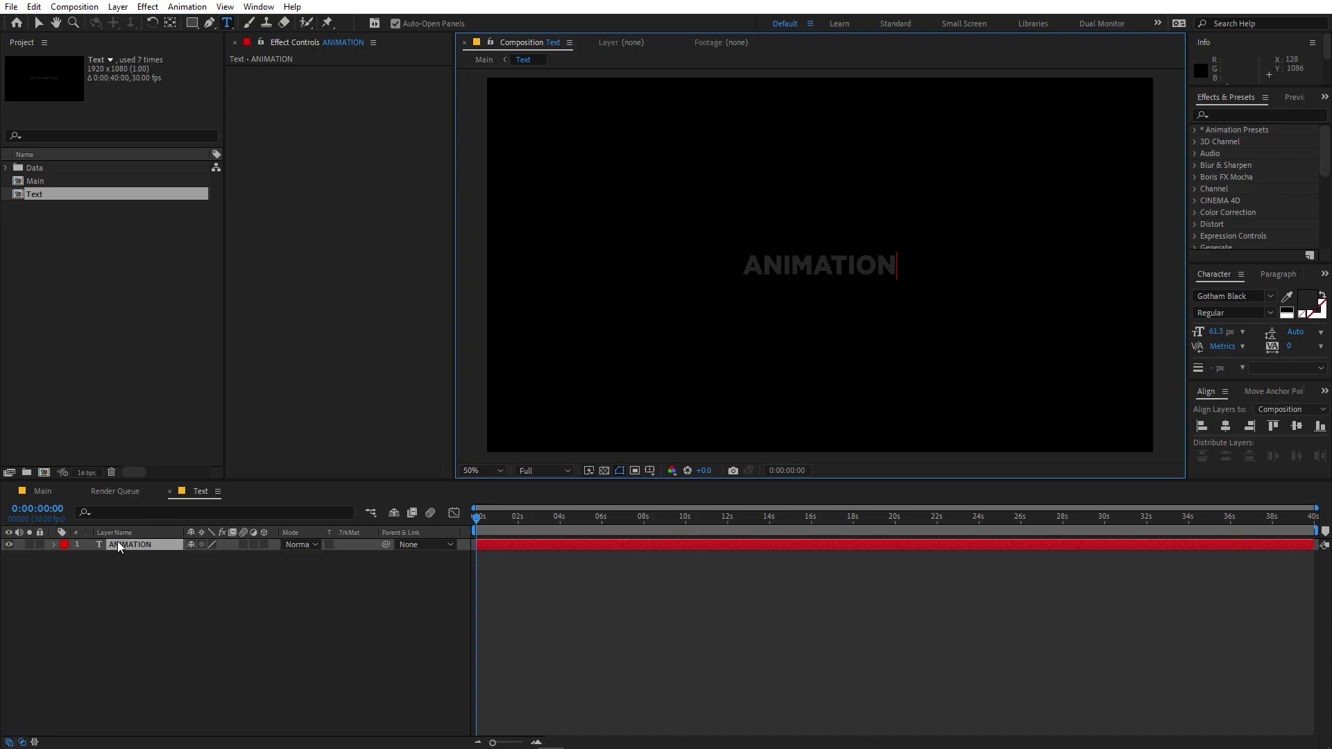
left_click(39, 490)
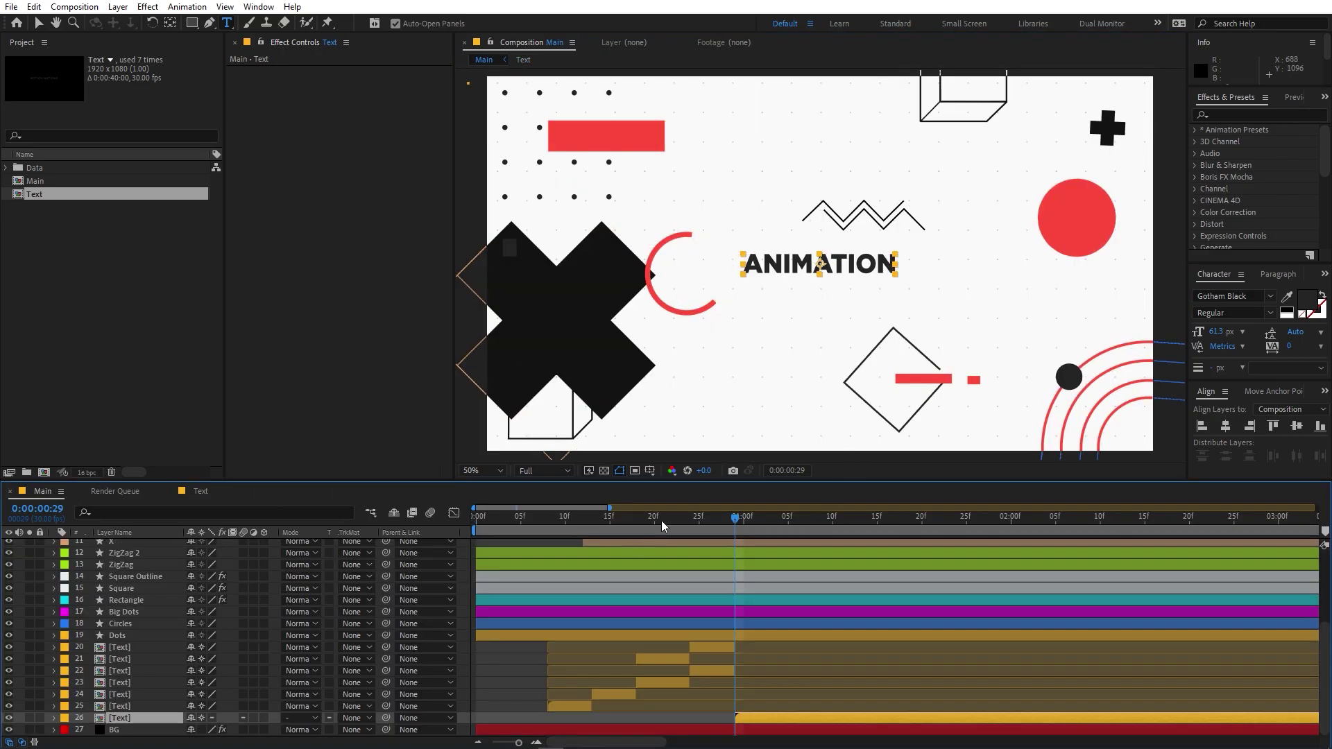
Scale up the ANIMATION text layer inside the Text composition to about 218%.
double_click(792, 720)
left_click(176, 544)
key("s")
left_click_drag(213, 559, 257, 553)
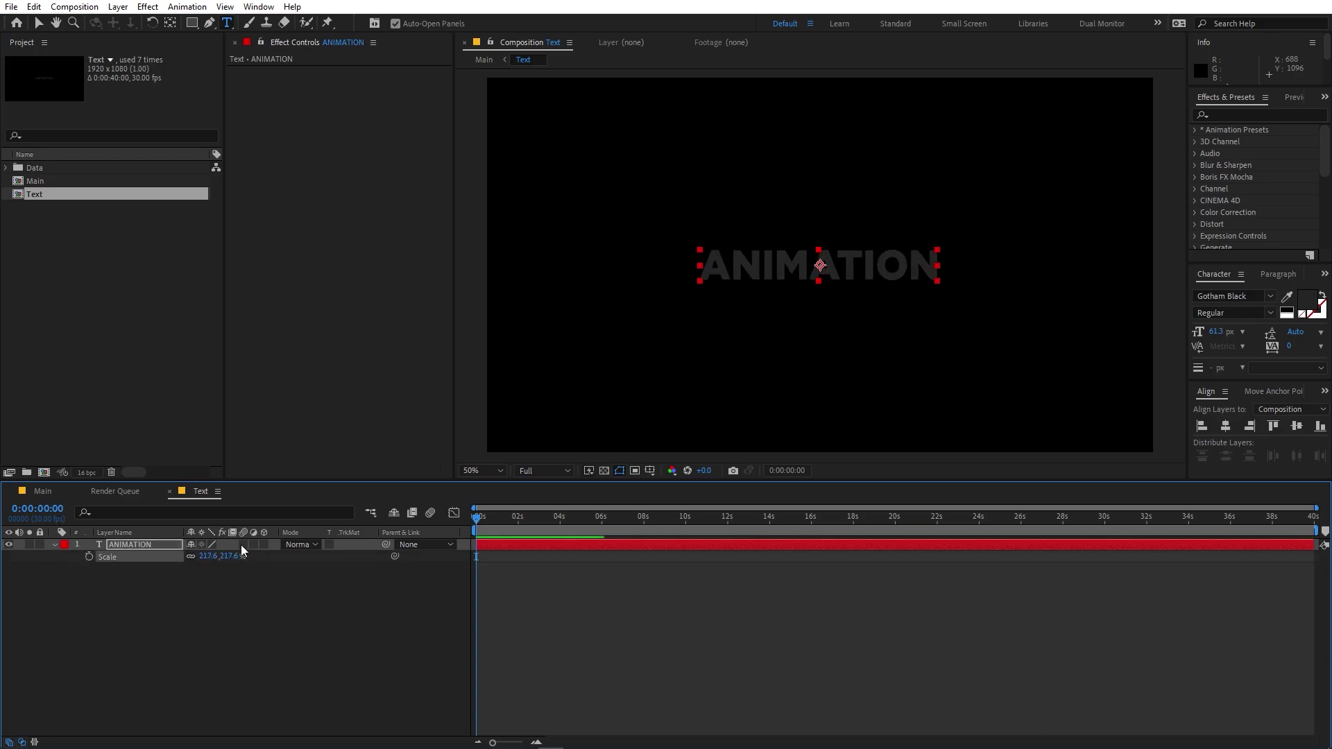
Preview the Main composition from the start with the enlarged ANIMATION title.
left_click(42, 490)
key("space")
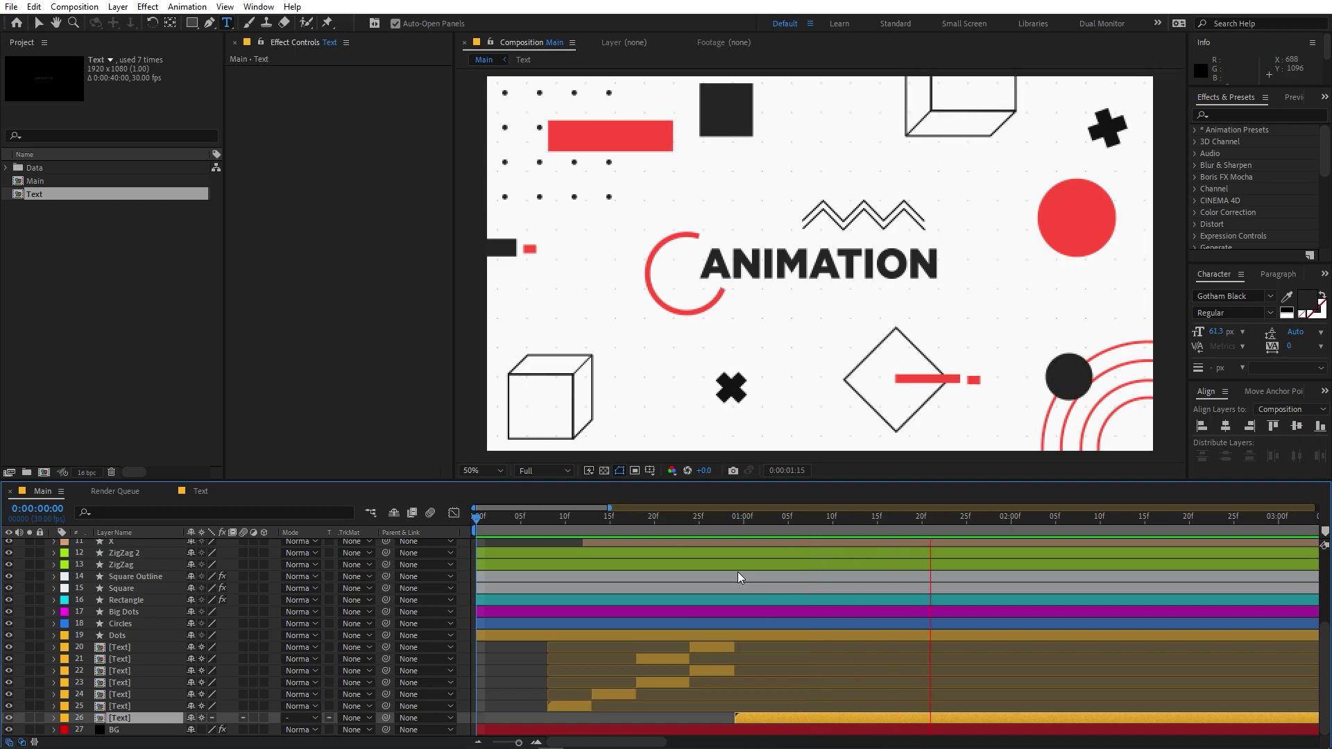
key("space")
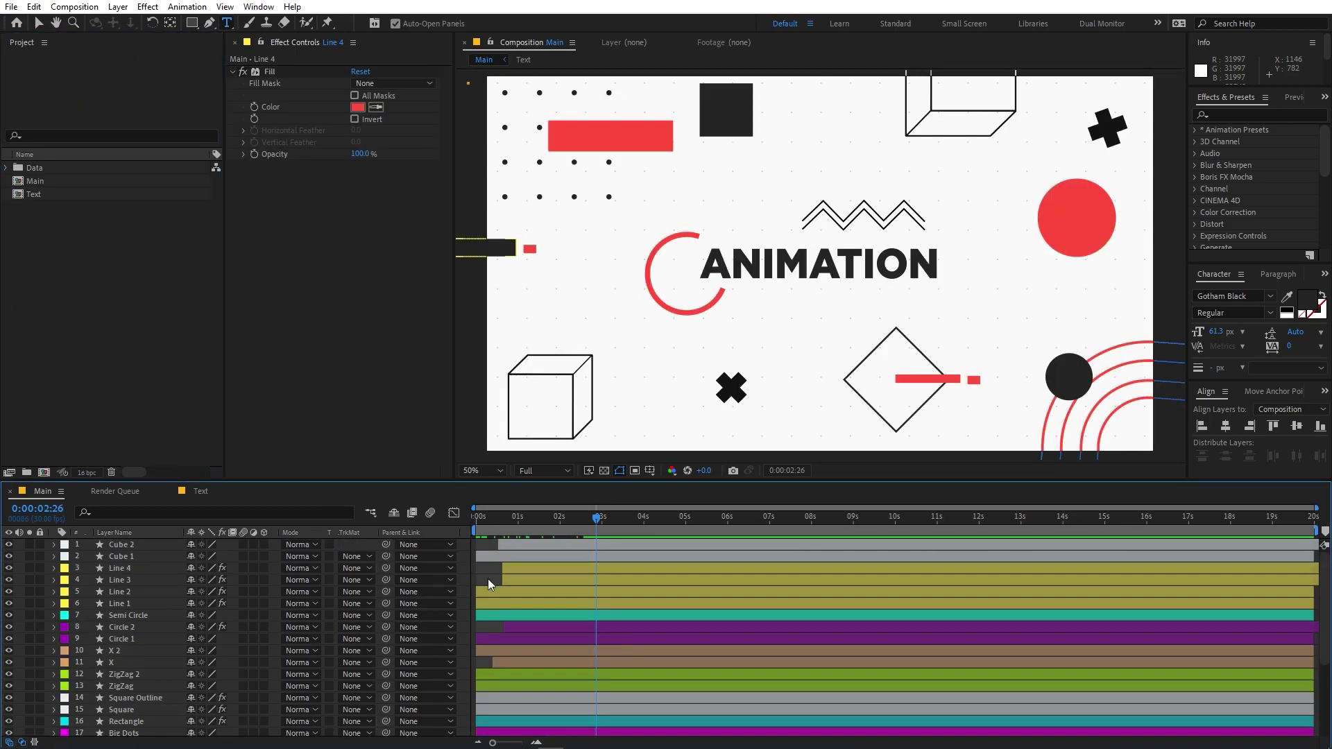
Add an adjustment layer above all layers in Main and apply the Color Balance (HLS) effect to it.
left_click(489, 579)
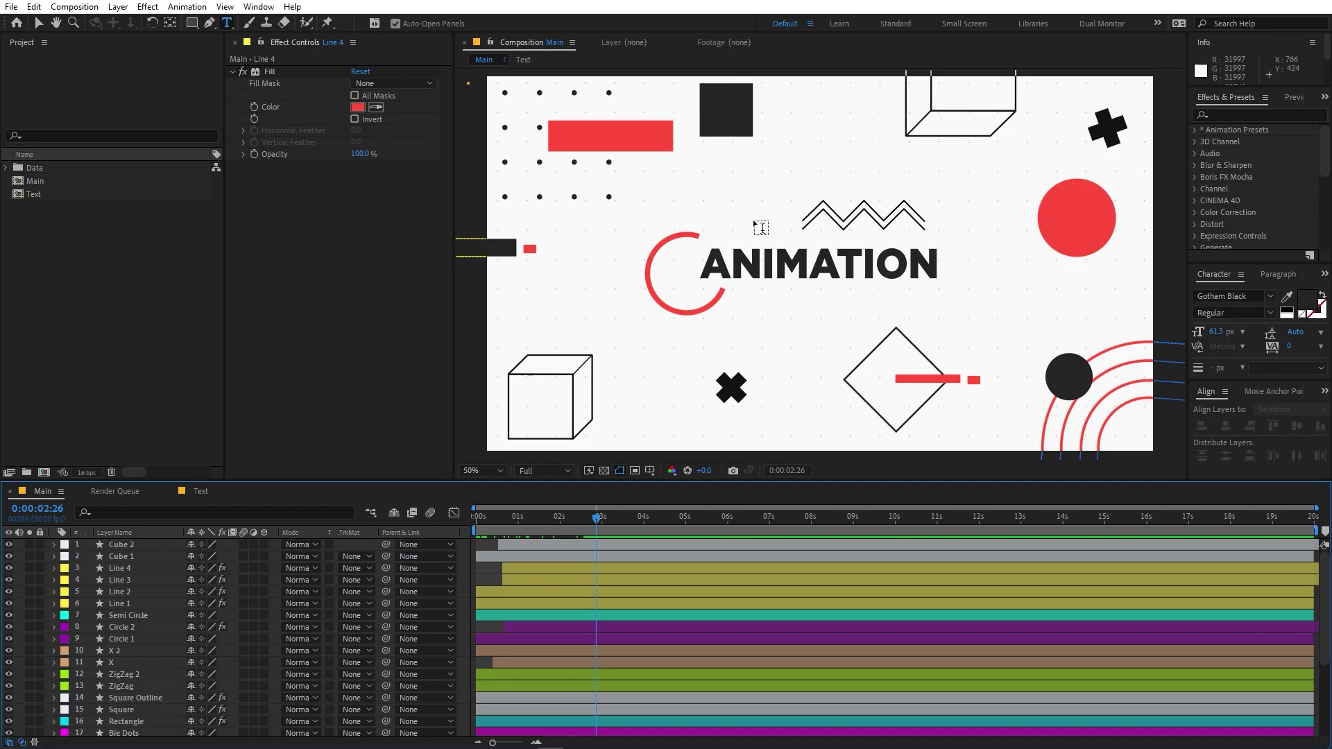
left_click(121, 7)
mouse_move(133, 25)
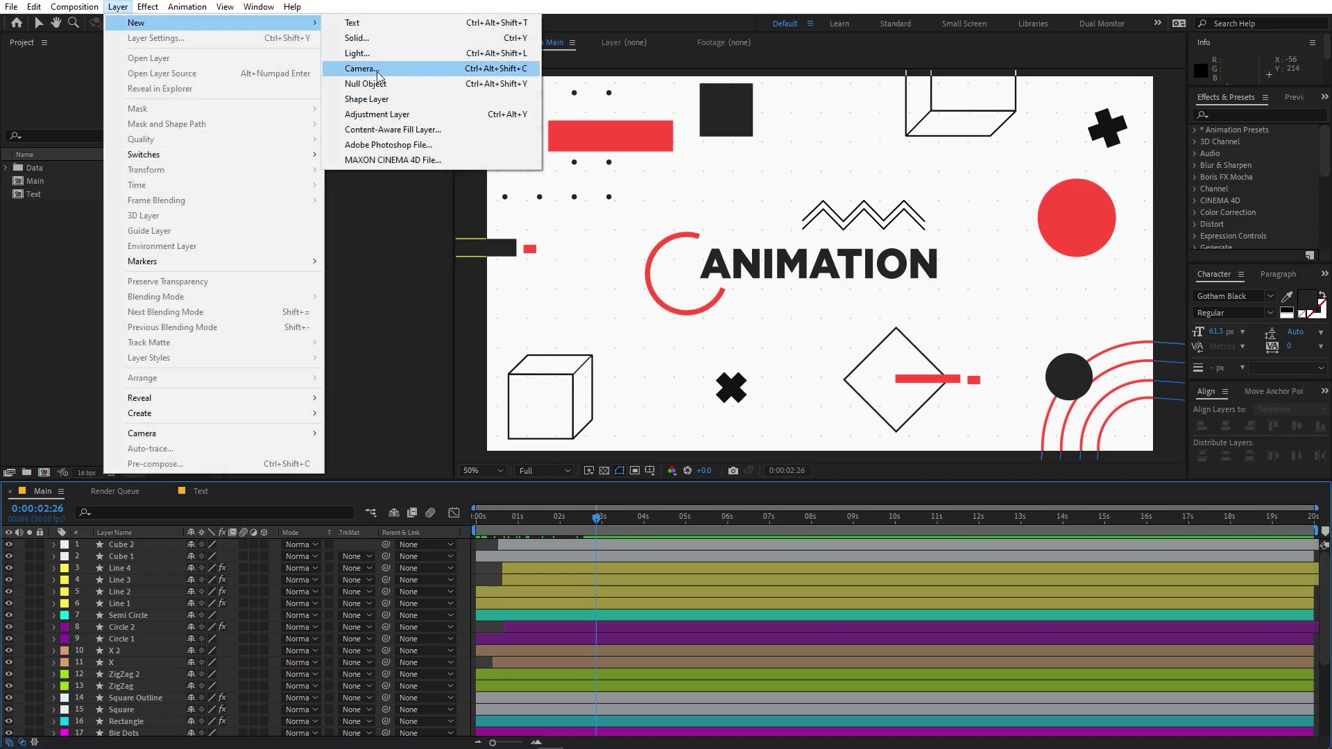
left_click(380, 115)
left_click(1240, 117)
left_click(1240, 116)
type("hls")
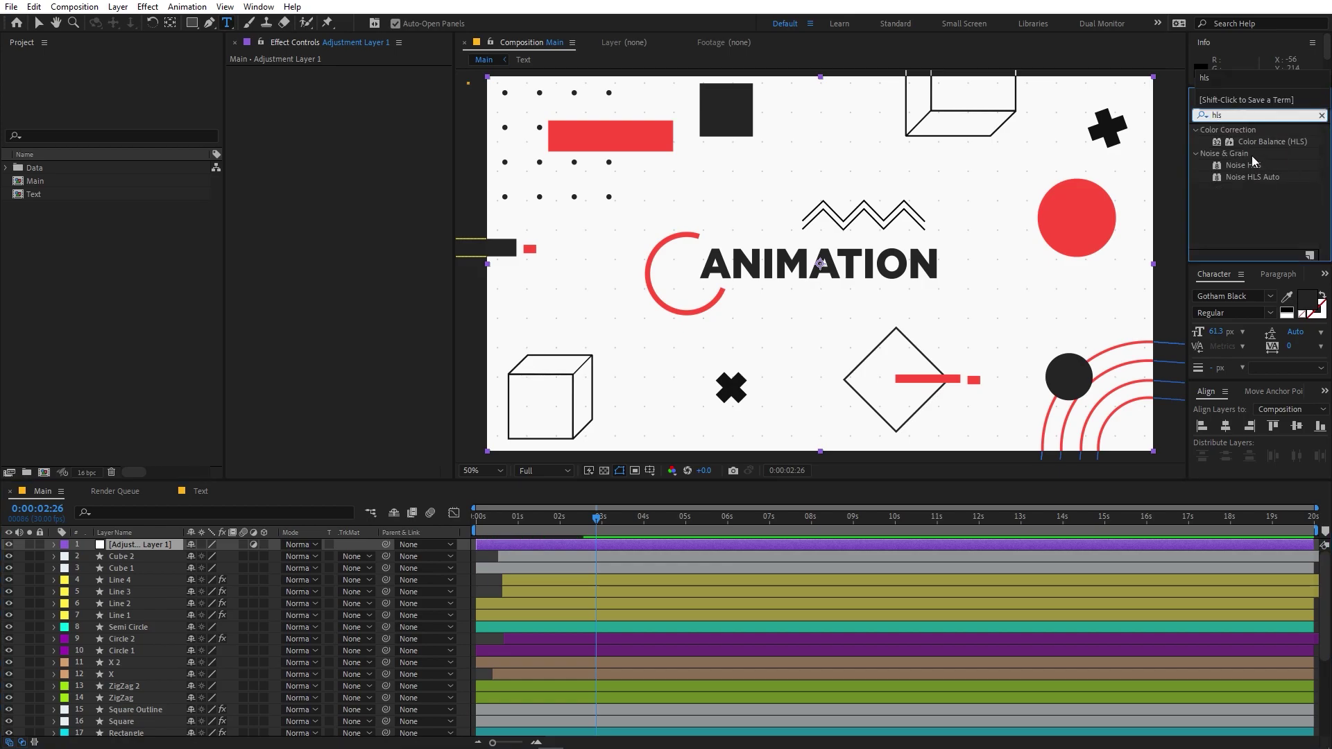
double_click(1272, 141)
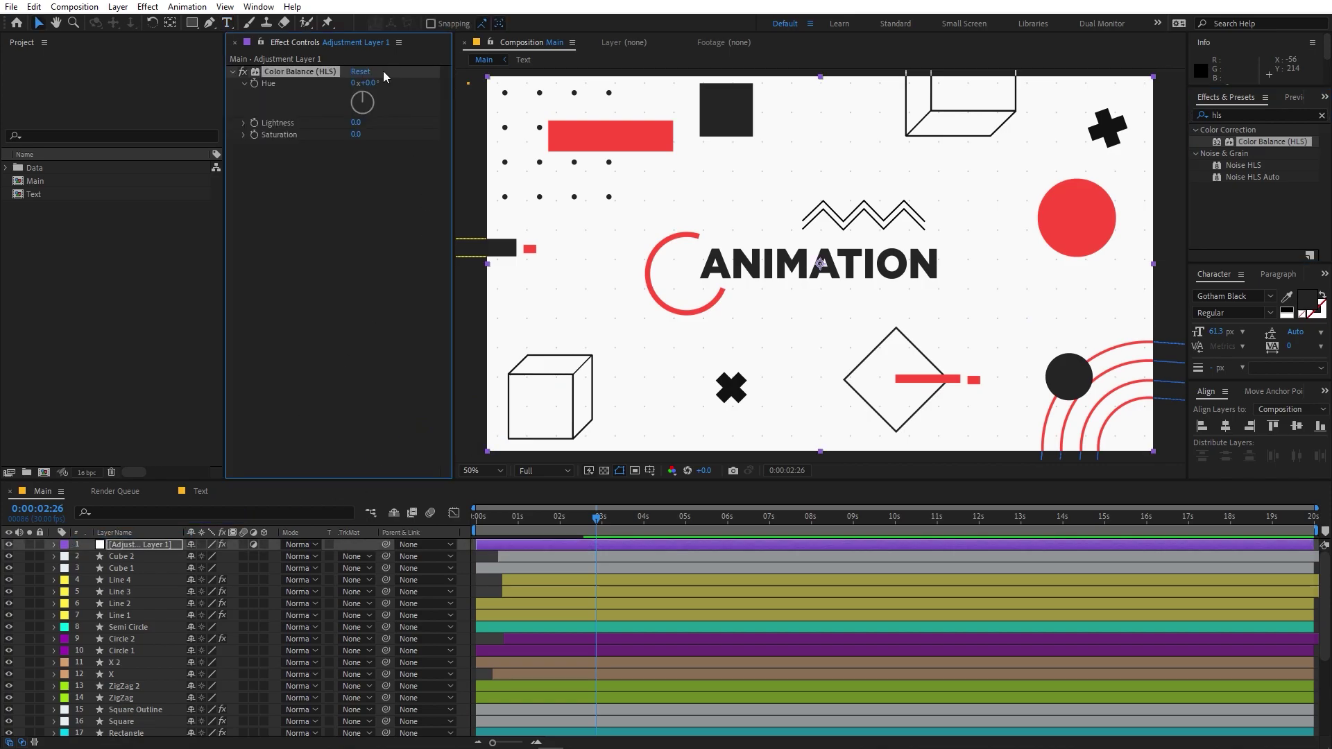
Set the adjustment layer's Color Balance (HLS) hue to 197° and preview the recoloured animation.
left_click_drag(373, 89, 478, 92)
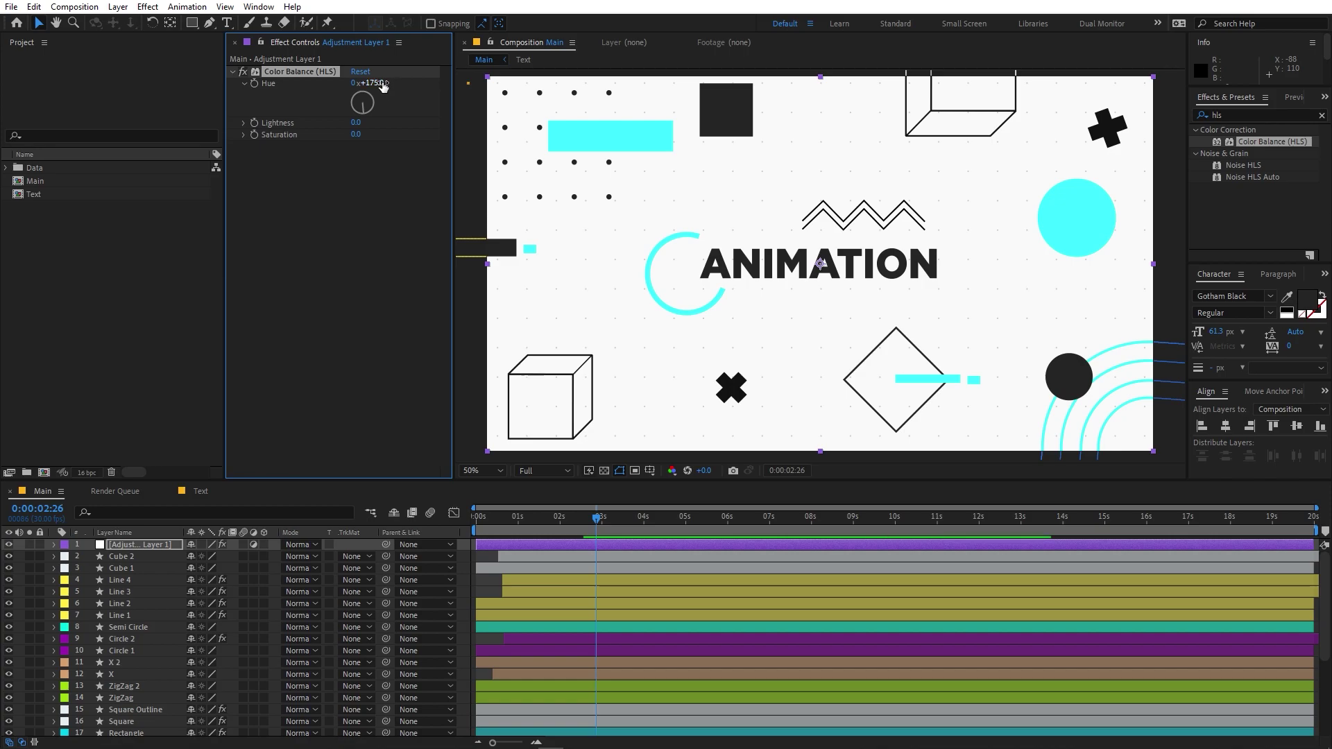
left_click_drag(377, 83, 400, 84)
left_click(551, 535)
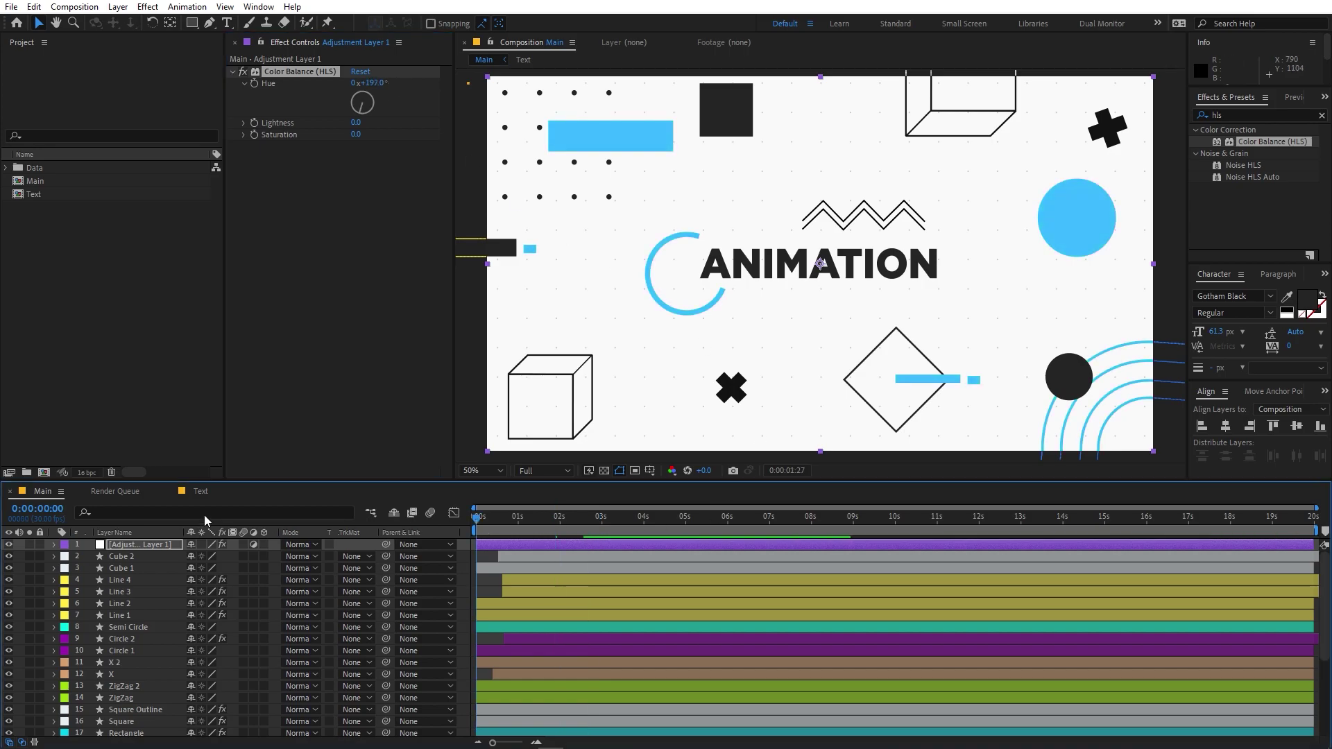
key("space")
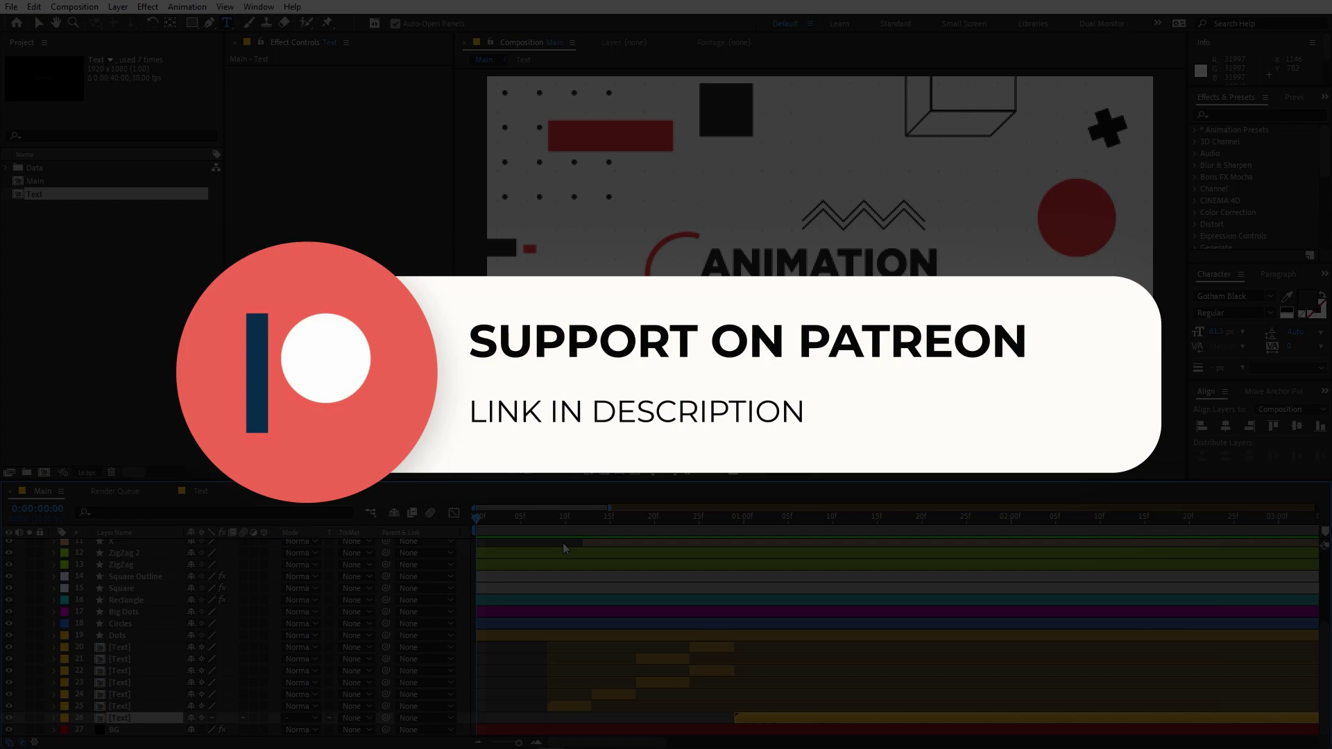
key("space")
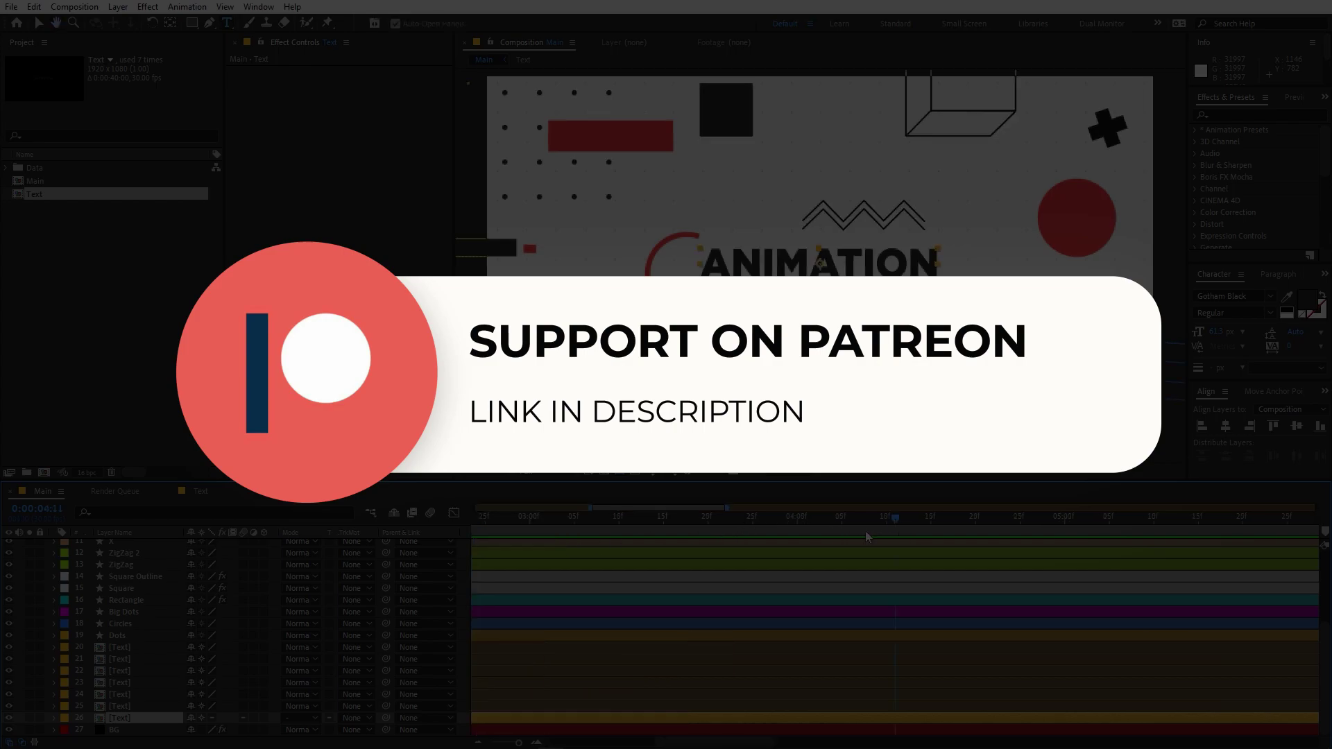
key("semicolon")
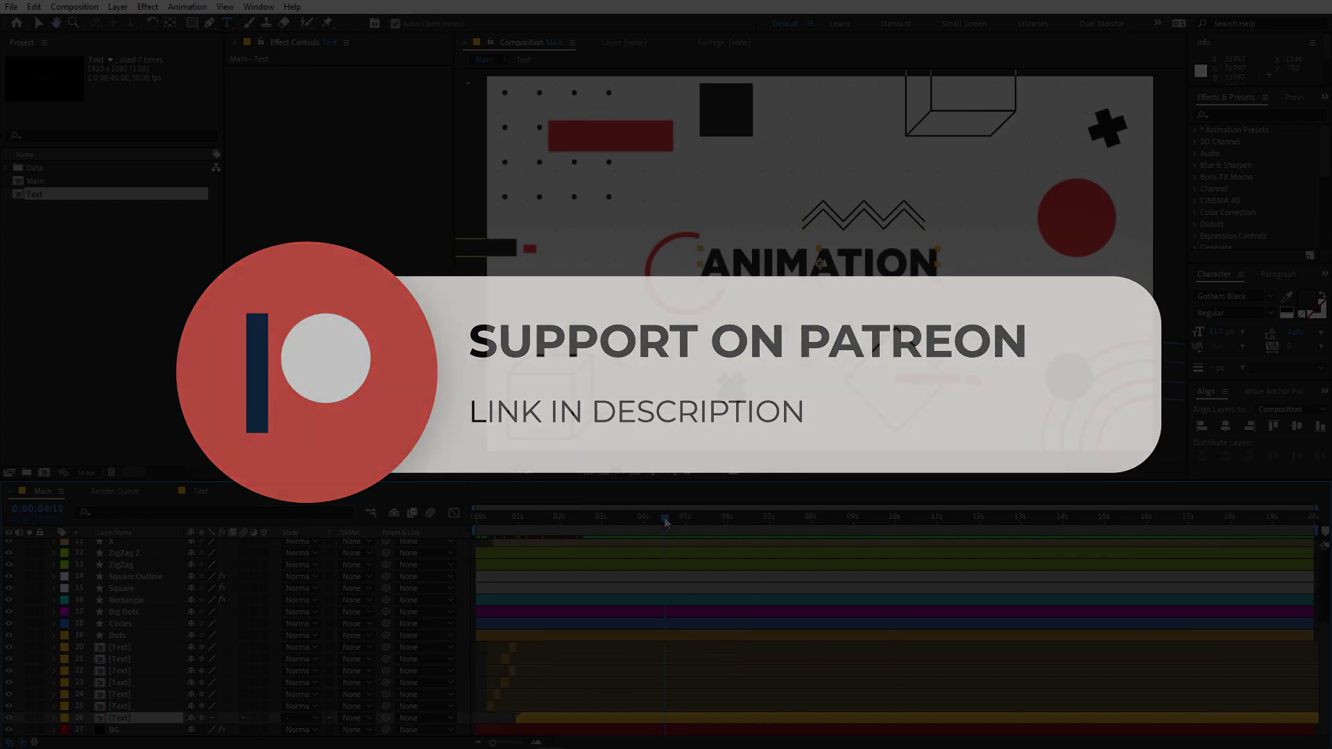
left_click(471, 526)
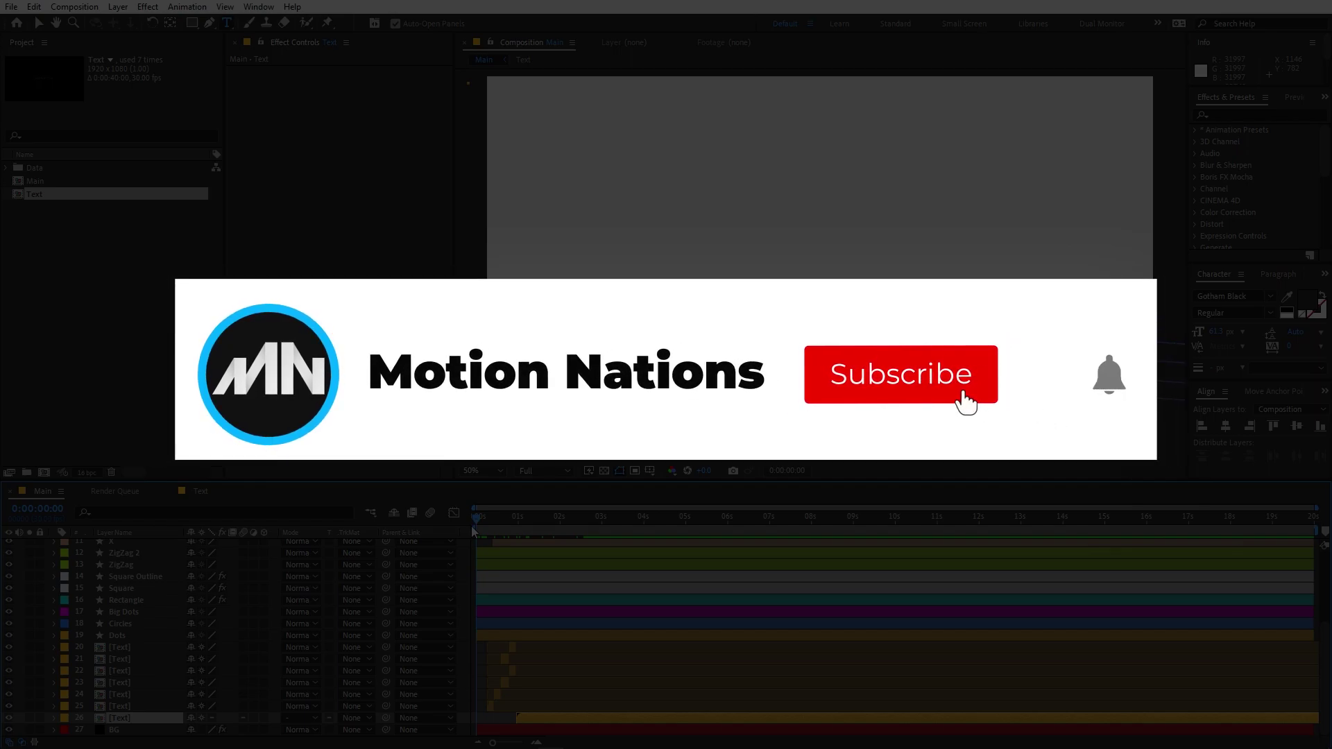